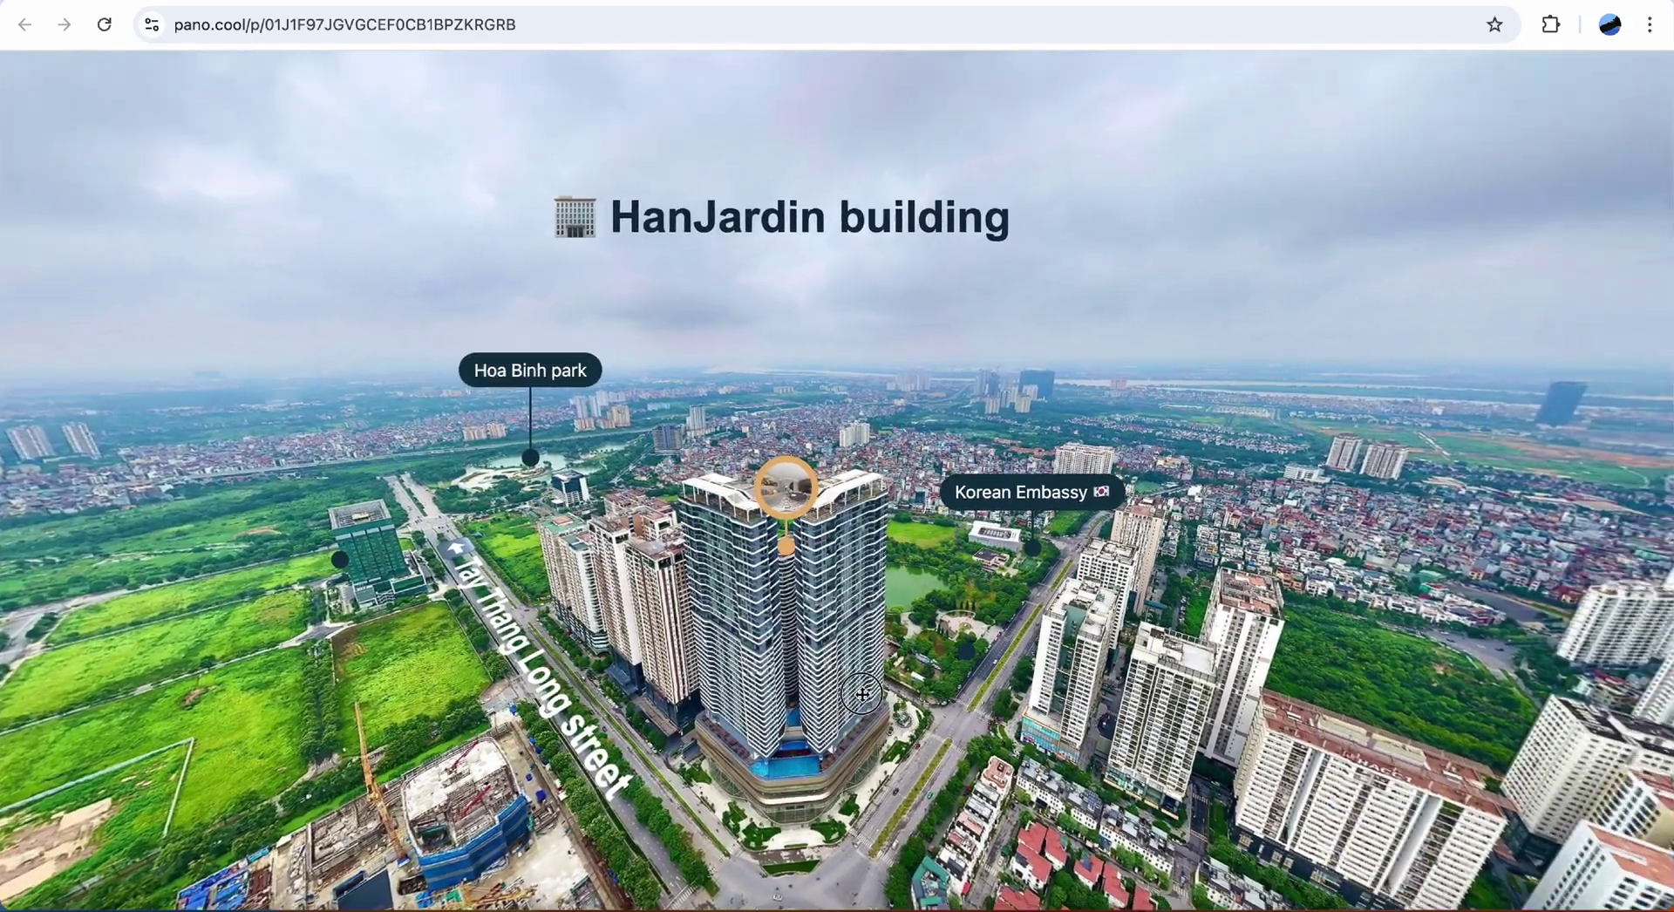
Turn the demo tour's aerial view left past the Korean Embassy and Starlake to the Shilla Hotel.
{"action": "left_click_drag", "start_coordinate": [877, 705], "coordinate": [712, 698]}
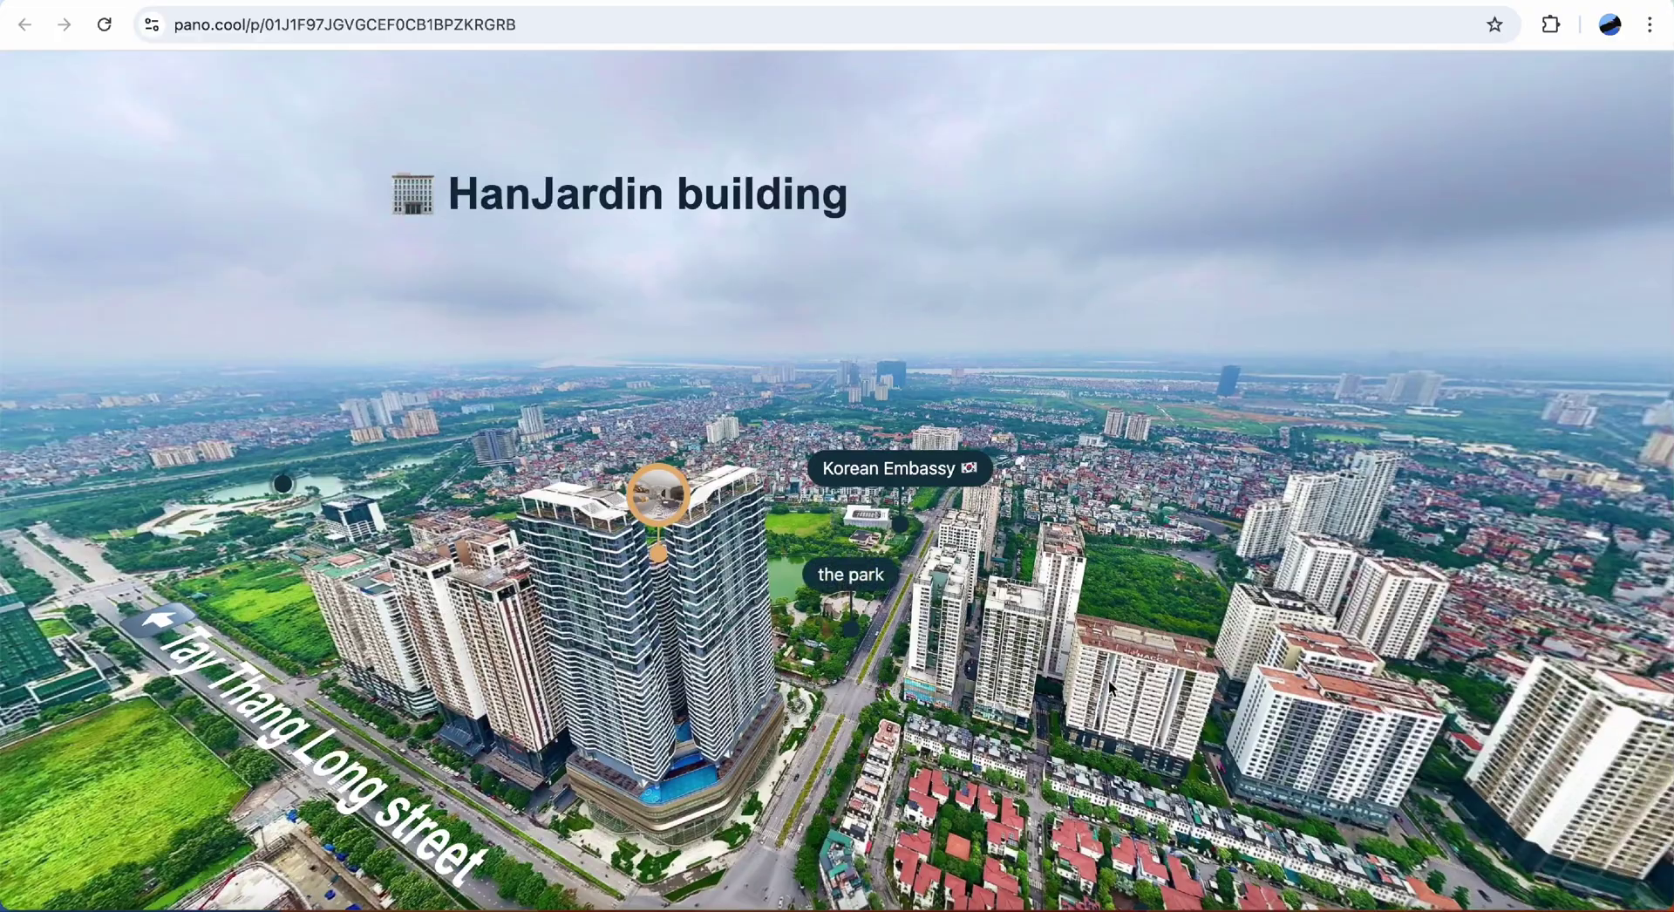
{"action": "left_click_drag", "start_coordinate": [1116, 687], "coordinate": [800, 642]}
{"action": "left_click_drag", "start_coordinate": [1107, 636], "coordinate": [994, 642]}
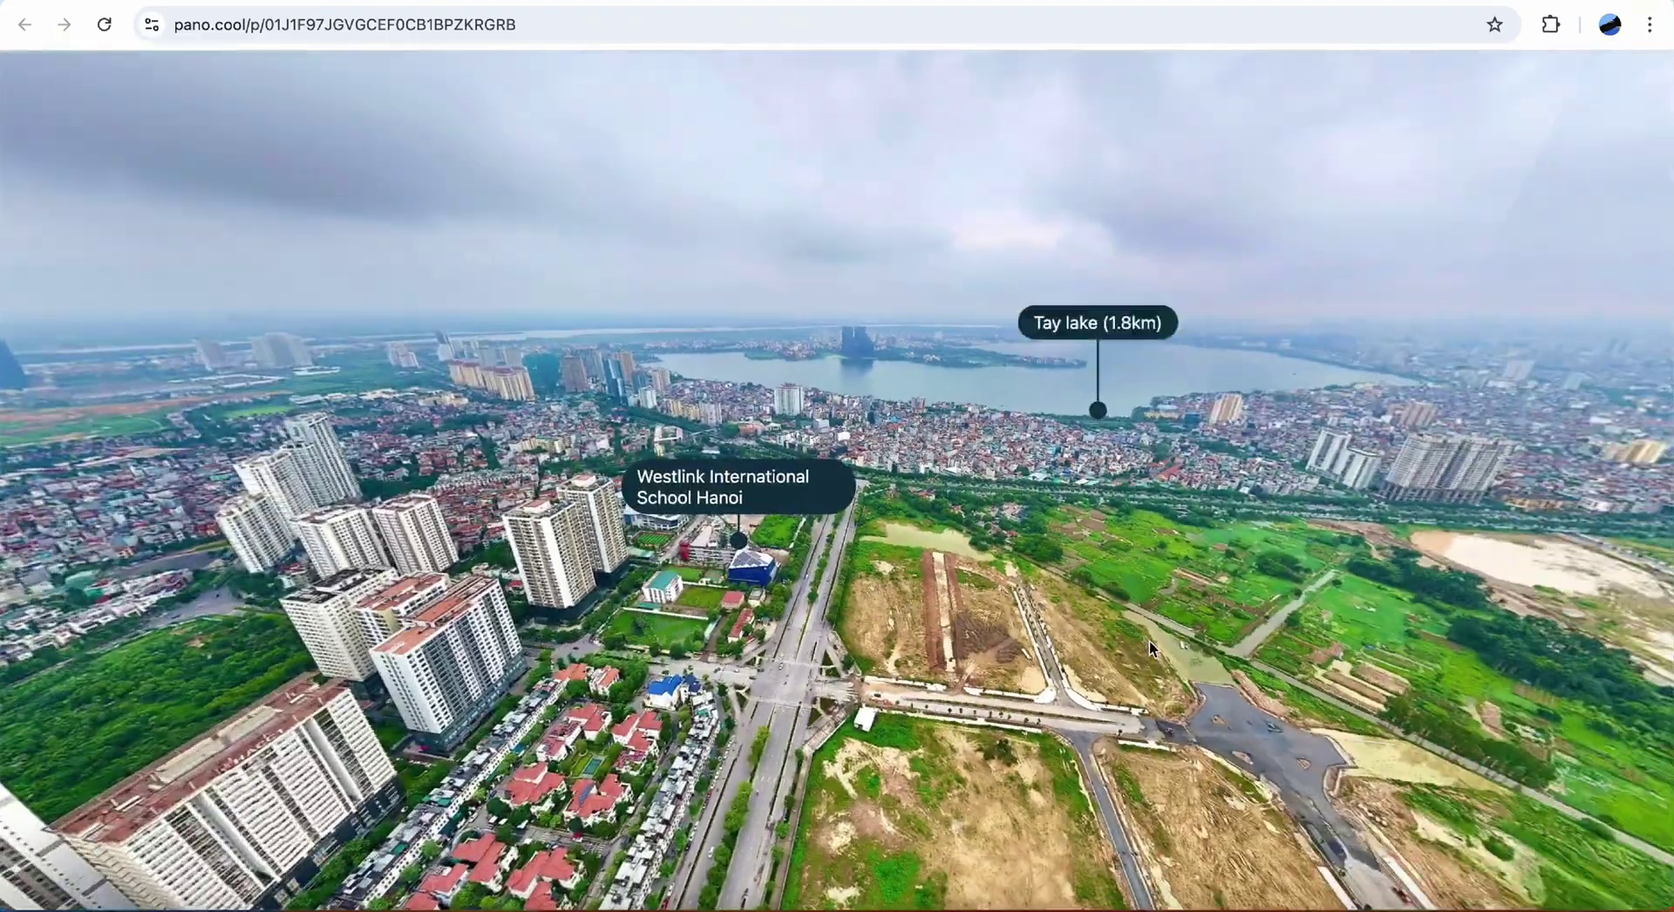
{"action": "left_click_drag", "start_coordinate": [1149, 641], "coordinate": [921, 638]}
{"action": "left_click_drag", "start_coordinate": [1105, 634], "coordinate": [907, 632]}
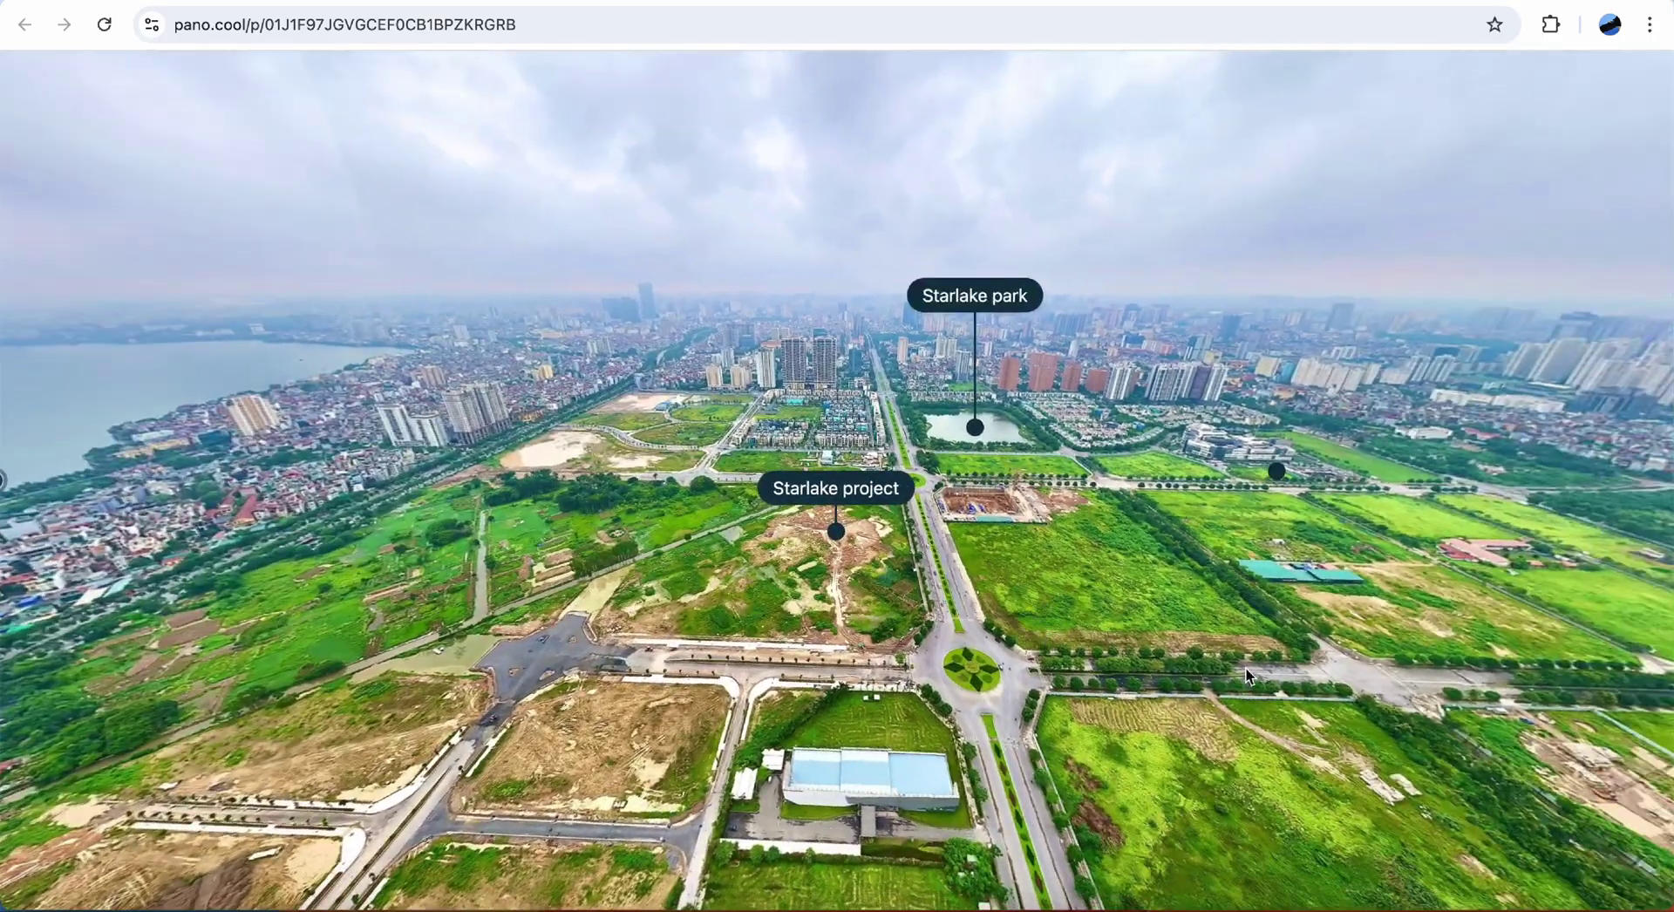
{"action": "left_click_drag", "start_coordinate": [1247, 669], "coordinate": [926, 652]}
{"action": "left_click_drag", "start_coordinate": [1221, 678], "coordinate": [1010, 671]}
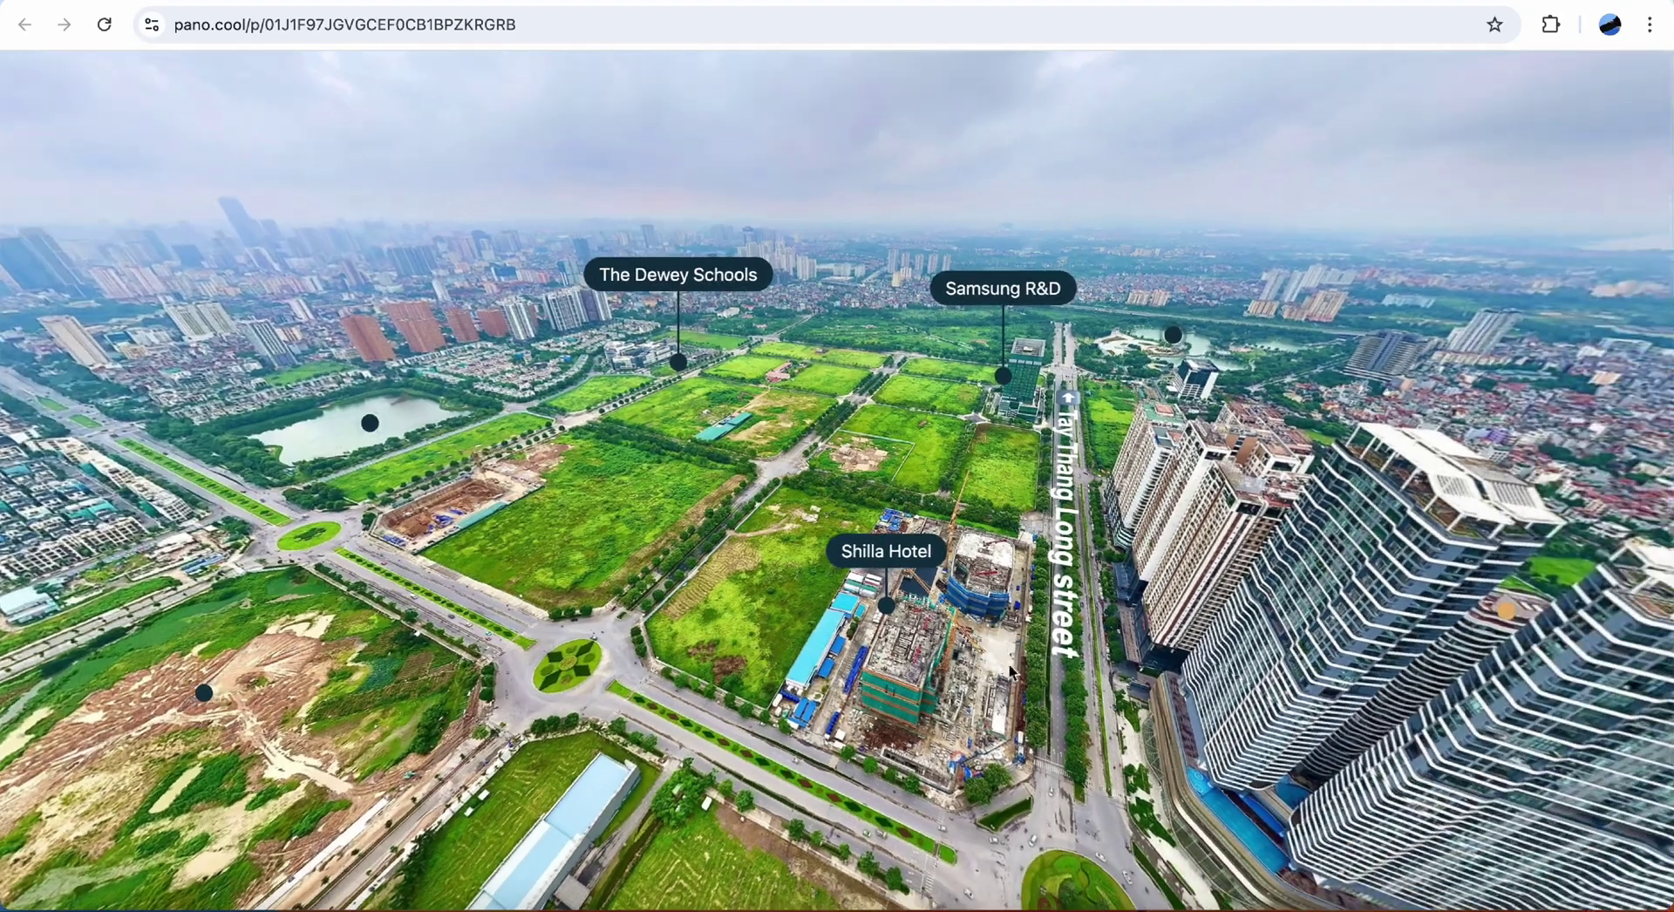
View and close the Shilla Hotel and Korean Embassy photo popups.
{"action": "left_click", "coordinate": [908, 565]}
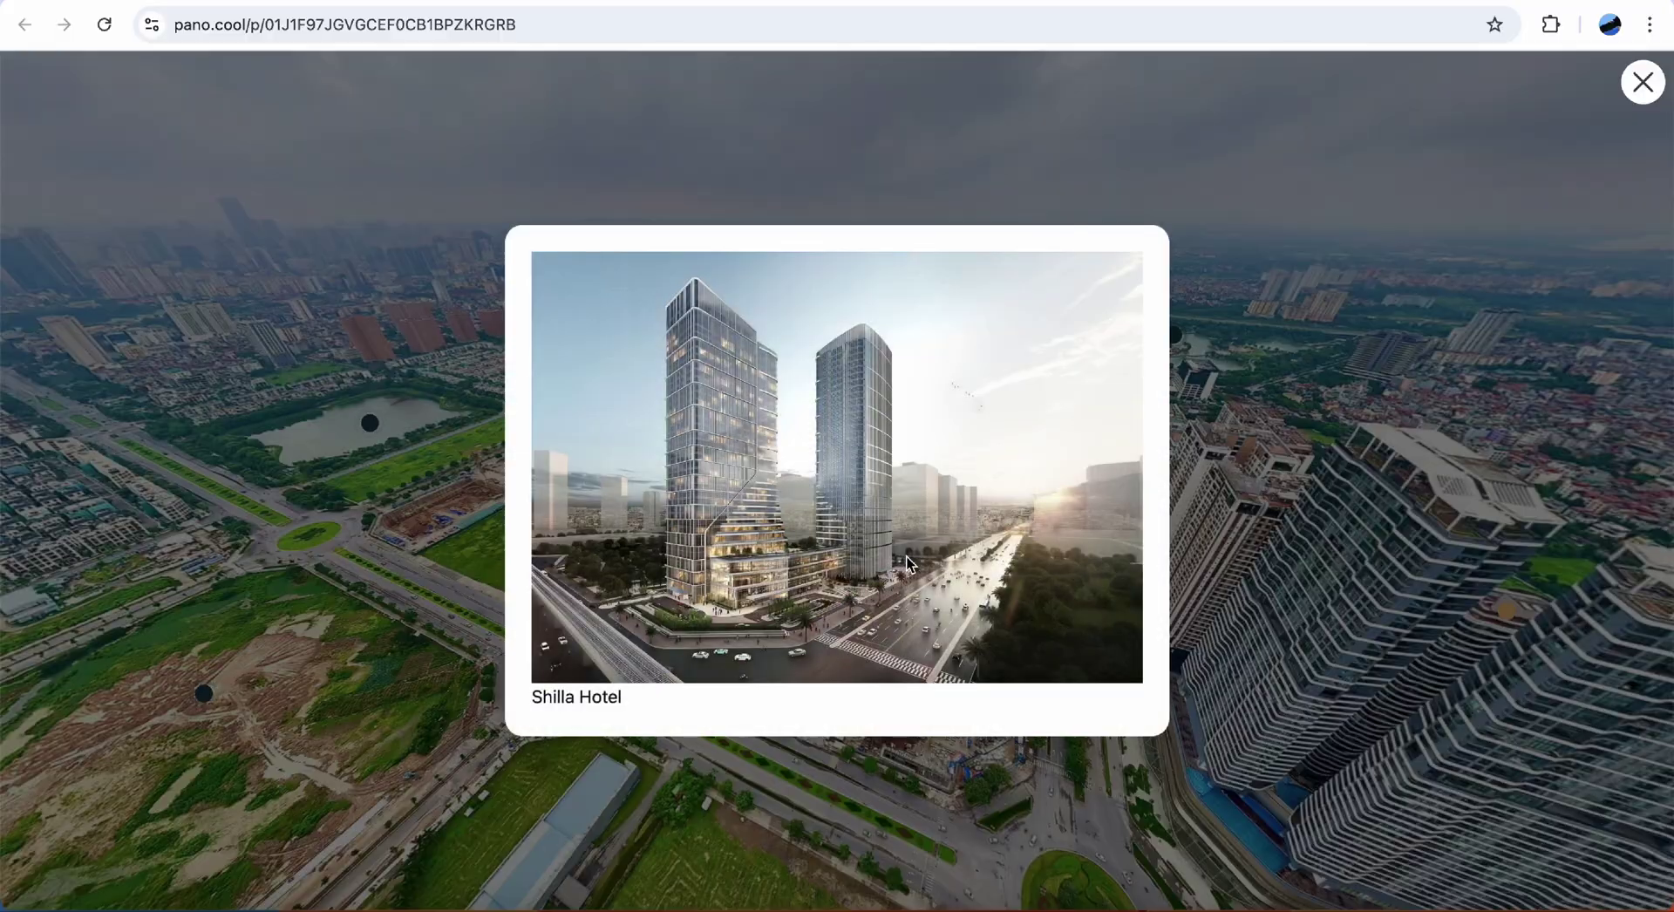
{"action": "left_click", "coordinate": [957, 791]}
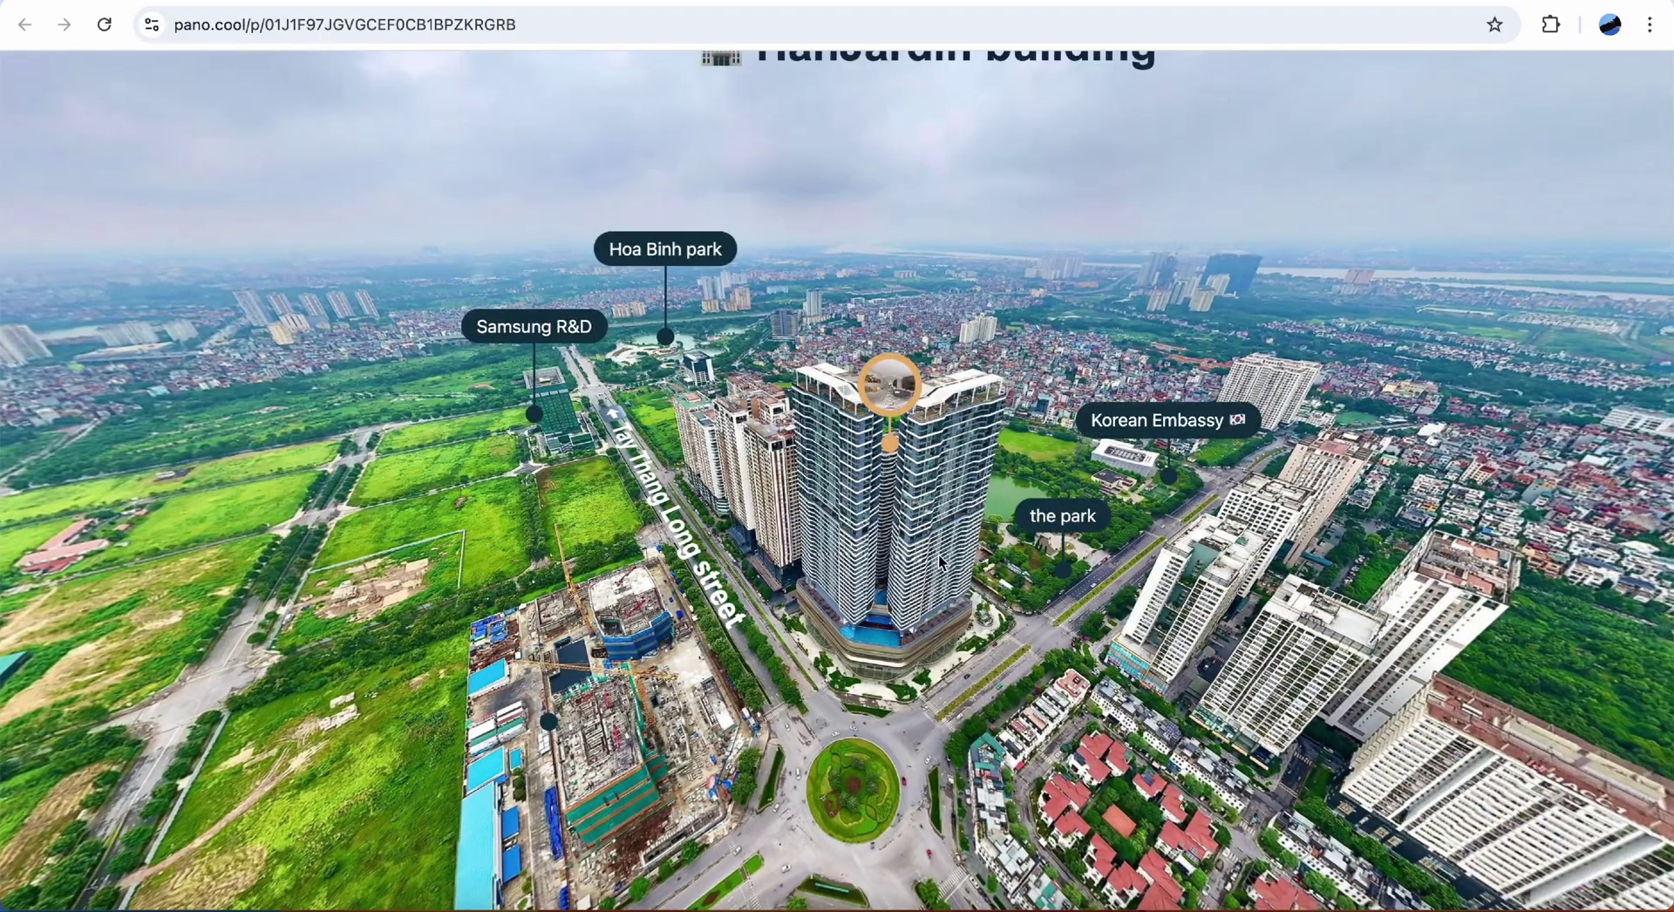
{"action": "left_click", "coordinate": [1200, 422]}
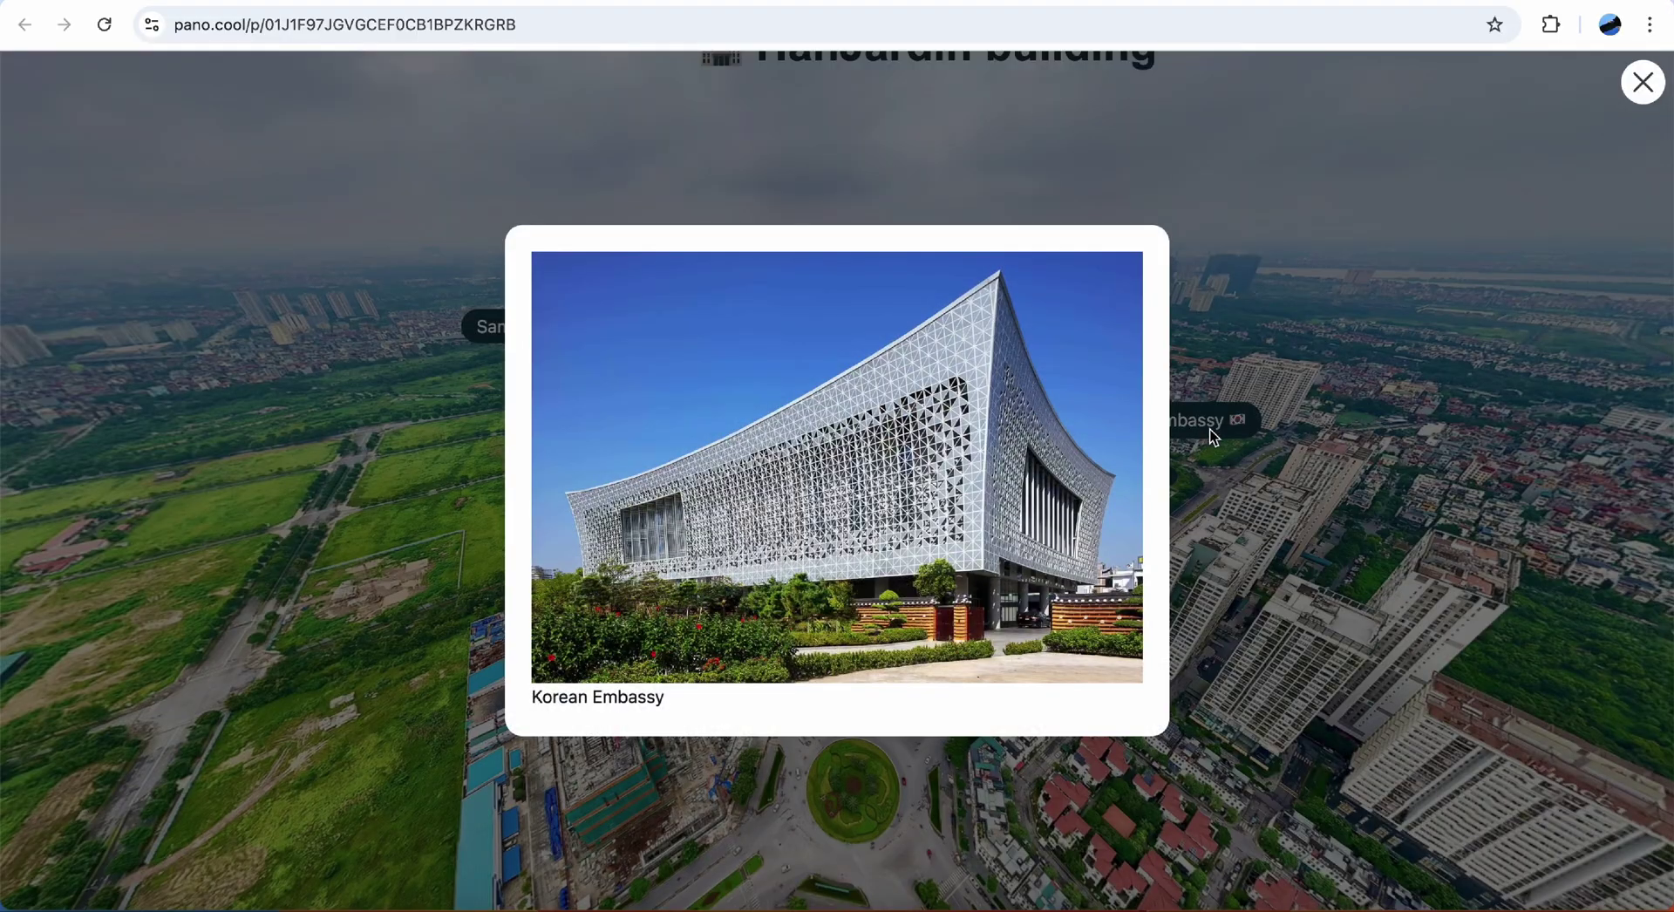
{"action": "left_click", "coordinate": [1250, 548]}
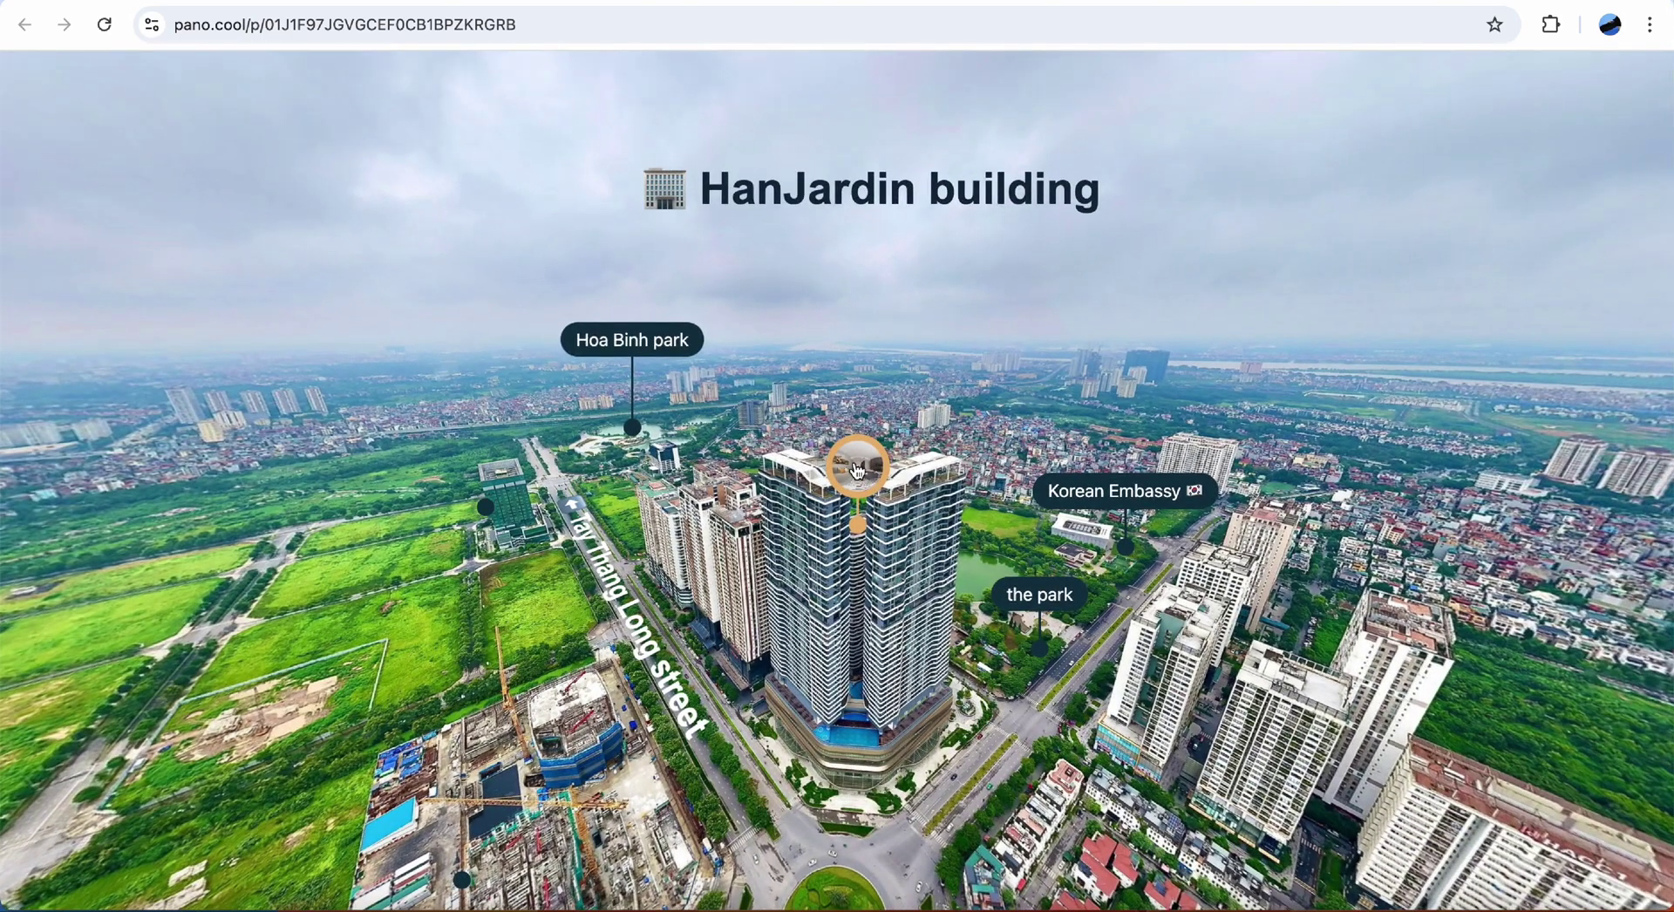
Tour the HanJardin living room from the TV wall to the Outside view window, then return to the aerial scene.
{"action": "left_click", "coordinate": [858, 470]}
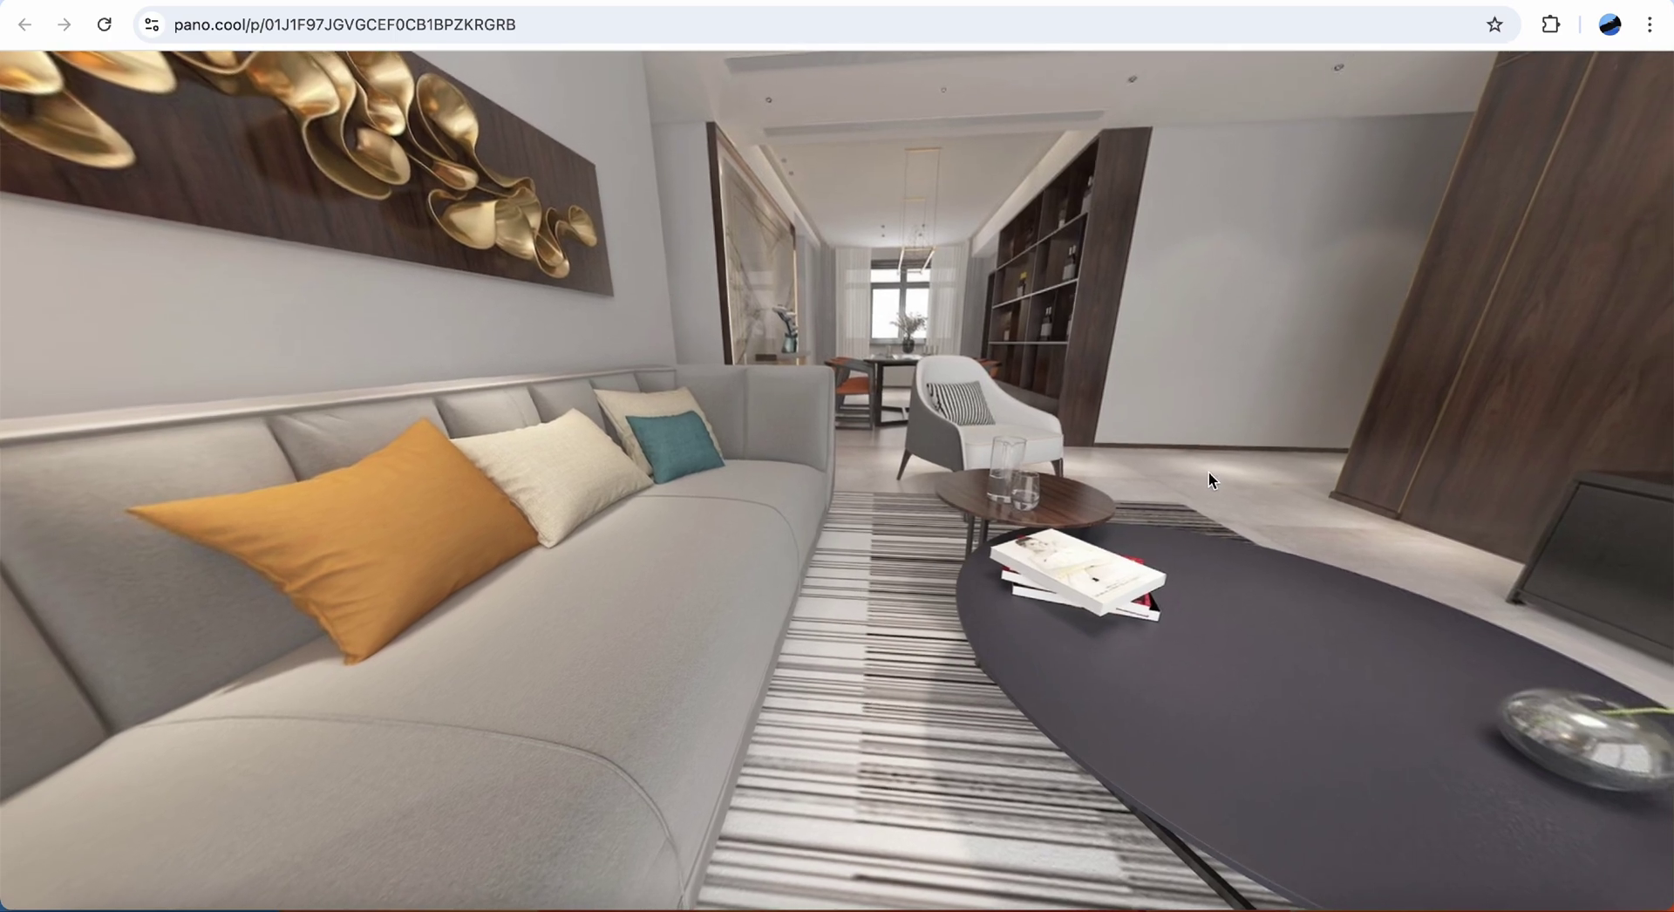
{"action": "left_click_drag", "start_coordinate": [1207, 478], "coordinate": [1070, 487]}
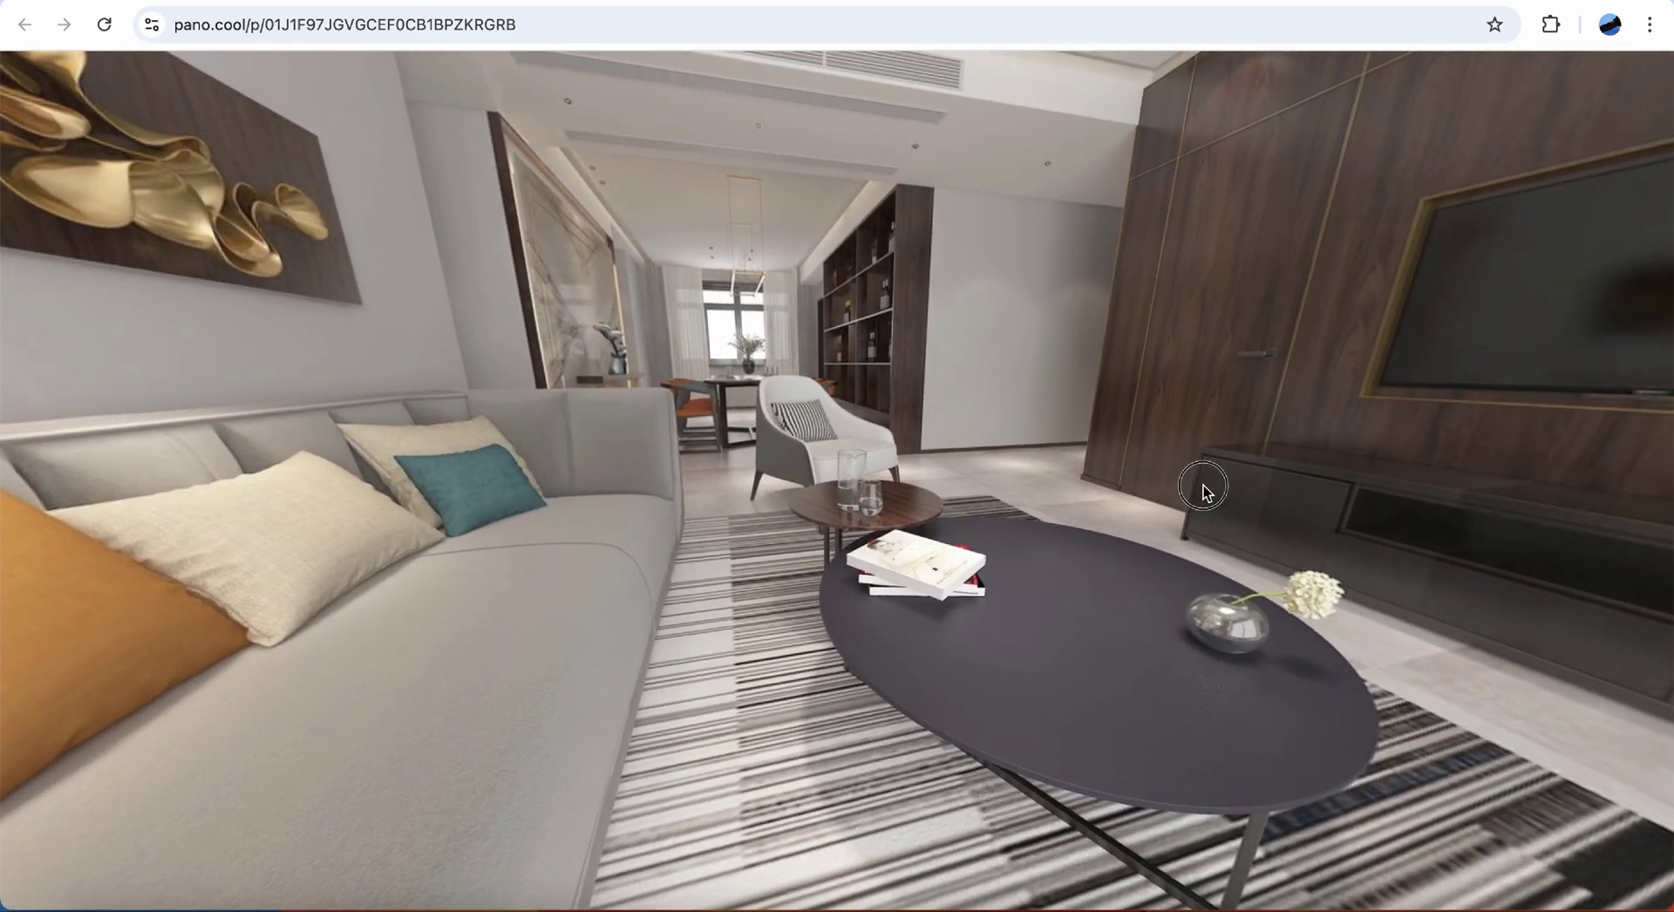
{"action": "left_click_drag", "start_coordinate": [1203, 487], "coordinate": [981, 504]}
{"action": "left_click_drag", "start_coordinate": [1161, 507], "coordinate": [877, 504]}
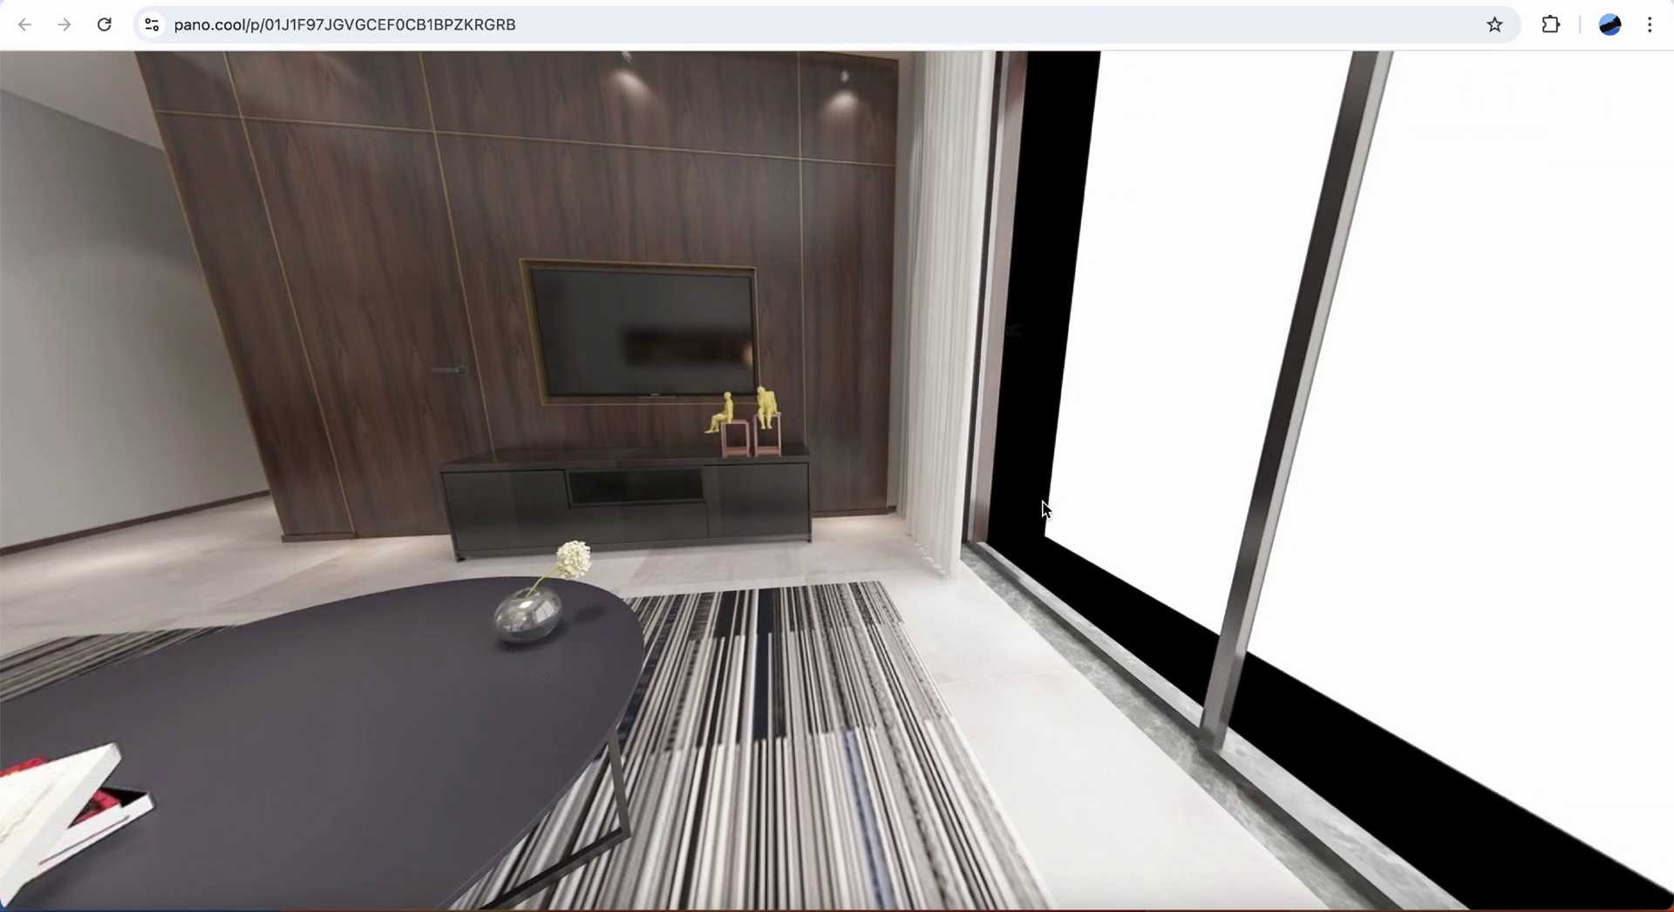
{"action": "left_click_drag", "start_coordinate": [1046, 500], "coordinate": [919, 512]}
{"action": "left_click_drag", "start_coordinate": [1057, 512], "coordinate": [904, 527]}
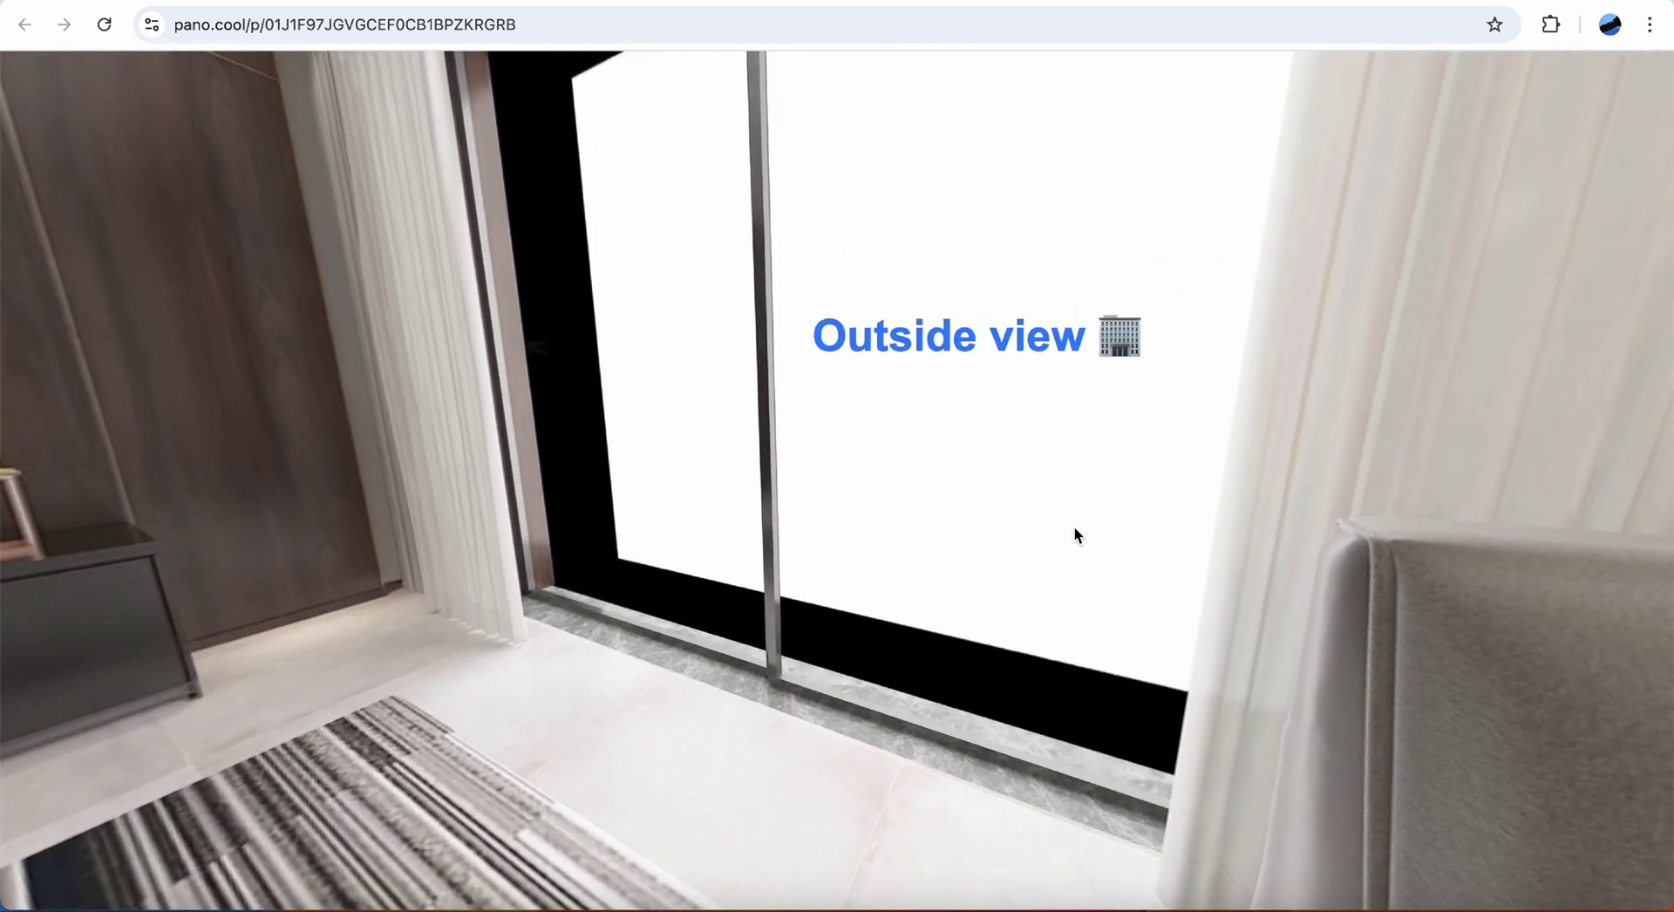
{"action": "left_click_drag", "start_coordinate": [1069, 527], "coordinate": [975, 587]}
{"action": "left_click", "coordinate": [967, 468]}
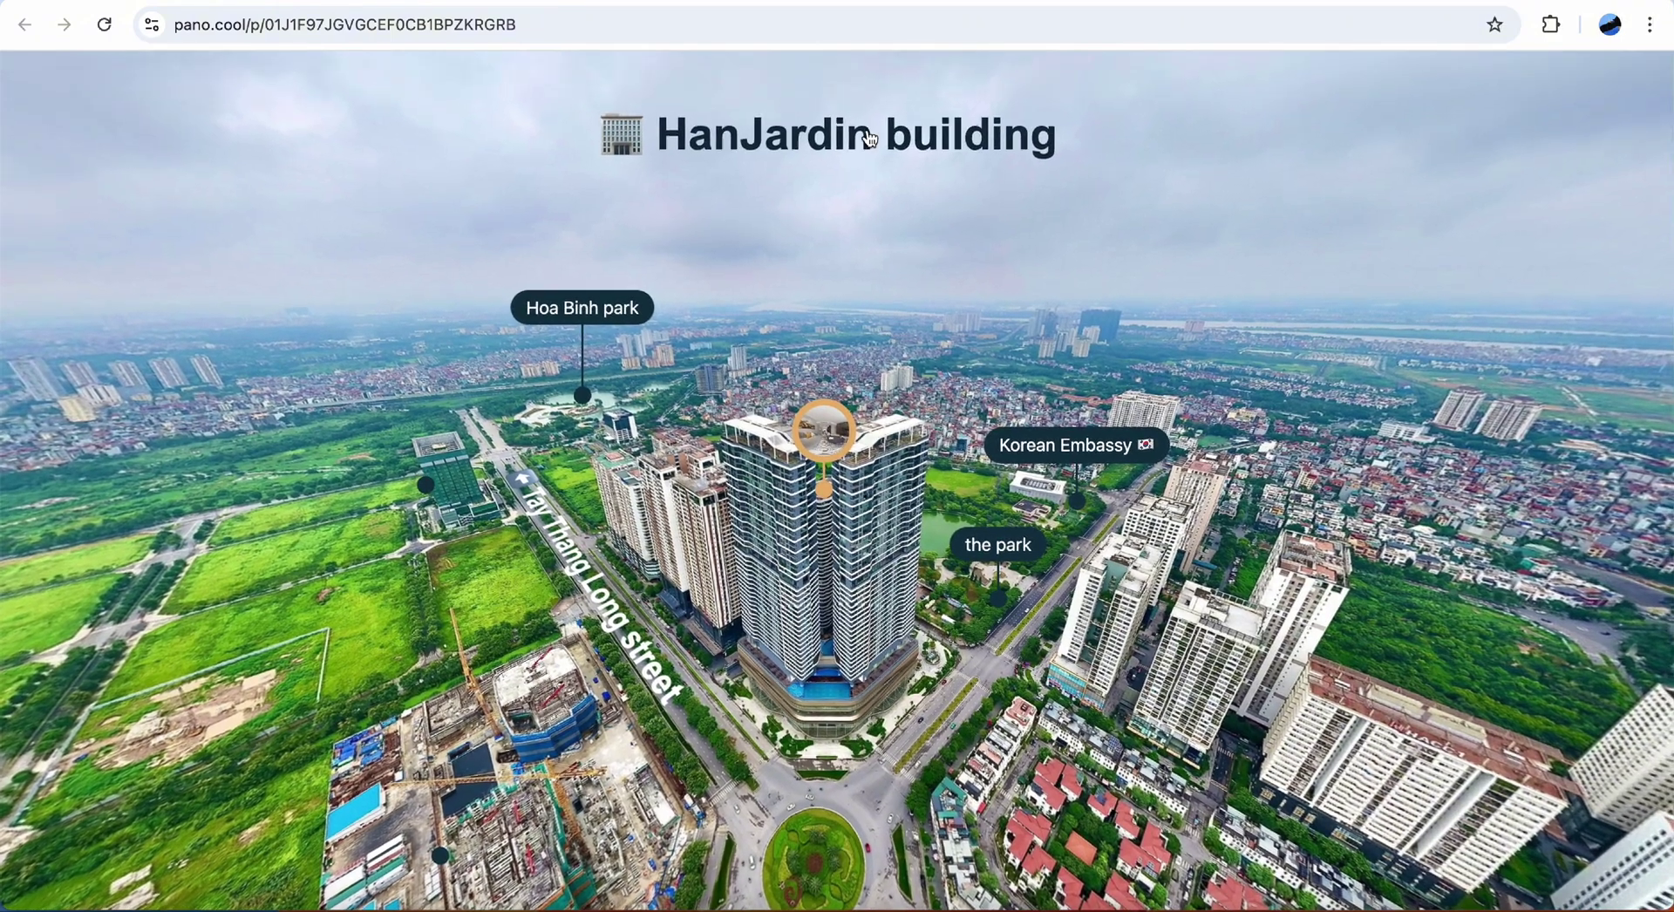
Scroll through the Han Jardin website popup opened from the title, then close it.
{"action": "left_click", "coordinate": [868, 135]}
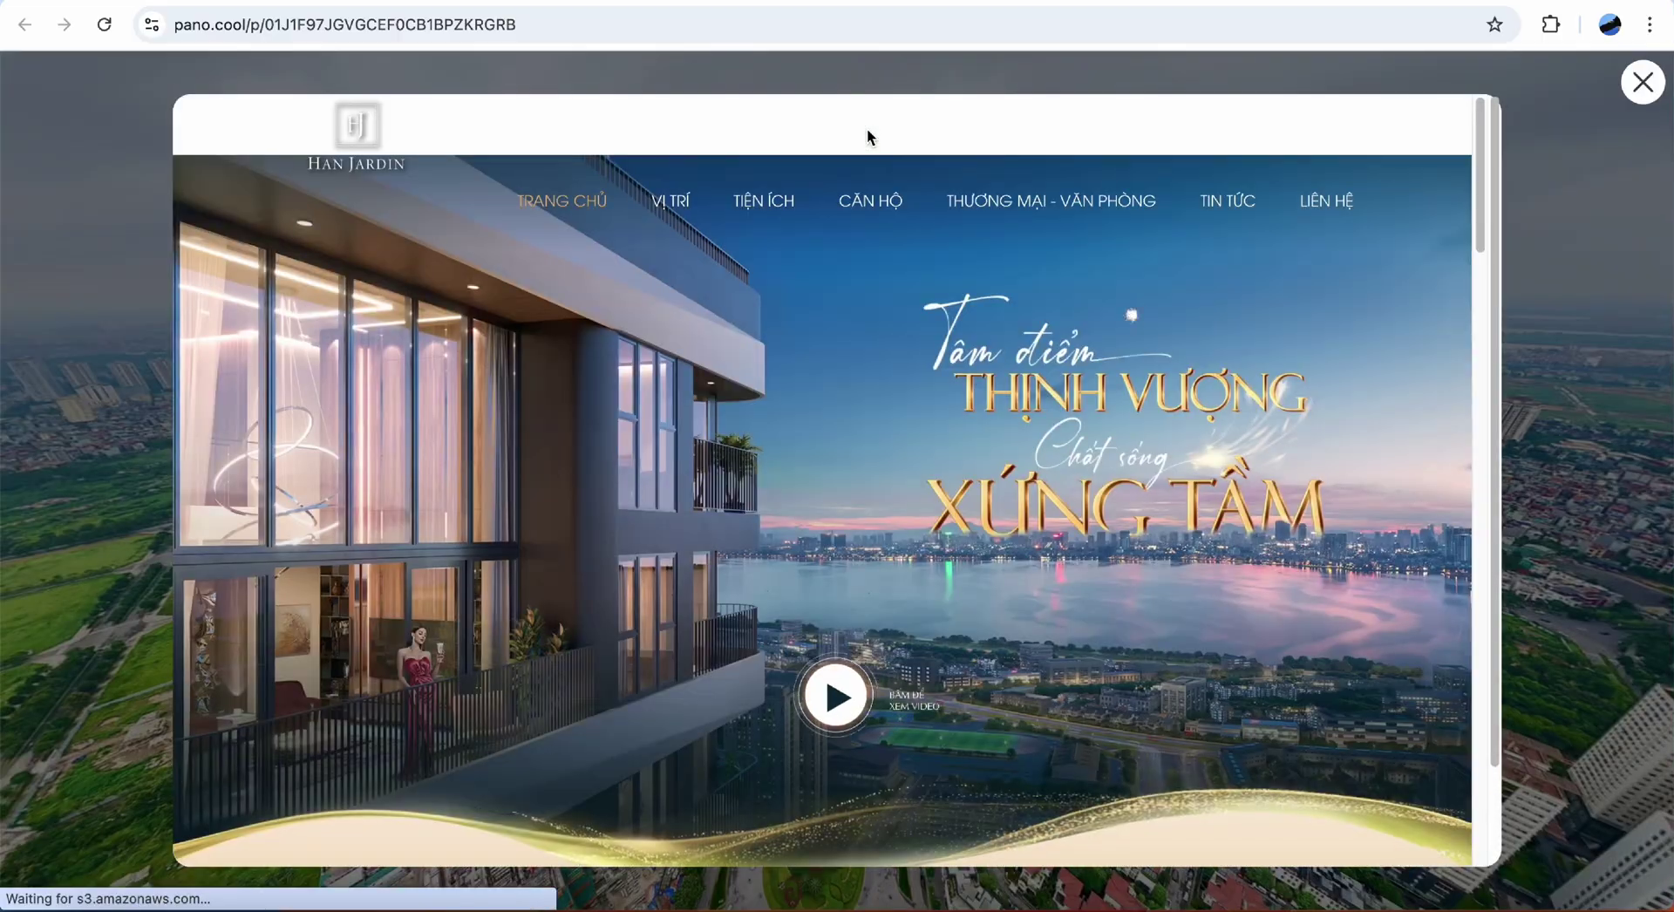
{"action": "mouse_move", "coordinate": [872, 208]}
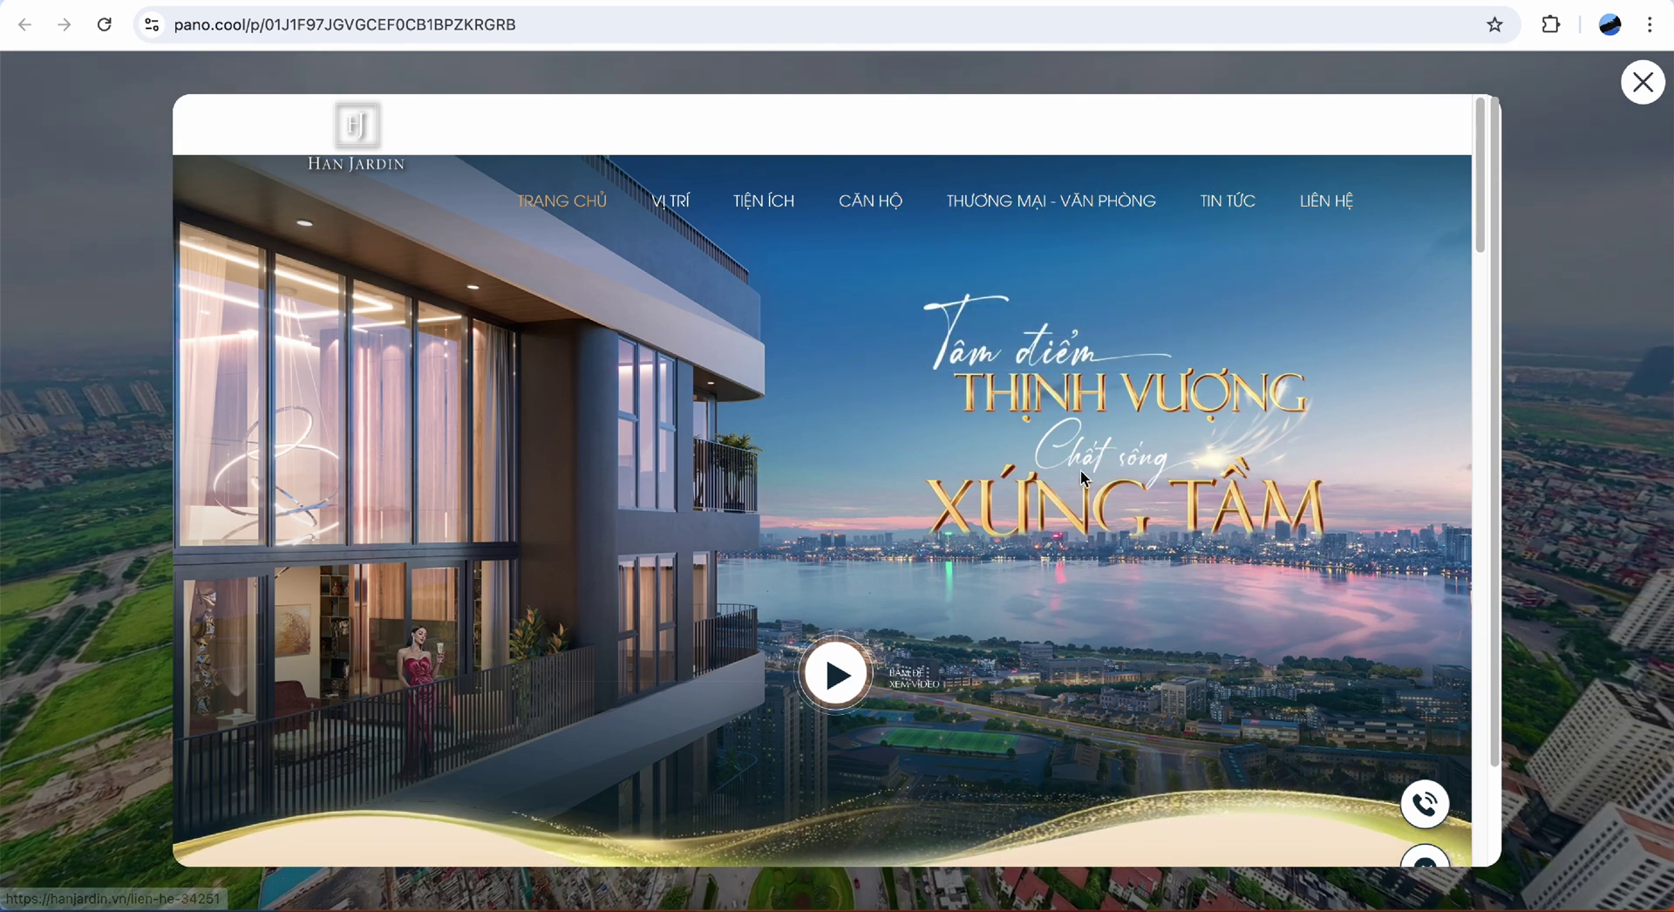
{"action": "scroll", "coordinate": [1079, 532], "scroll_direction": "down", "scroll_amount": 6}
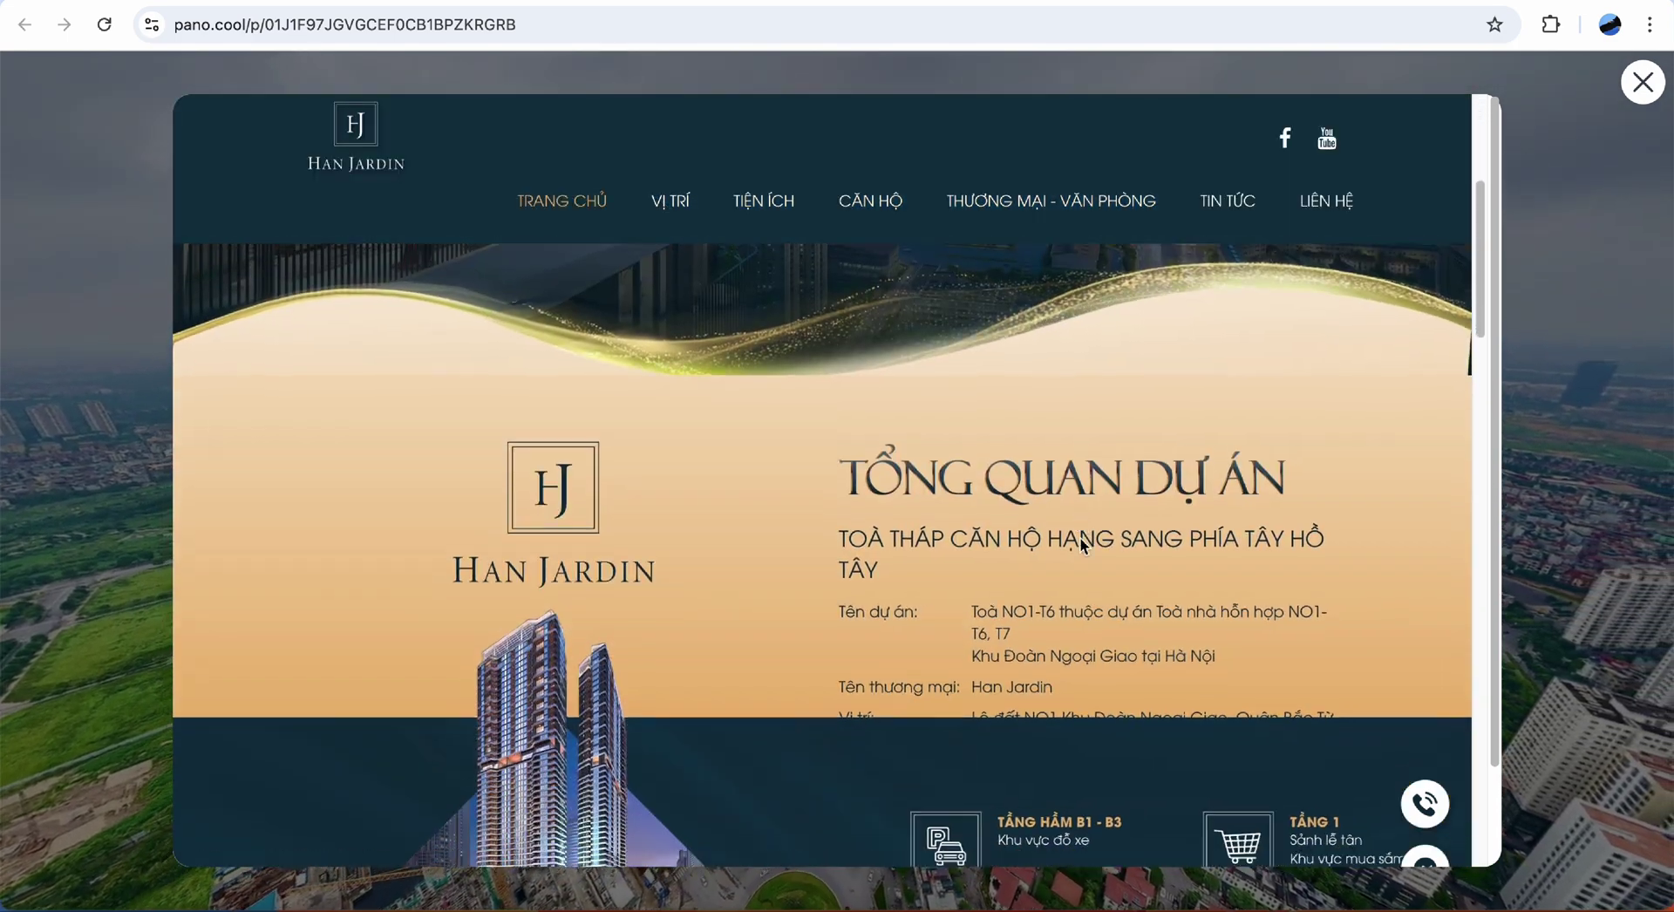
{"action": "scroll", "coordinate": [1079, 536], "scroll_direction": "down", "scroll_amount": 8}
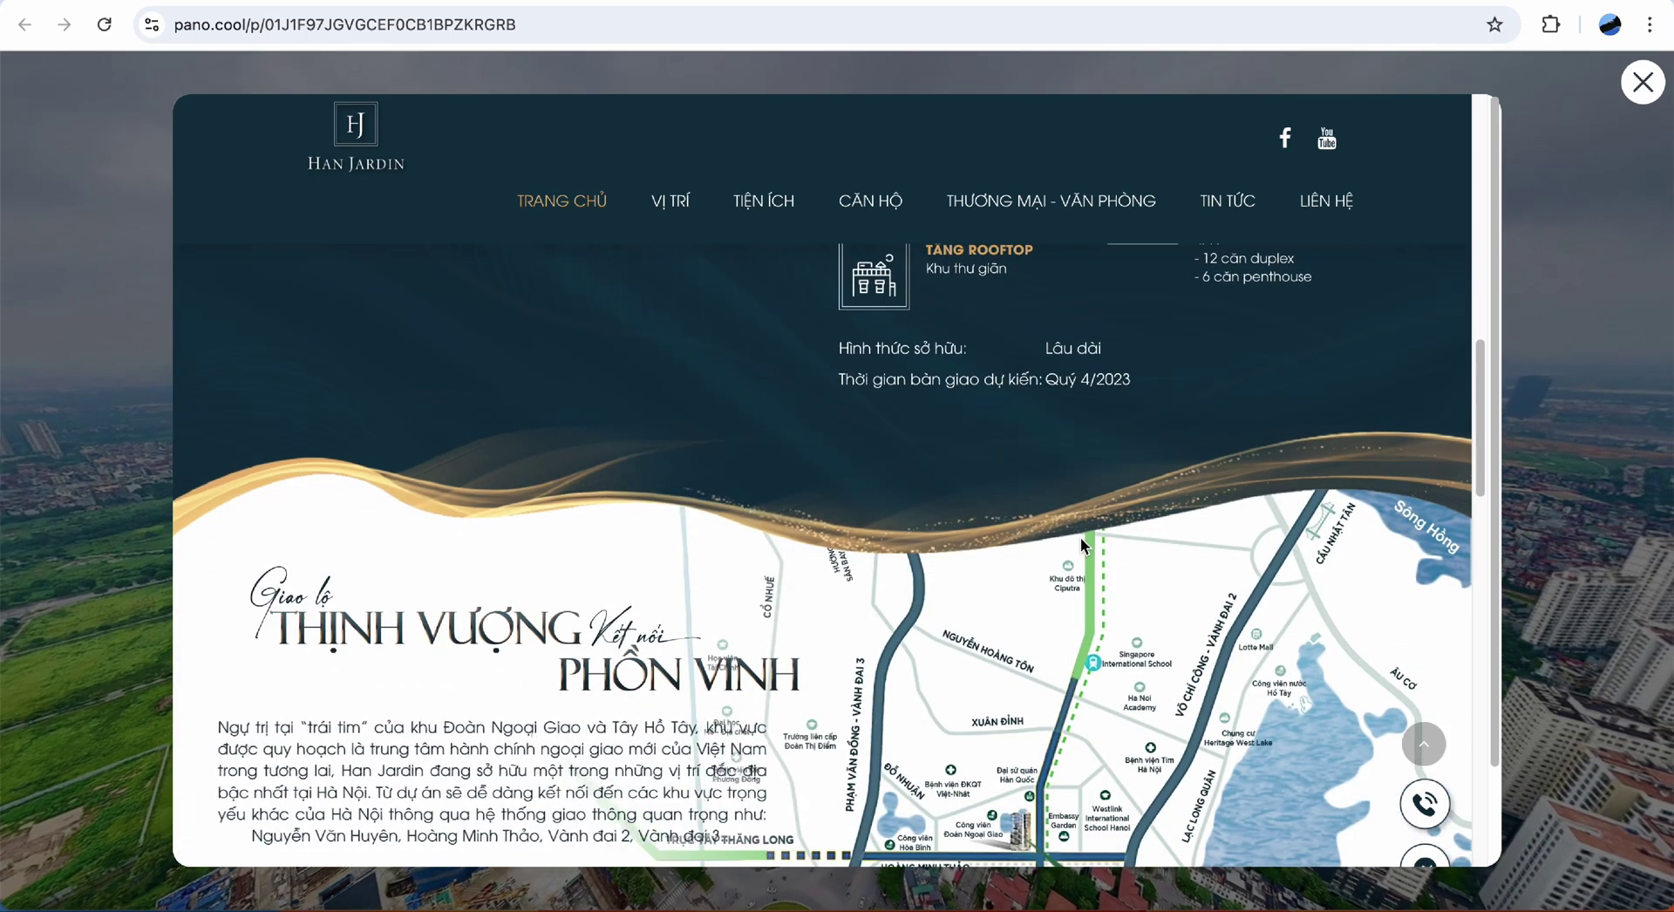
{"action": "scroll", "coordinate": [1081, 545], "scroll_direction": "down", "scroll_amount": 2}
{"action": "scroll", "coordinate": [1081, 545], "scroll_direction": "down", "scroll_amount": 4}
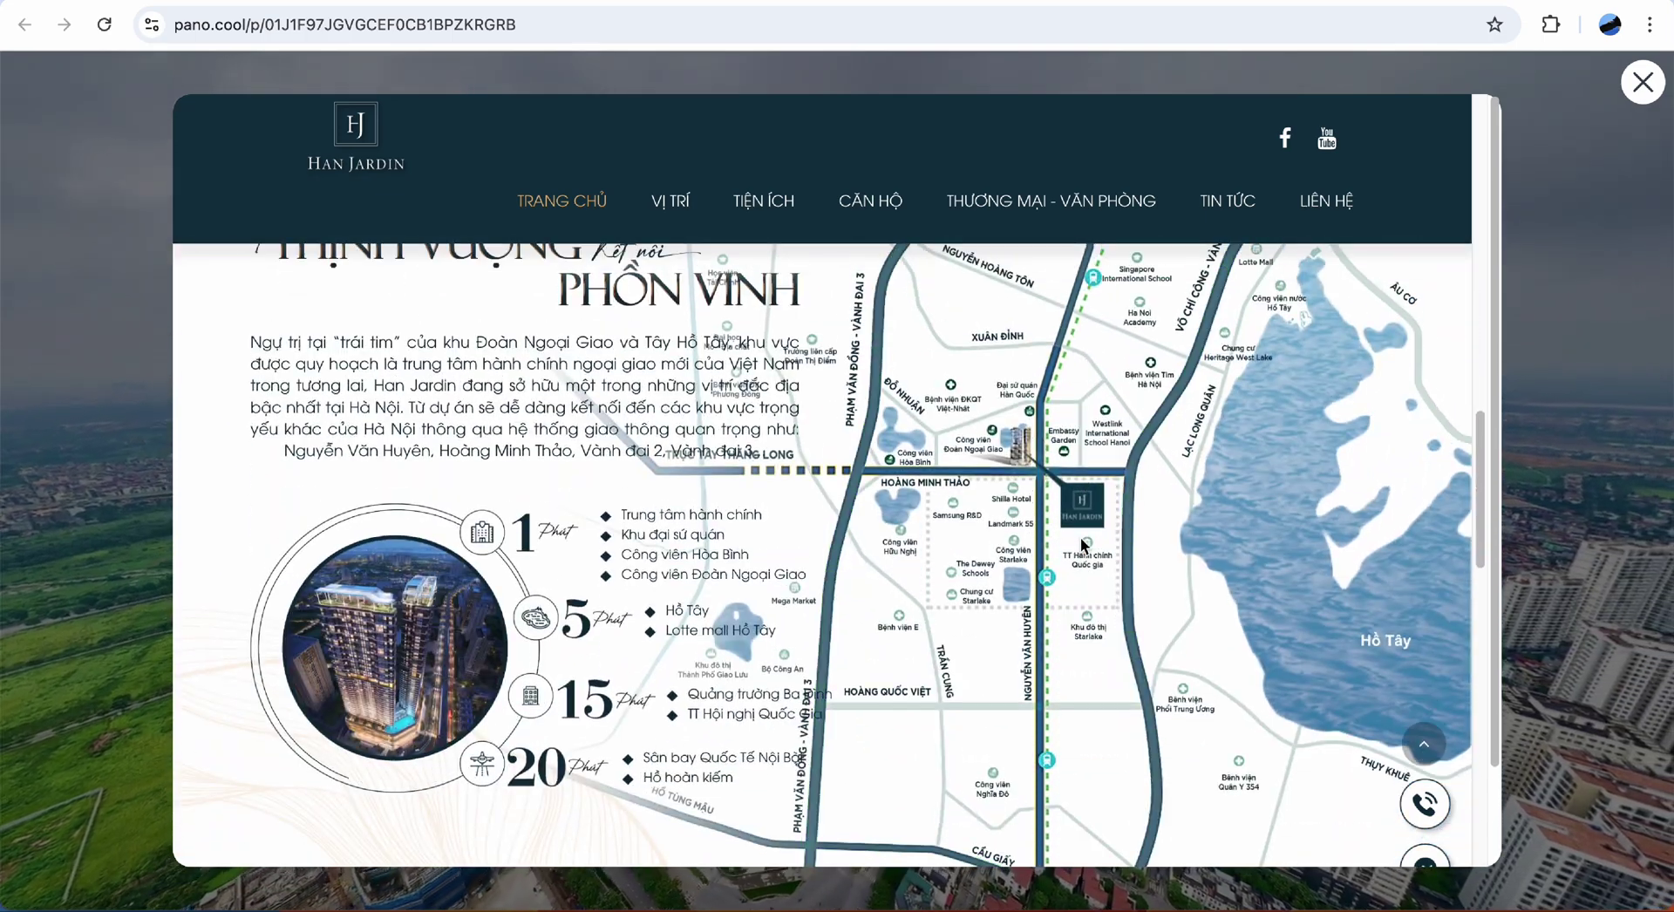
{"action": "scroll", "coordinate": [1082, 546], "scroll_direction": "down", "scroll_amount": 5}
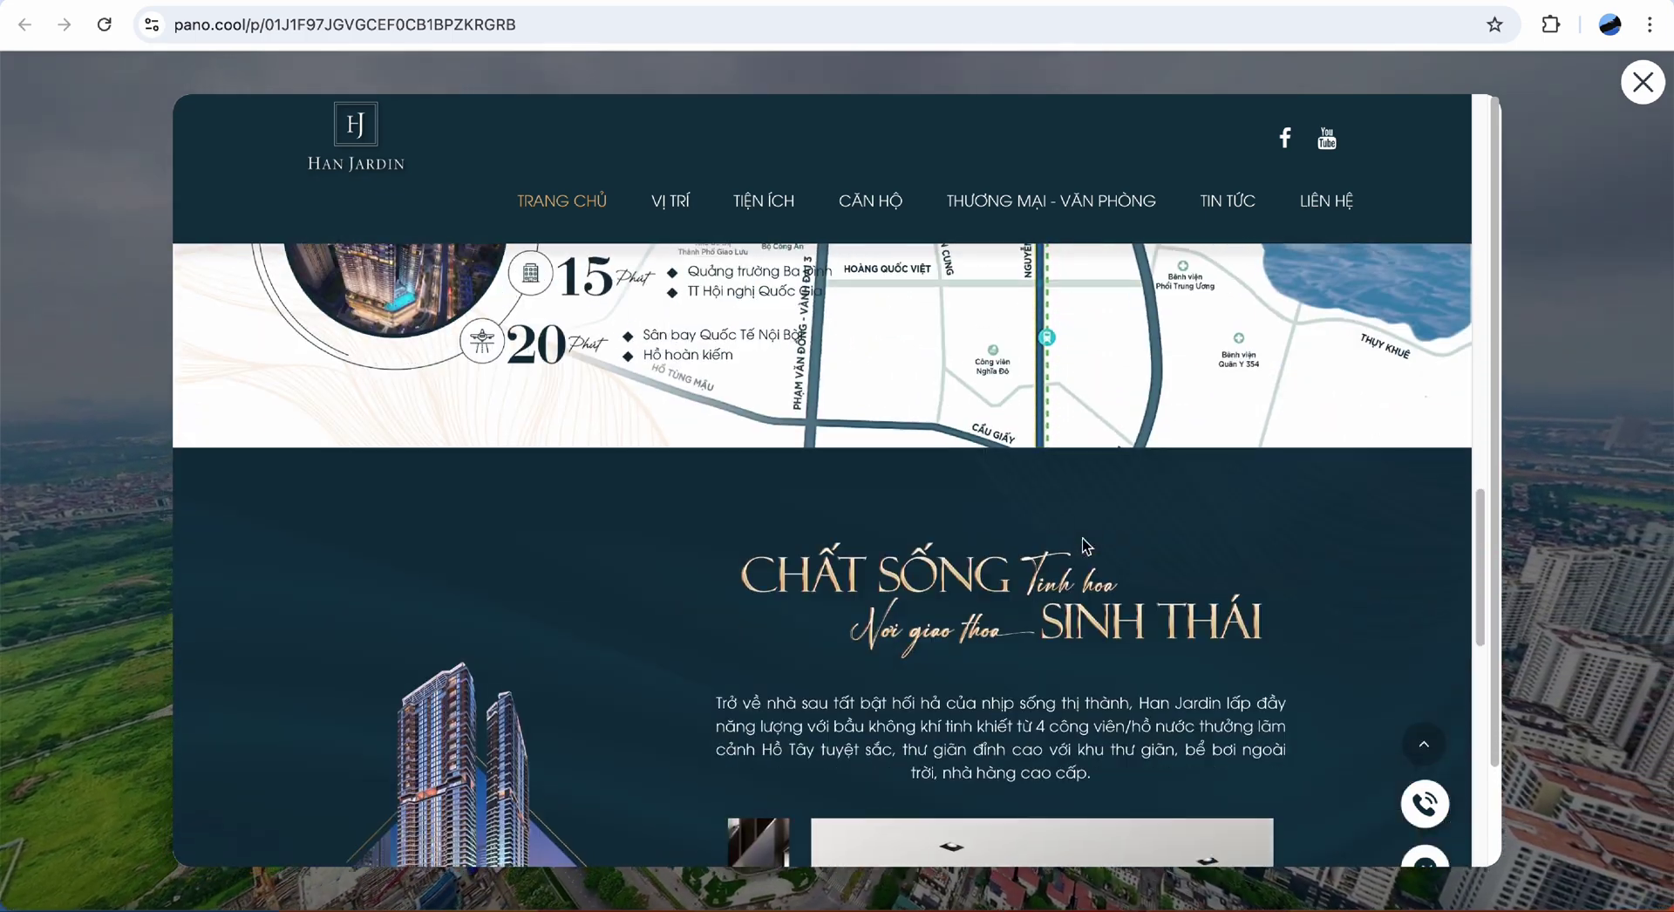
{"action": "scroll", "coordinate": [1090, 549], "scroll_direction": "down", "scroll_amount": 6}
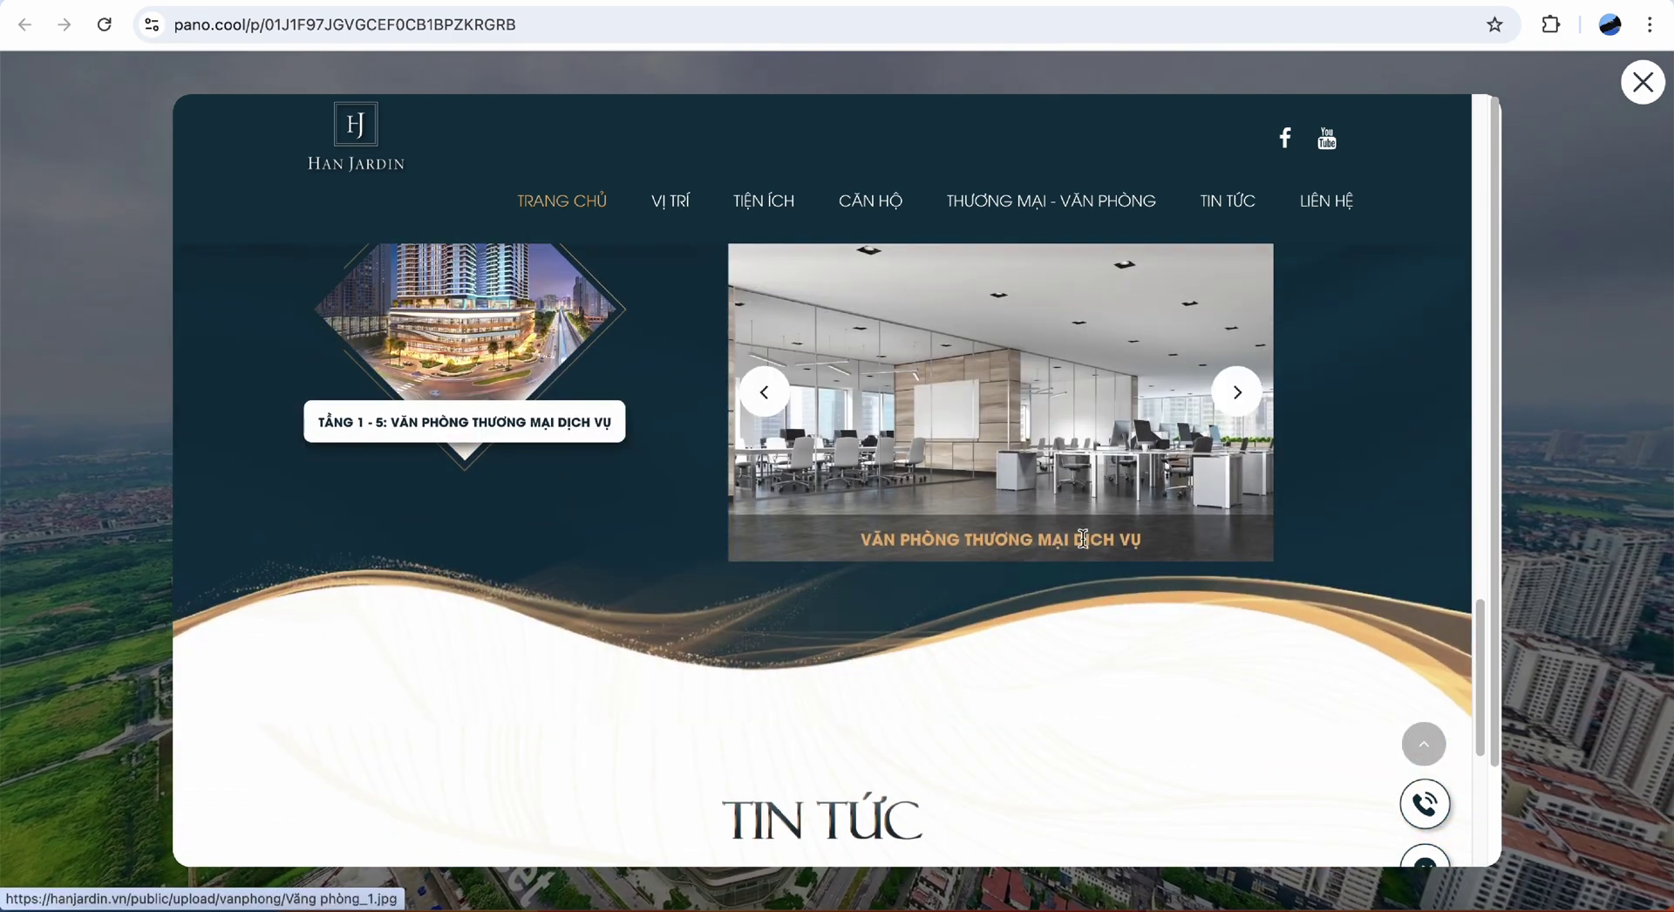
{"action": "scroll", "coordinate": [1083, 546], "scroll_direction": "down", "scroll_amount": 6}
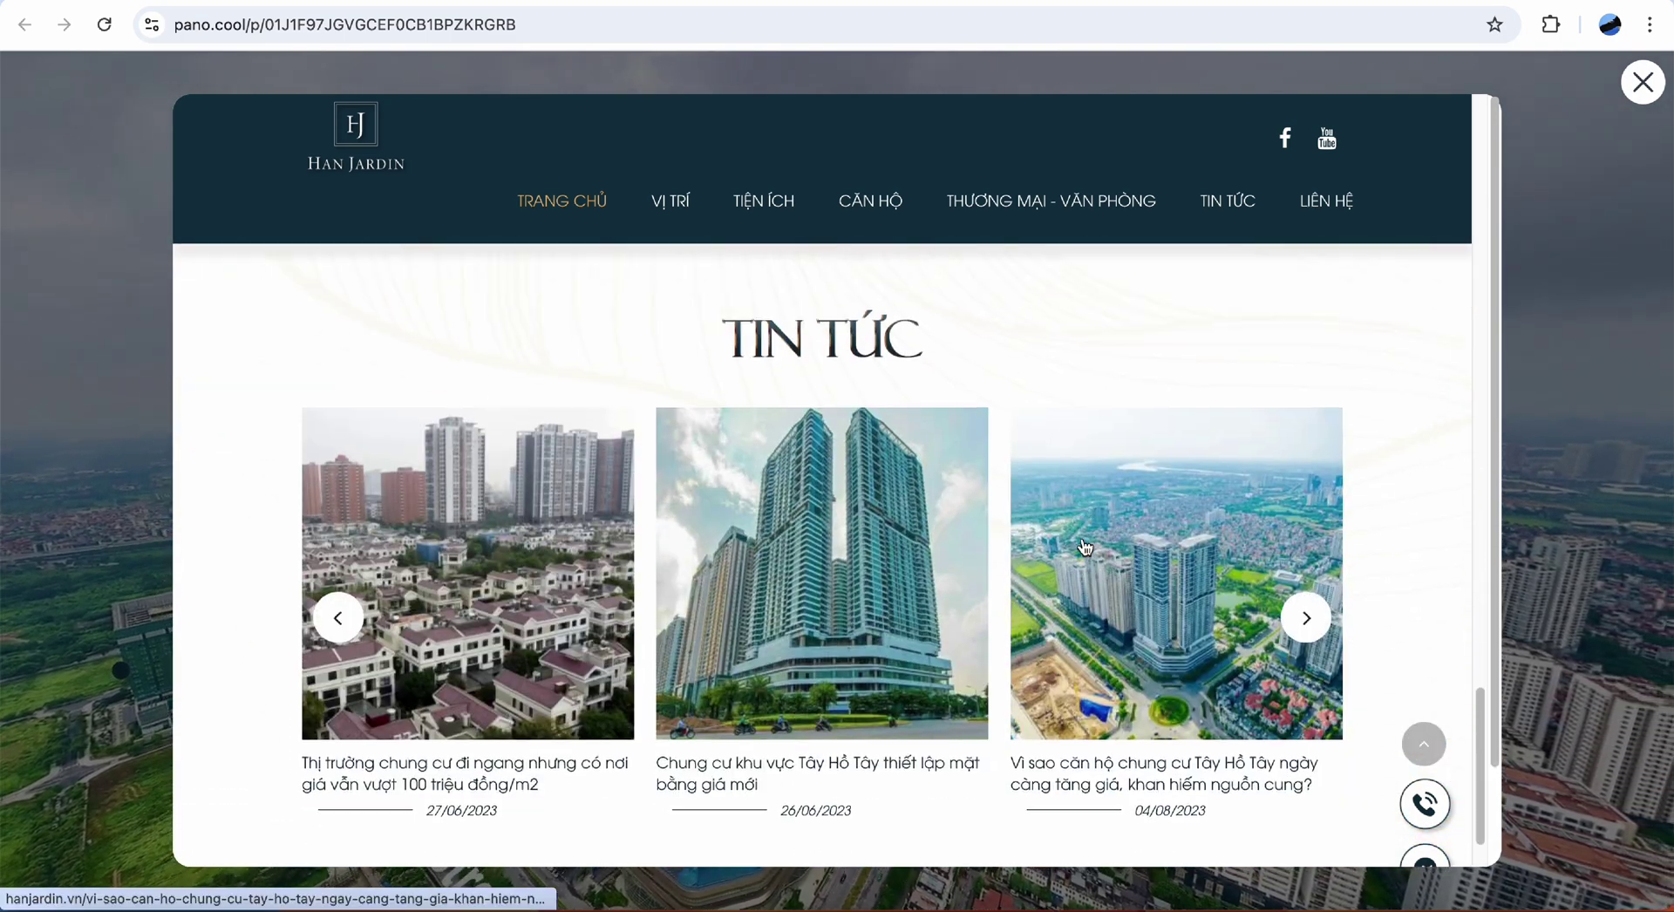
{"action": "scroll", "coordinate": [1084, 546], "scroll_direction": "down", "scroll_amount": 3}
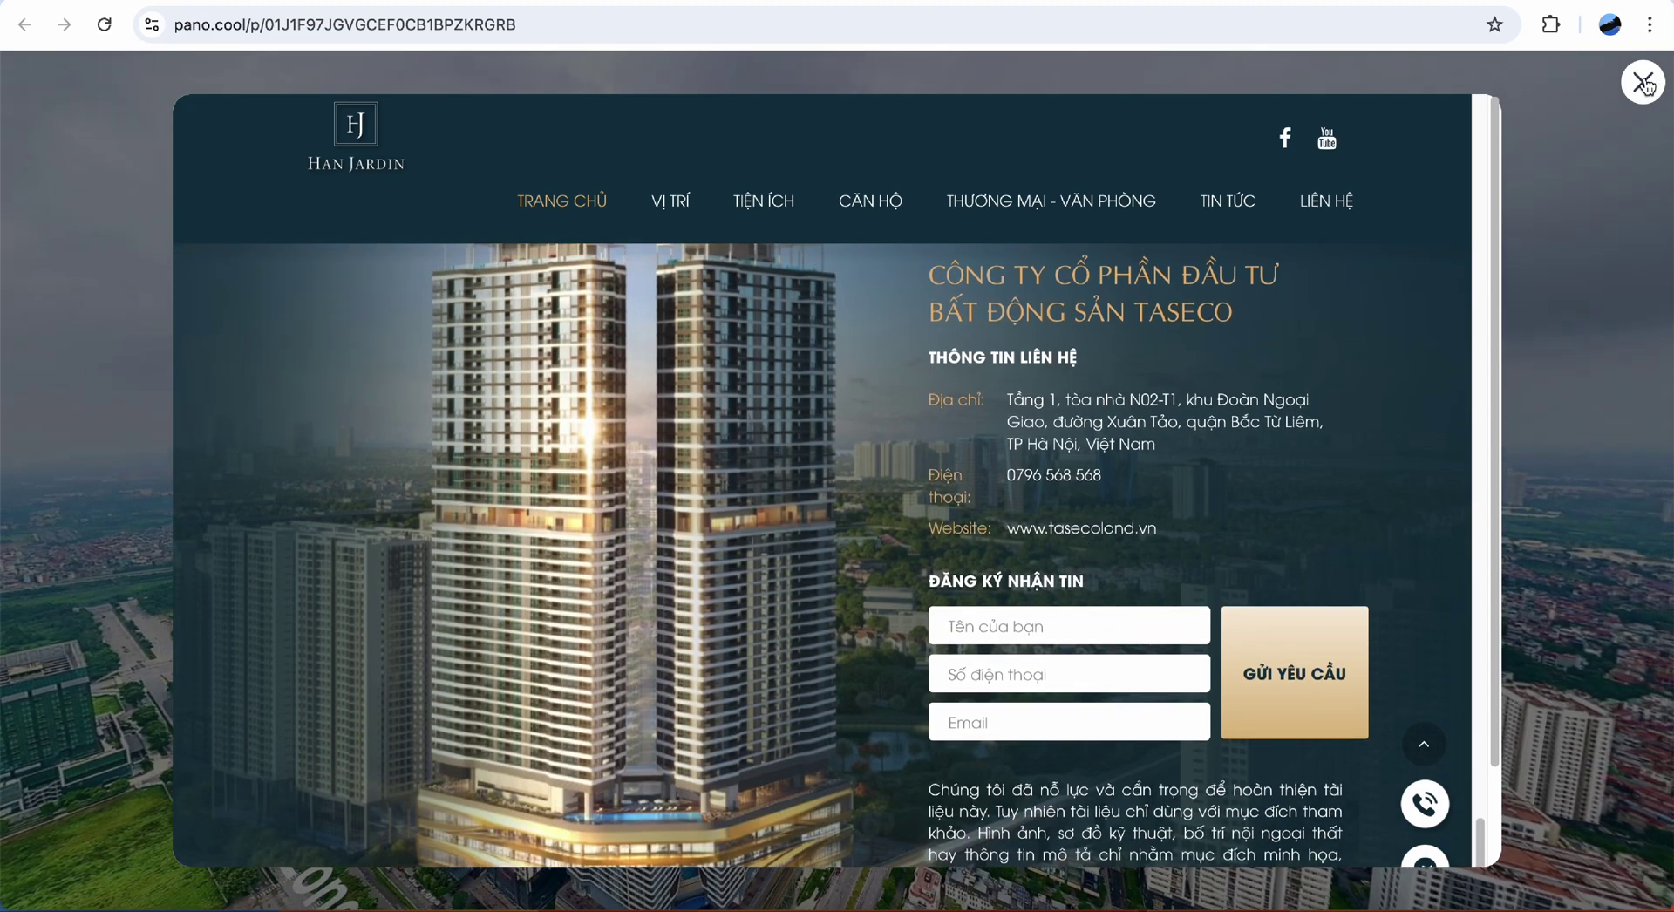
{"action": "left_click", "coordinate": [1644, 83]}
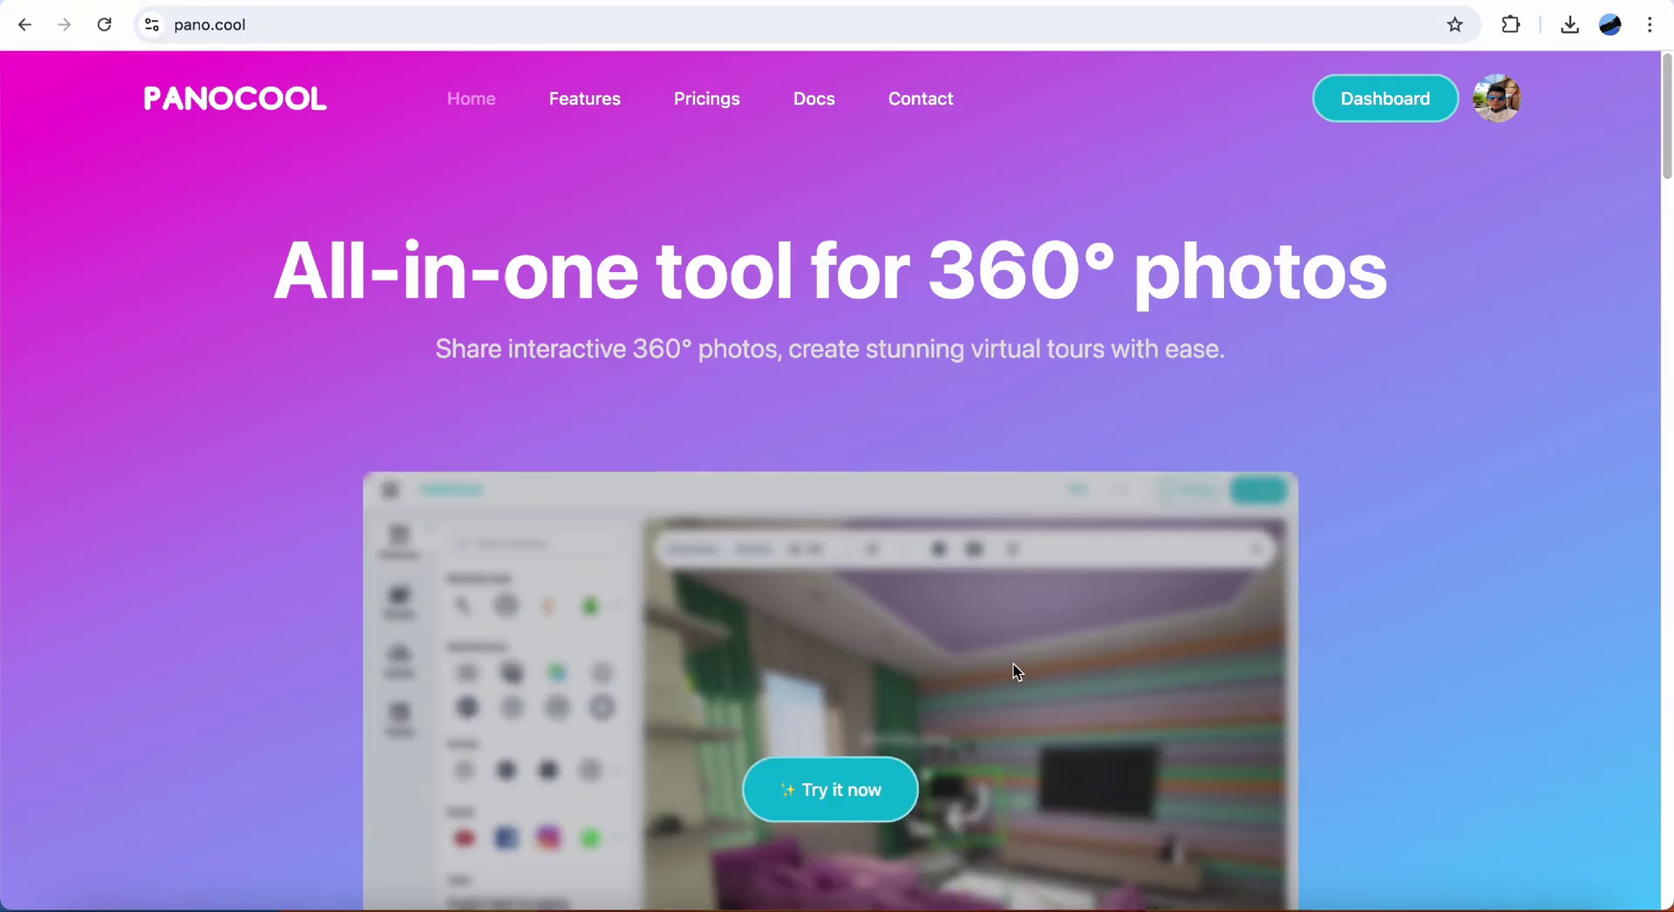
Start a new tour and upload the first three panoramas from the real estate project folder.
{"action": "mouse_move", "coordinate": [908, 748]}
{"action": "left_click", "coordinate": [873, 795]}
{"action": "left_click", "coordinate": [94, 906]}
{"action": "left_click", "coordinate": [387, 468]}
{"action": "left_click_drag", "start_coordinate": [384, 459], "coordinate": [1131, 441]}
{"action": "left_click", "coordinate": [1132, 441]}
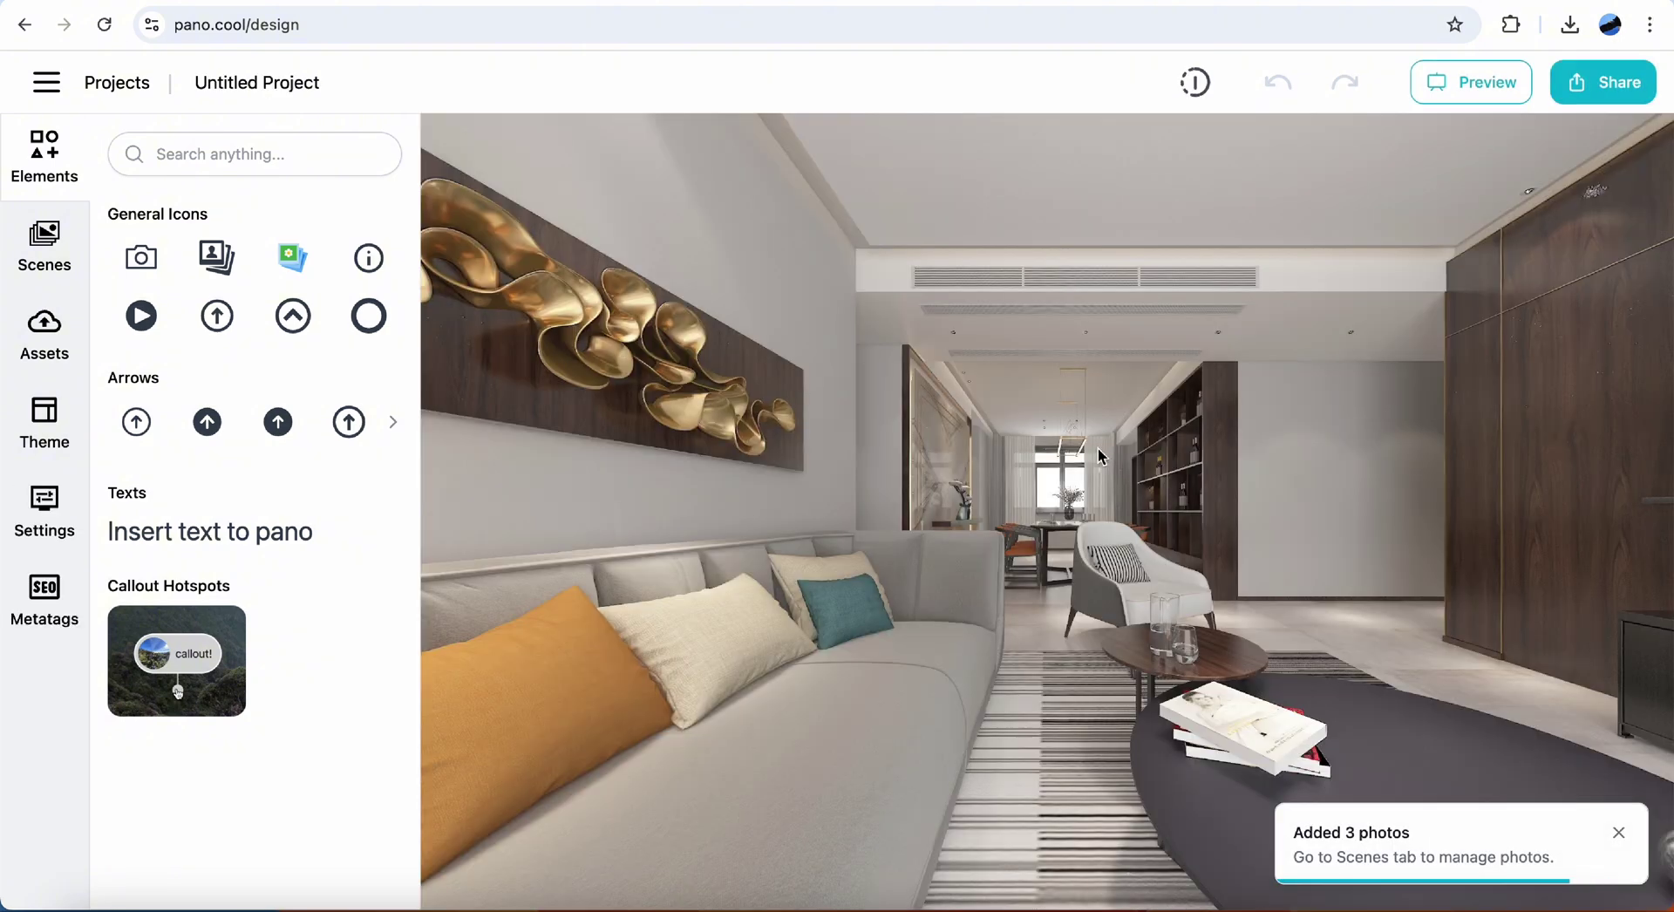
Move the aerial scene to first place in the scene list and name it 'building'.
{"action": "left_click", "coordinate": [83, 261]}
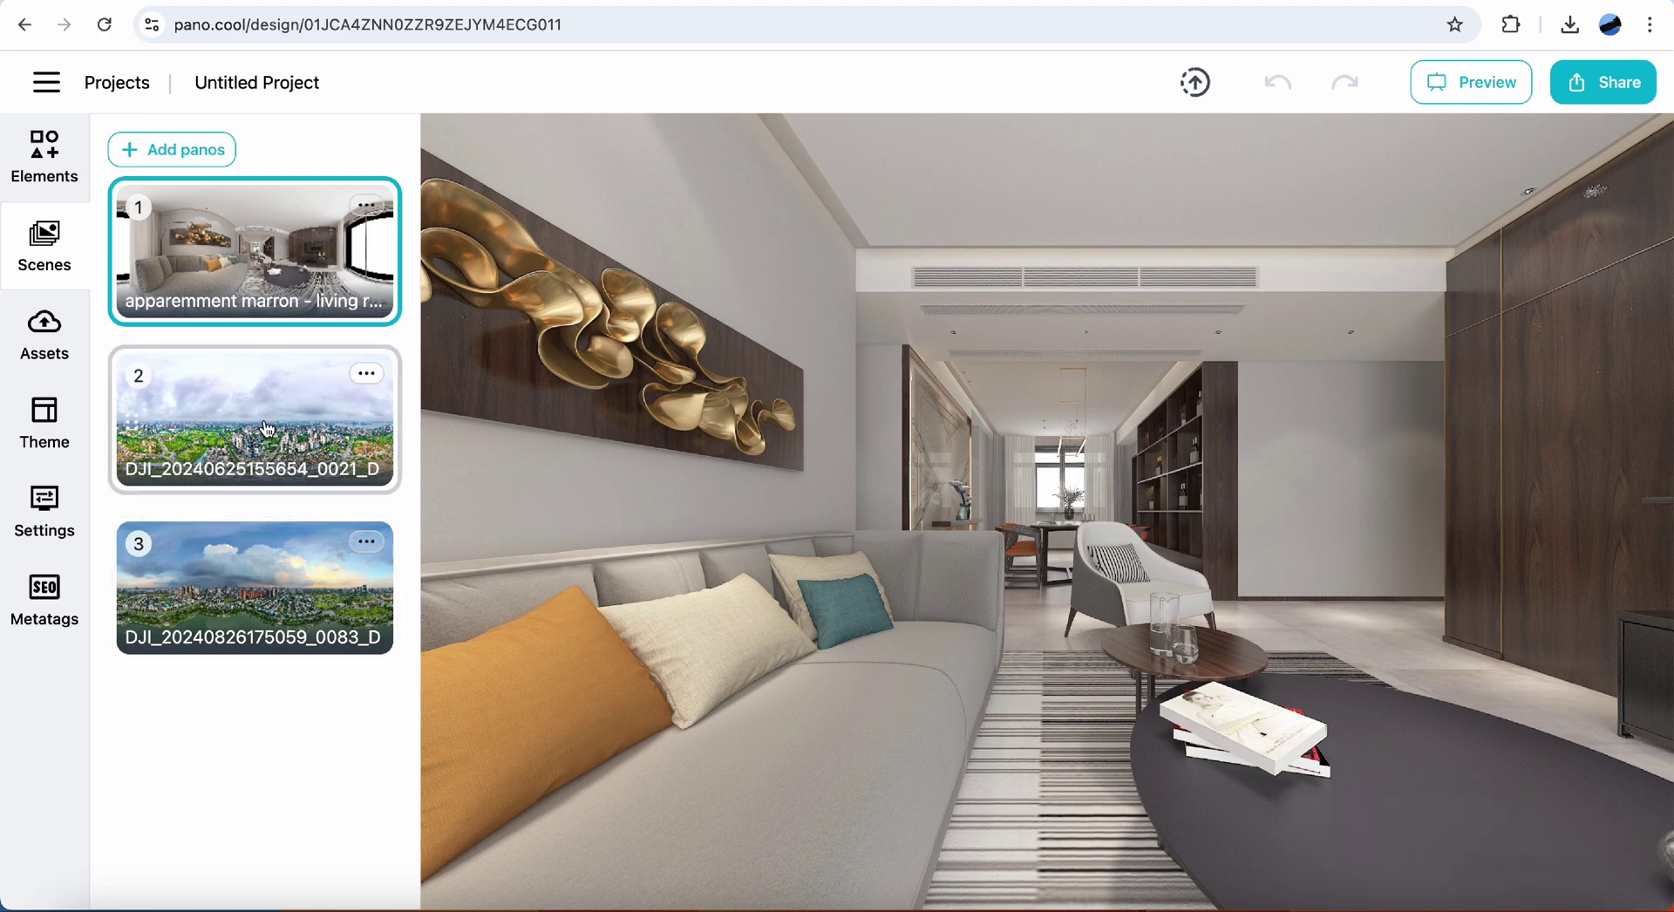
{"action": "left_click_drag", "start_coordinate": [266, 428], "coordinate": [262, 253]}
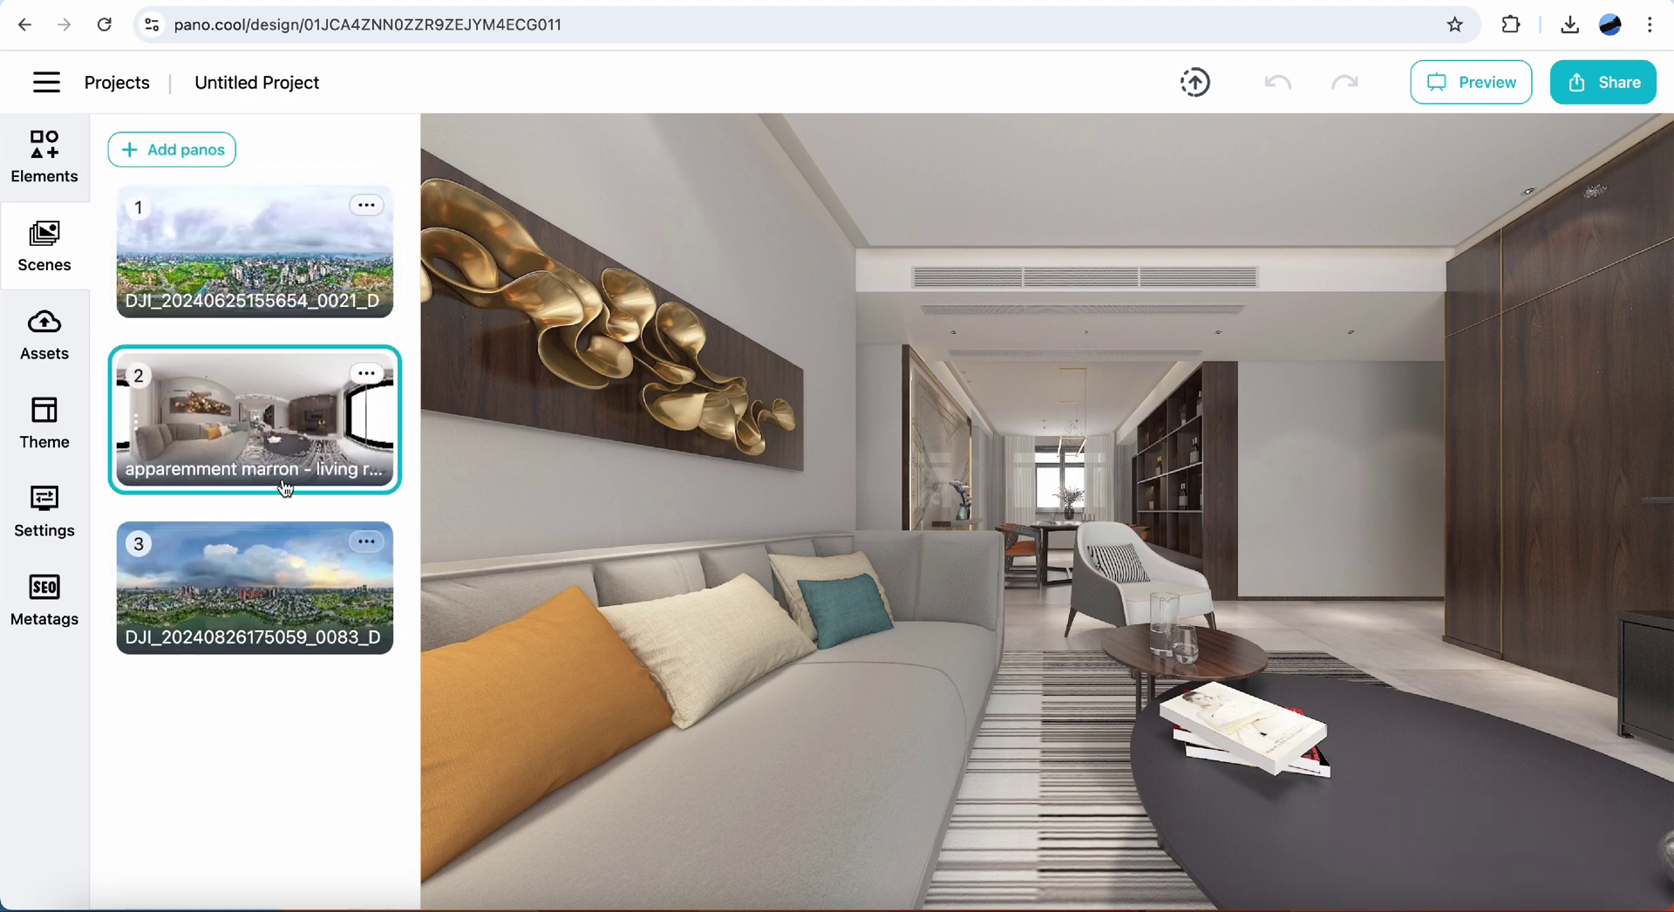
{"action": "left_click", "coordinate": [367, 207]}
{"action": "left_click", "coordinate": [260, 248]}
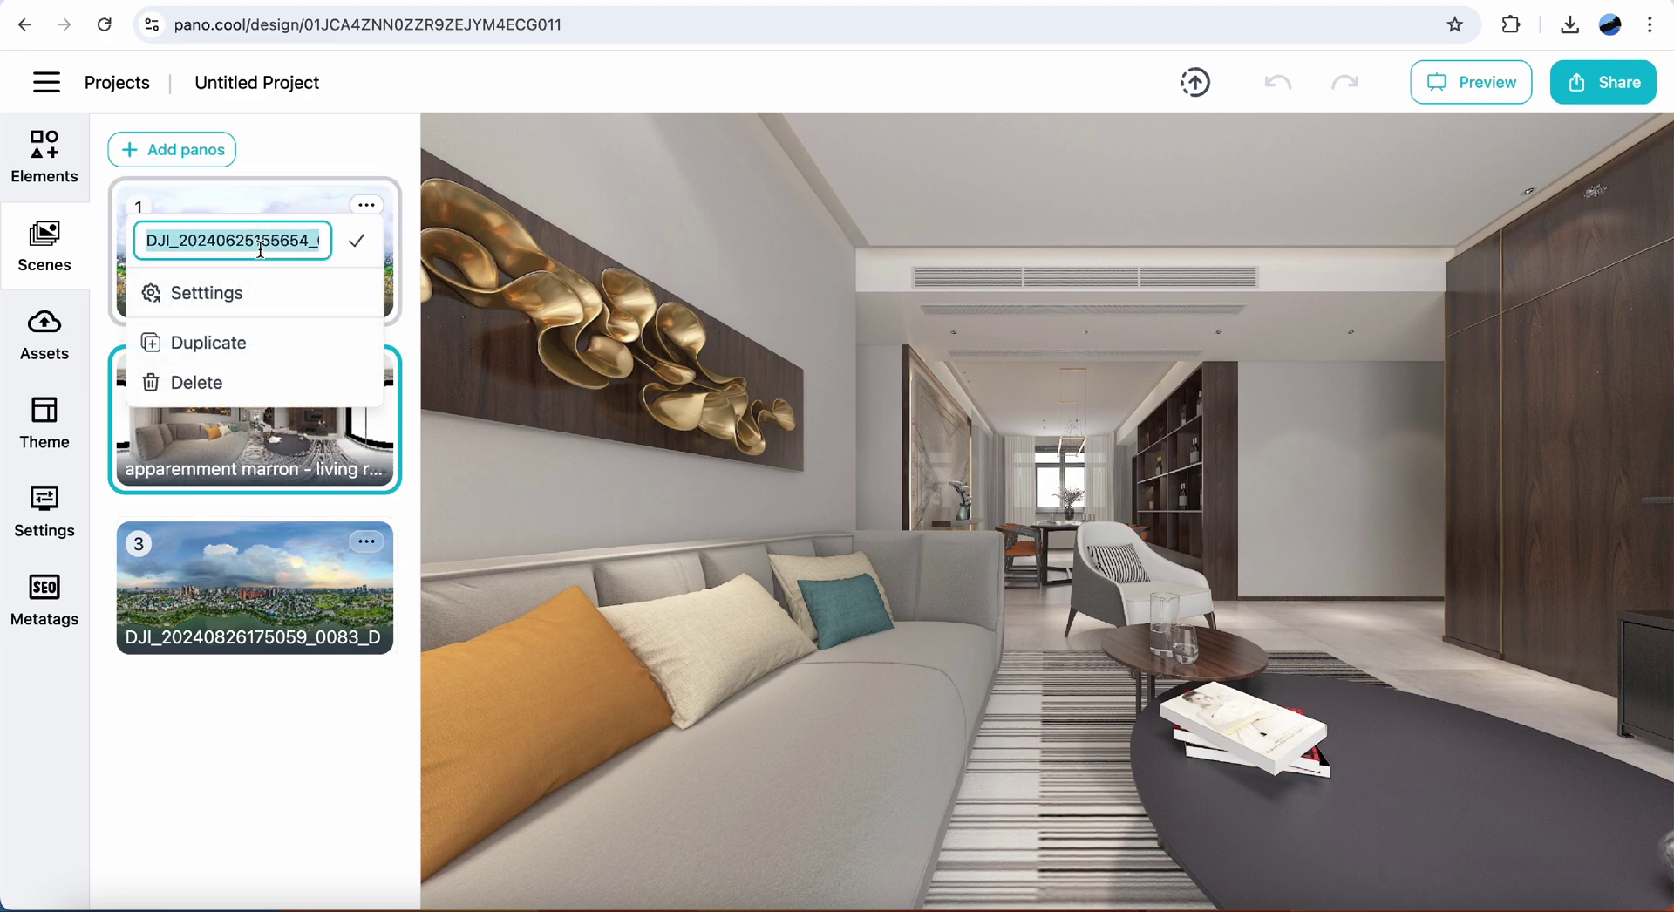
{"action": "type", "text": "building"}
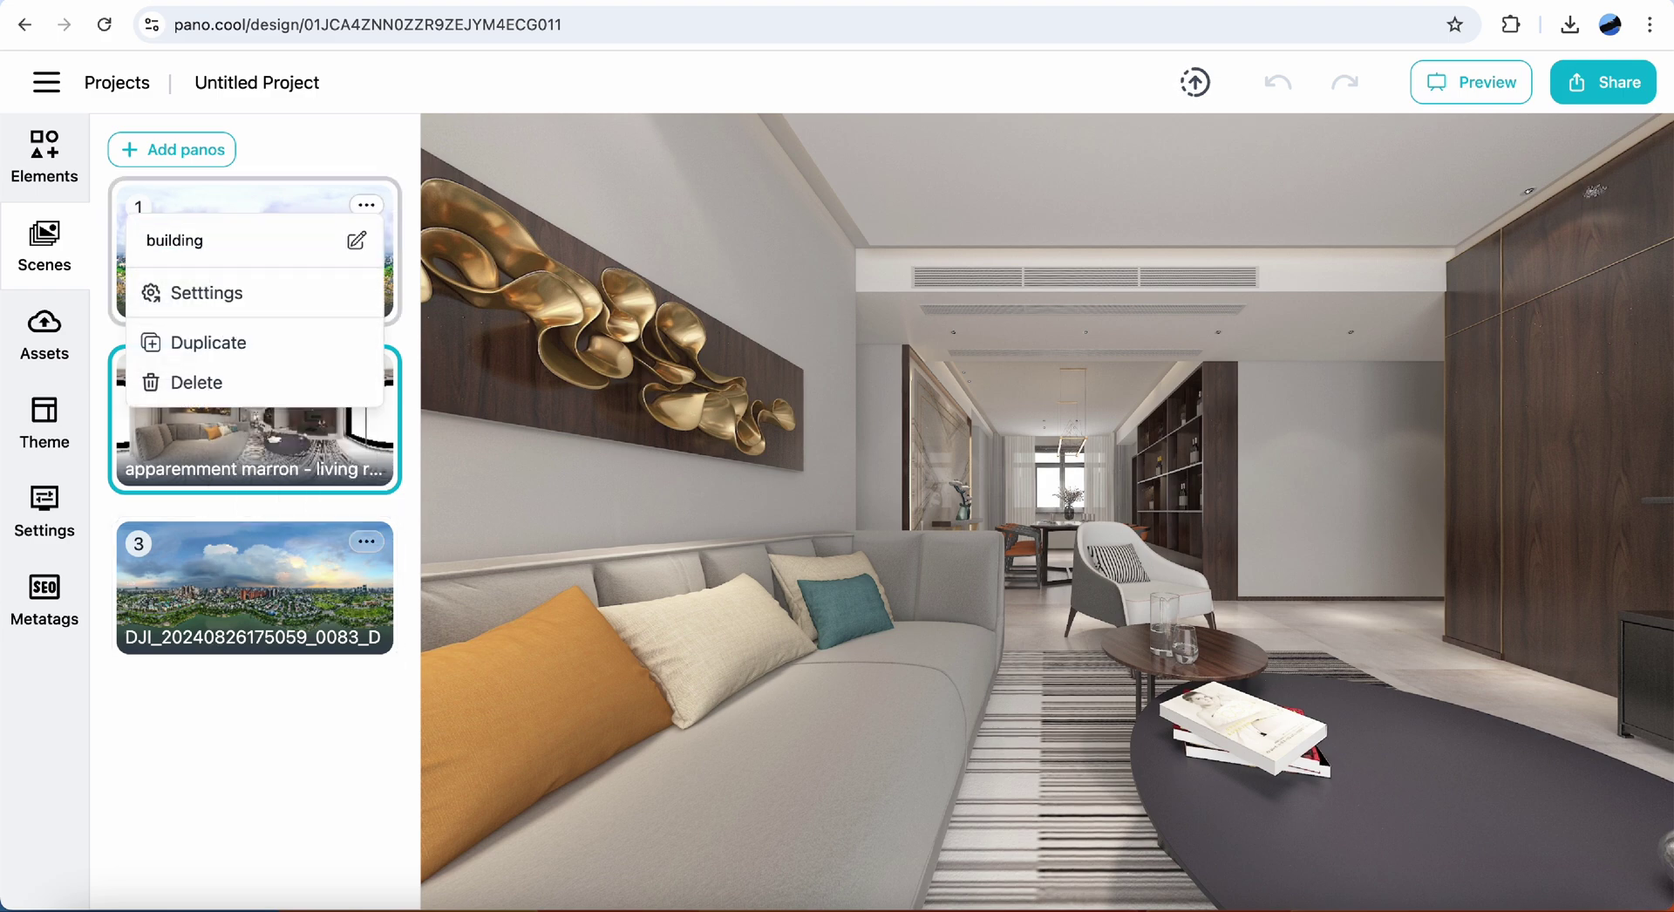
{"action": "left_click", "coordinate": [292, 682]}
Rename the second scene 'living room' and the third scene 'the park'.
{"action": "left_click", "coordinate": [375, 382]}
{"action": "left_click", "coordinate": [242, 408]}
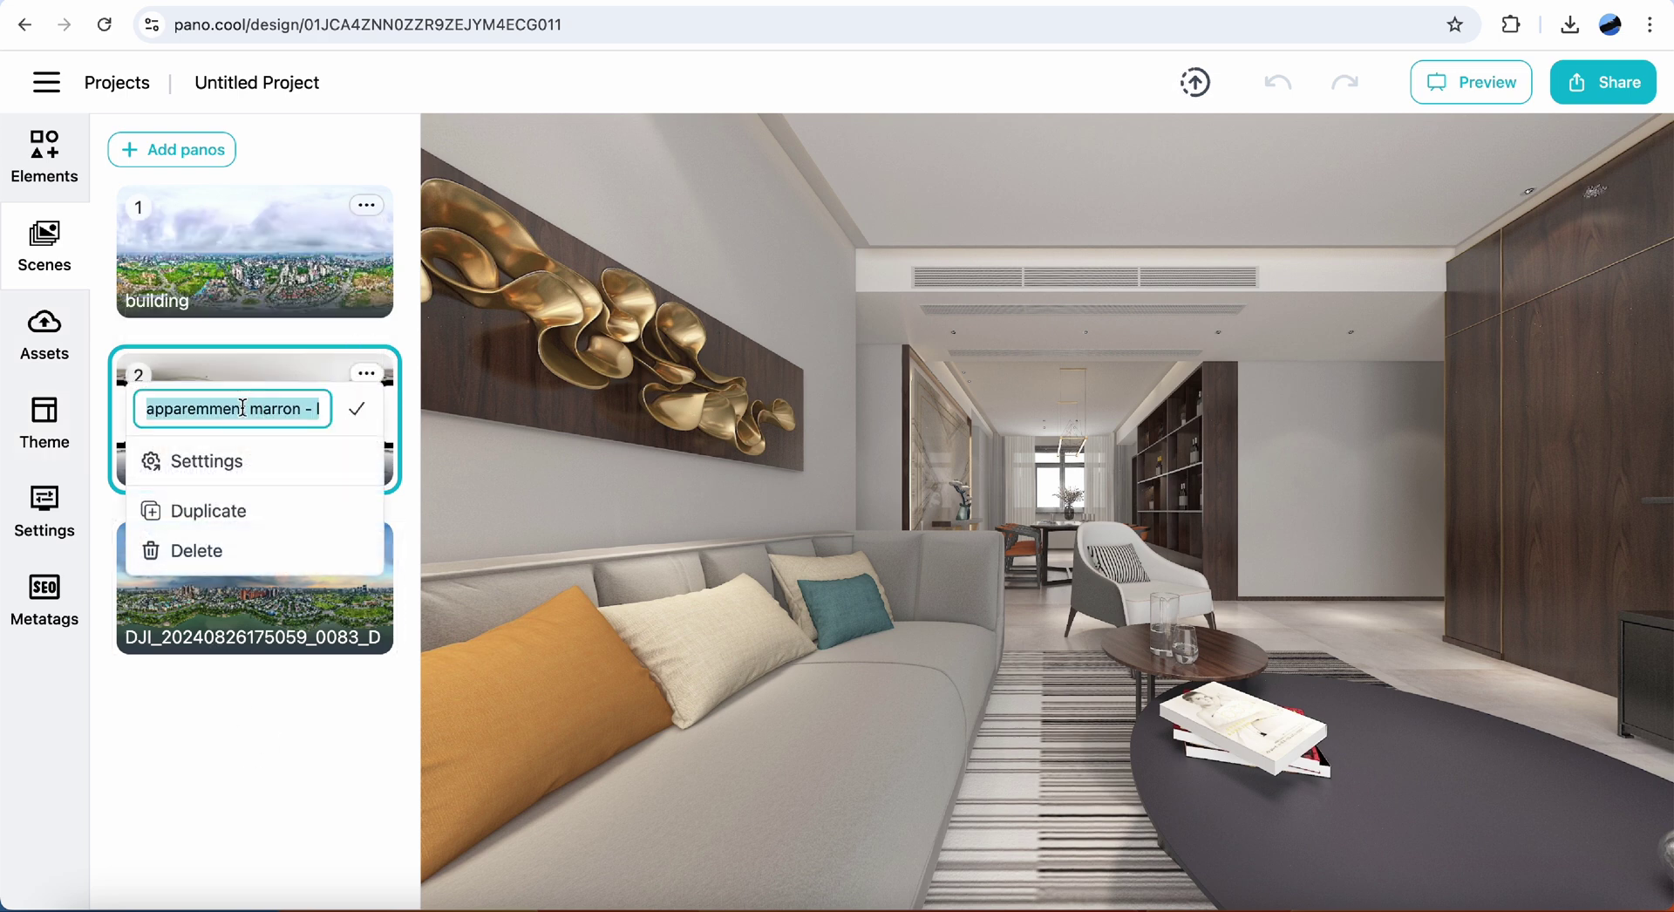
{"action": "type", "text": "living room"}
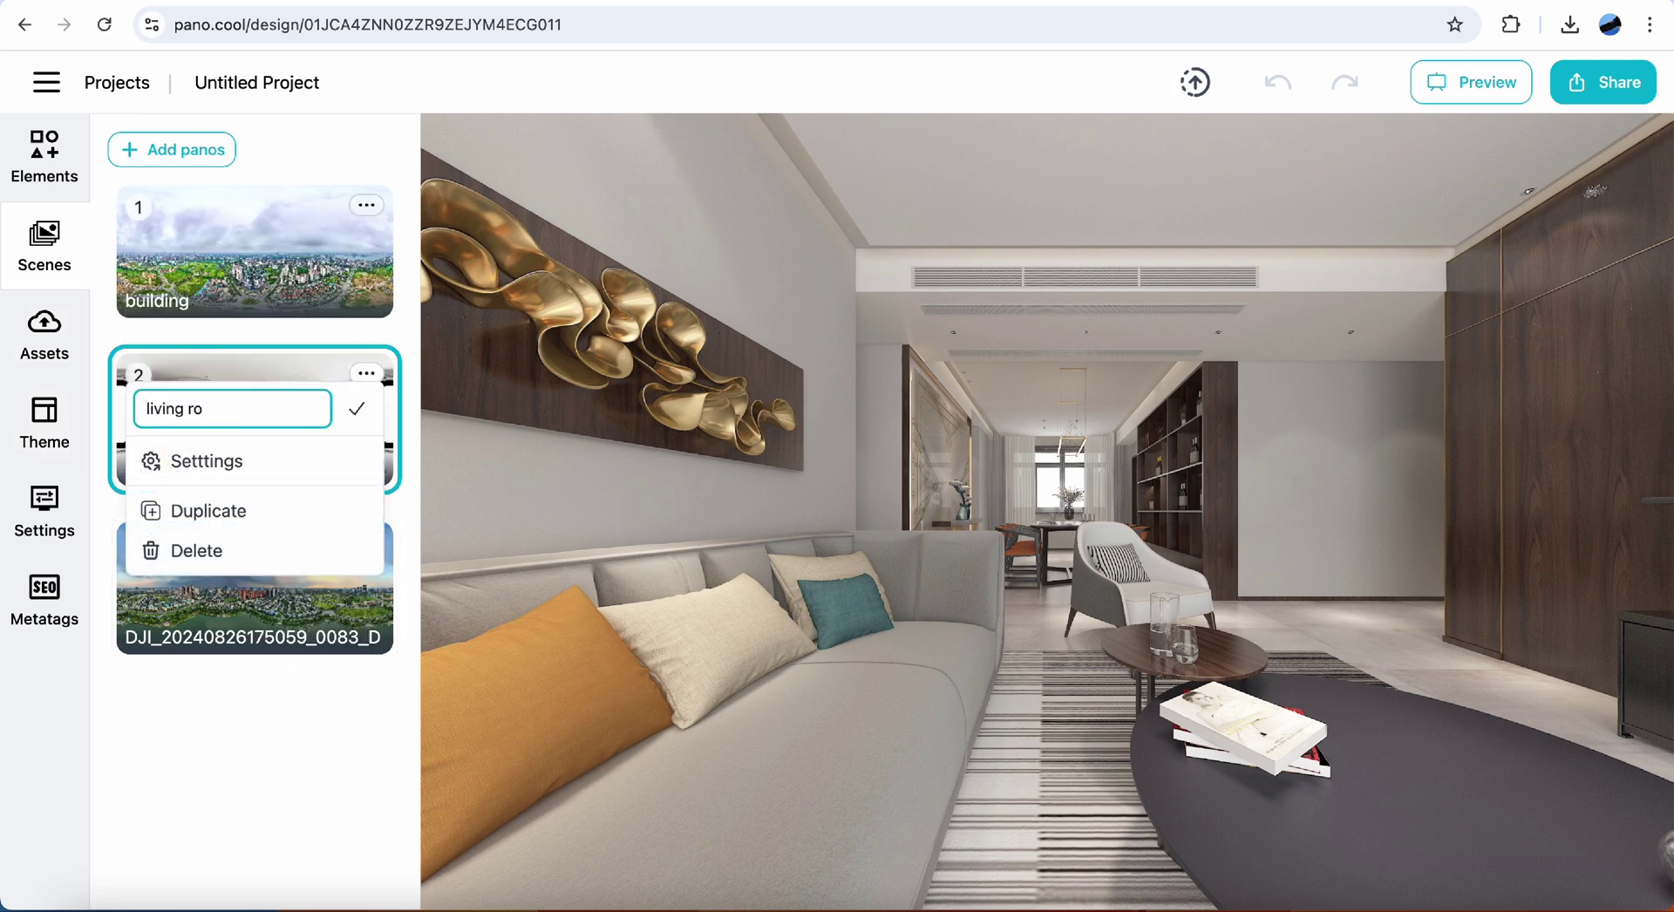
{"action": "left_click", "coordinate": [259, 773]}
{"action": "left_click", "coordinate": [366, 542]}
{"action": "left_click", "coordinate": [261, 577]}
{"action": "type", "text": "the park"}
{"action": "key", "text": "Return"}
{"action": "left_click", "coordinate": [270, 799]}
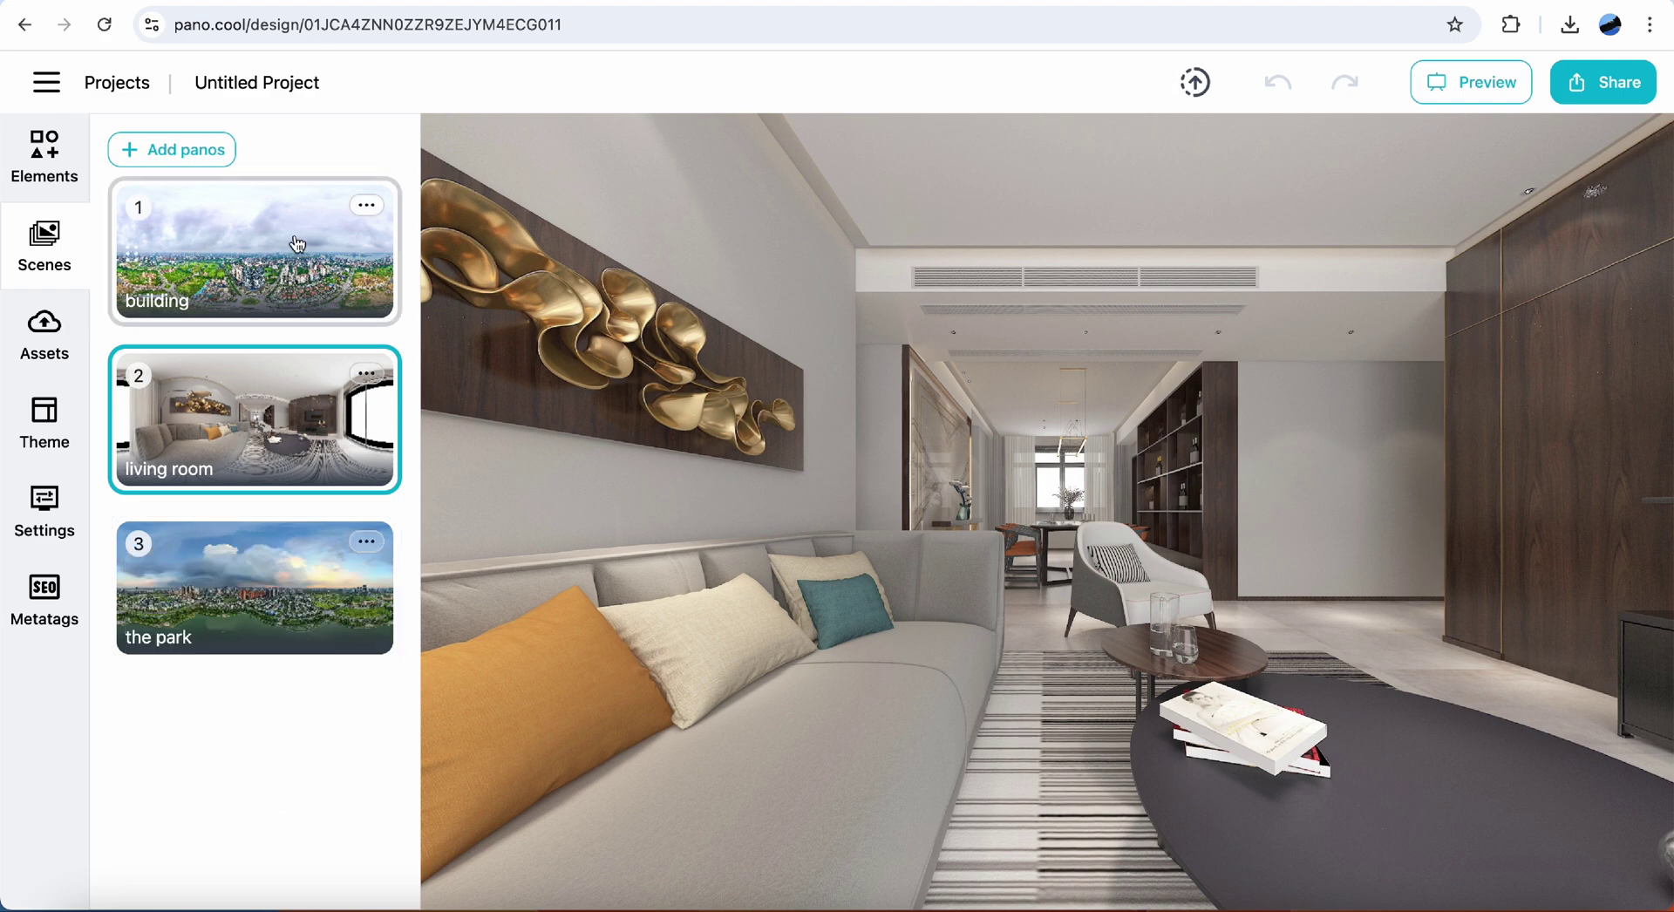
Add a text label reading 'Tay Thang Long street' over the towers on the building scene.
{"action": "left_click", "coordinate": [371, 225]}
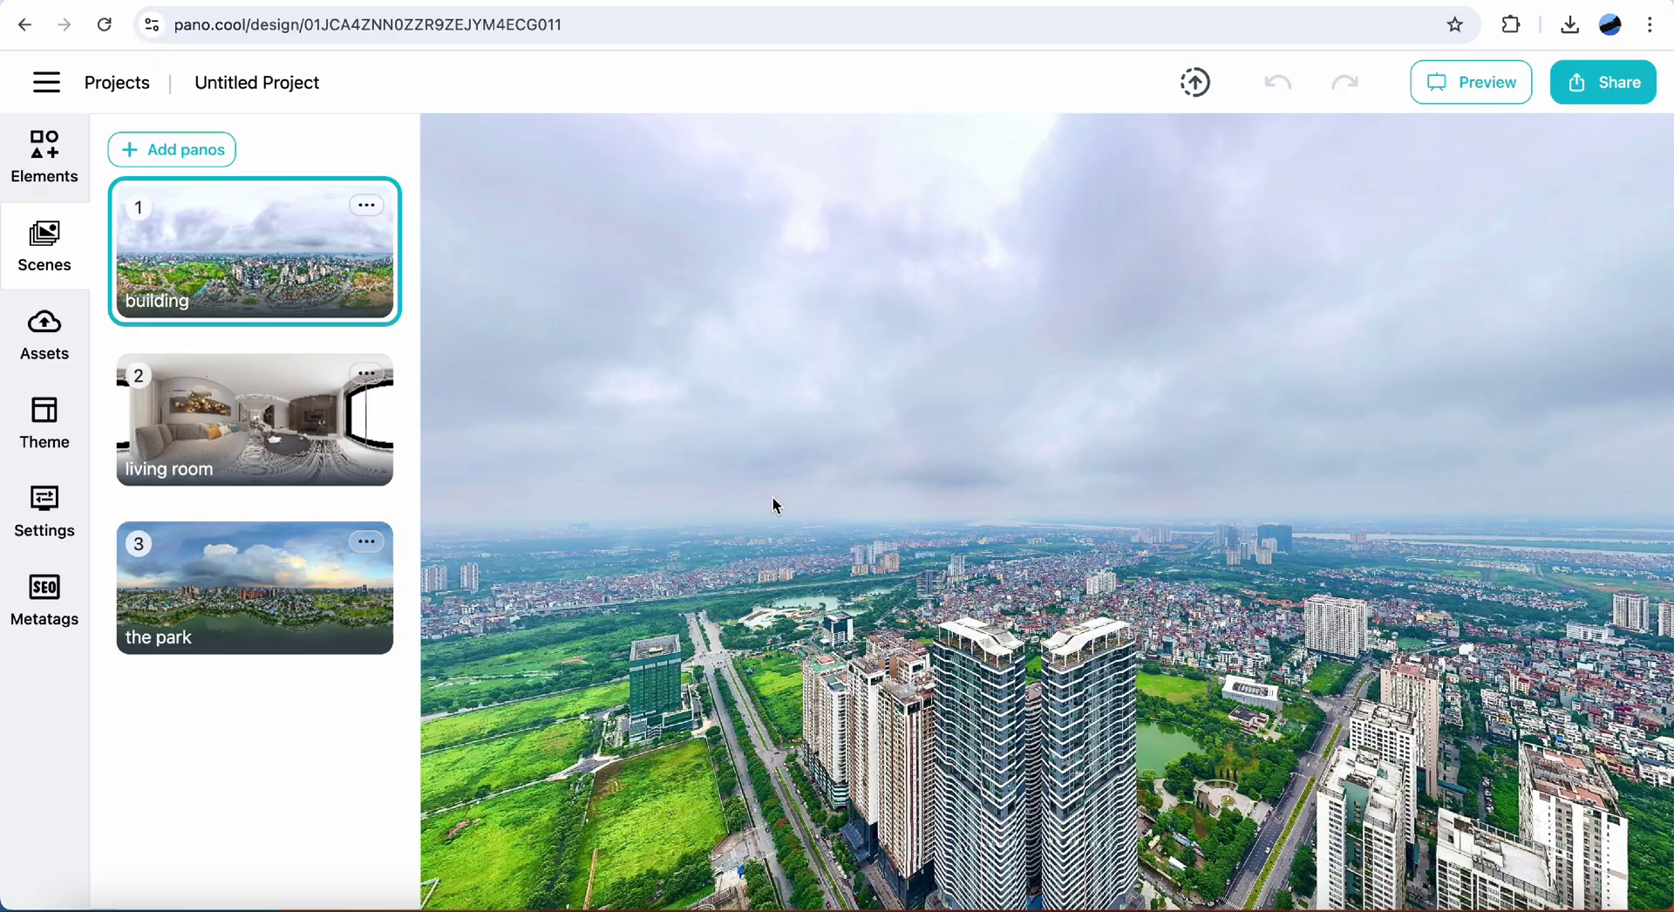
{"action": "left_click_drag", "start_coordinate": [774, 504], "coordinate": [827, 368]}
{"action": "left_click", "coordinate": [43, 153]}
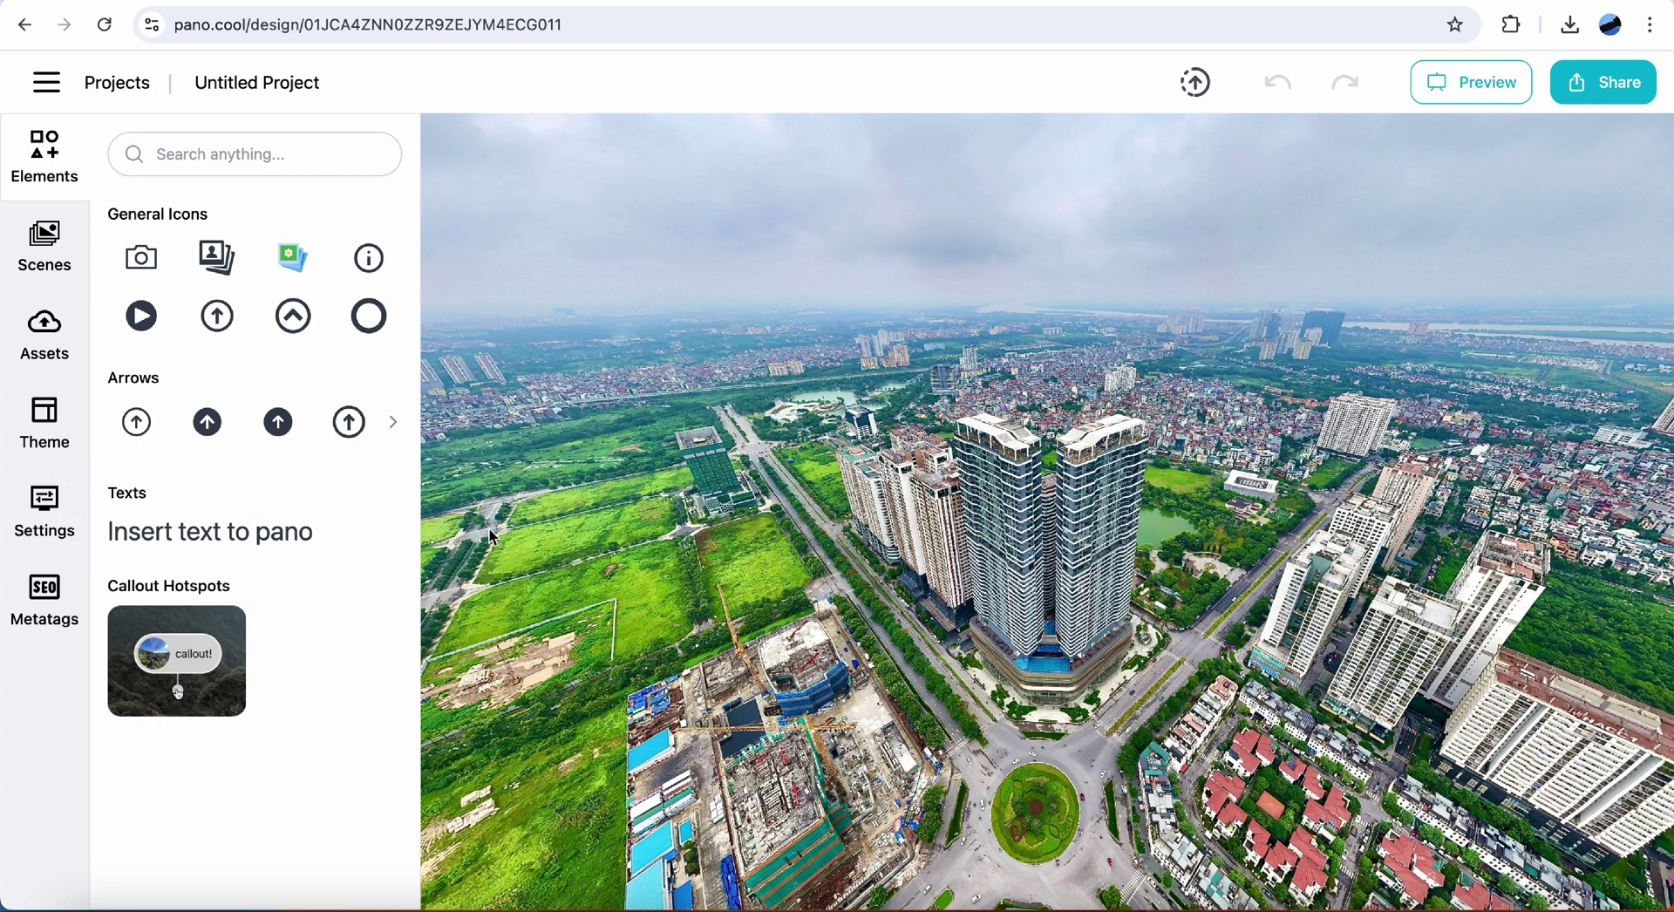
{"action": "left_click", "coordinate": [997, 523]}
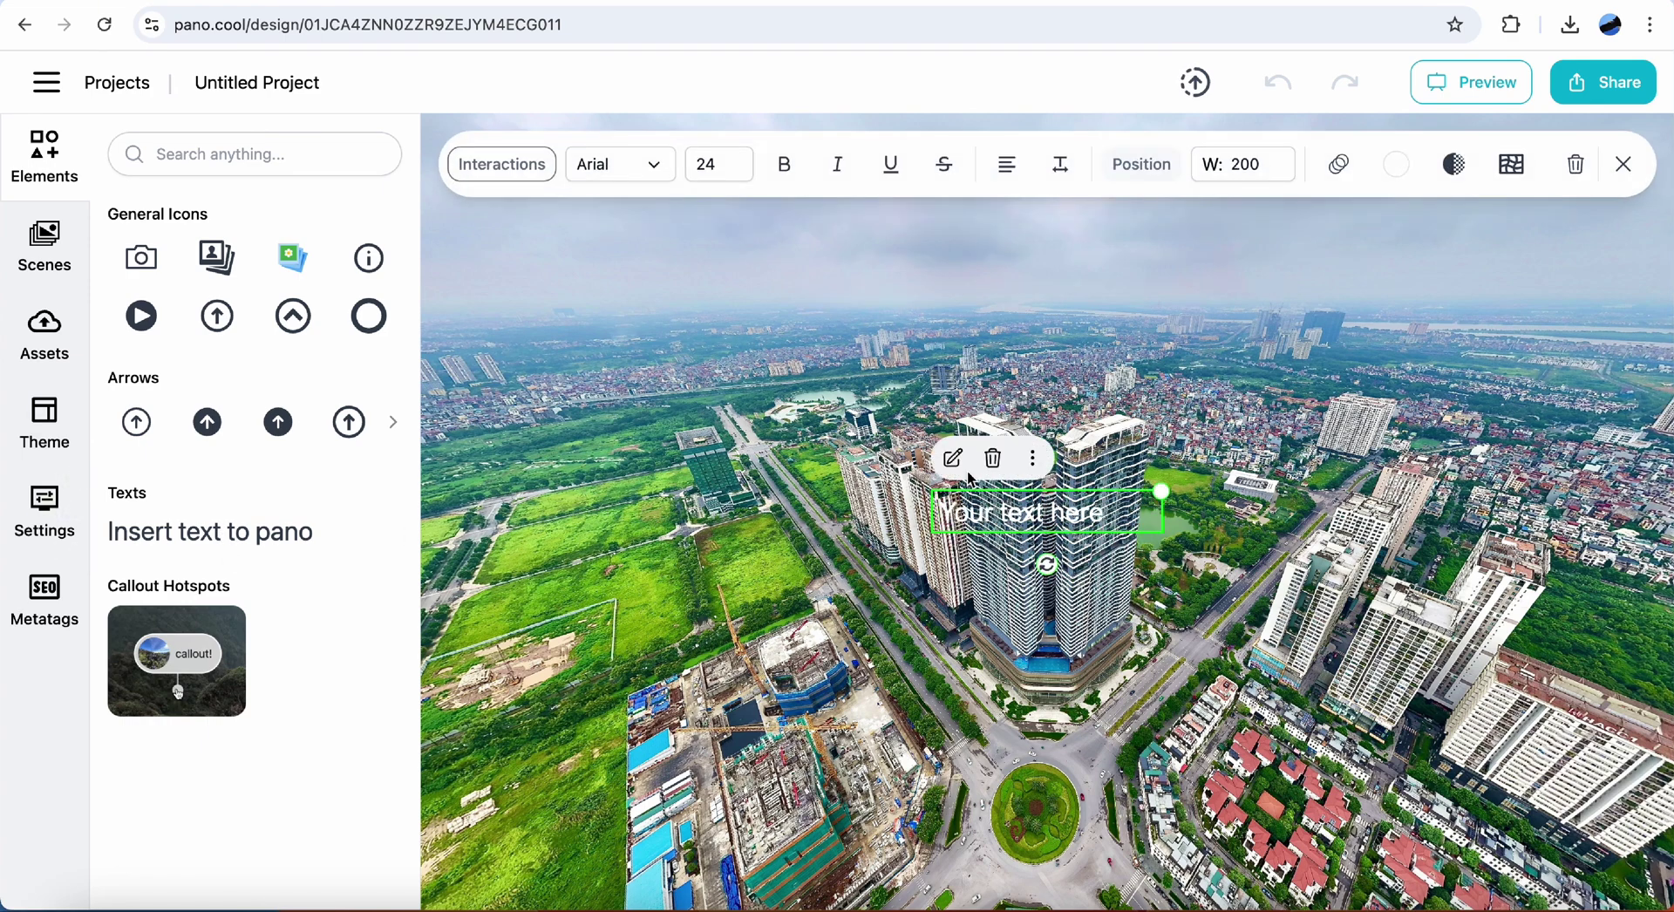
{"action": "left_click", "coordinate": [953, 459]}
{"action": "left_click", "coordinate": [721, 471]}
{"action": "key", "text": "super+a"}
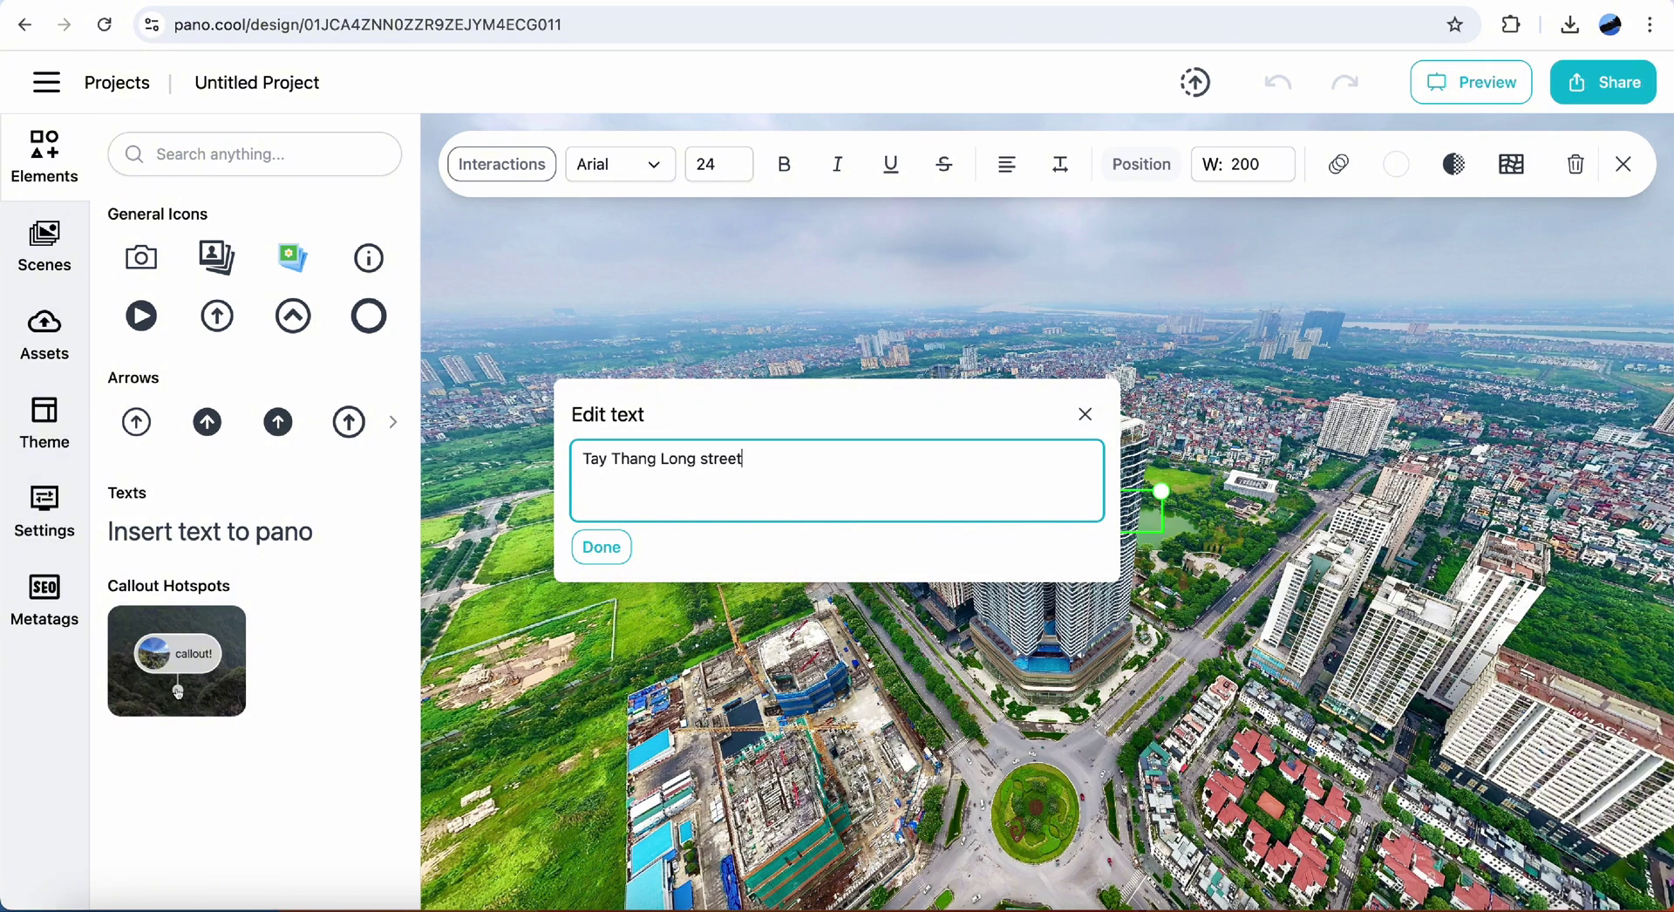
{"action": "left_click", "coordinate": [601, 550]}
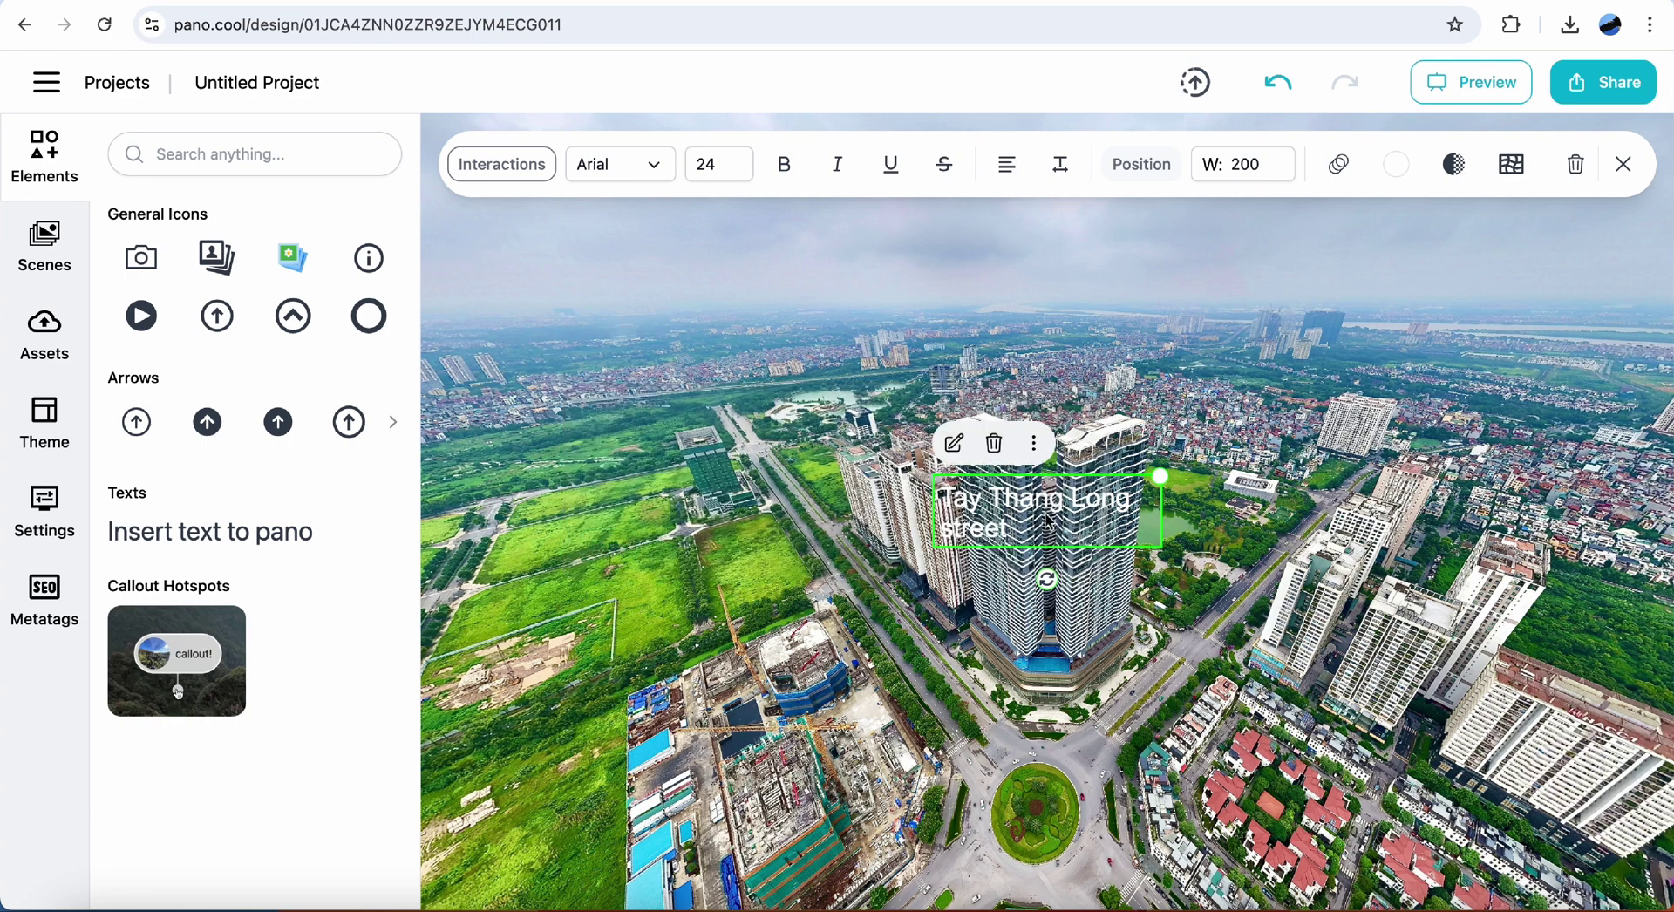
Make the label bold at size 31, widen it to one line and move it over the street.
{"action": "left_click_drag", "start_coordinate": [1158, 475], "coordinate": [1213, 460]}
{"action": "left_click", "coordinate": [791, 179]}
{"action": "left_click", "coordinate": [716, 174]}
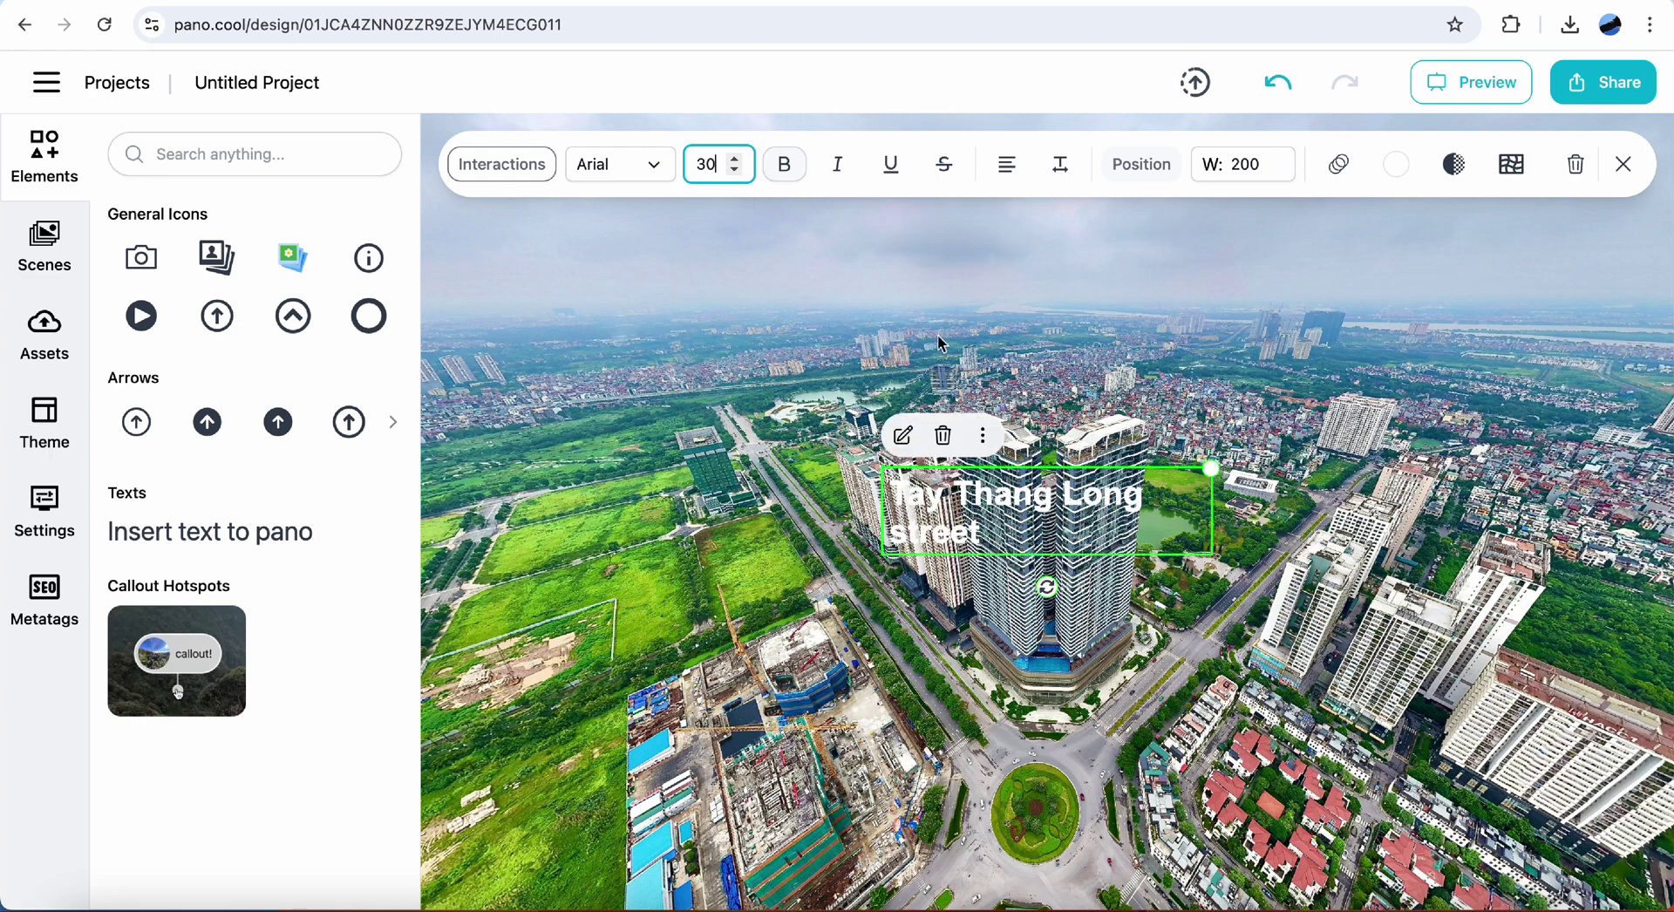
{"action": "left_click_drag", "start_coordinate": [1210, 462], "coordinate": [1233, 469]}
{"action": "left_click", "coordinate": [734, 160]}
{"action": "left_click", "coordinate": [735, 160]}
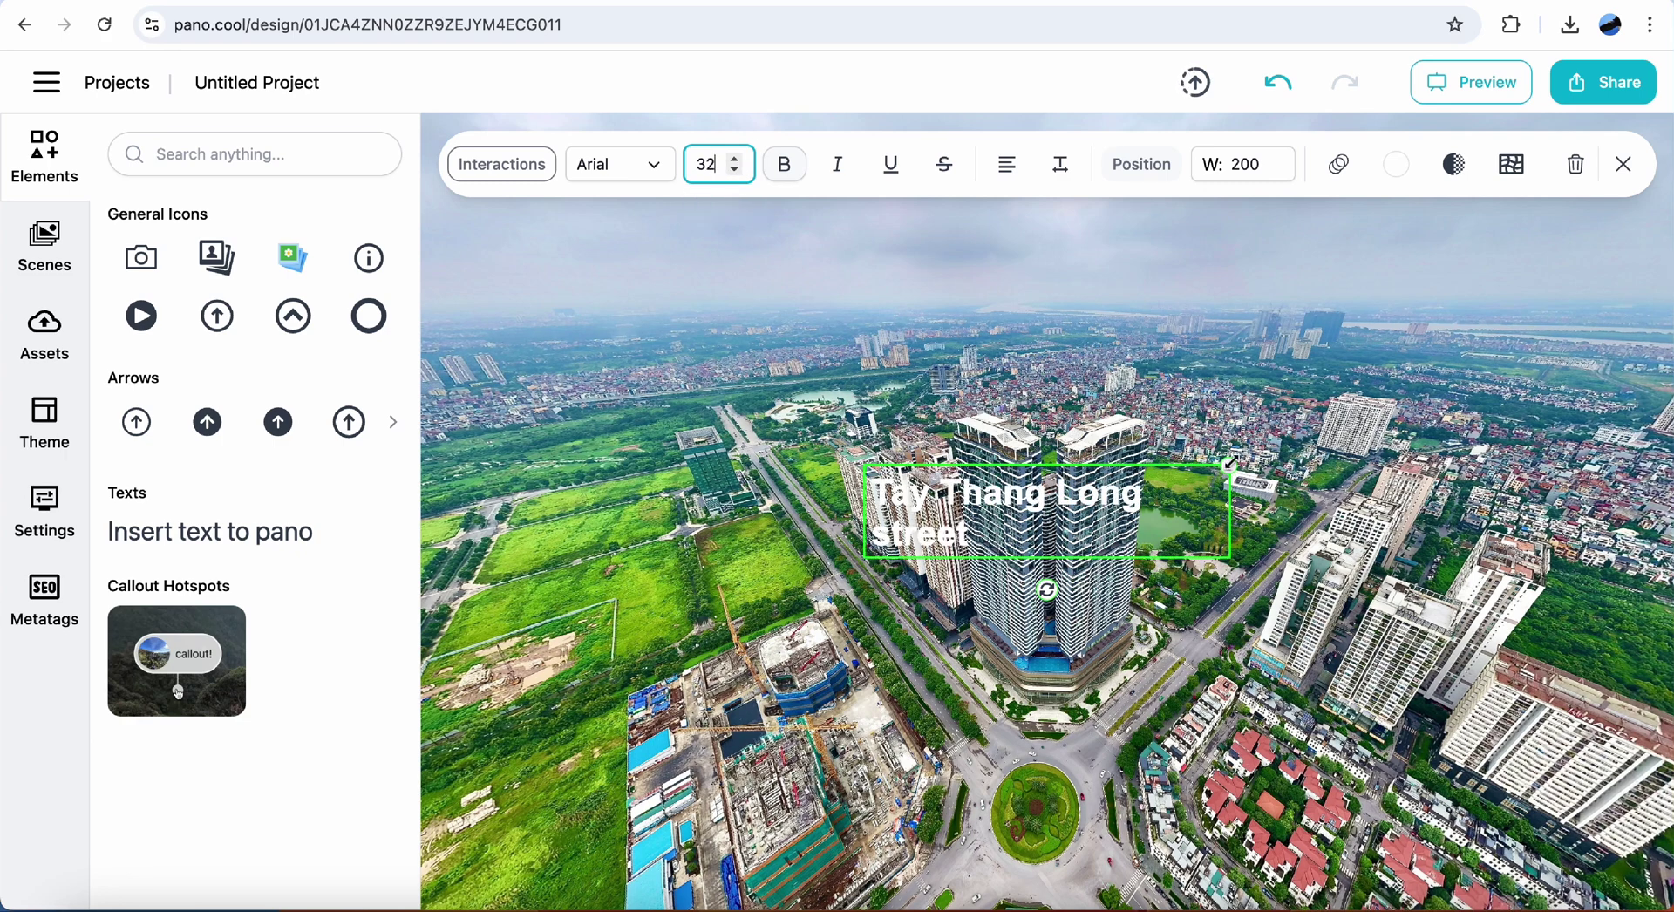
{"action": "left_click_drag", "start_coordinate": [1229, 465], "coordinate": [1277, 454]}
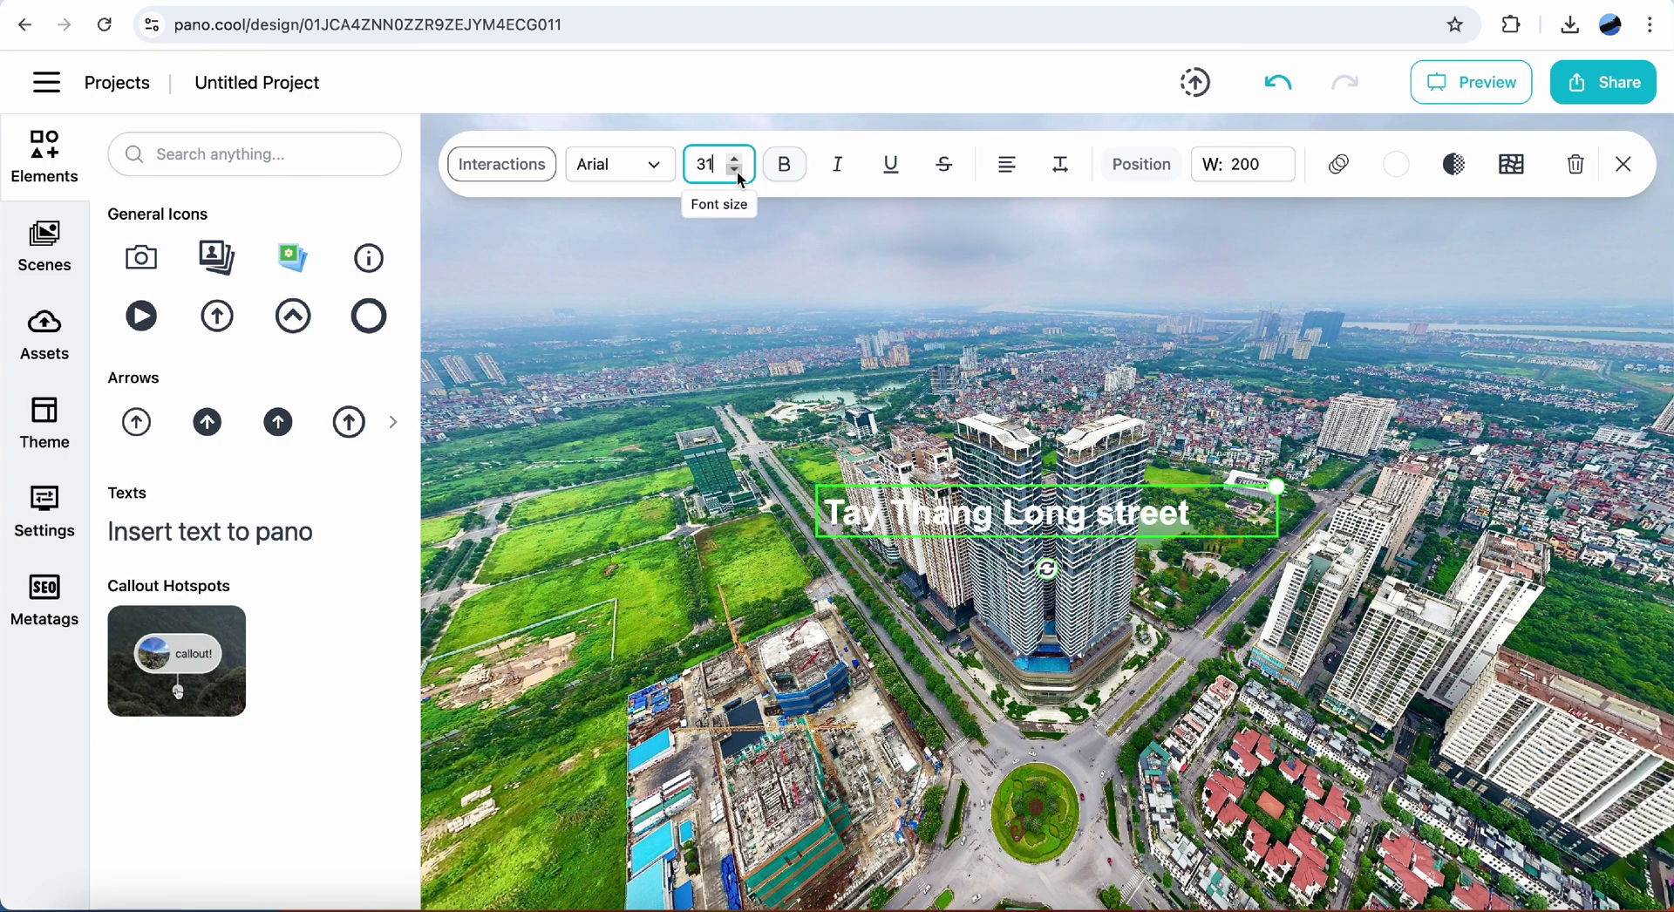
{"action": "left_click_drag", "start_coordinate": [1029, 510], "coordinate": [928, 595]}
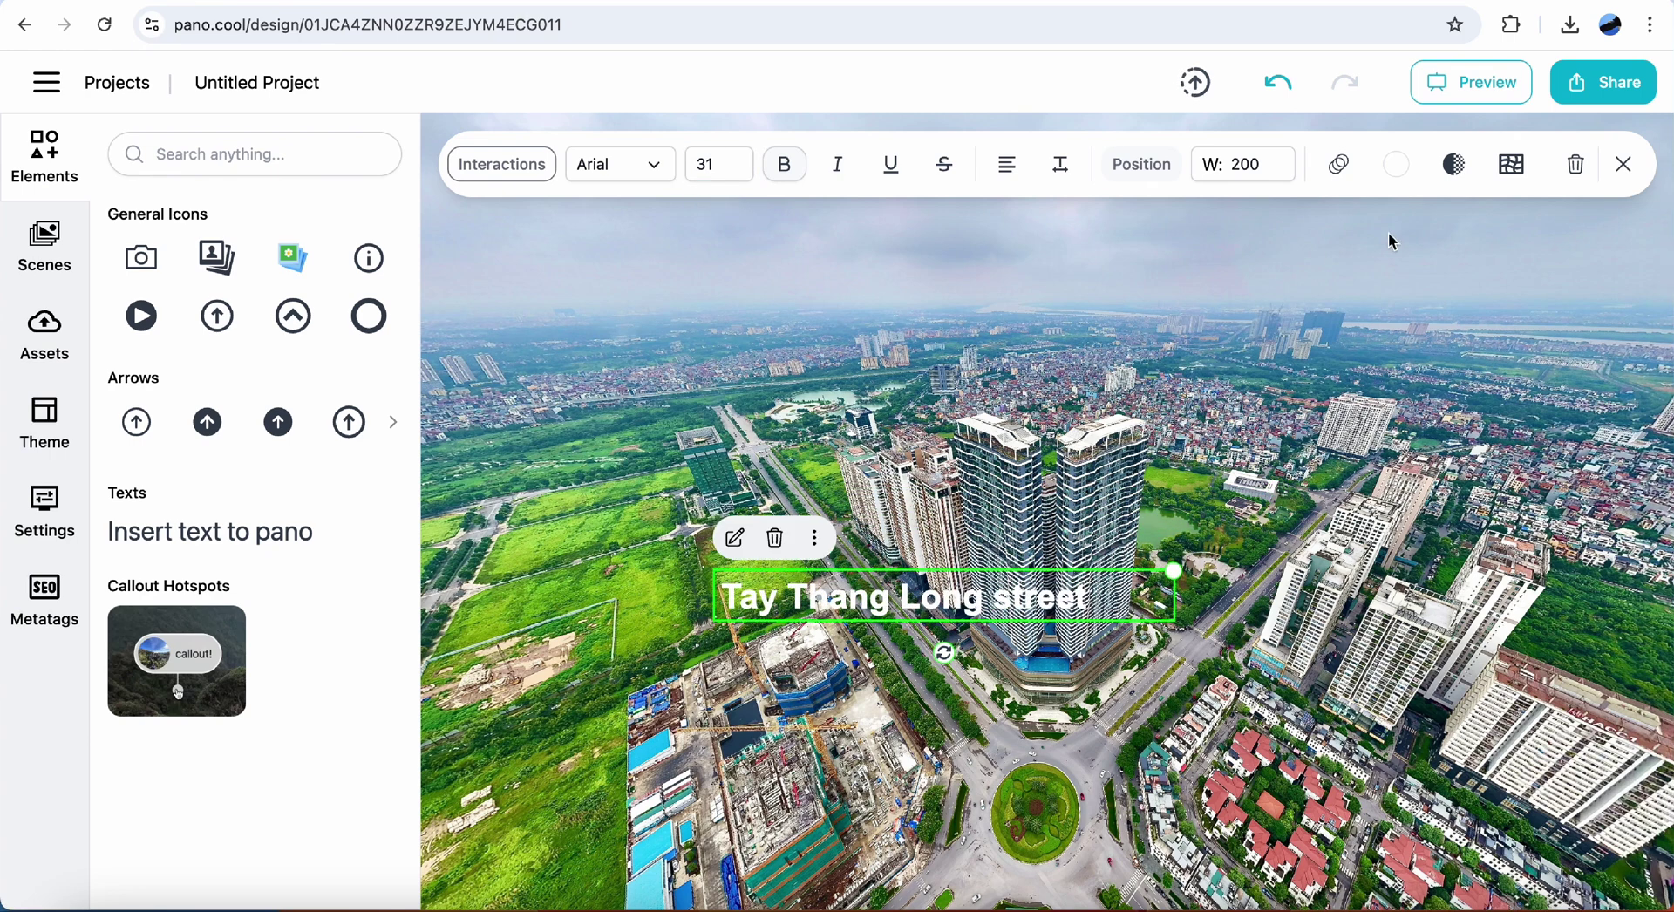
Stitch the label to the pano and rotate it to run along the street.
{"action": "left_click", "coordinate": [1511, 174]}
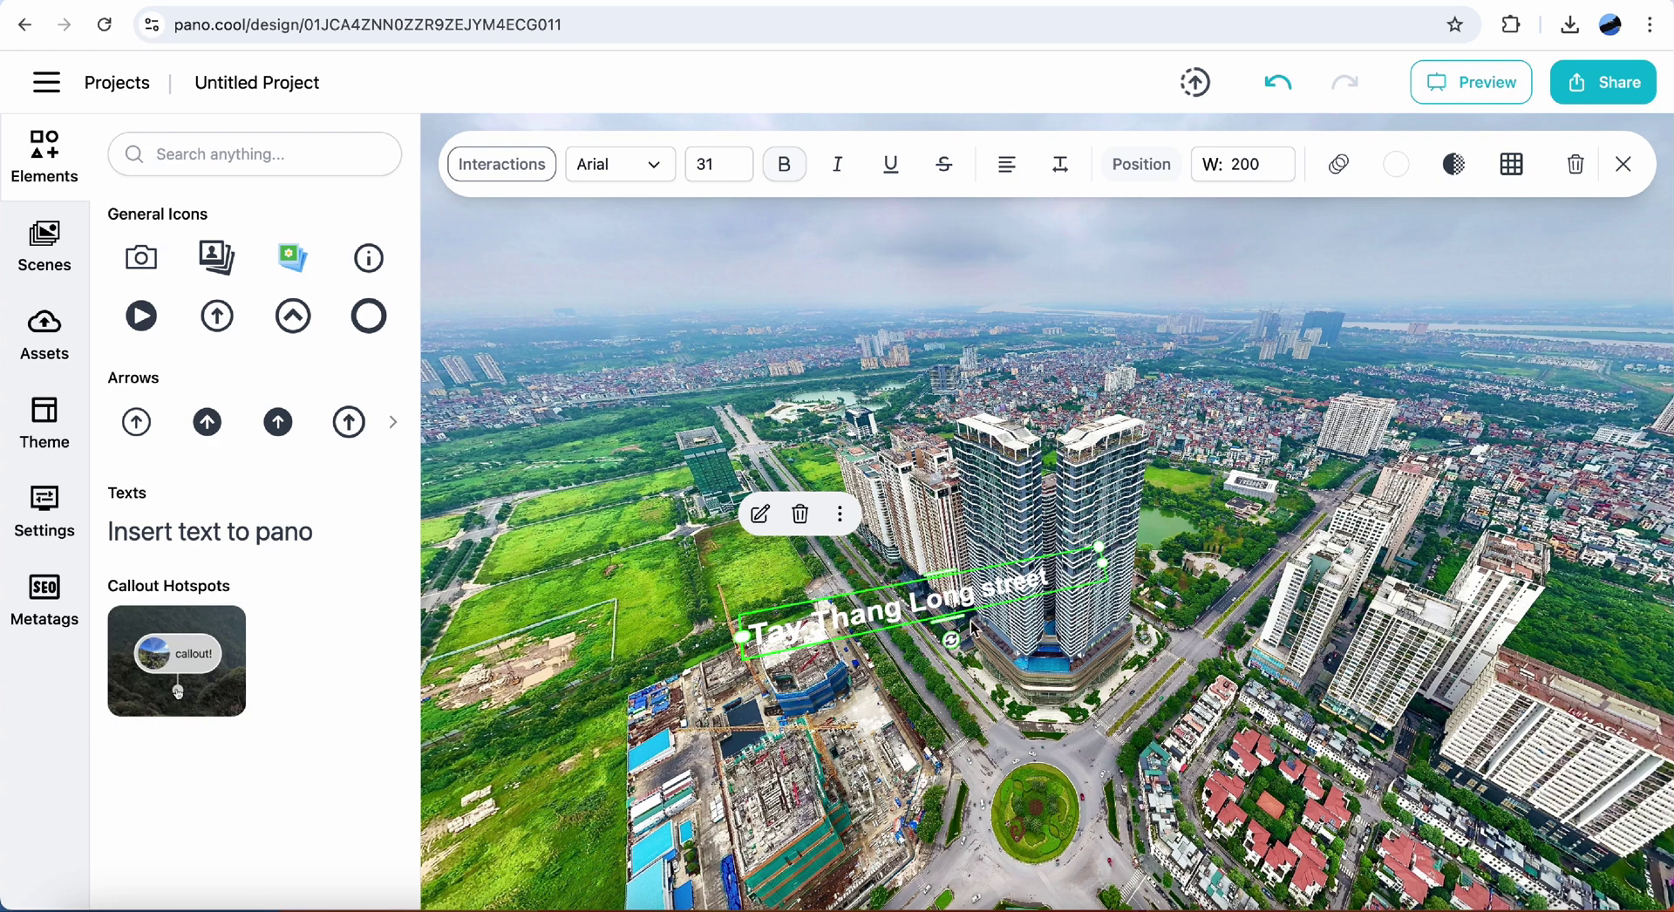
{"action": "mouse_move", "coordinate": [950, 641]}
{"action": "left_mouse_down"}
{"action": "mouse_move", "coordinate": [898, 667]}
{"action": "mouse_move", "coordinate": [955, 650]}
{"action": "left_mouse_up"}
{"action": "left_click", "coordinate": [947, 673]}
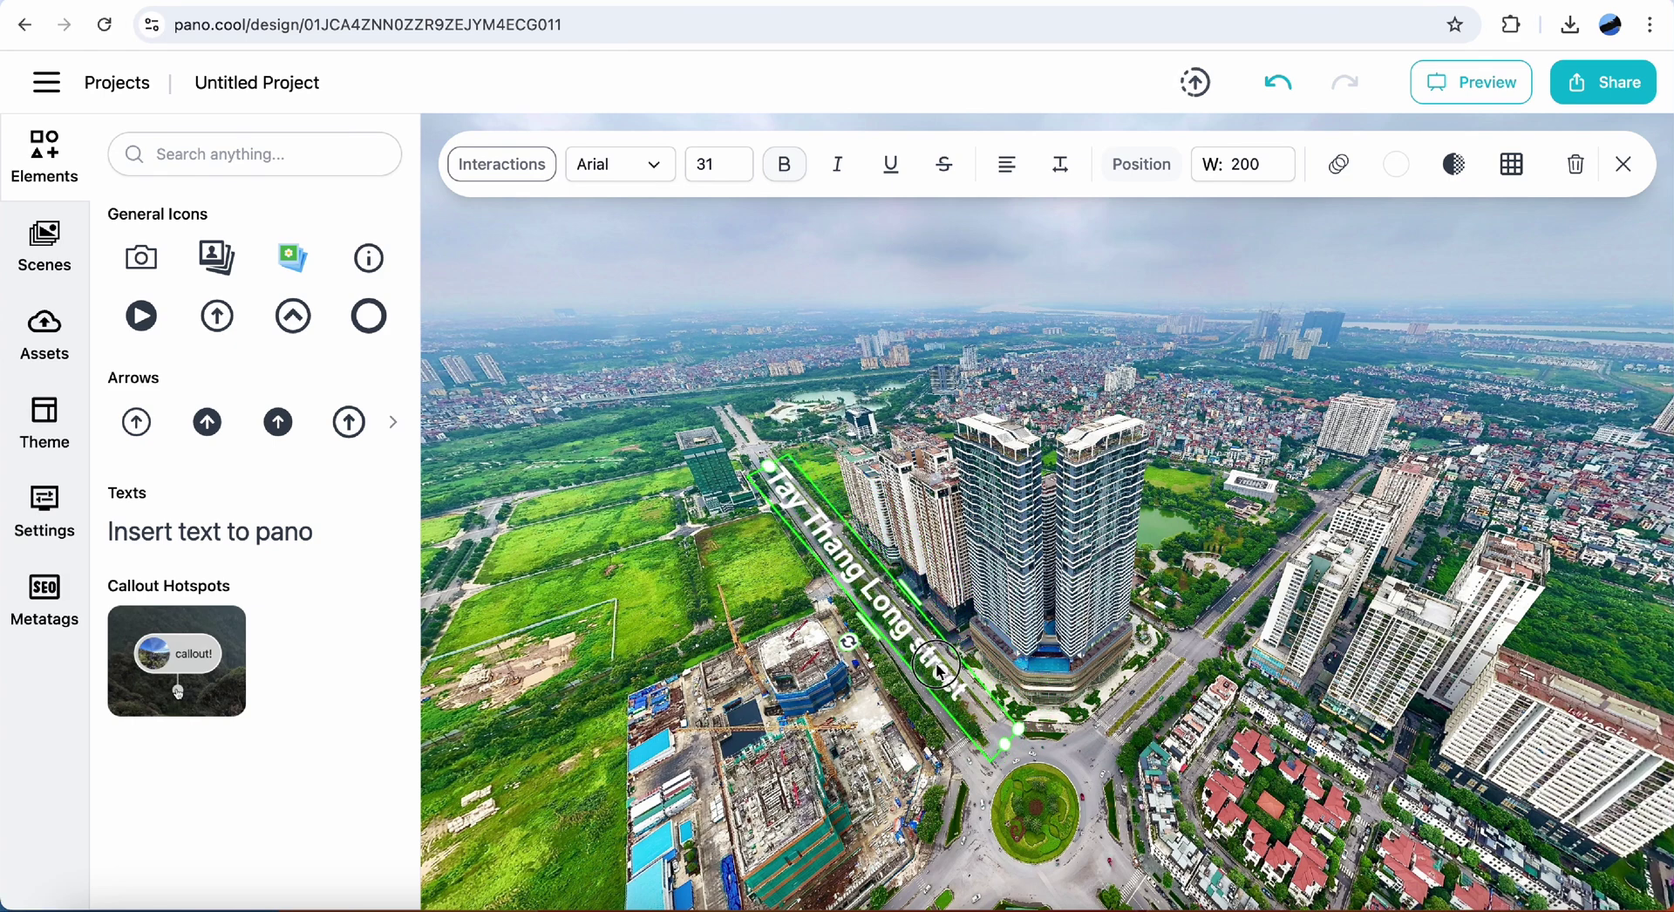
{"action": "left_click_drag", "start_coordinate": [850, 645], "coordinate": [882, 672]}
{"action": "left_click_drag", "start_coordinate": [994, 754], "coordinate": [996, 757]}
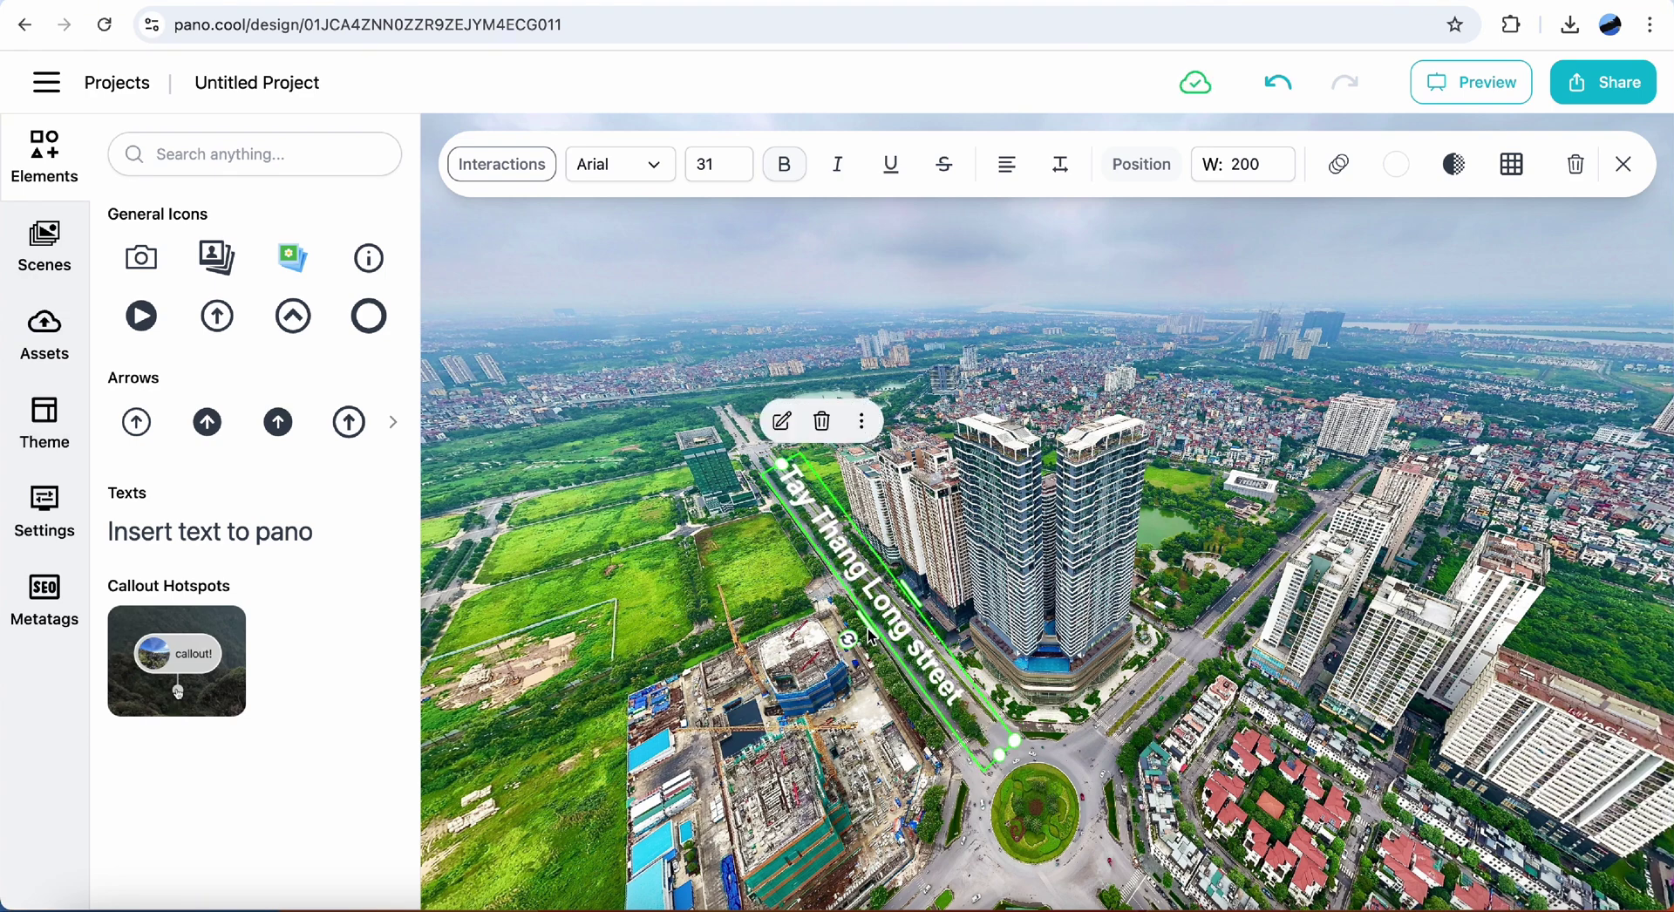
{"action": "left_click_drag", "start_coordinate": [870, 632], "coordinate": [872, 628]}
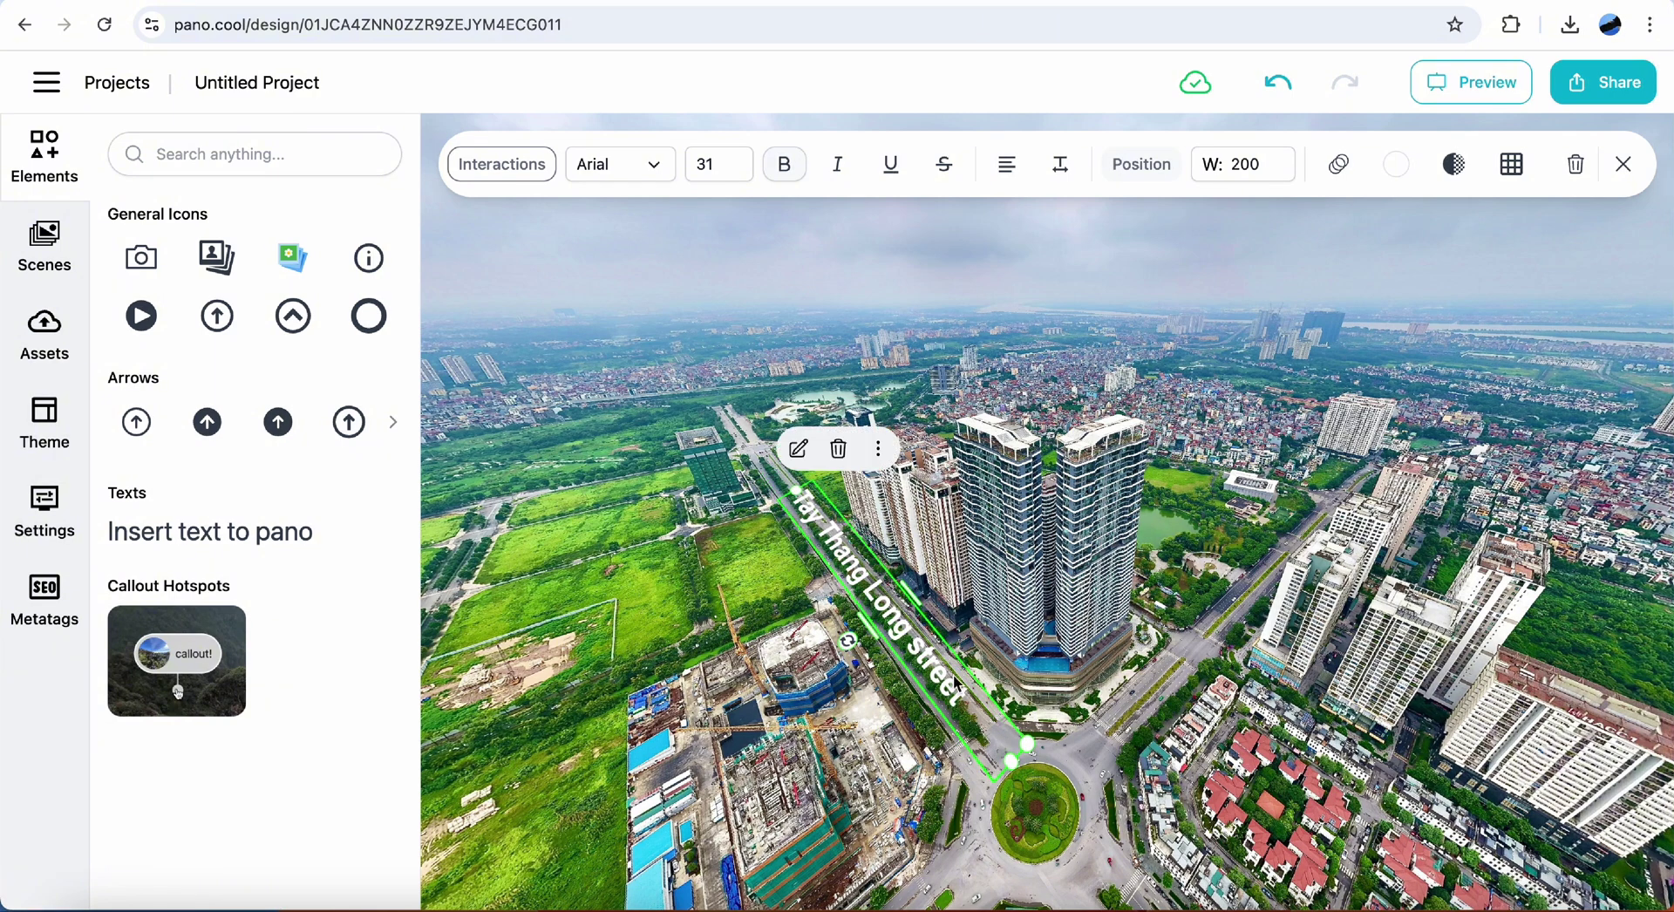
{"action": "left_click_drag", "start_coordinate": [962, 697], "coordinate": [968, 720]}
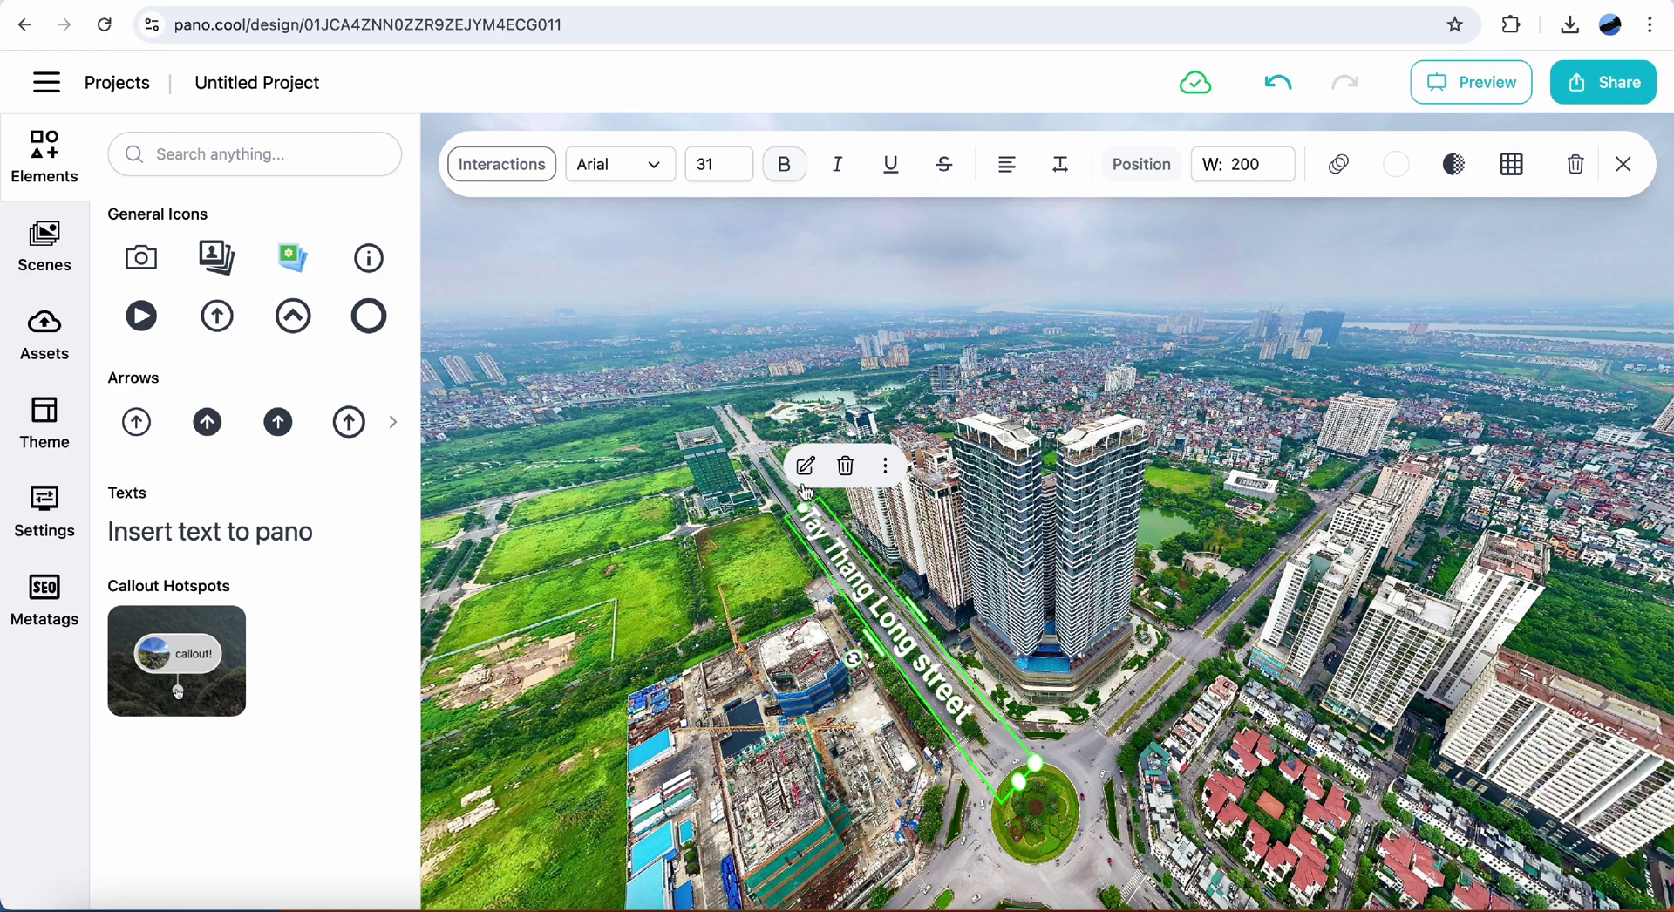
Insert a ⬅️ arrow symbol before 'Tay Thang Long street' in the label.
{"action": "left_click", "coordinate": [806, 468]}
{"action": "left_click", "coordinate": [586, 463]}
{"action": "key", "text": "ctrl+super+space"}
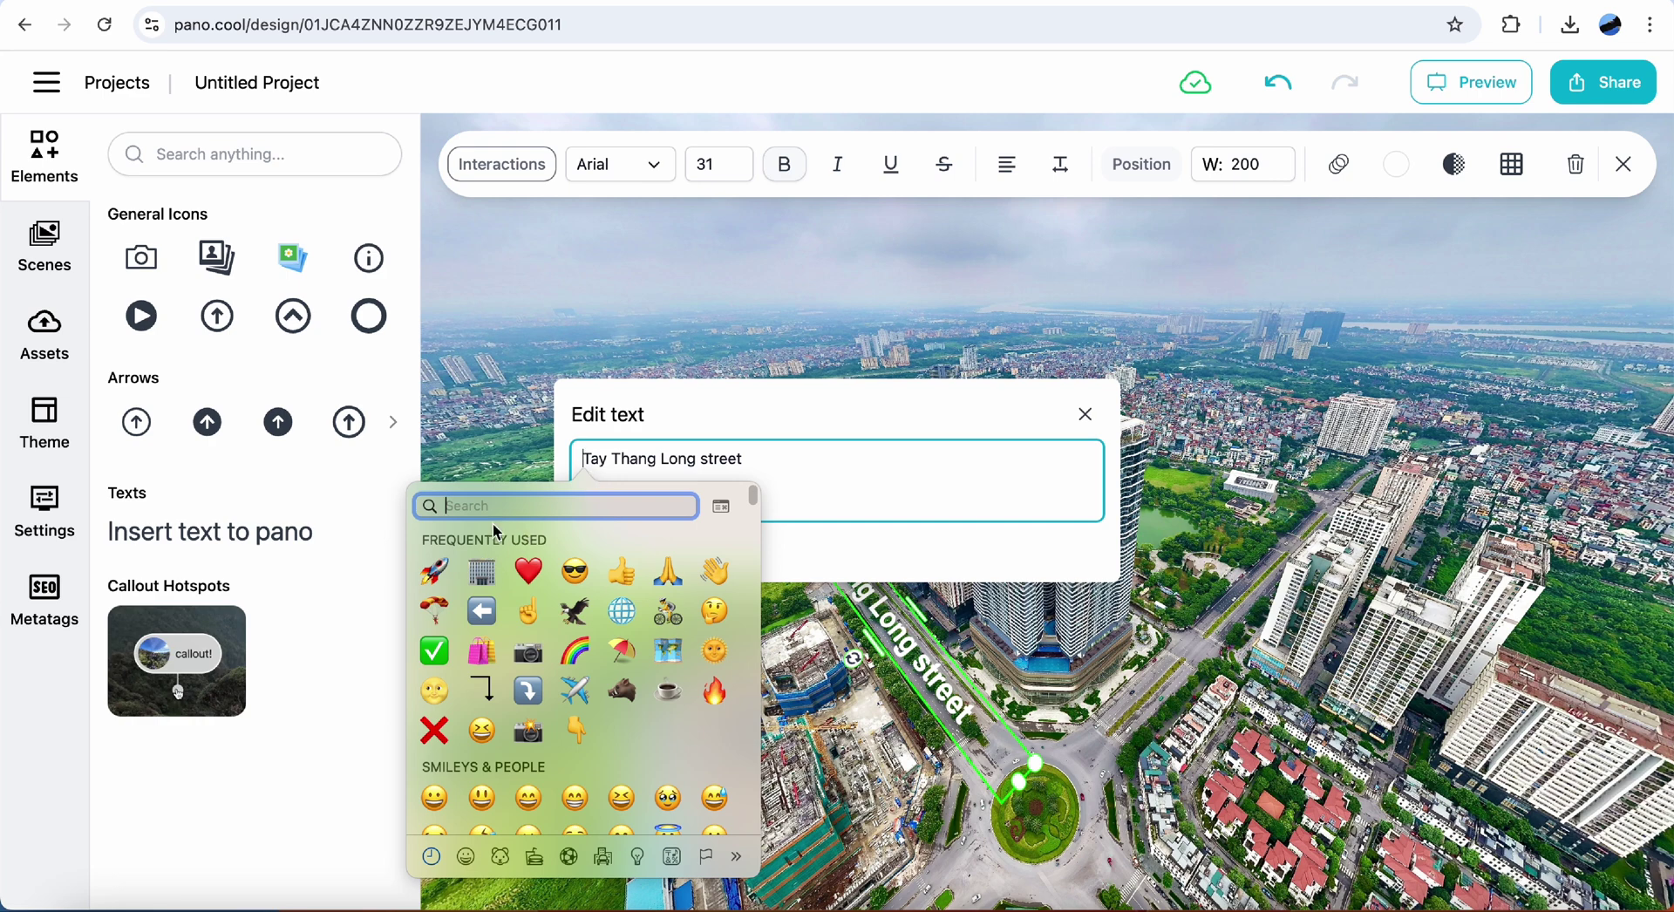
{"action": "key", "text": "BackSpace"}
{"action": "key", "text": "BackSpace"}
{"action": "type", "text": "arrow"}
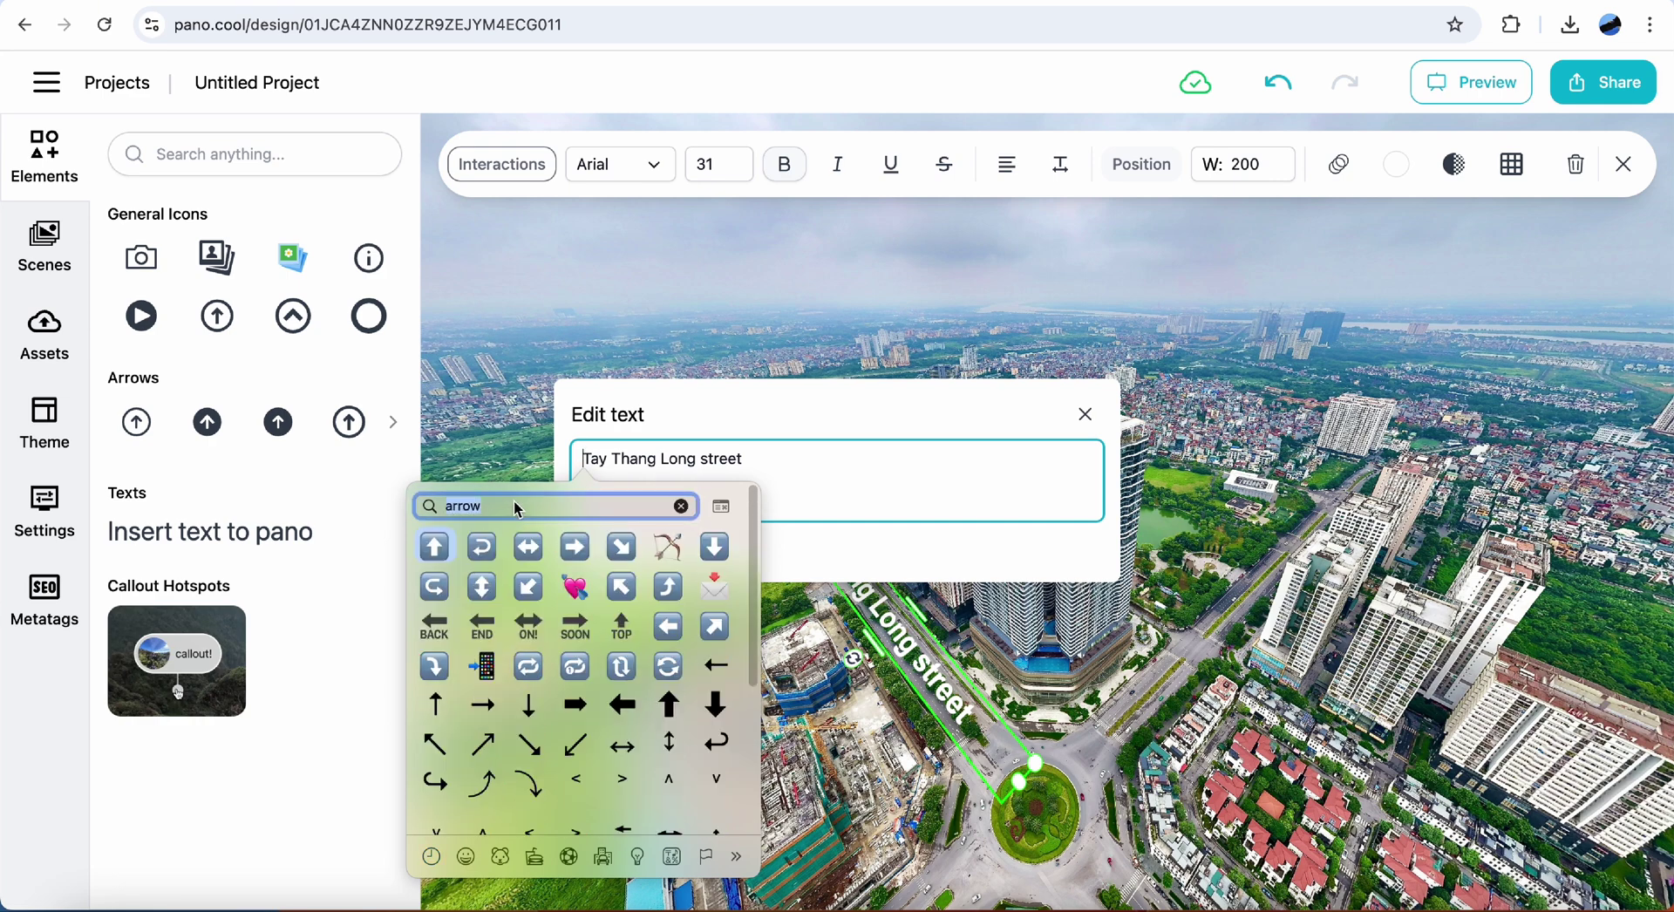
{"action": "left_click", "coordinate": [669, 628]}
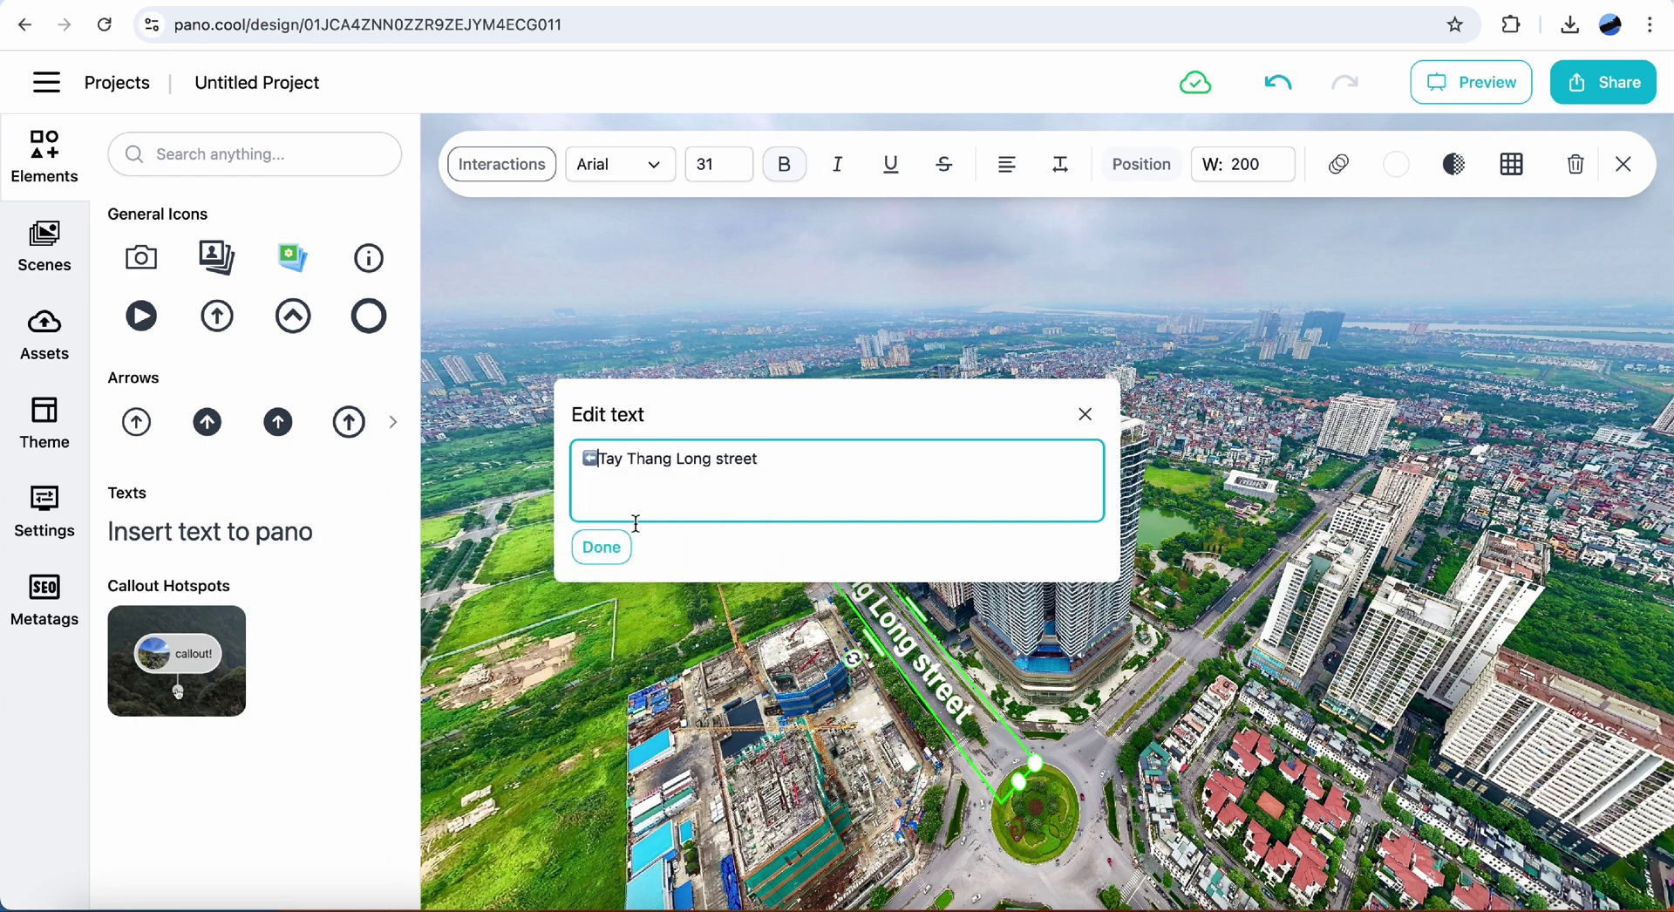
{"action": "left_click", "coordinate": [601, 548]}
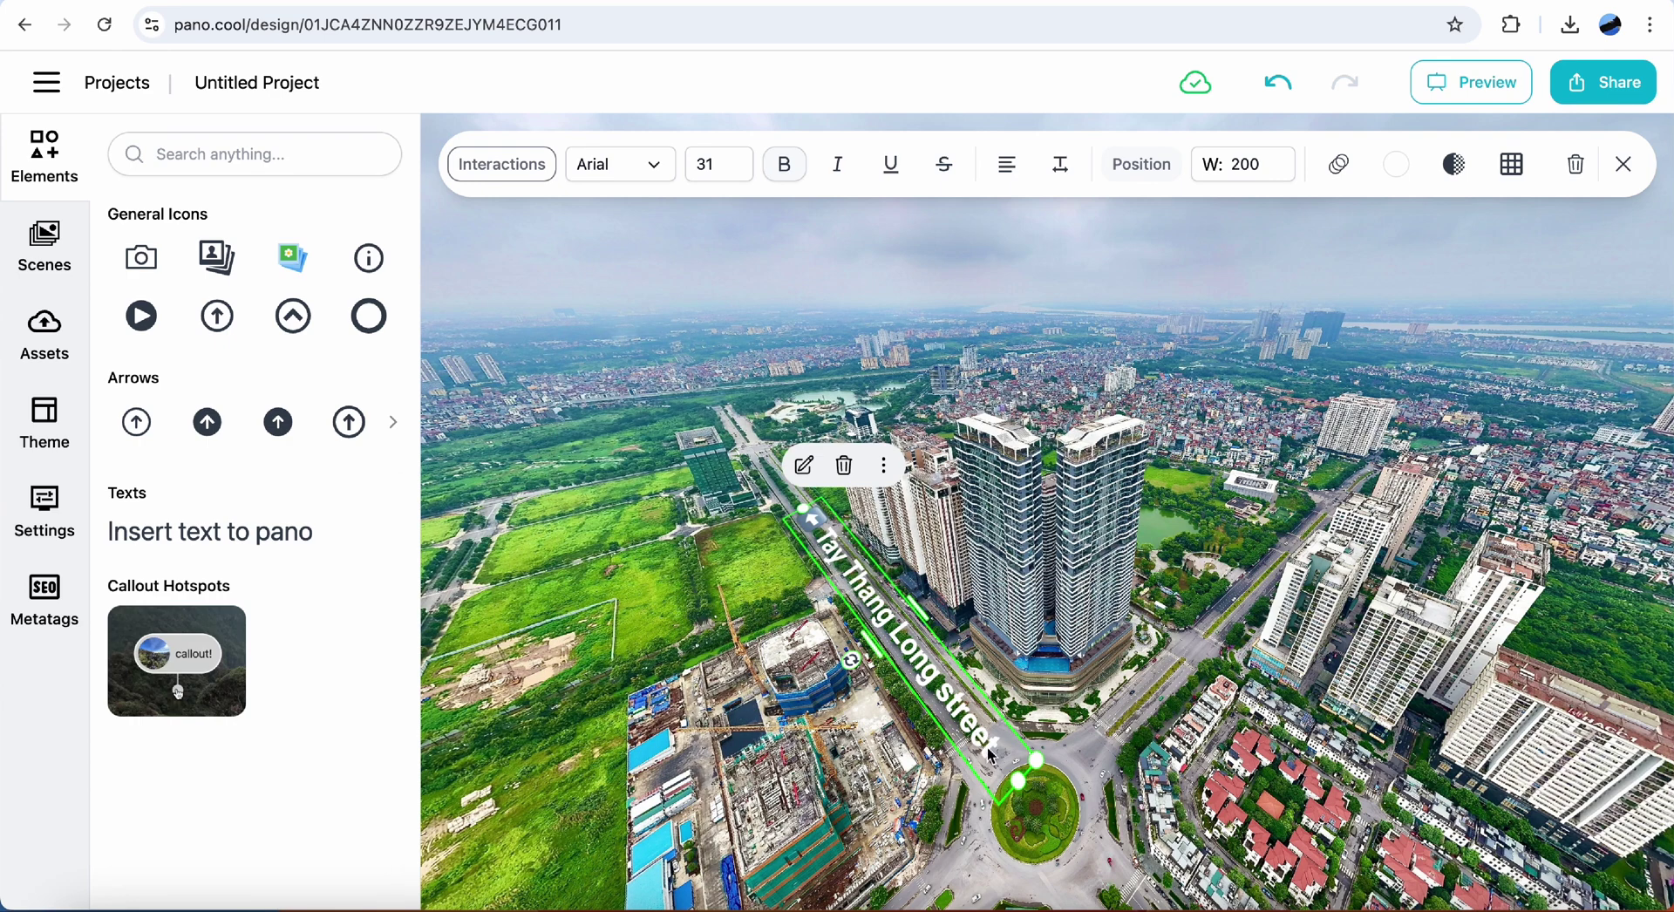
Nudge the label slightly up-left, deselect it, and turn the panorama so the street runs vertically.
{"action": "left_click_drag", "start_coordinate": [984, 748], "coordinate": [969, 730]}
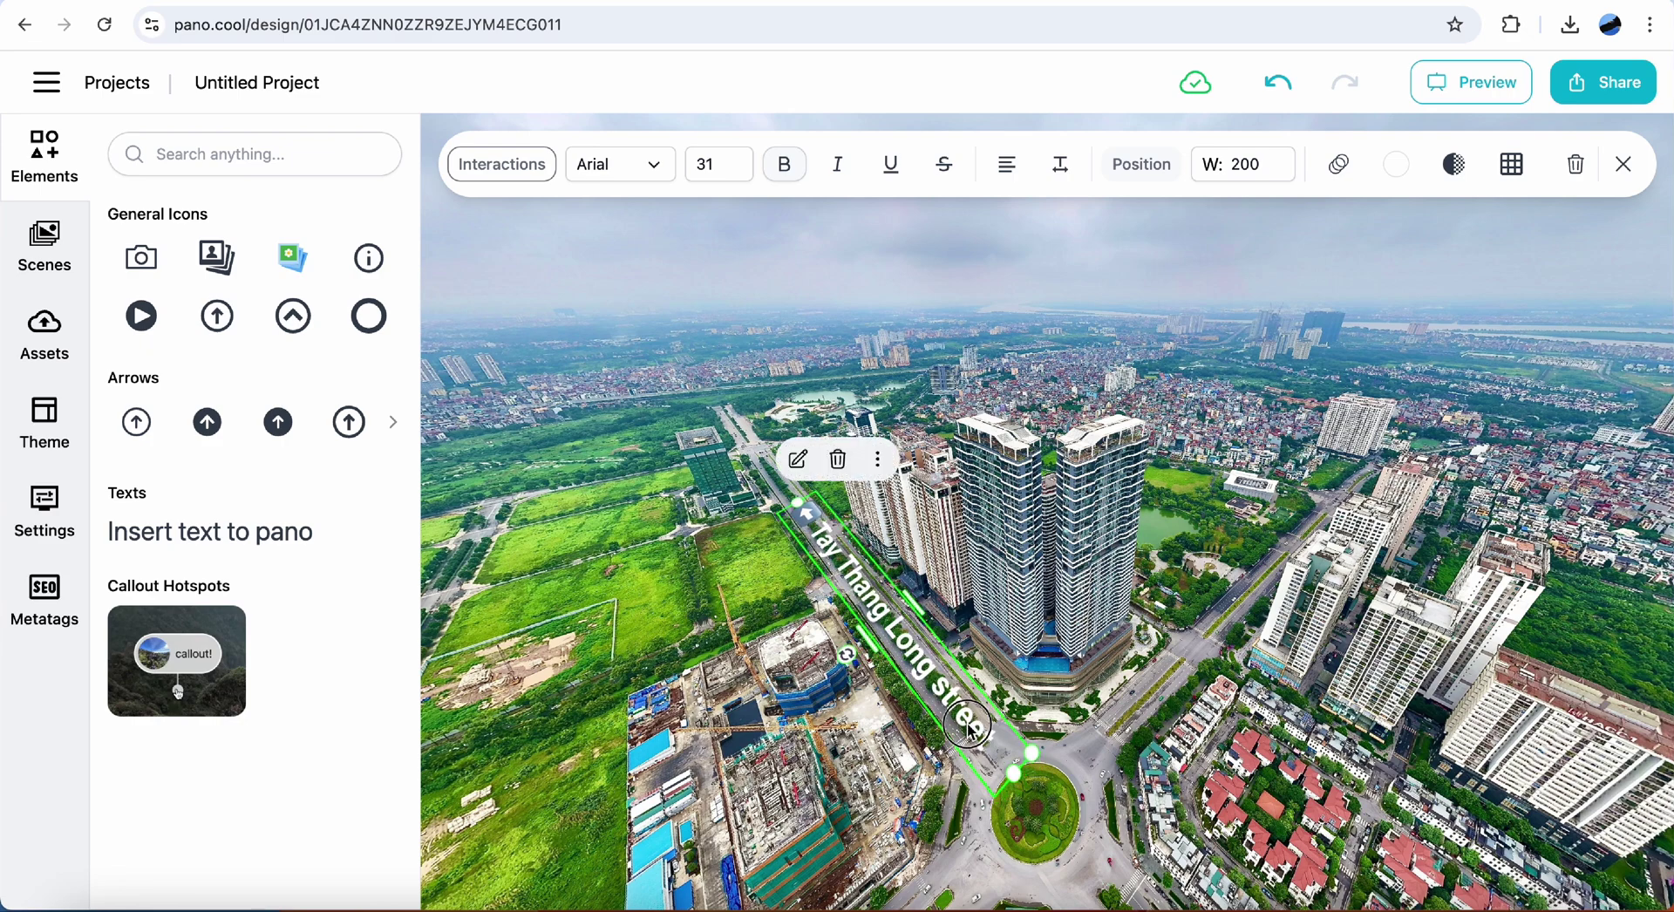
{"action": "left_click", "coordinate": [1623, 166]}
{"action": "left_click_drag", "start_coordinate": [1242, 492], "coordinate": [1202, 561]}
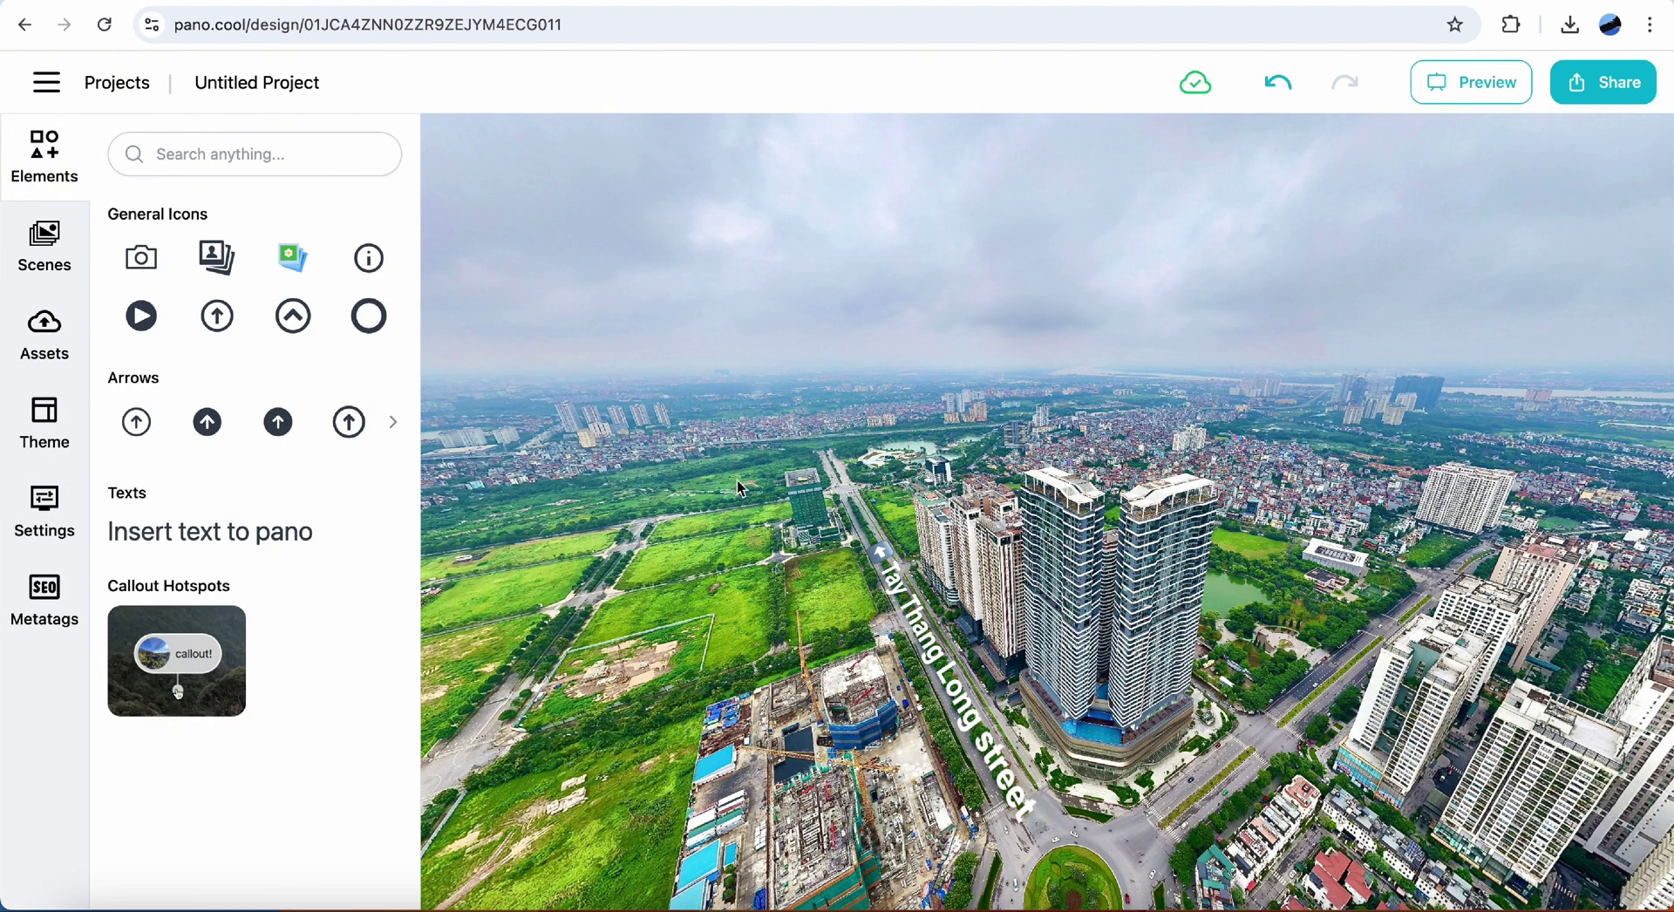
Place a callout hotspot above the towers and label it 'Hoa Binh park'.
{"action": "left_click_drag", "start_coordinate": [194, 671], "coordinate": [959, 529]}
{"action": "left_click_drag", "start_coordinate": [1059, 514], "coordinate": [907, 471]}
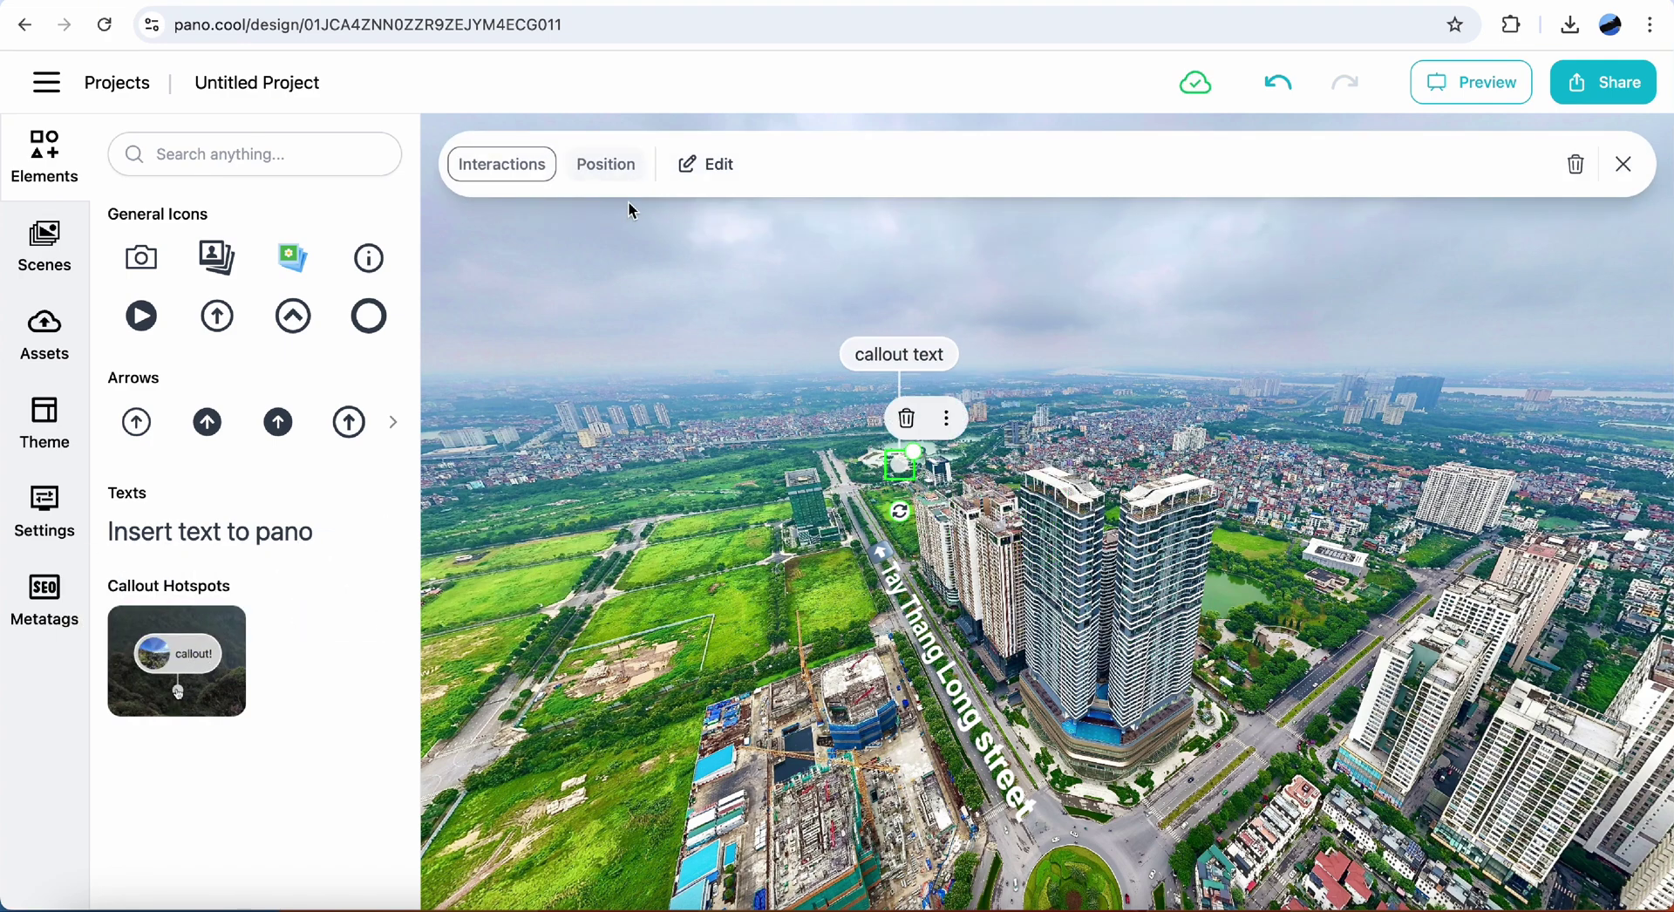
{"action": "left_click", "coordinate": [702, 165]}
{"action": "left_click", "coordinate": [249, 288]}
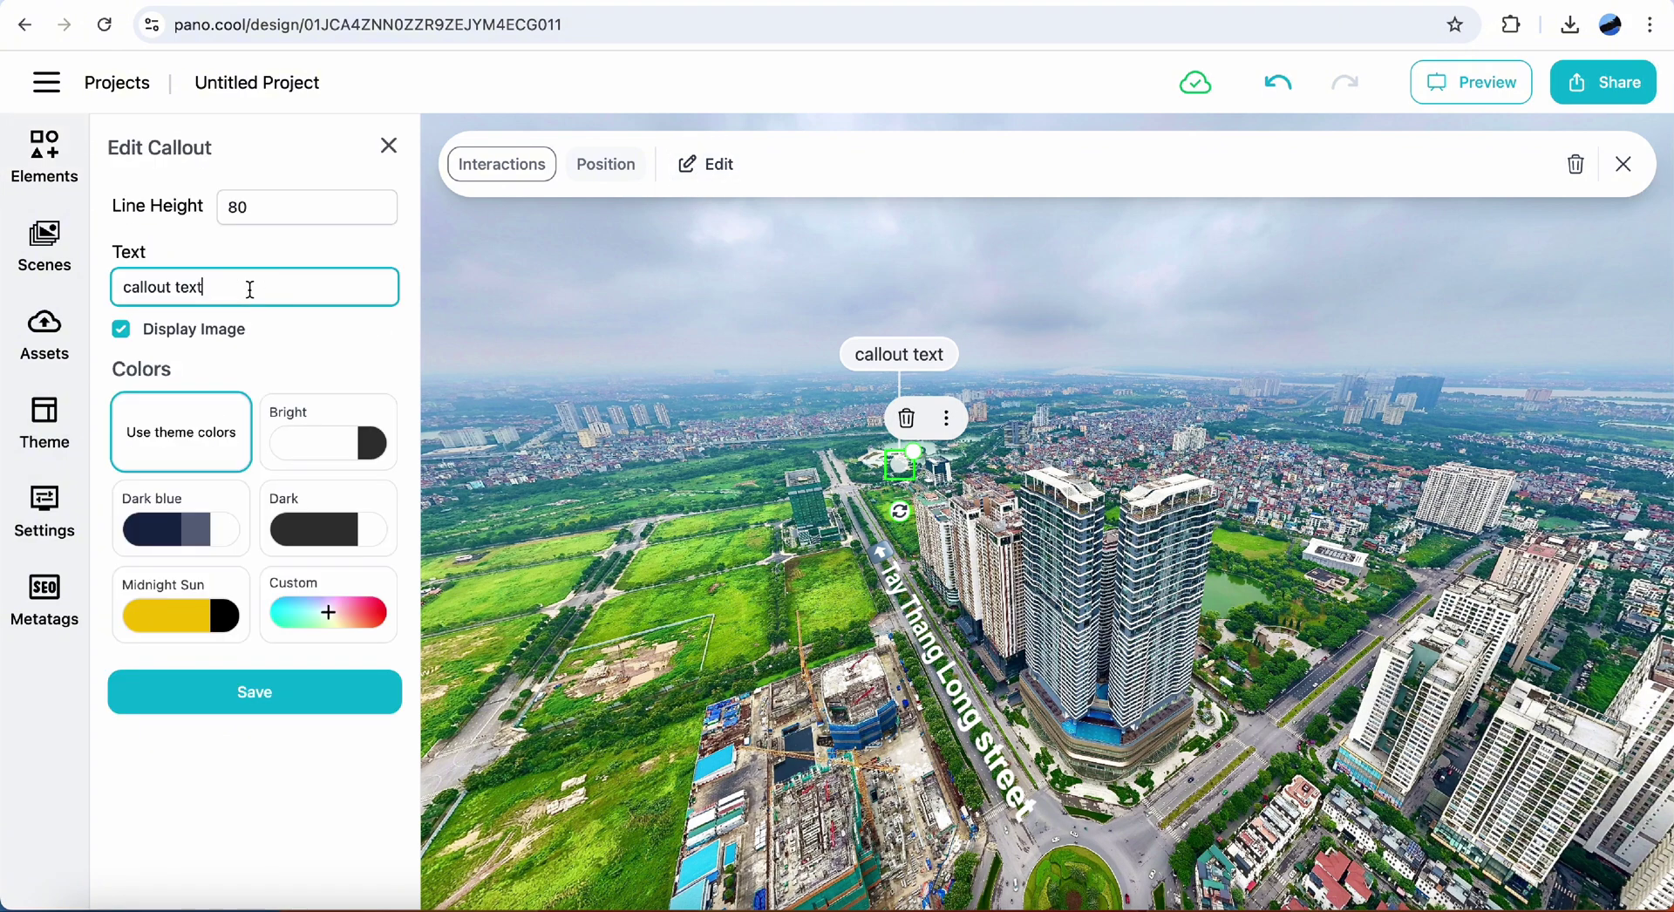
{"action": "key", "text": "ctrl+a"}
{"action": "type", "text": "the"}
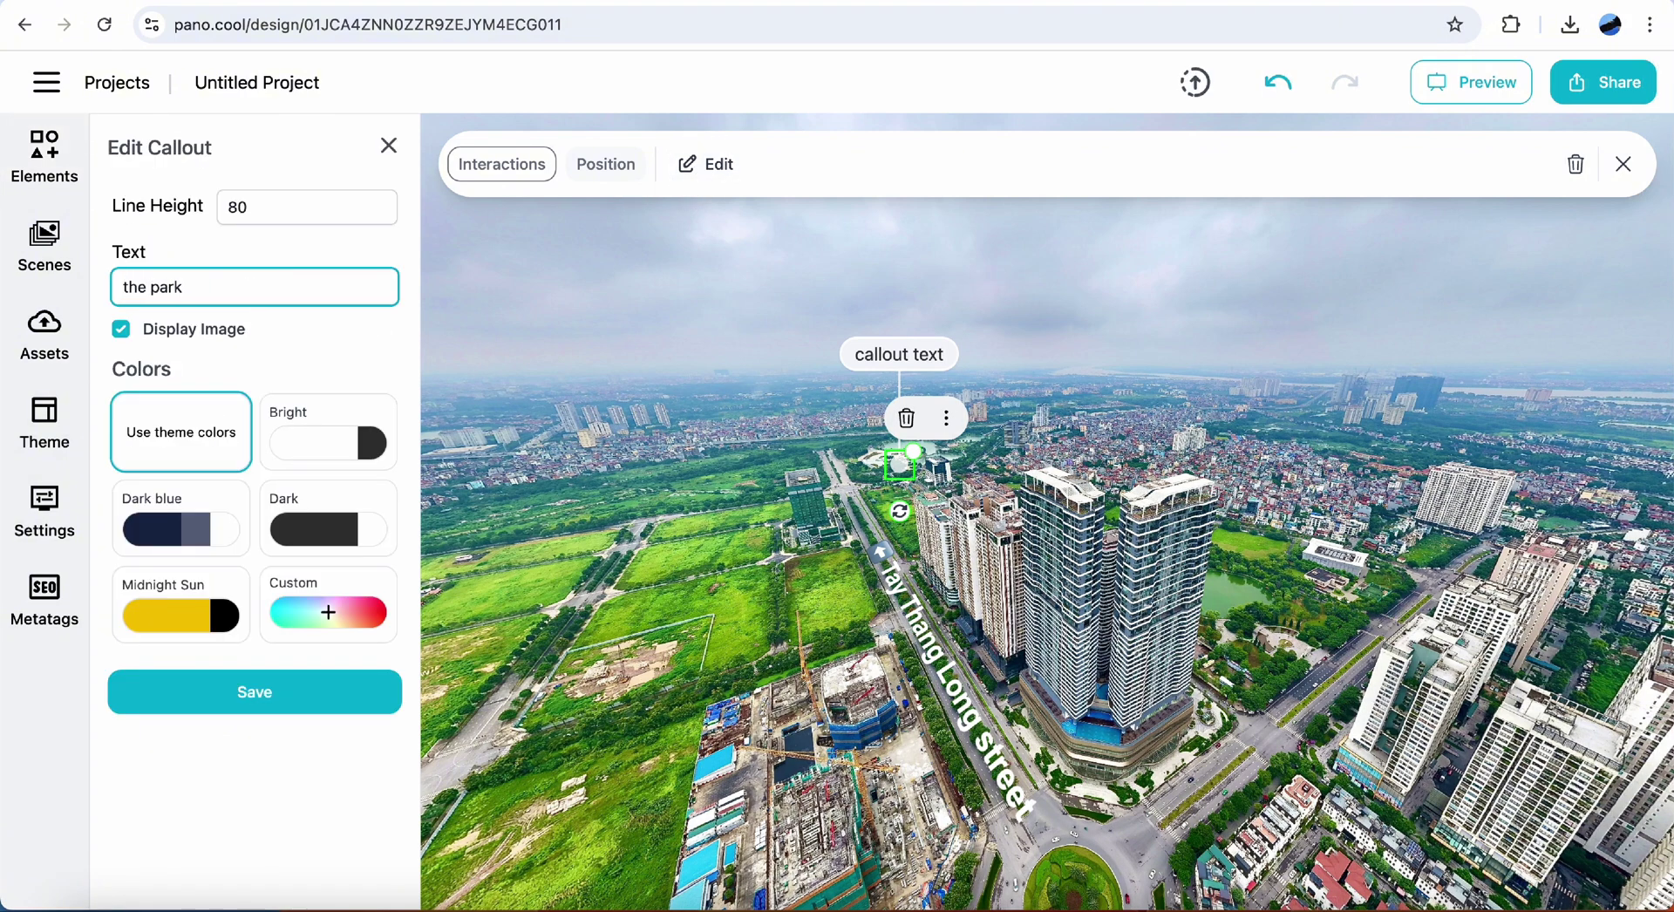
{"action": "left_click", "coordinate": [305, 351]}
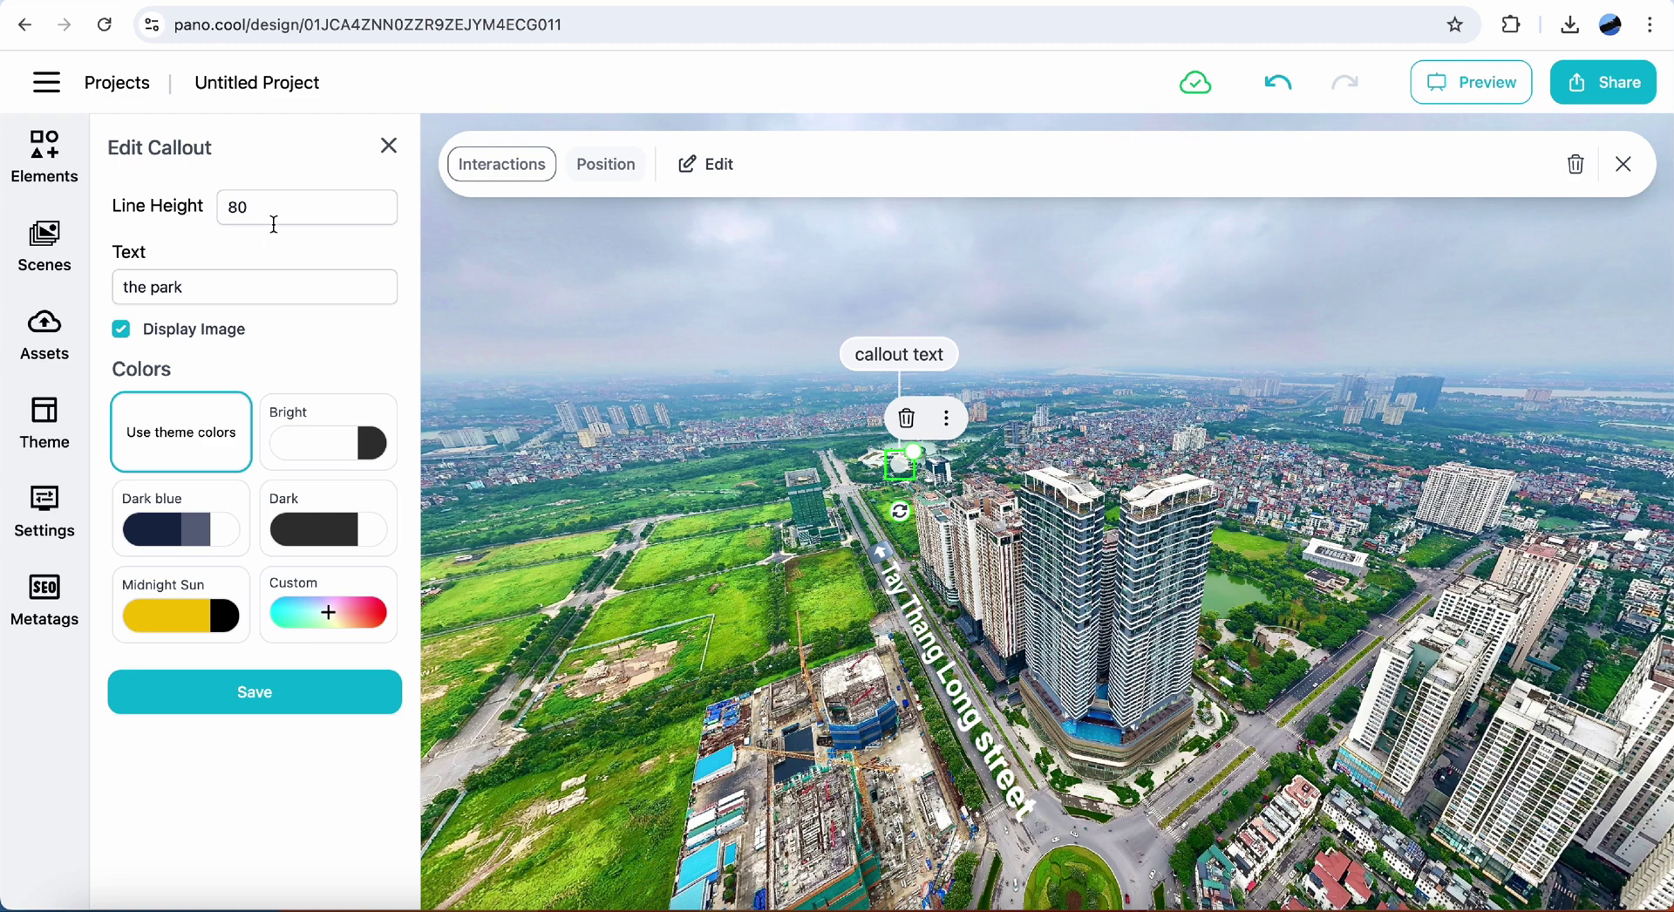
{"action": "left_click", "coordinate": [213, 289]}
{"action": "key", "text": "ctrl+a"}
{"action": "type", "text": "H"}
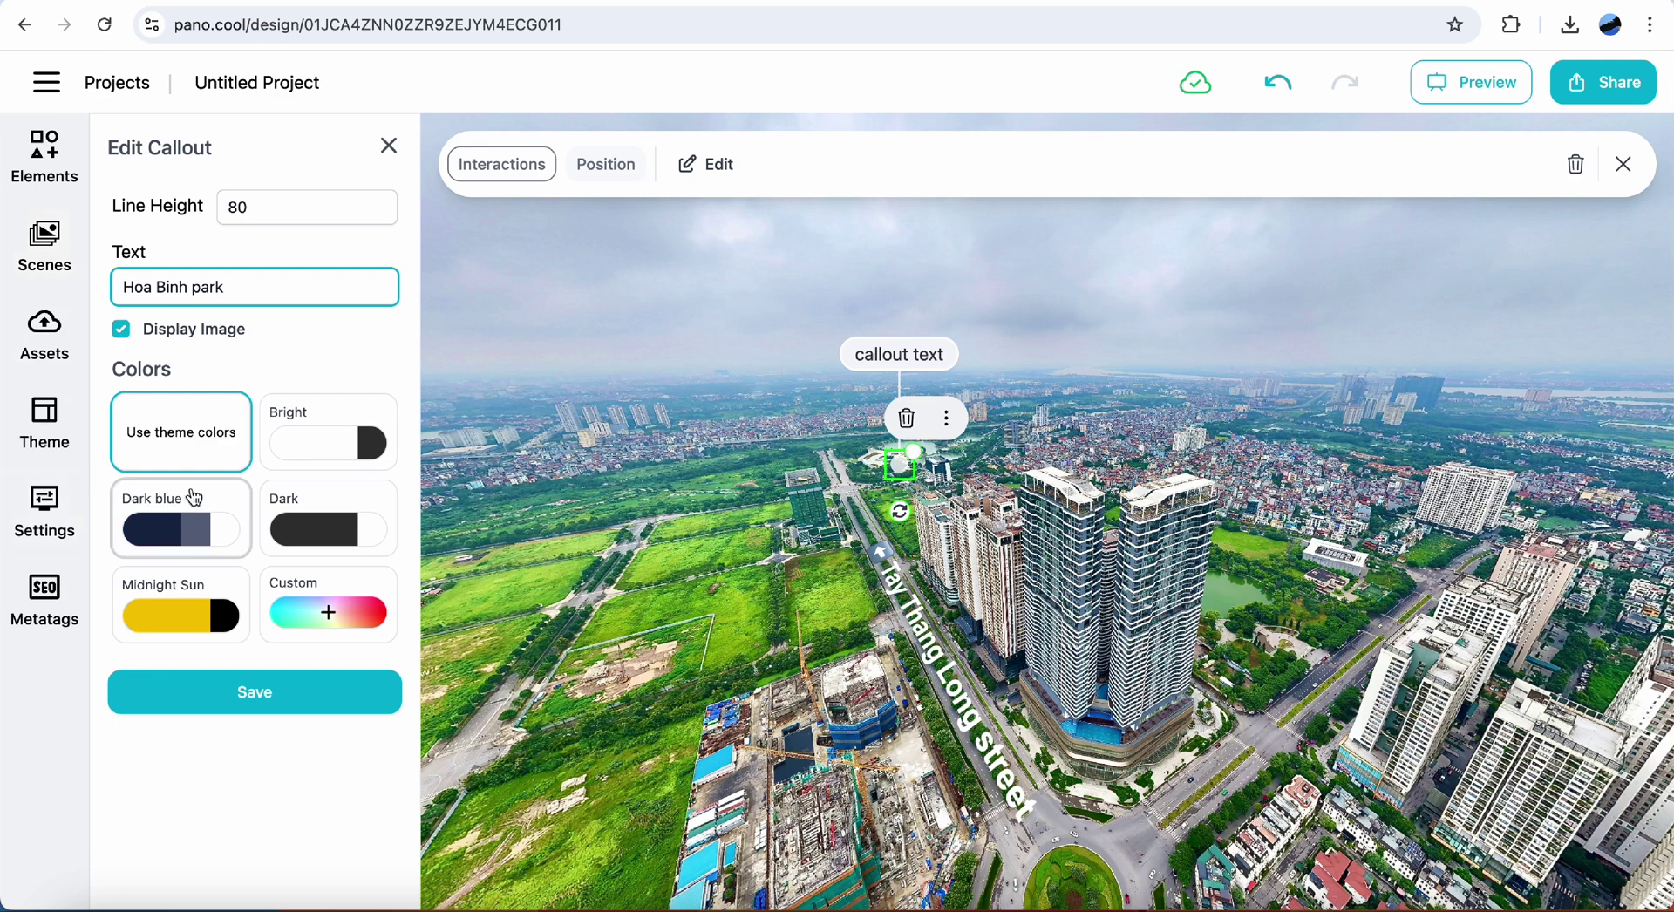
Apply the Dark blue colour scheme to the callout and save it.
{"action": "left_click", "coordinate": [206, 517]}
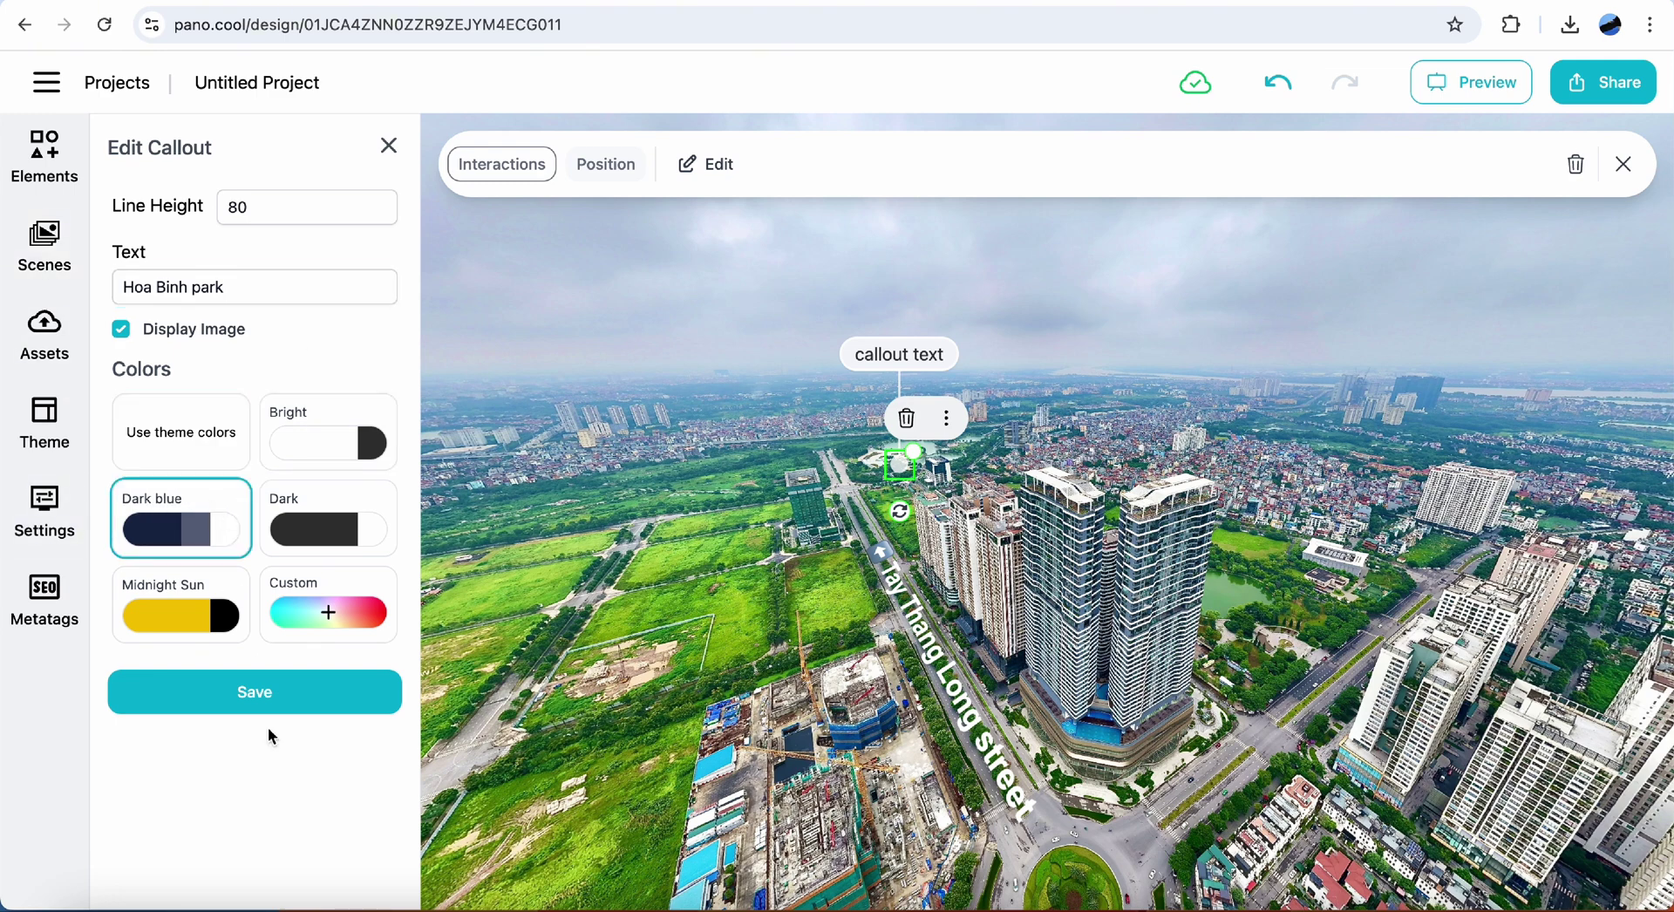
{"action": "left_click", "coordinate": [278, 697]}
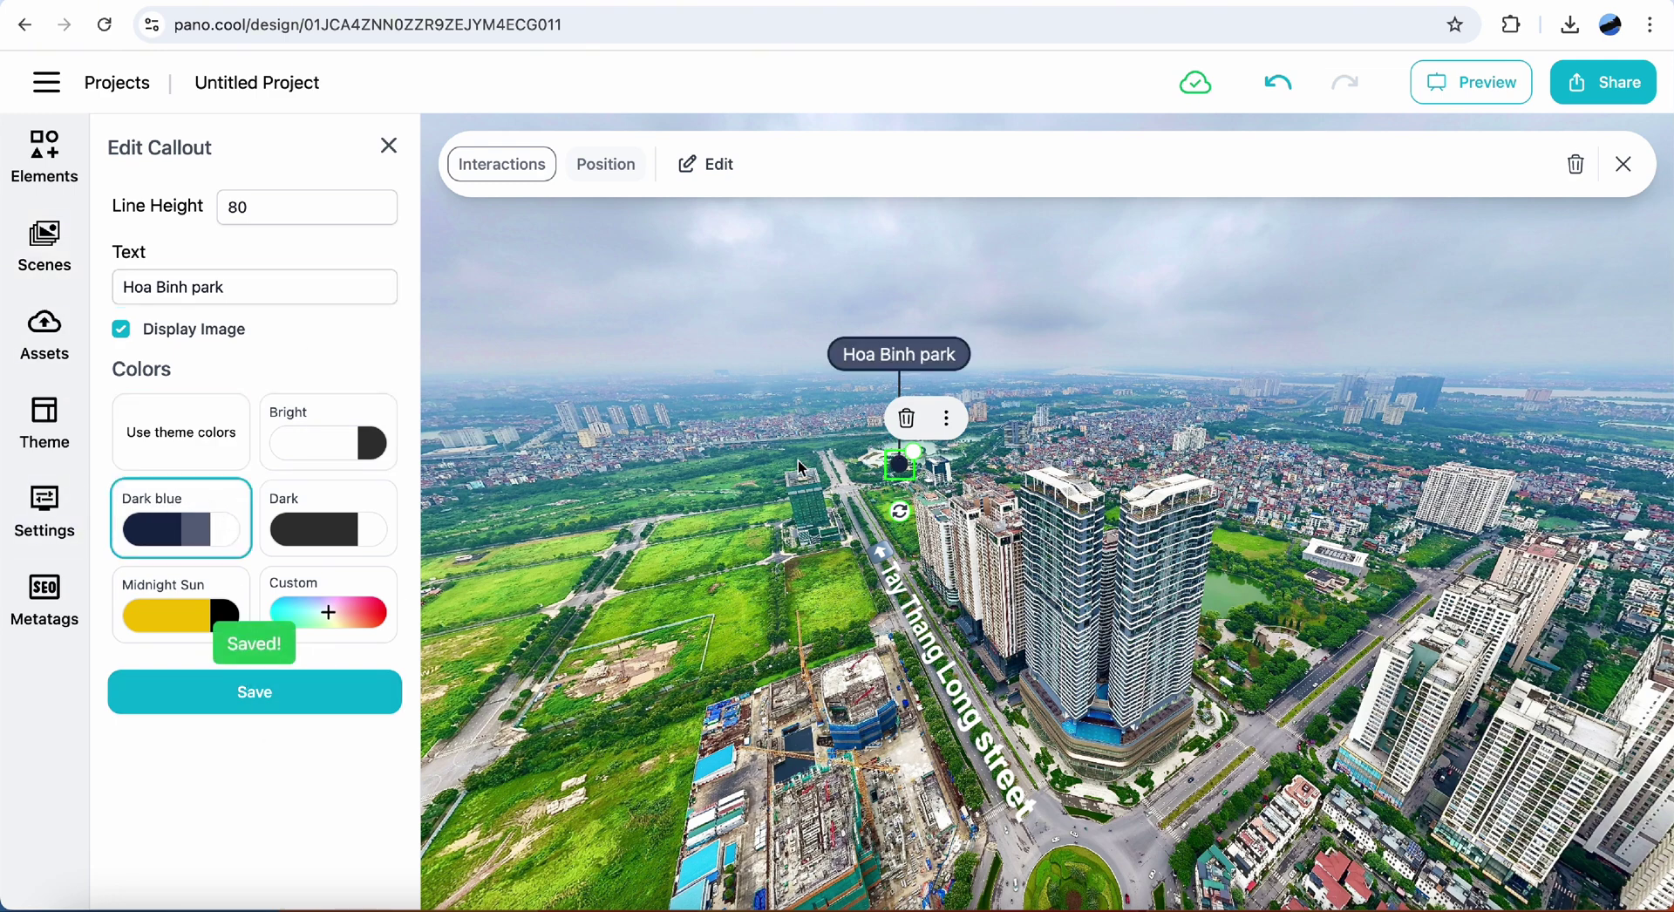
{"action": "left_click", "coordinate": [319, 628]}
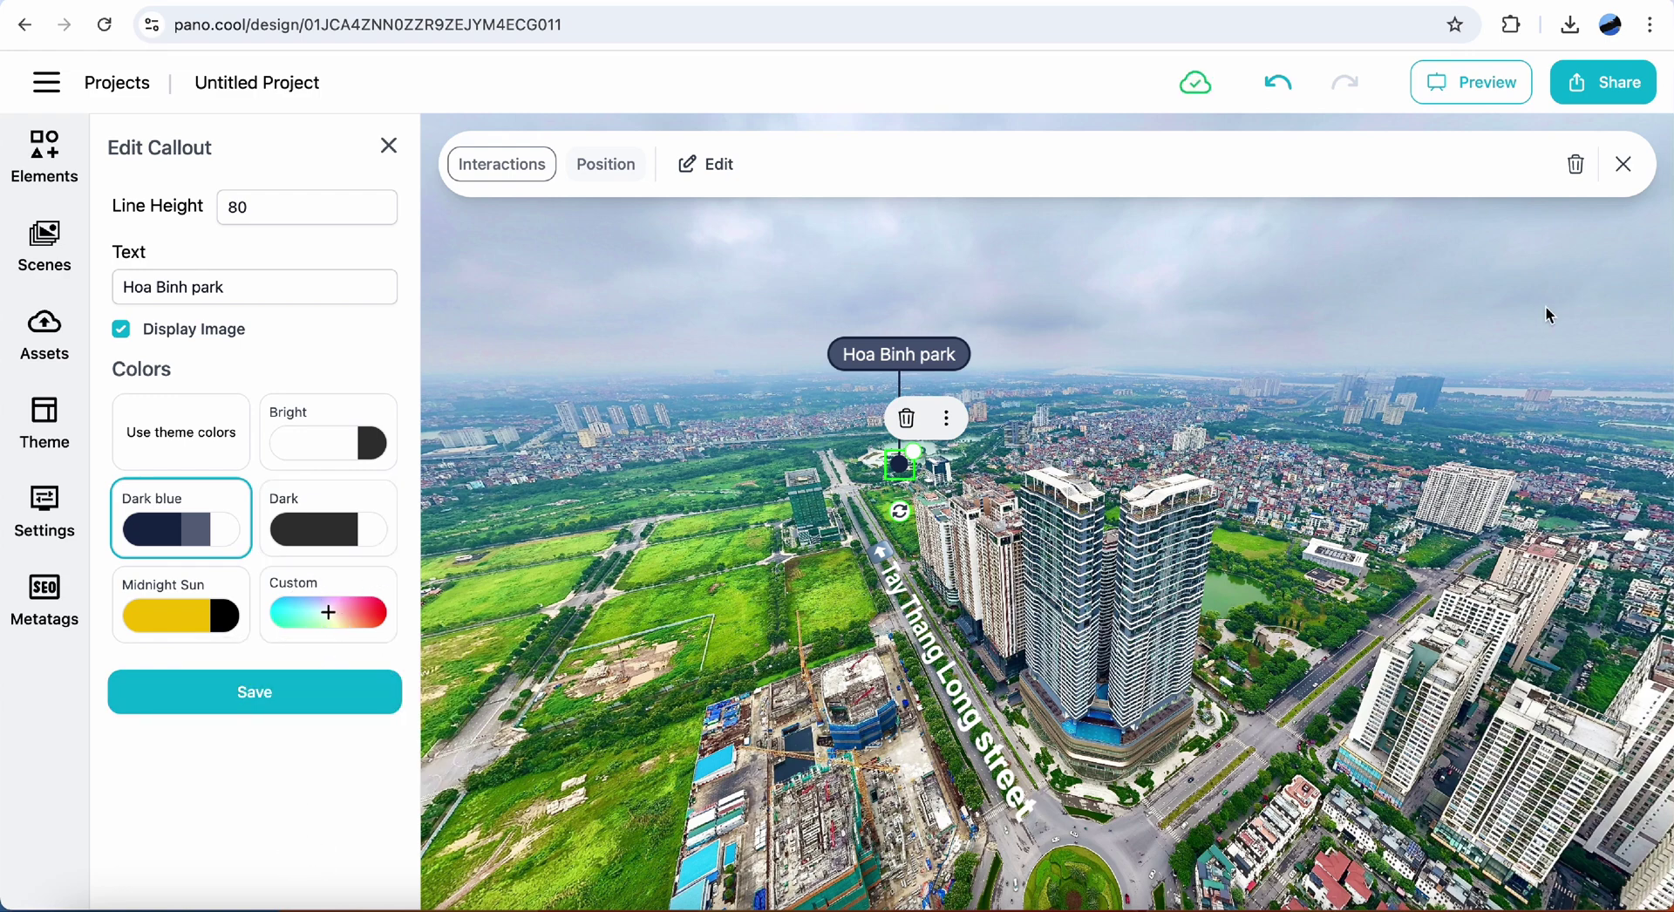
Place a second callout right of the towers and label it 'Korean embassy'.
{"action": "left_click", "coordinate": [1624, 168]}
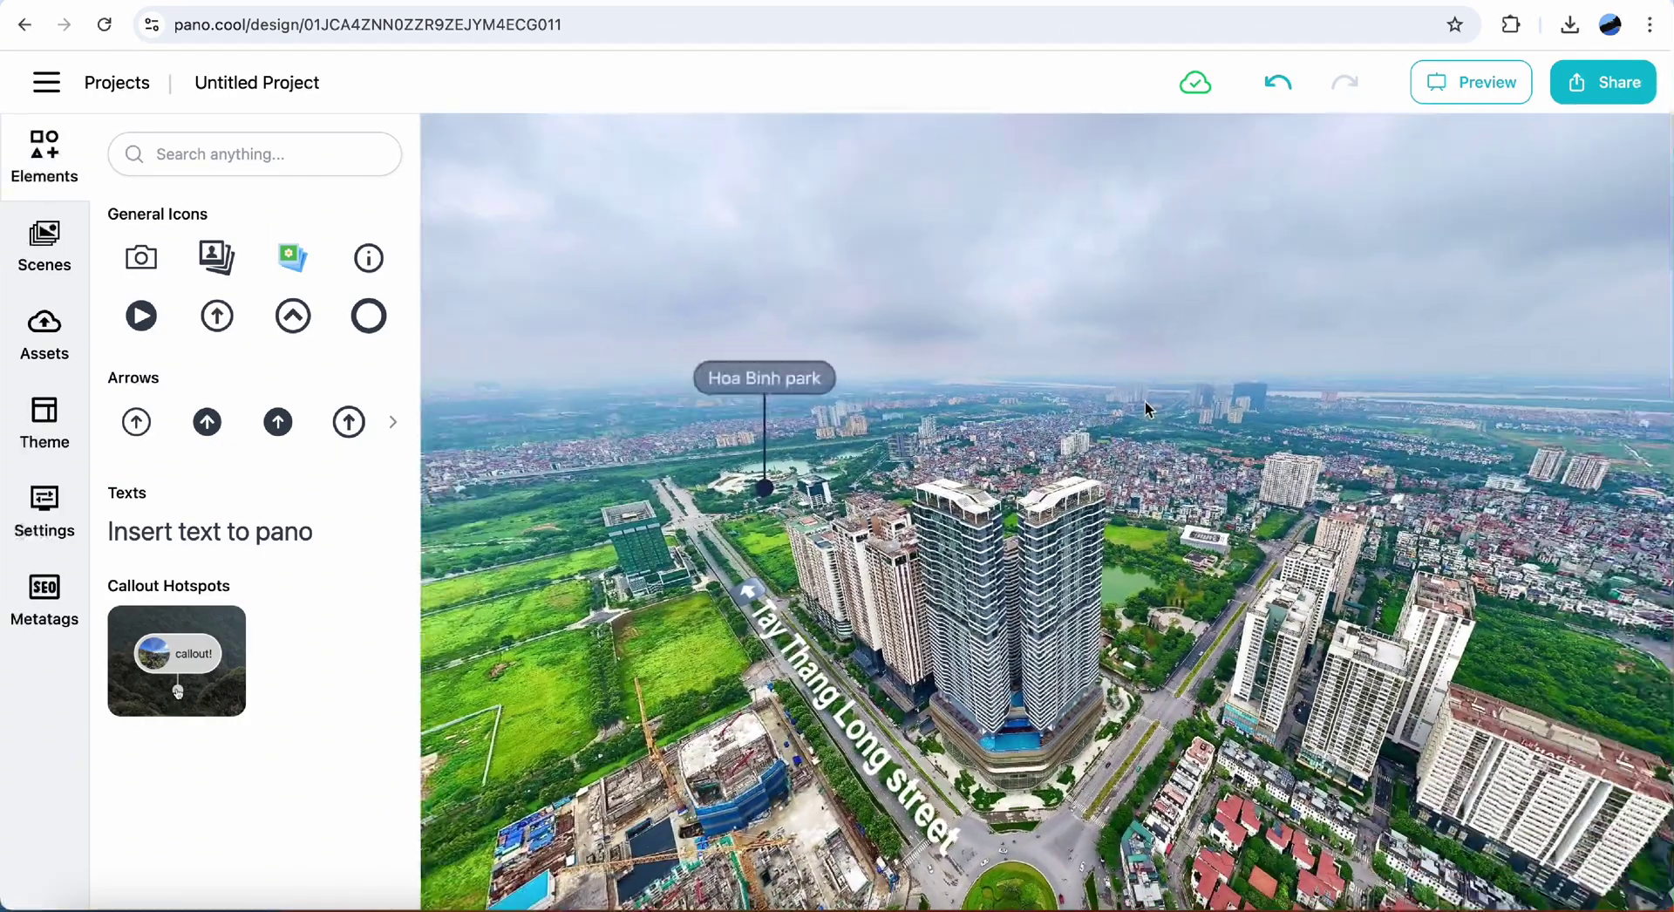
{"action": "left_click_drag", "start_coordinate": [1146, 408], "coordinate": [820, 406]}
{"action": "mouse_move", "coordinate": [190, 680]}
{"action": "left_mouse_down"}
{"action": "mouse_move", "coordinate": [166, 623]}
{"action": "mouse_move", "coordinate": [924, 545]}
{"action": "mouse_move", "coordinate": [1175, 571]}
{"action": "mouse_move", "coordinate": [1046, 510]}
{"action": "mouse_move", "coordinate": [1110, 563]}
{"action": "left_mouse_up"}
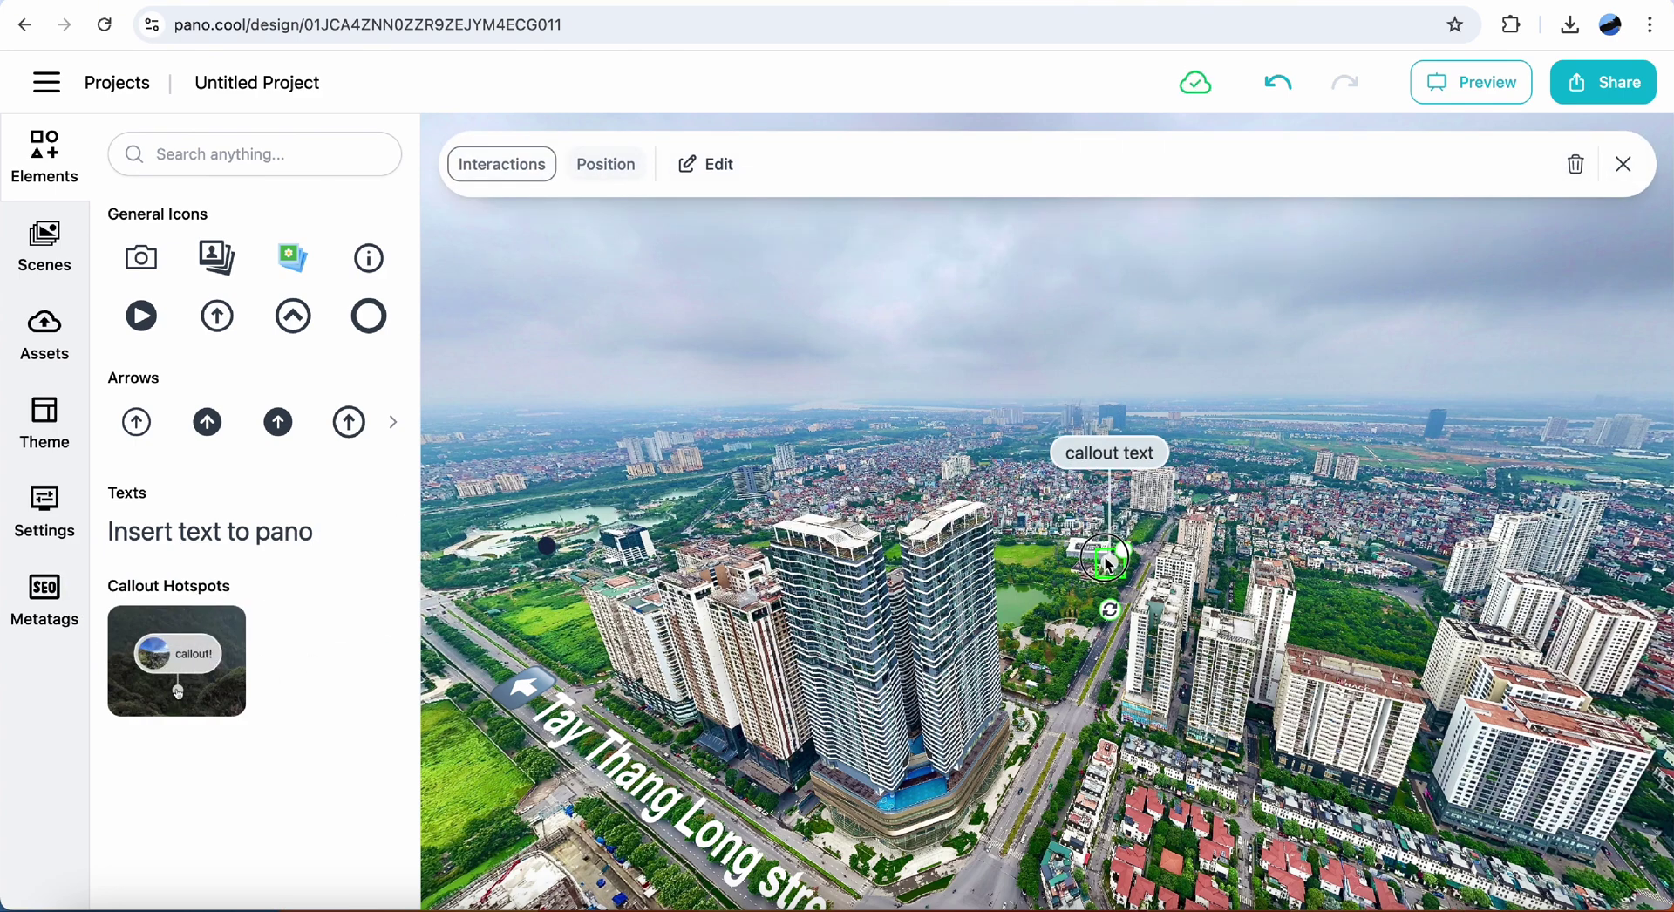
{"action": "left_click", "coordinate": [698, 163]}
{"action": "left_click", "coordinate": [306, 286]}
{"action": "key", "text": "super+a"}
{"action": "type", "text": "Ker"}
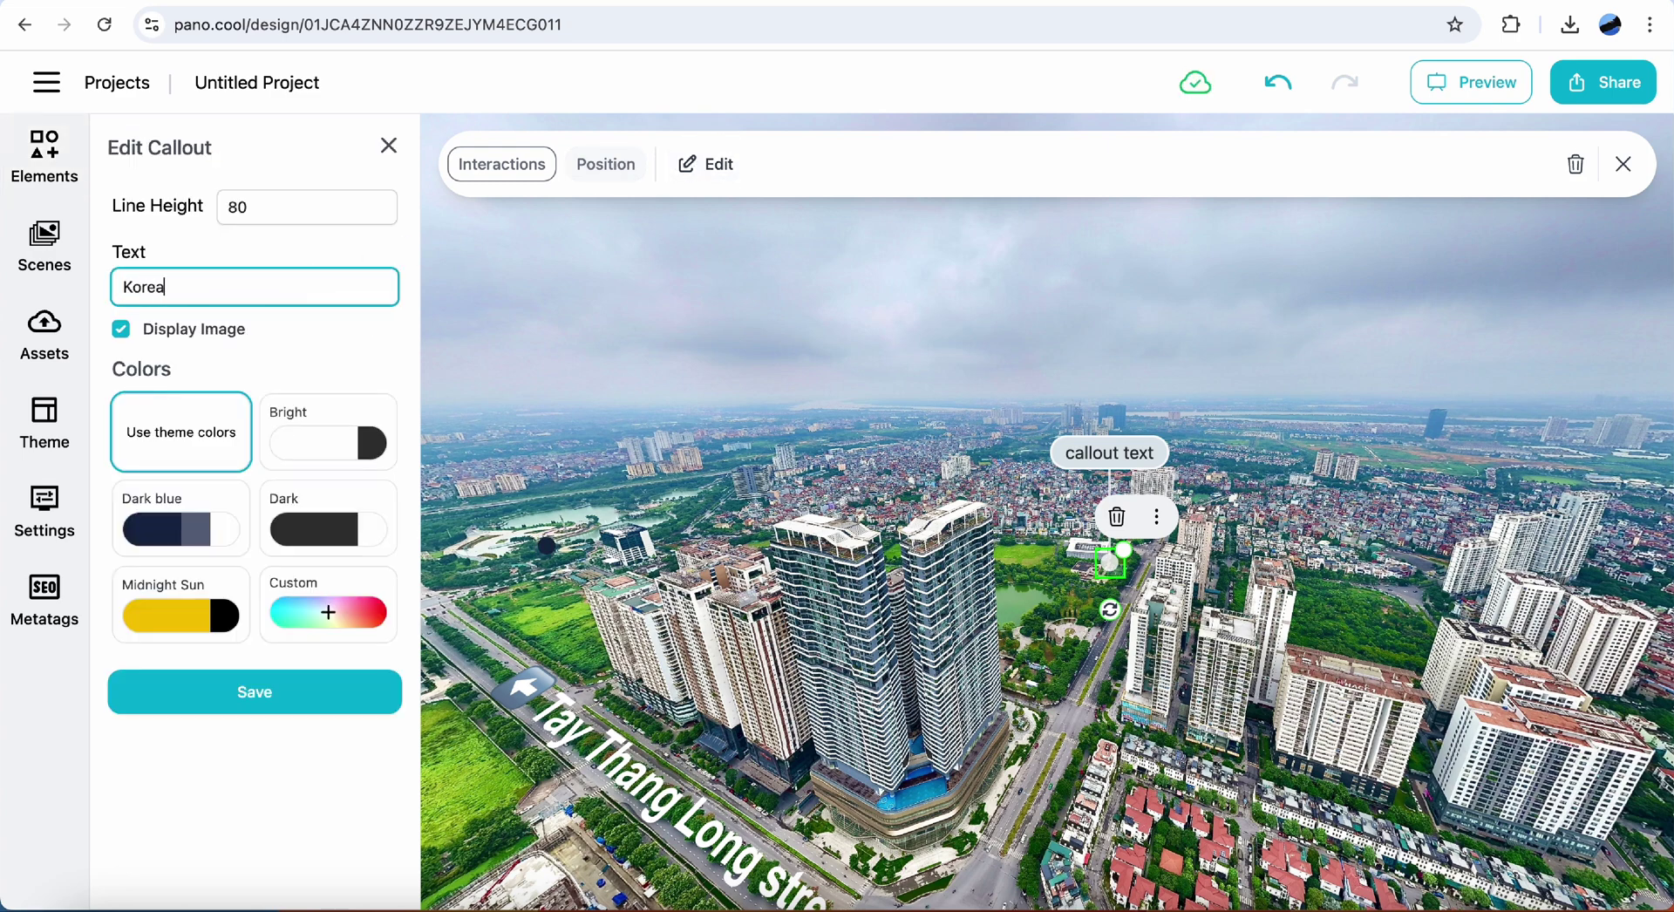
{"action": "type", "text": "ean a"}
{"action": "key", "text": "BackSpace"}
Set the callout's line height to 40 with the Dark blue scheme and save.
{"action": "left_click_drag", "start_coordinate": [269, 209], "coordinate": [199, 210]}
{"action": "type", "text": "40"}
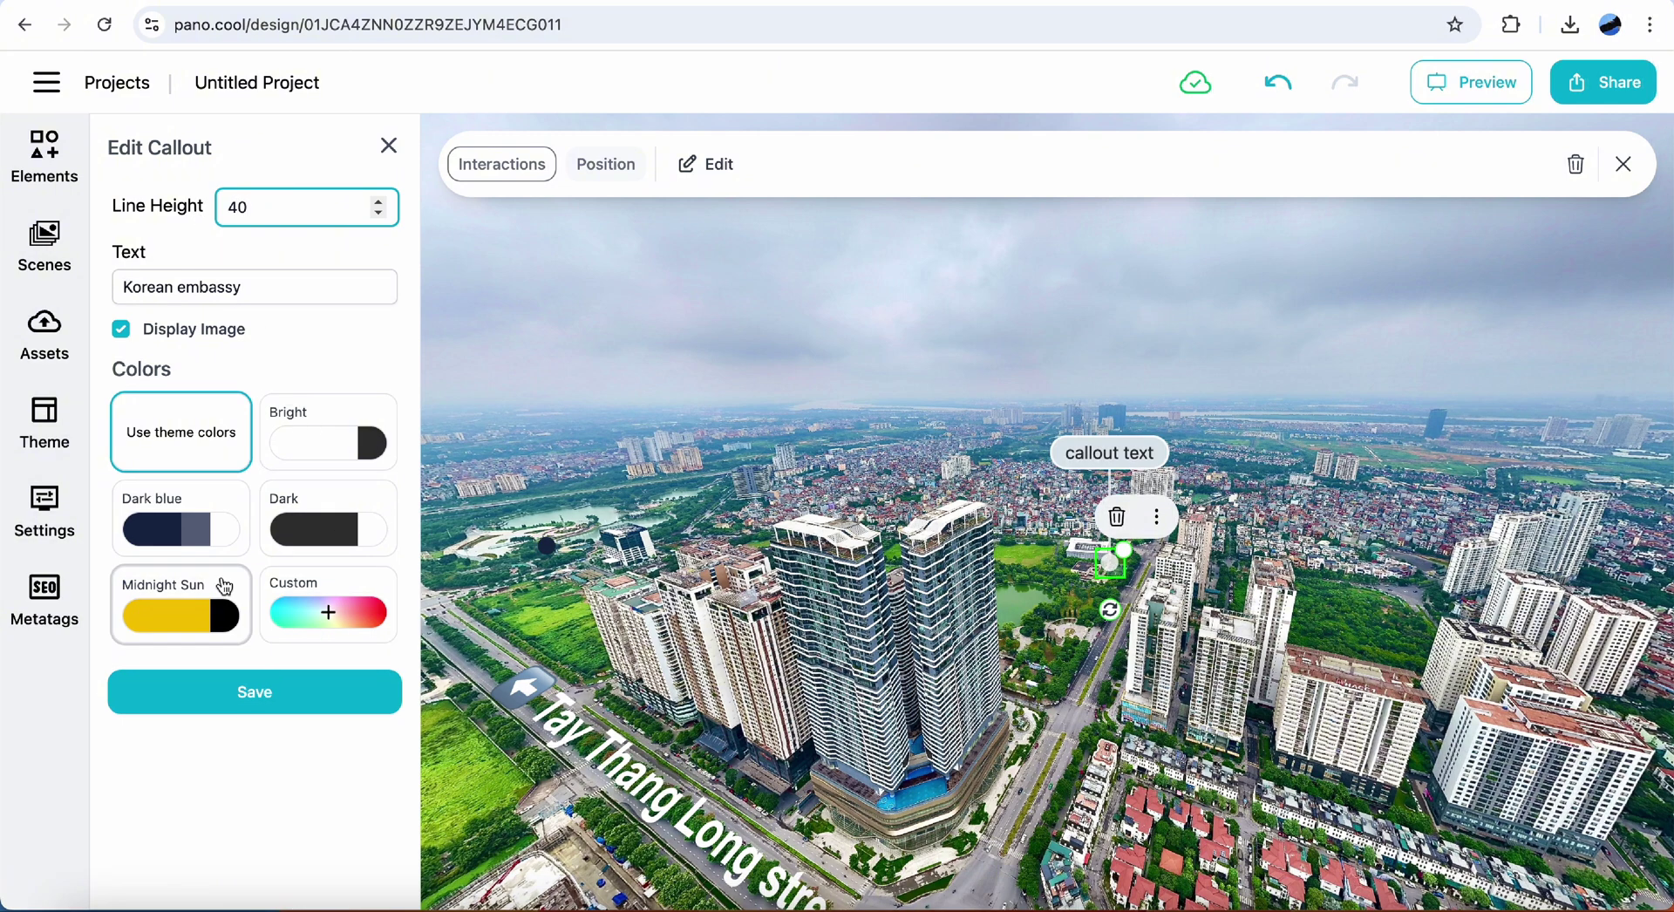
{"action": "left_click", "coordinate": [203, 530]}
{"action": "left_click", "coordinate": [244, 680]}
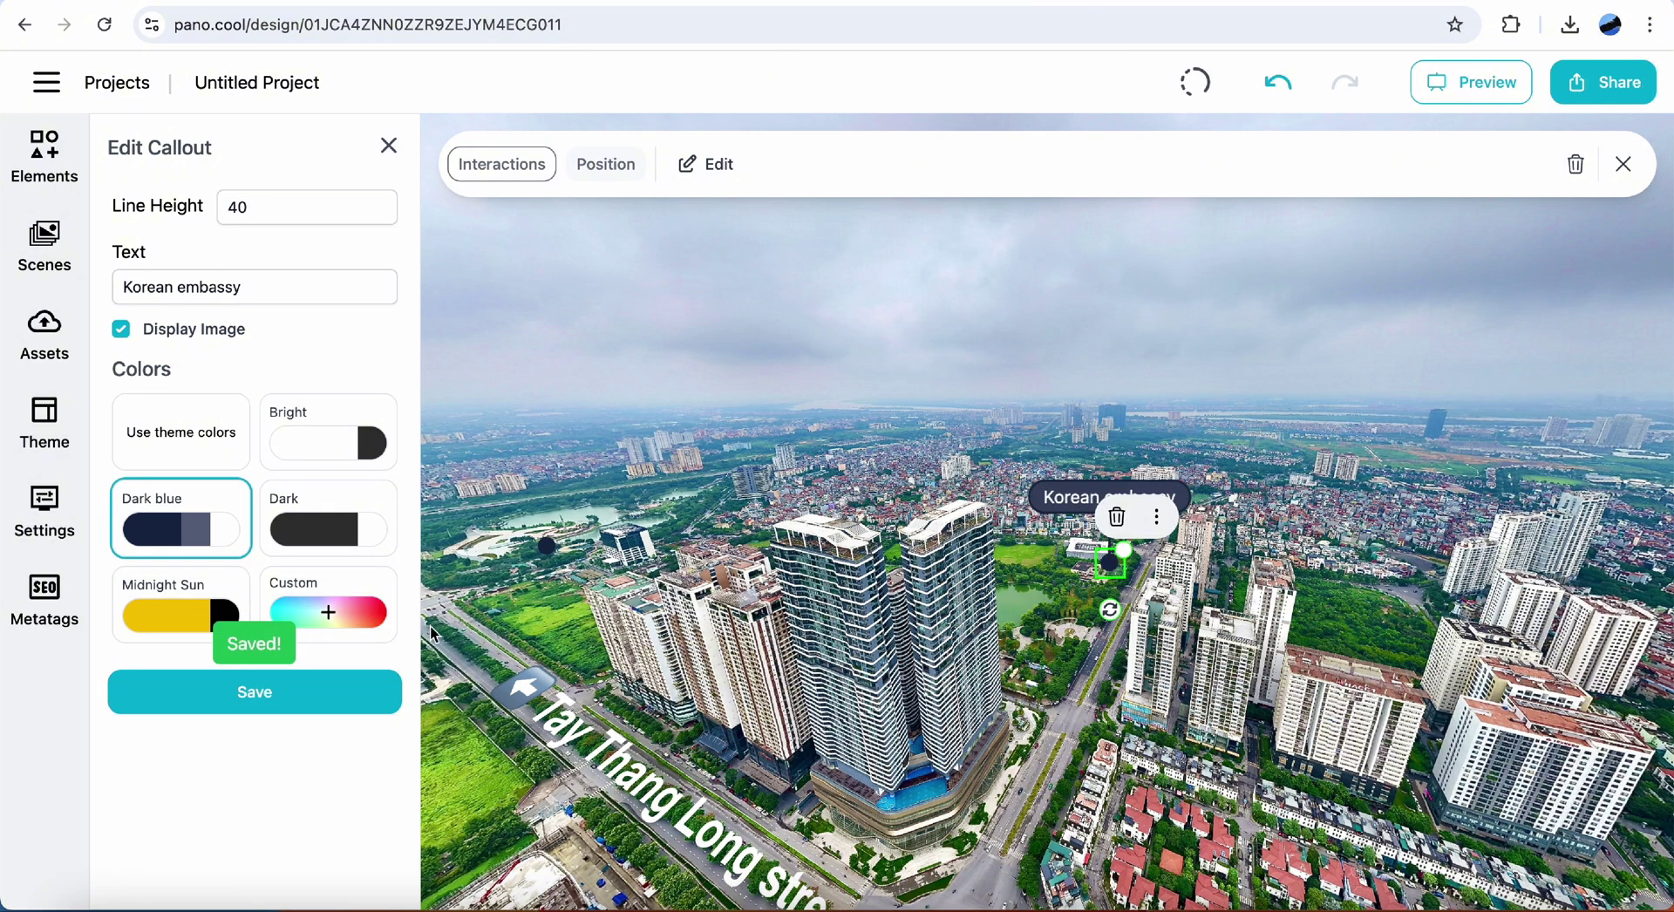
Append the South Korea flag to the label and save the callout.
{"action": "left_click", "coordinate": [279, 298]}
{"action": "key", "text": "ctrl+super+space"}
{"action": "type", "text": "kore"}
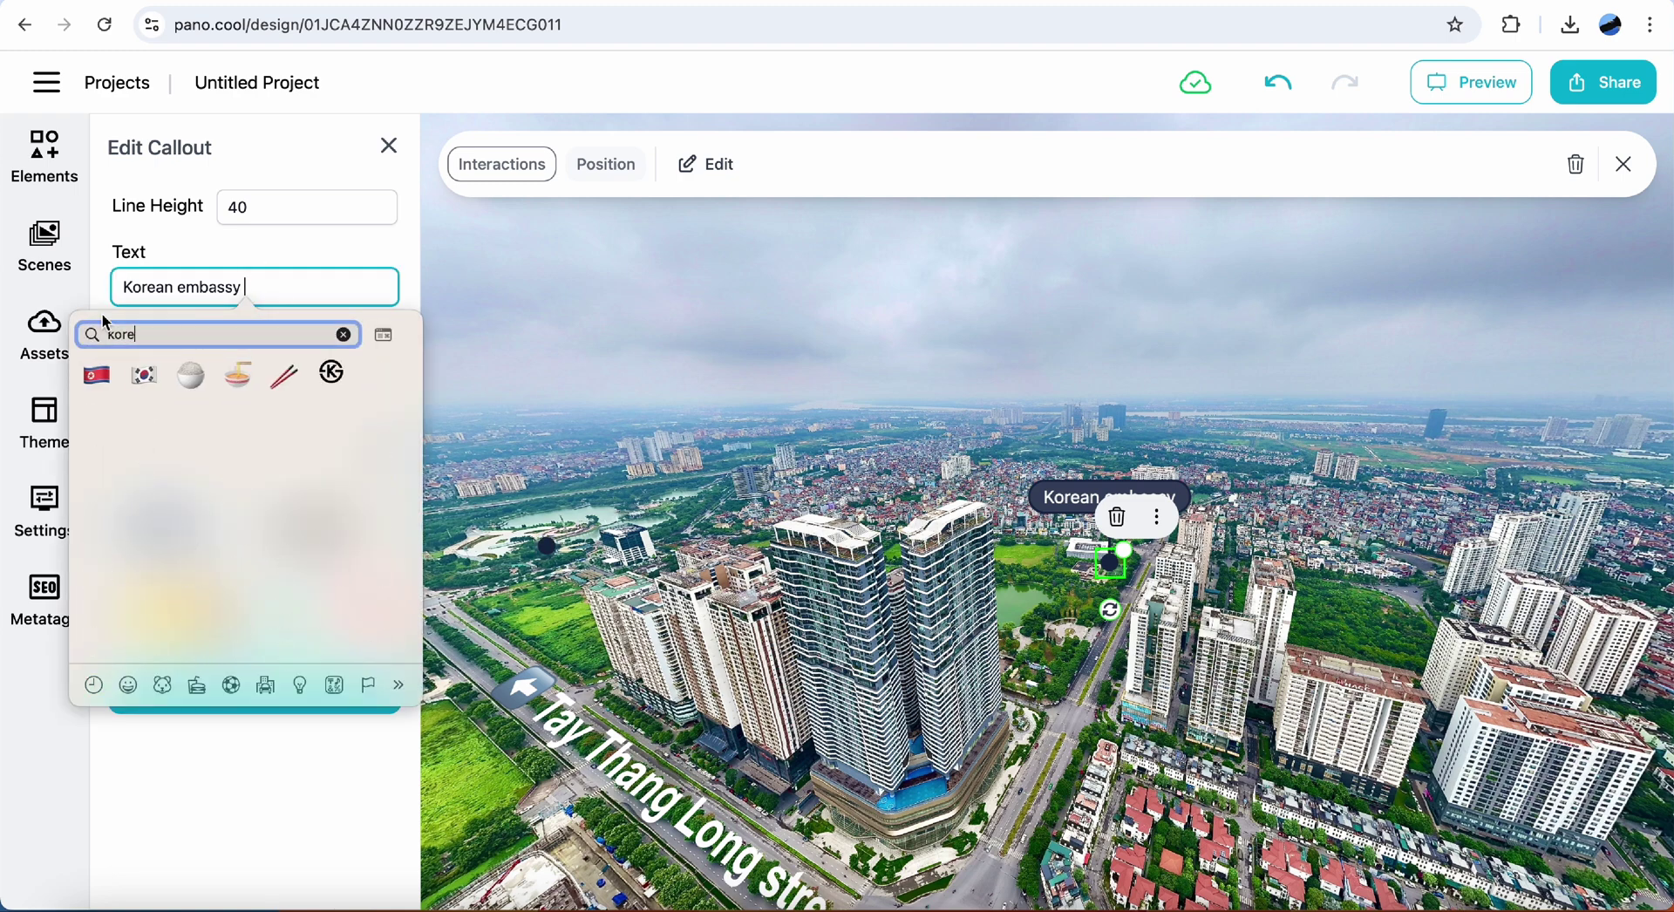
{"action": "left_click", "coordinate": [146, 374]}
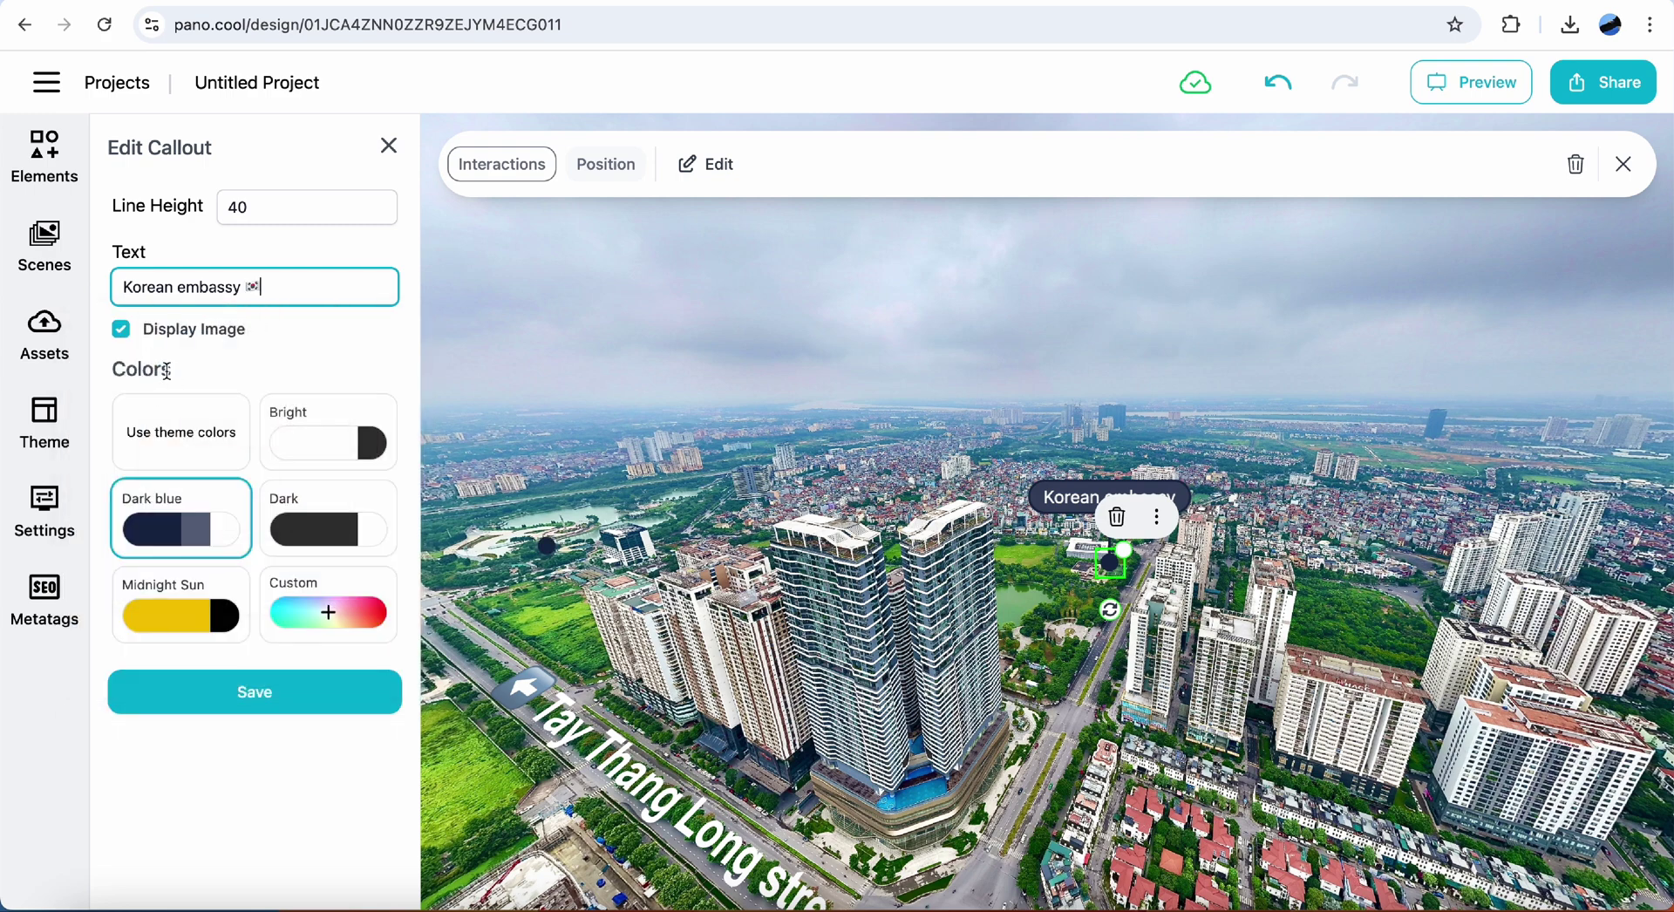
{"action": "left_click", "coordinate": [314, 691]}
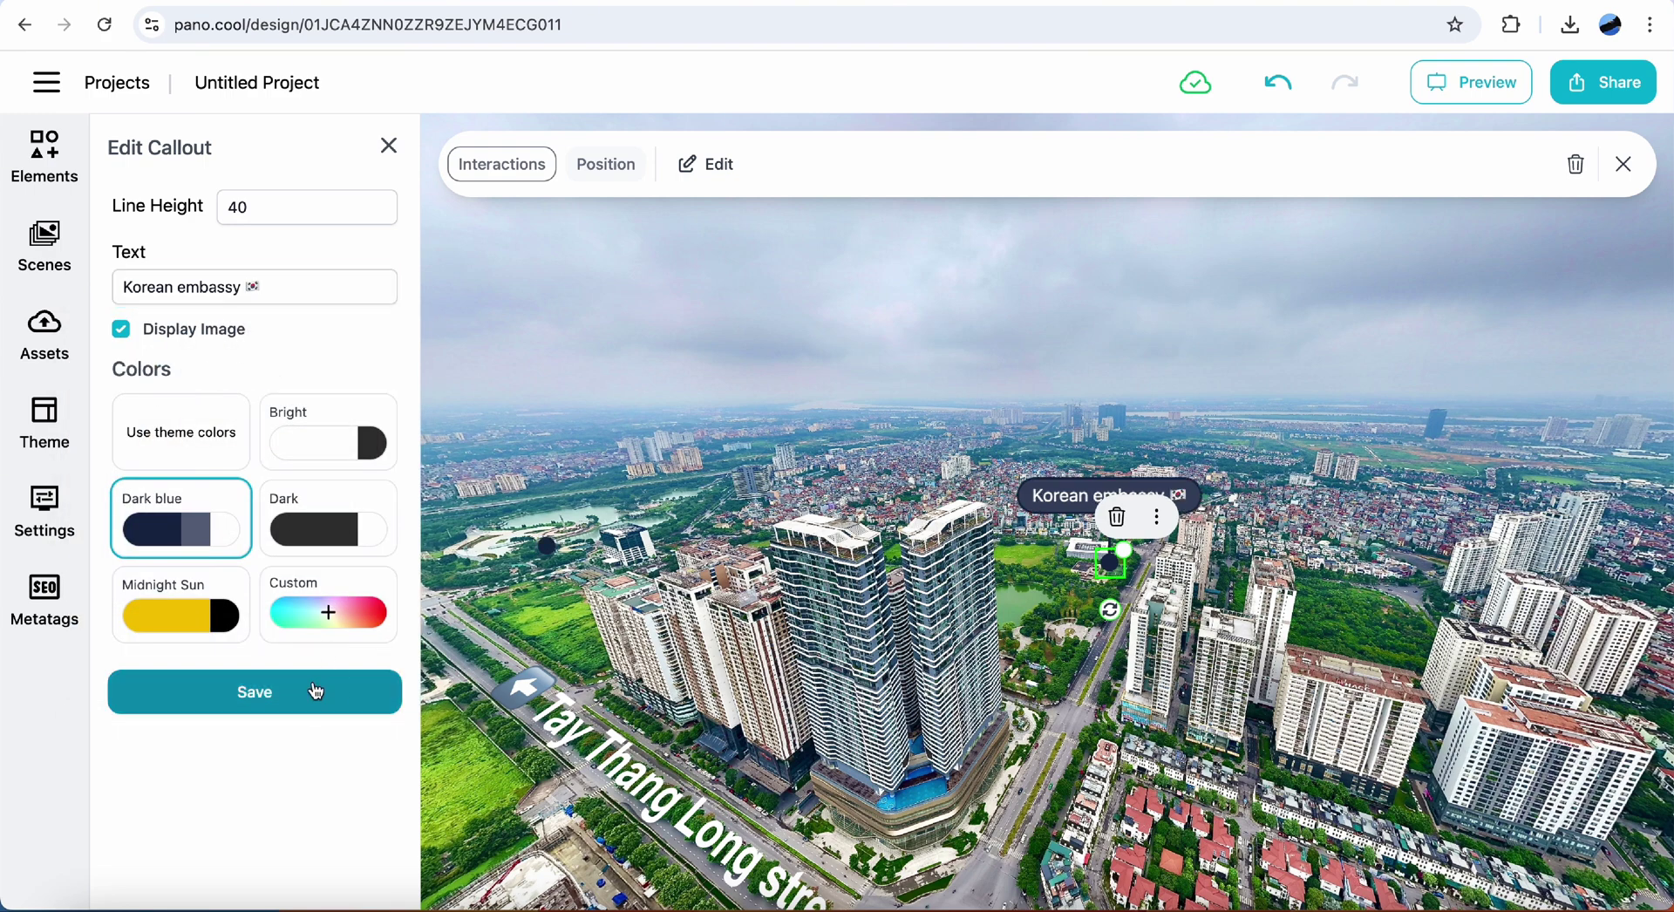
{"action": "left_click", "coordinate": [1624, 164]}
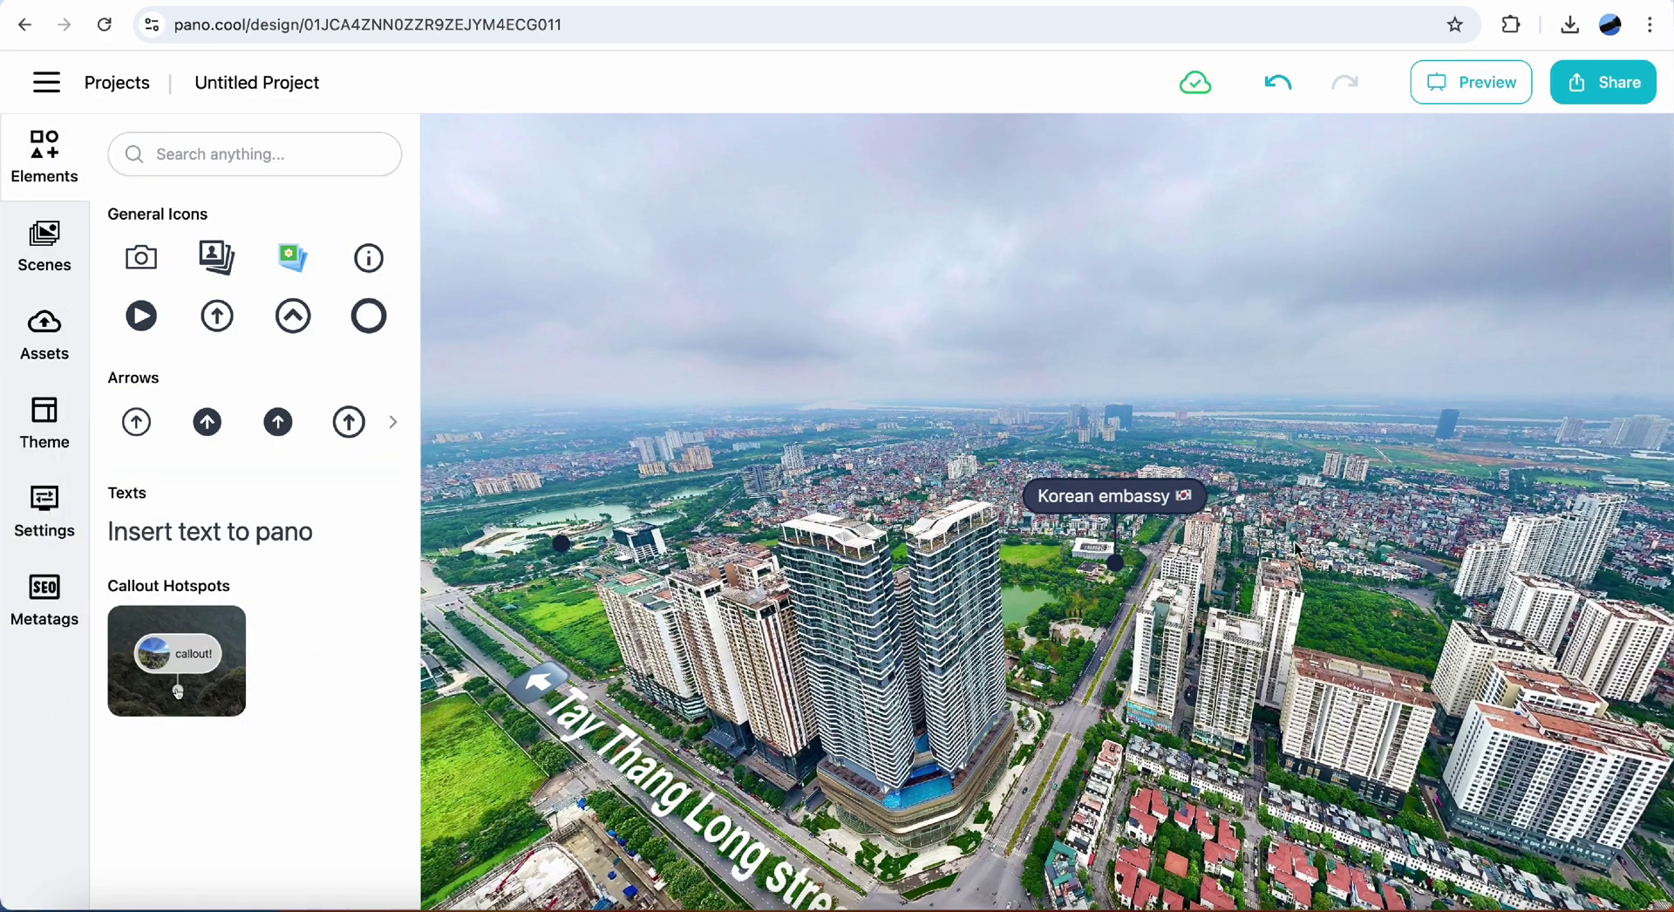
Set the Korean embassy callout to open a popup when clicked.
{"action": "left_click", "coordinate": [1143, 511]}
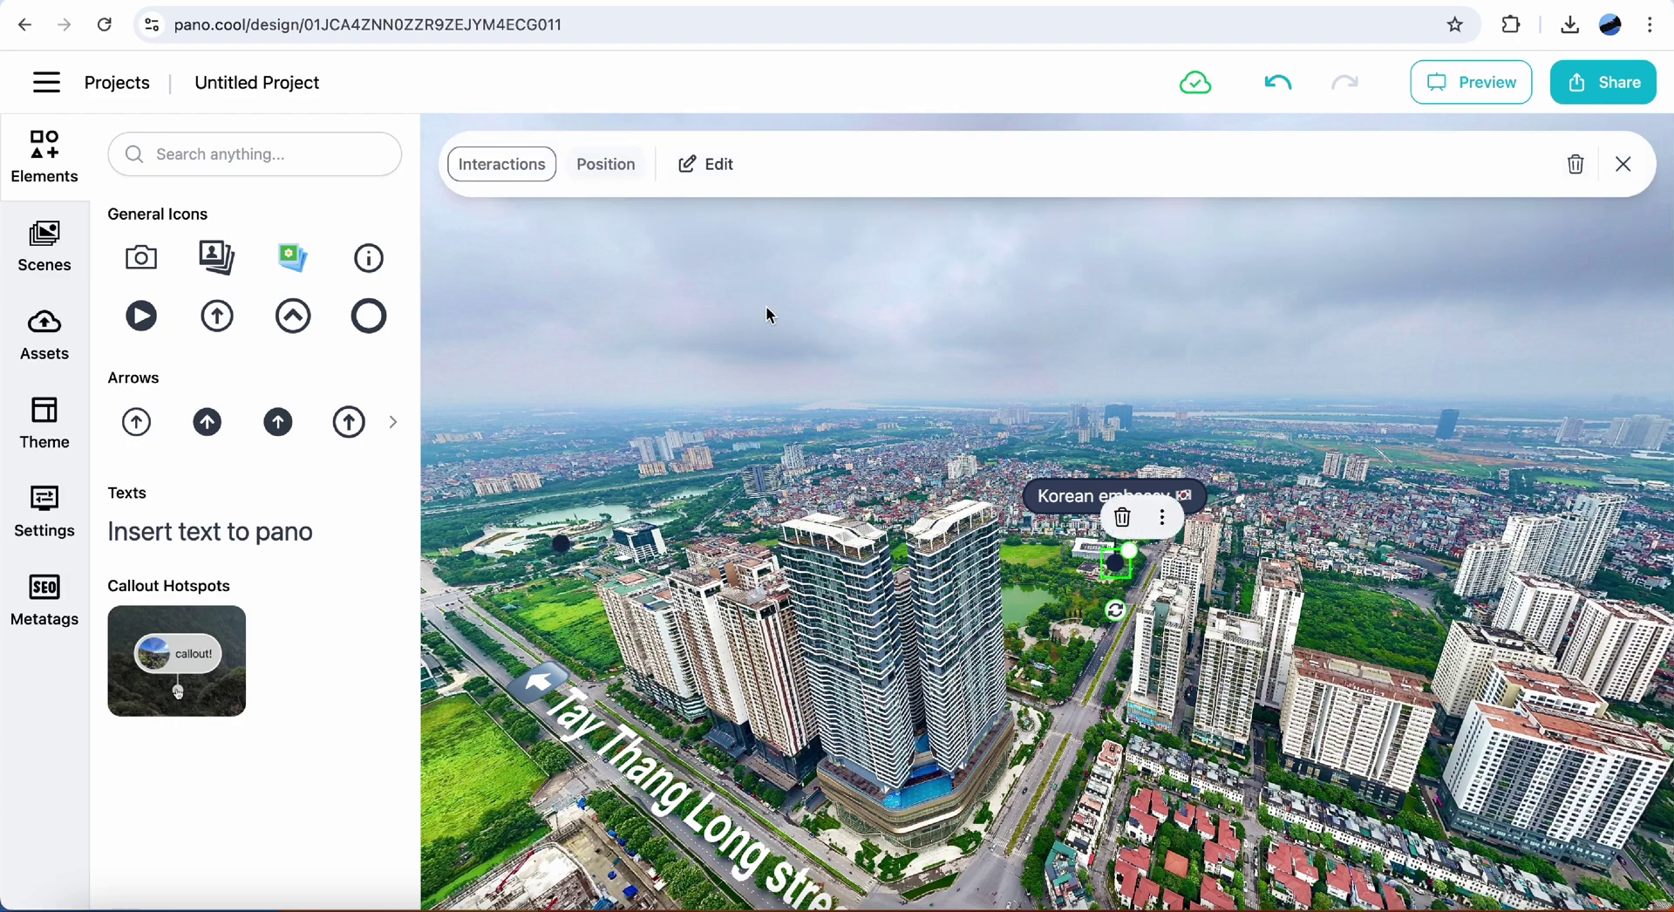
{"action": "left_click", "coordinate": [531, 172]}
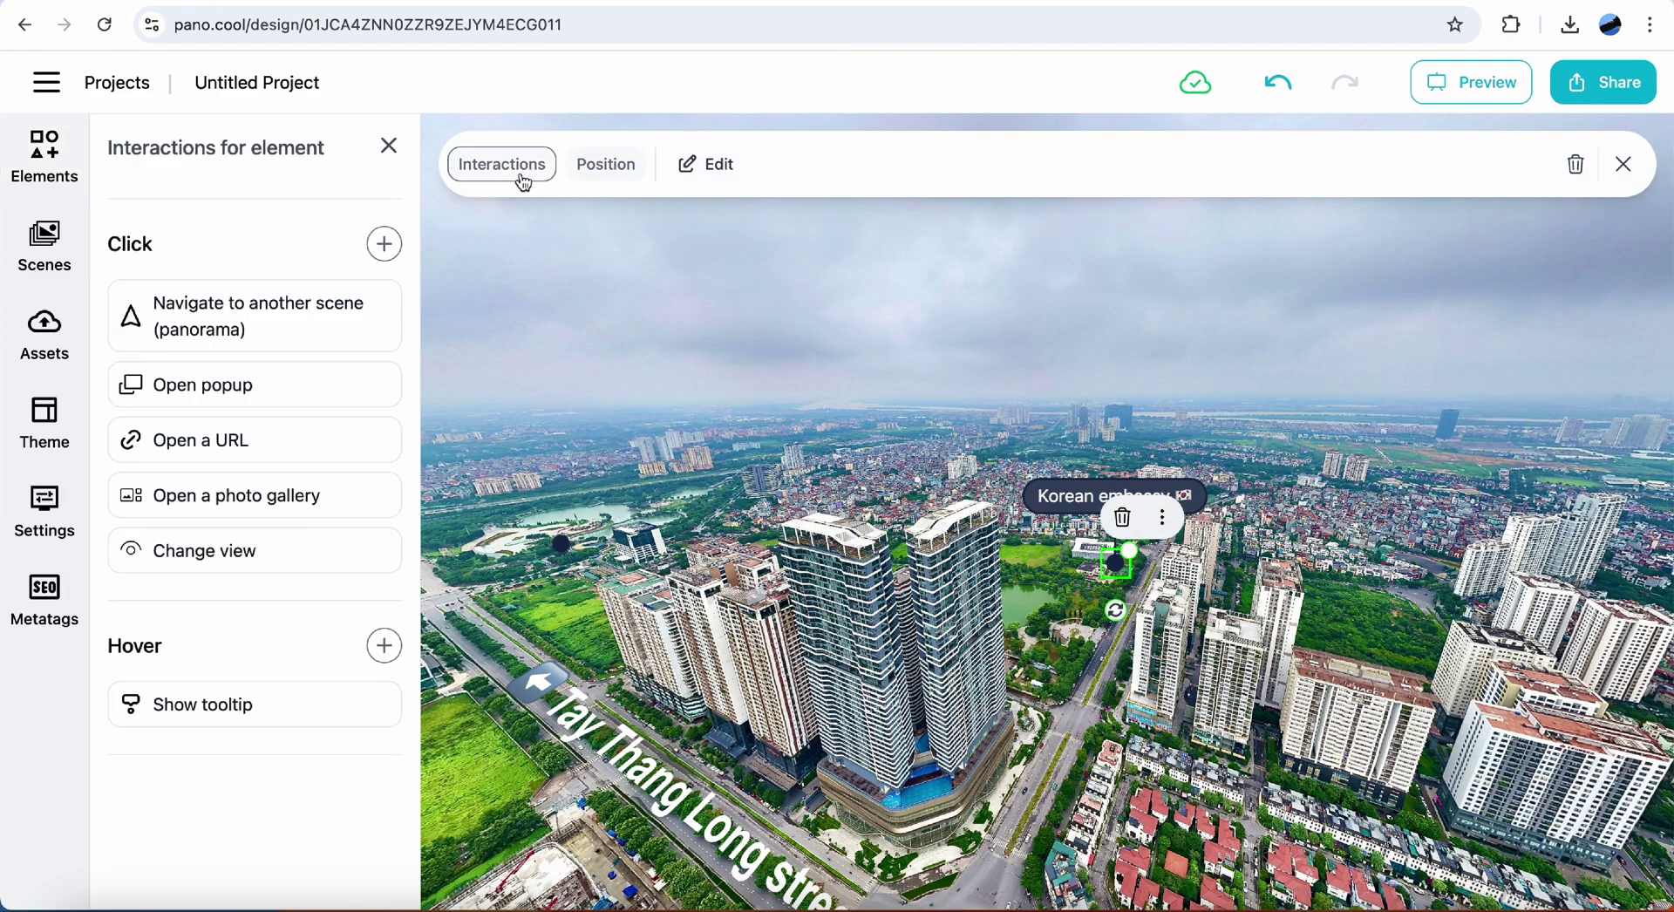
{"action": "left_click", "coordinate": [252, 396]}
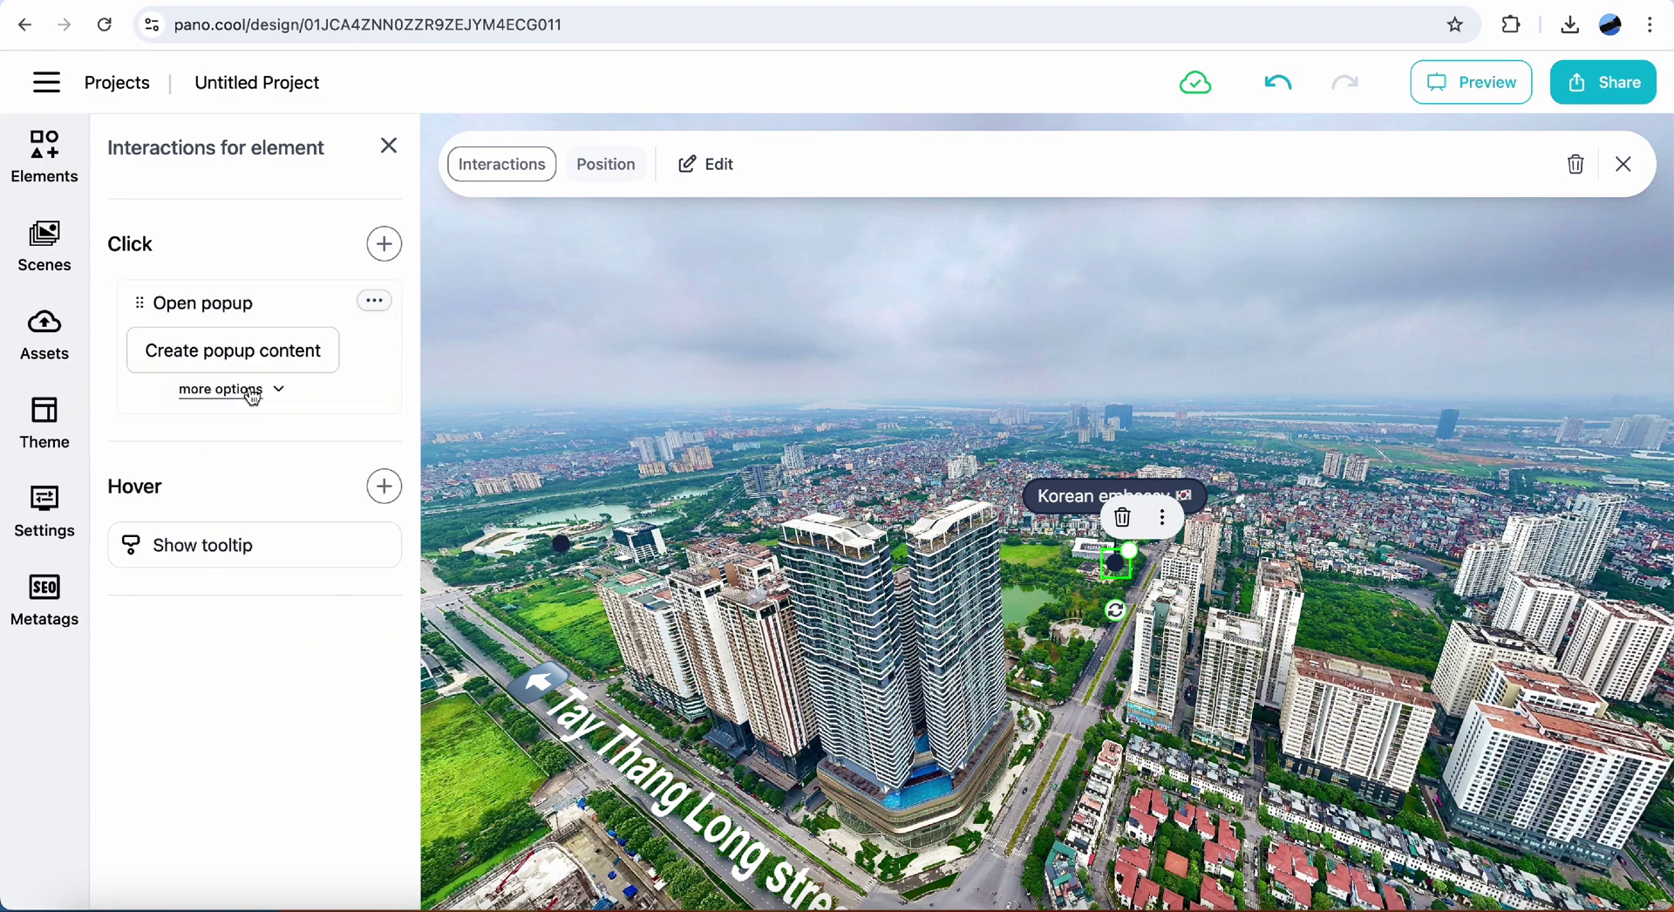
{"action": "left_click", "coordinate": [315, 362]}
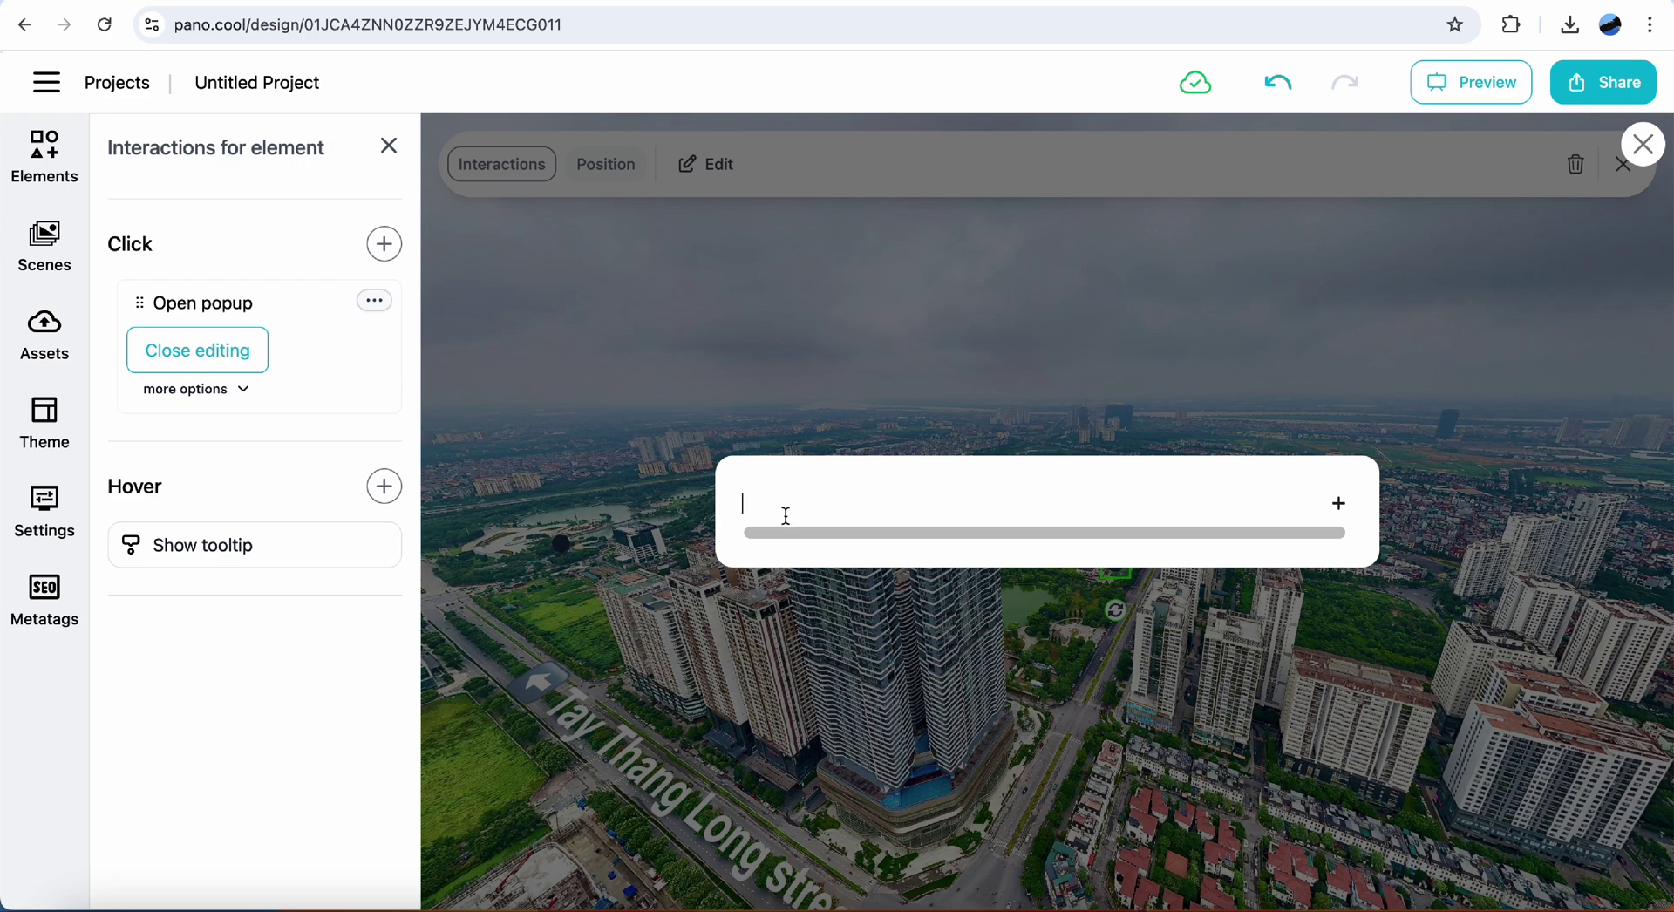
Fill the popup with the embassy building photo captioned 'Korean embassy'.
{"action": "left_click", "coordinate": [94, 905]}
{"action": "left_click", "coordinate": [338, 657]}
{"action": "left_click", "coordinate": [441, 483]}
{"action": "left_click_drag", "start_coordinate": [447, 491], "coordinate": [939, 489]}
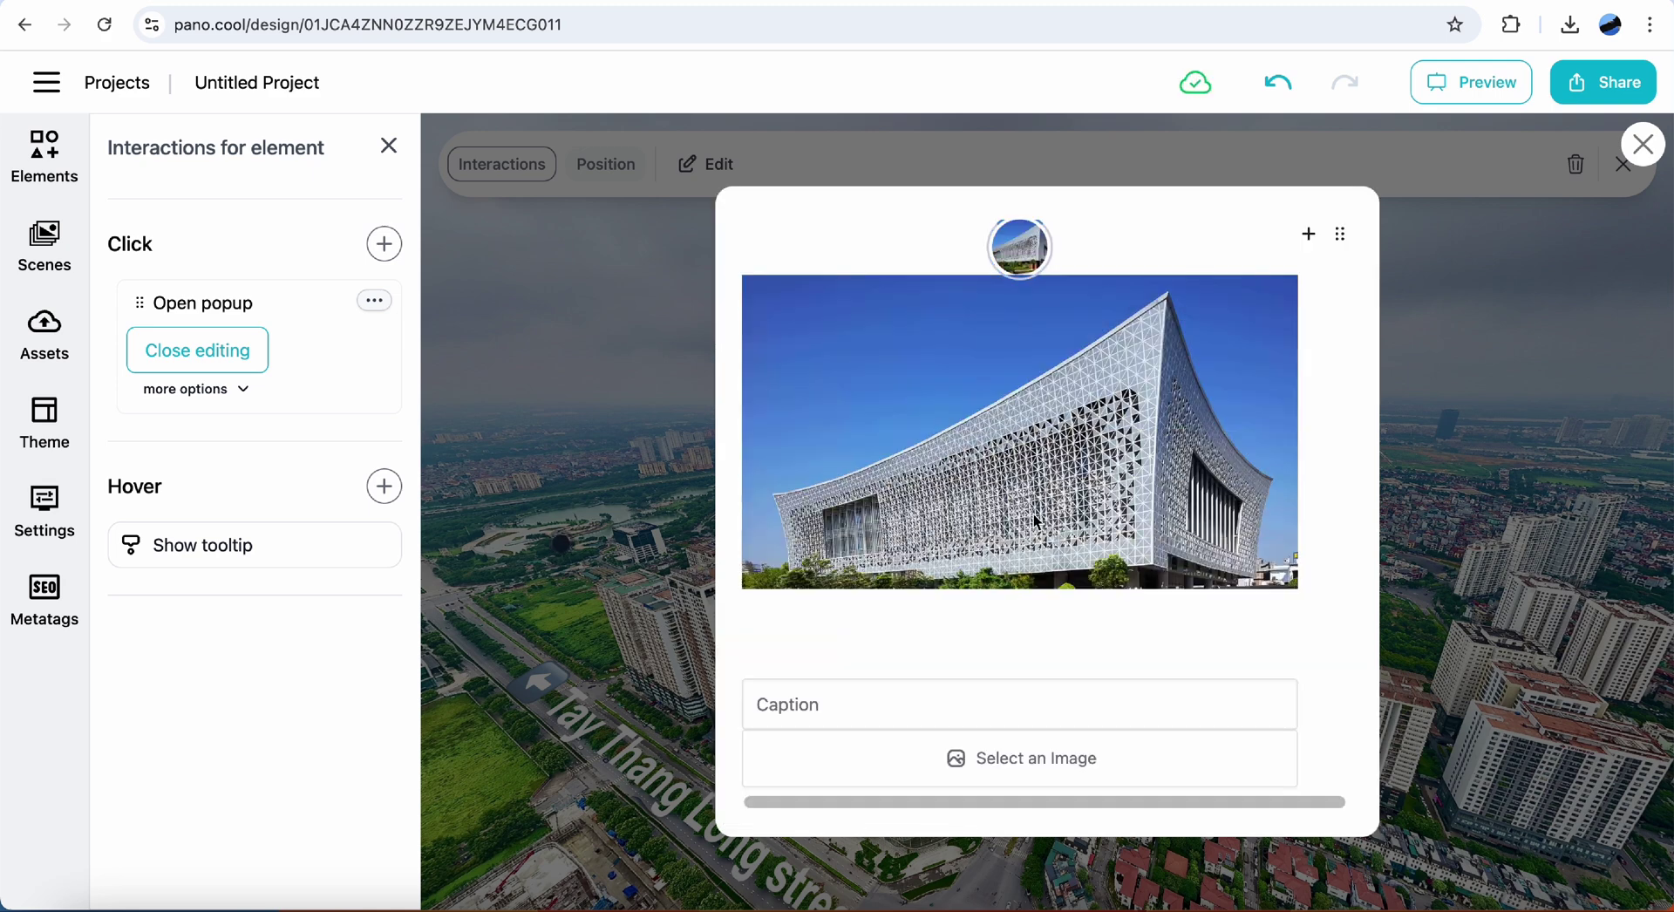
{"action": "left_click", "coordinate": [927, 713]}
{"action": "type", "text": "ke"}
{"action": "type", "text": "rean"}
{"action": "type", "text": " embassy"}
{"action": "left_click", "coordinate": [1342, 504]}
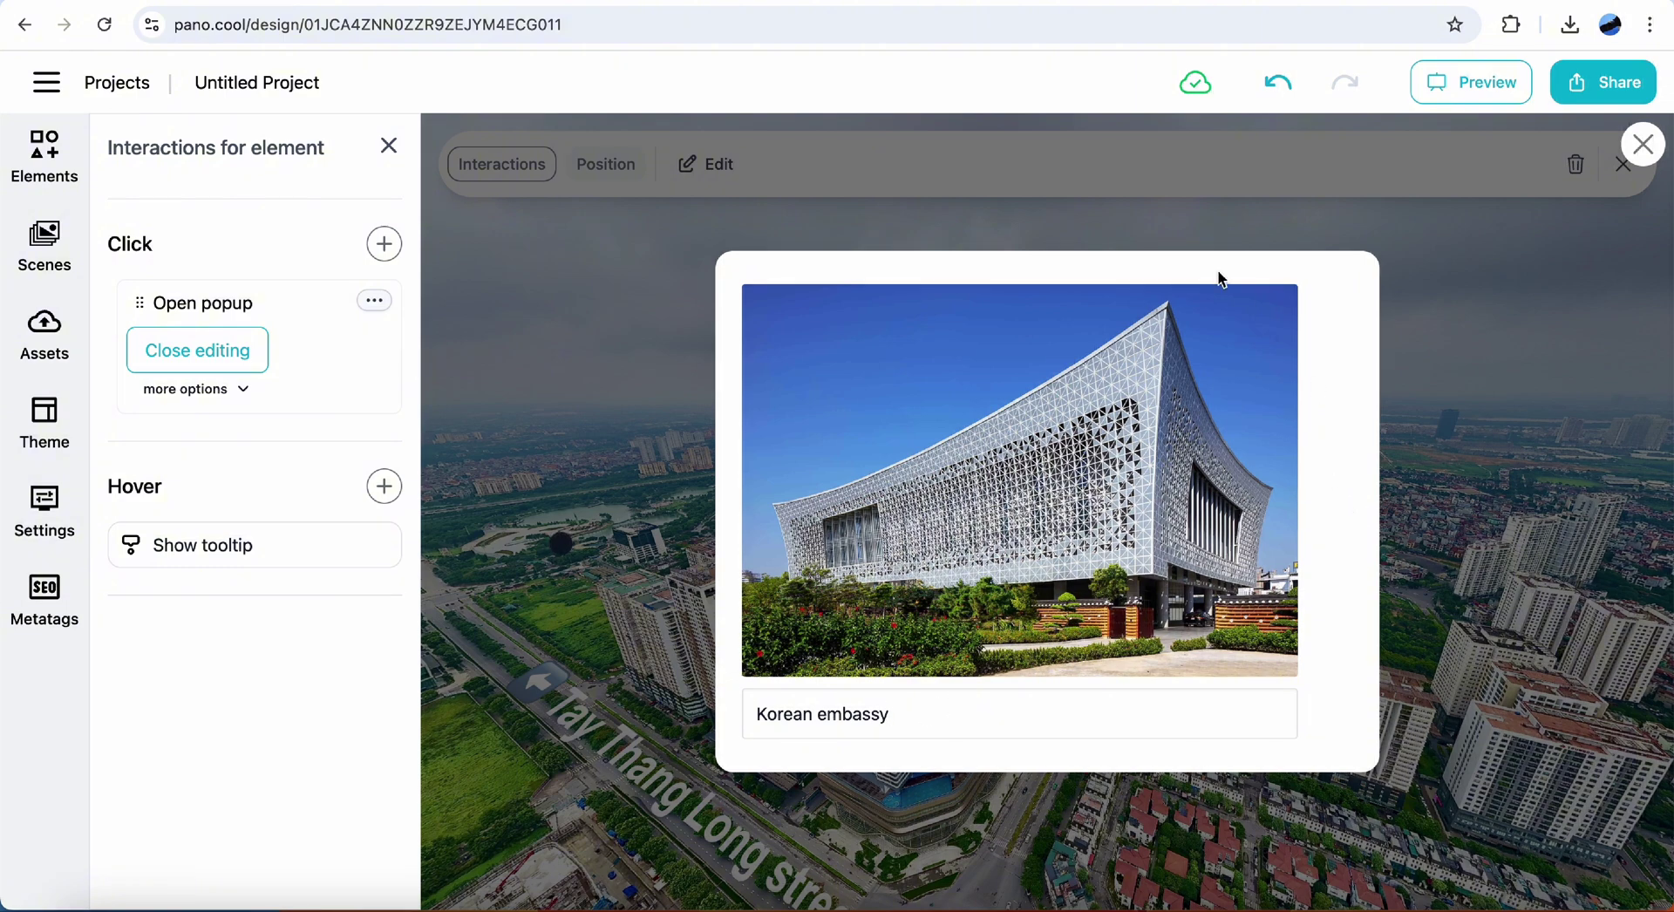
{"action": "left_click", "coordinate": [251, 358]}
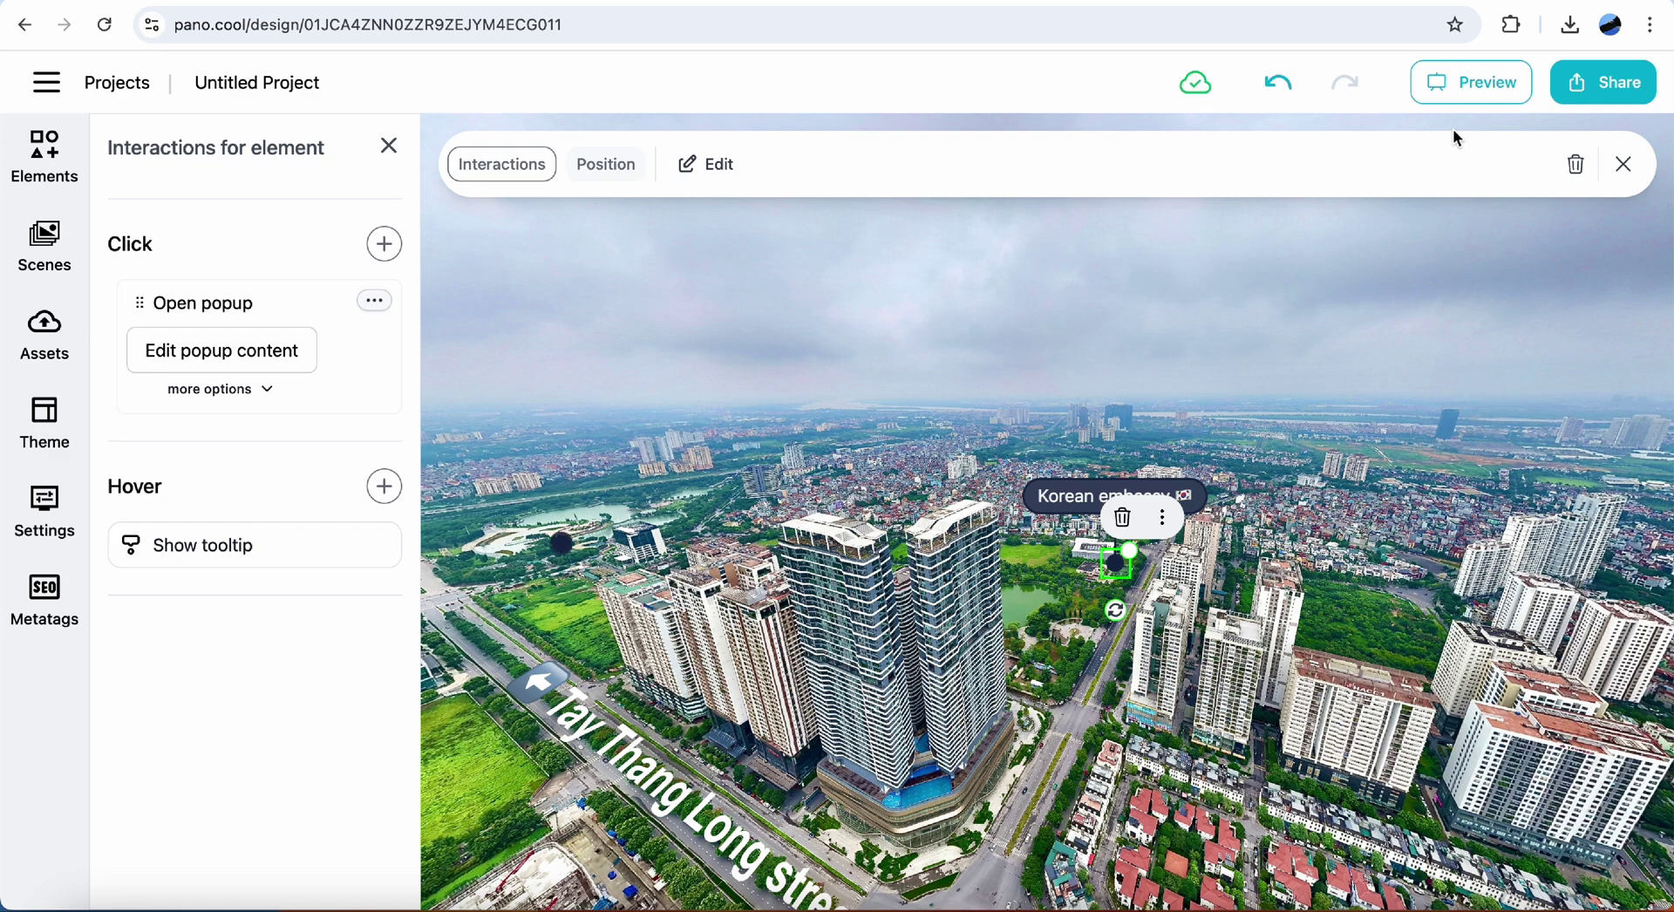
Preview the tour, check the Korean embassy photo popup, then exit back to the elements list.
{"action": "left_click", "coordinate": [1464, 98]}
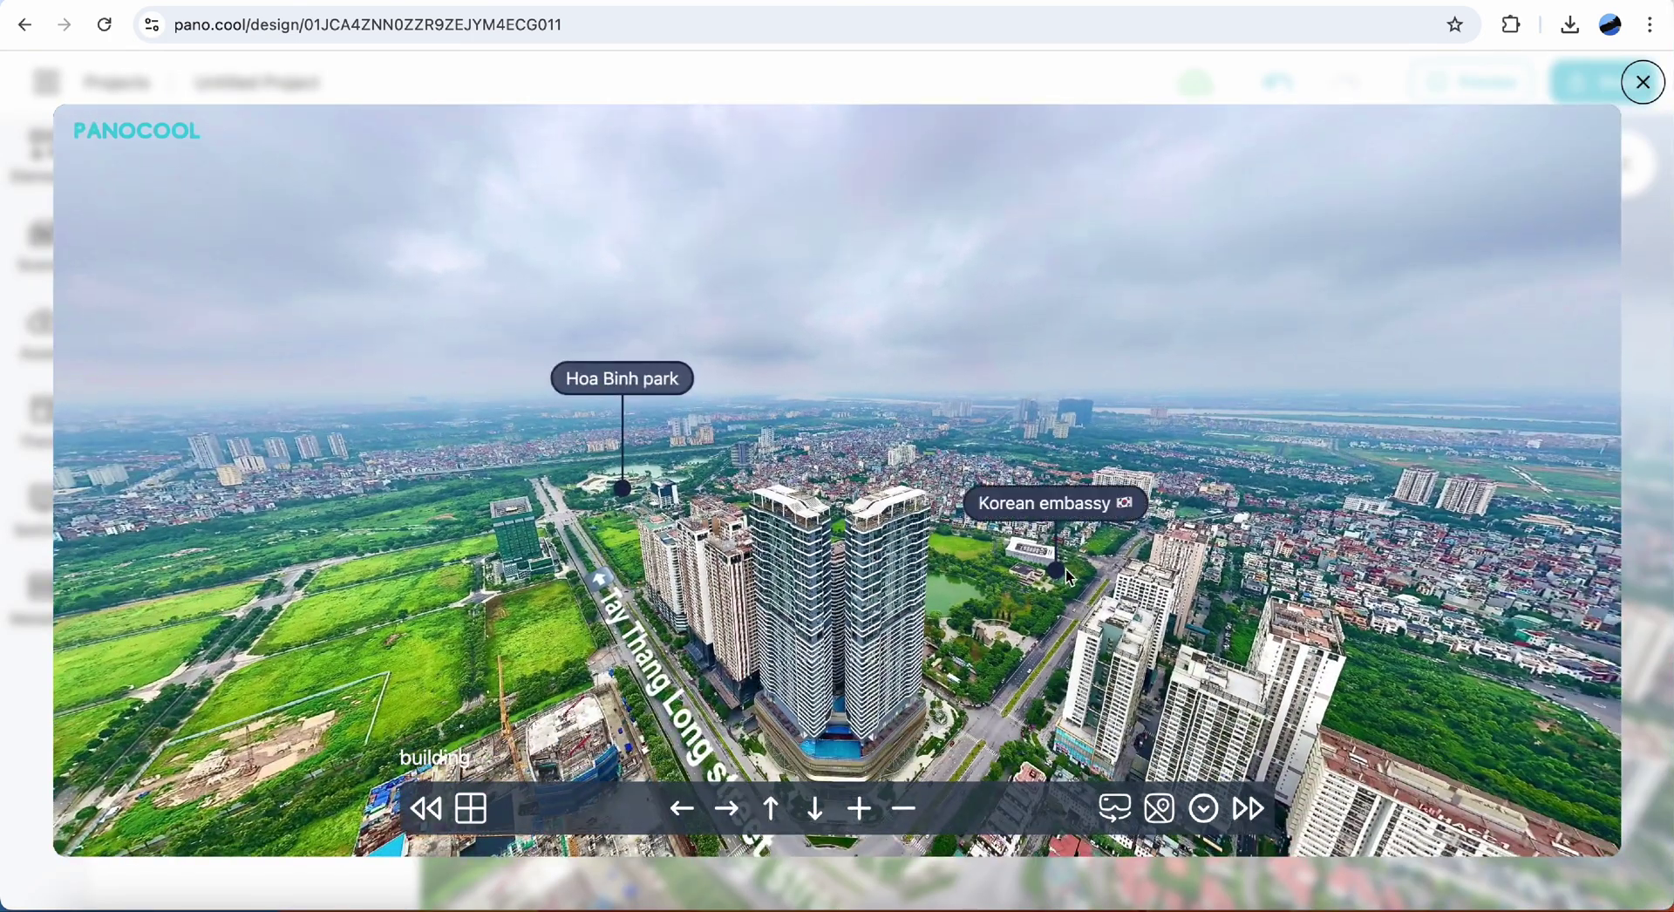
{"action": "left_click", "coordinate": [1069, 512]}
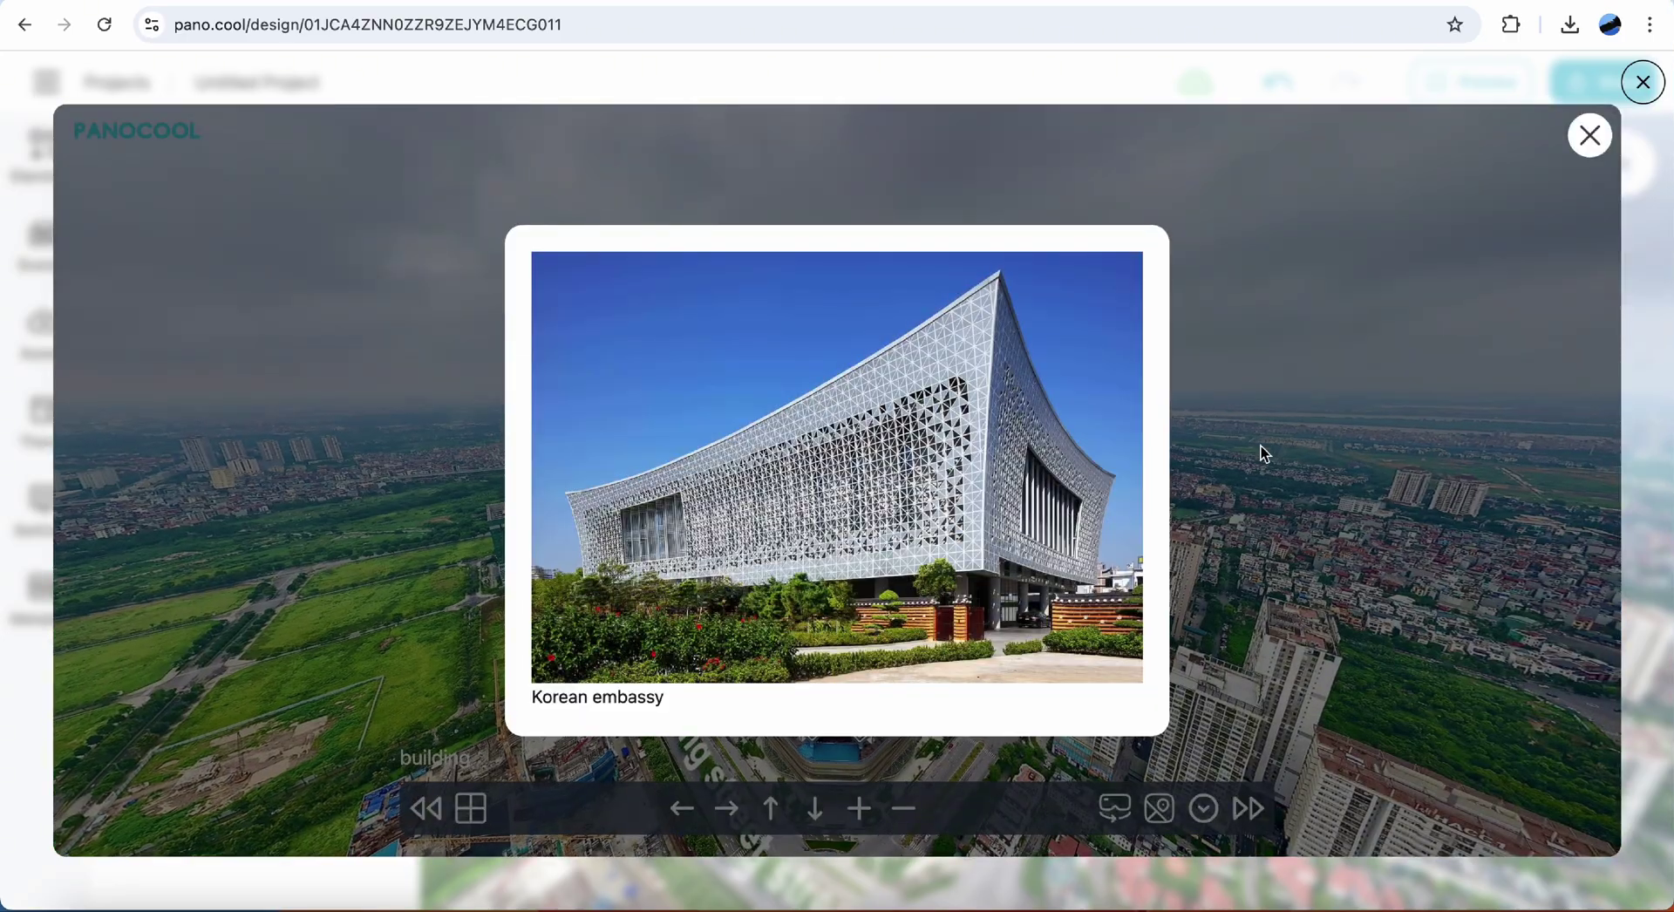
{"action": "left_click", "coordinate": [1304, 415]}
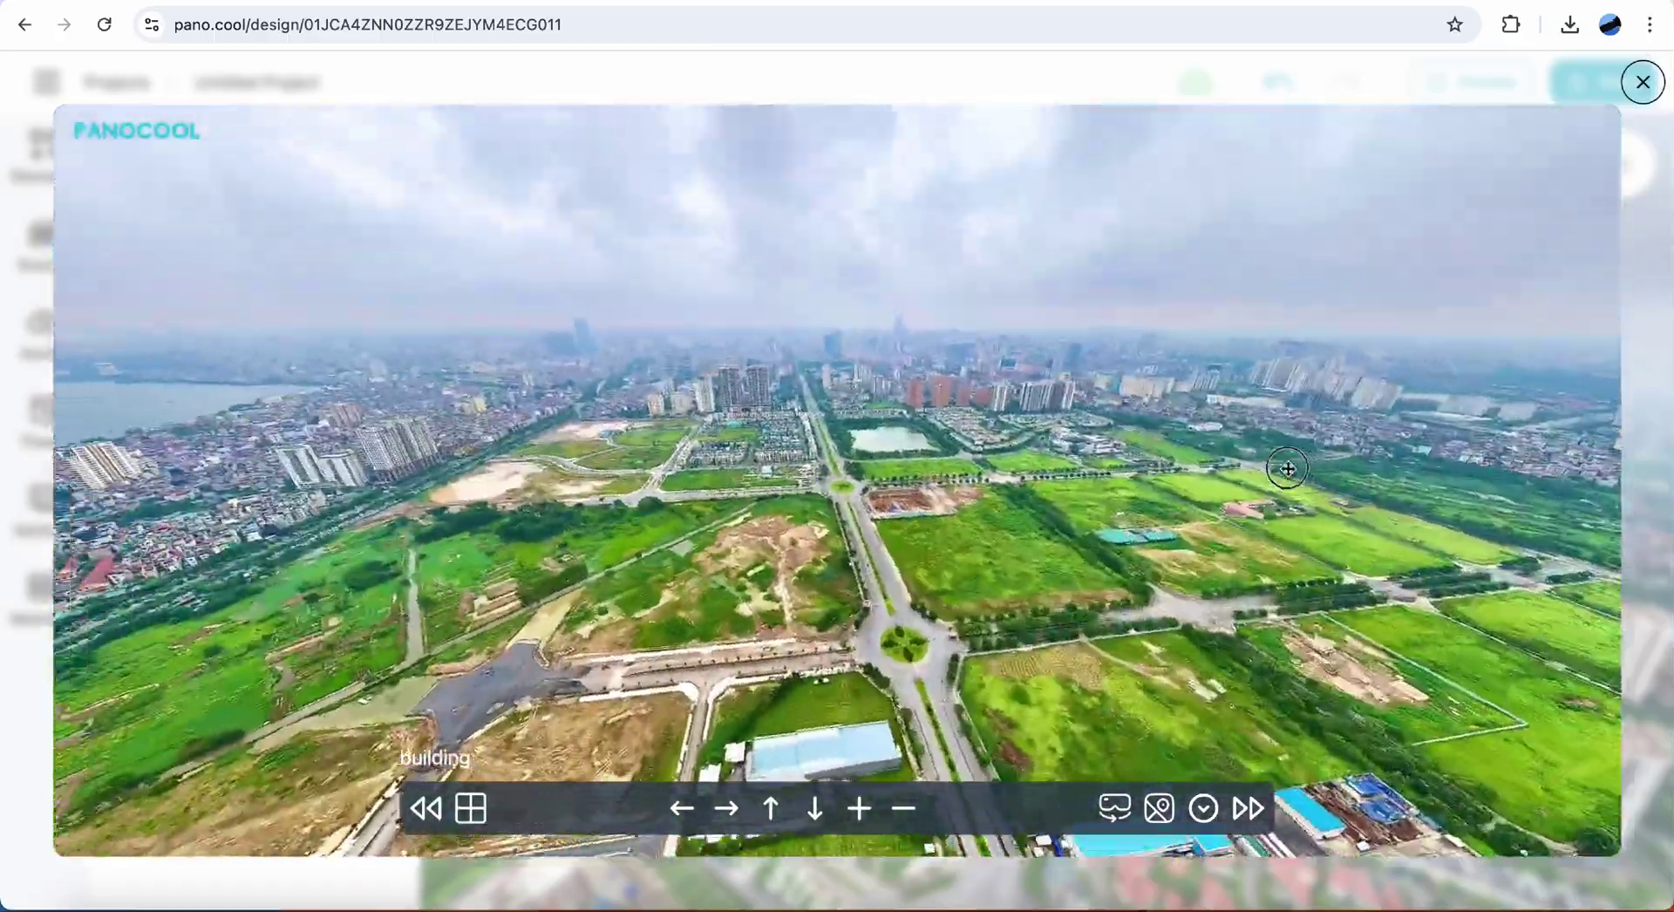
{"action": "left_click_drag", "start_coordinate": [1288, 469], "coordinate": [1598, 156]}
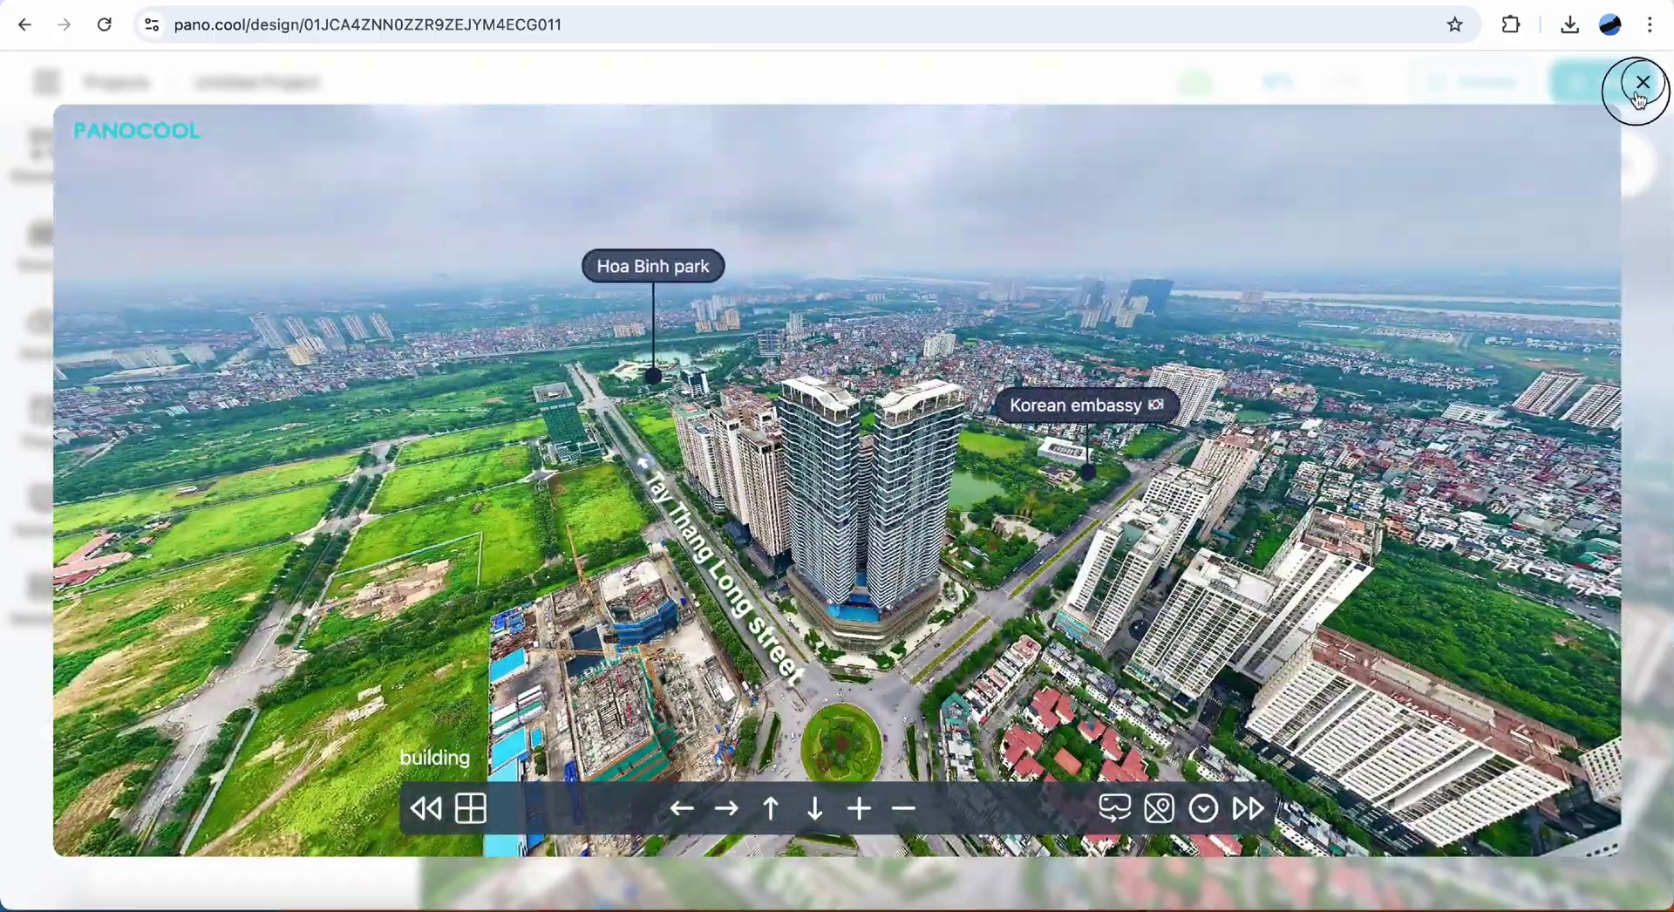
{"action": "left_click", "coordinate": [1642, 81]}
{"action": "left_click", "coordinate": [1619, 166]}
{"action": "left_click_drag", "start_coordinate": [809, 394], "coordinate": [1069, 368]}
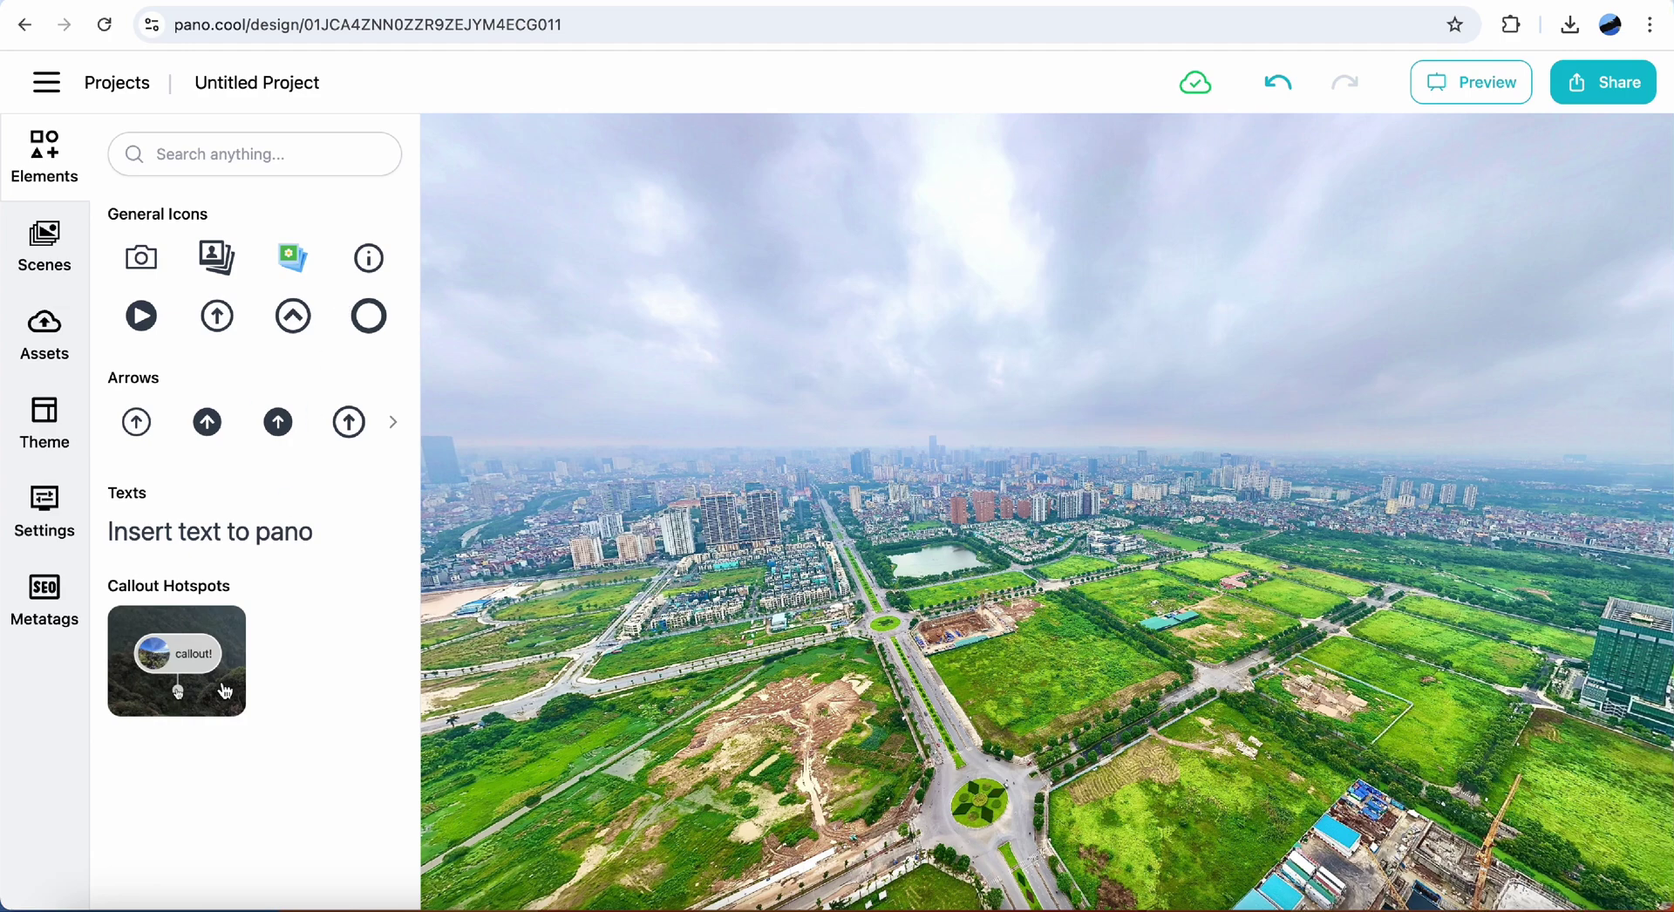
Drop a third callout hotspot over the pond park in the open-field view and open its settings.
{"action": "left_click_drag", "start_coordinate": [178, 689], "coordinate": [930, 556]}
{"action": "left_click", "coordinate": [690, 167]}
Relabel the callout 'Ngoai Giao', give it the Dark blue colour scheme, and save.
{"action": "left_click", "coordinate": [254, 289]}
{"action": "triple_click", "coordinate": [253, 282]}
{"action": "type", "text": "Ngoai Giao Doan park"}
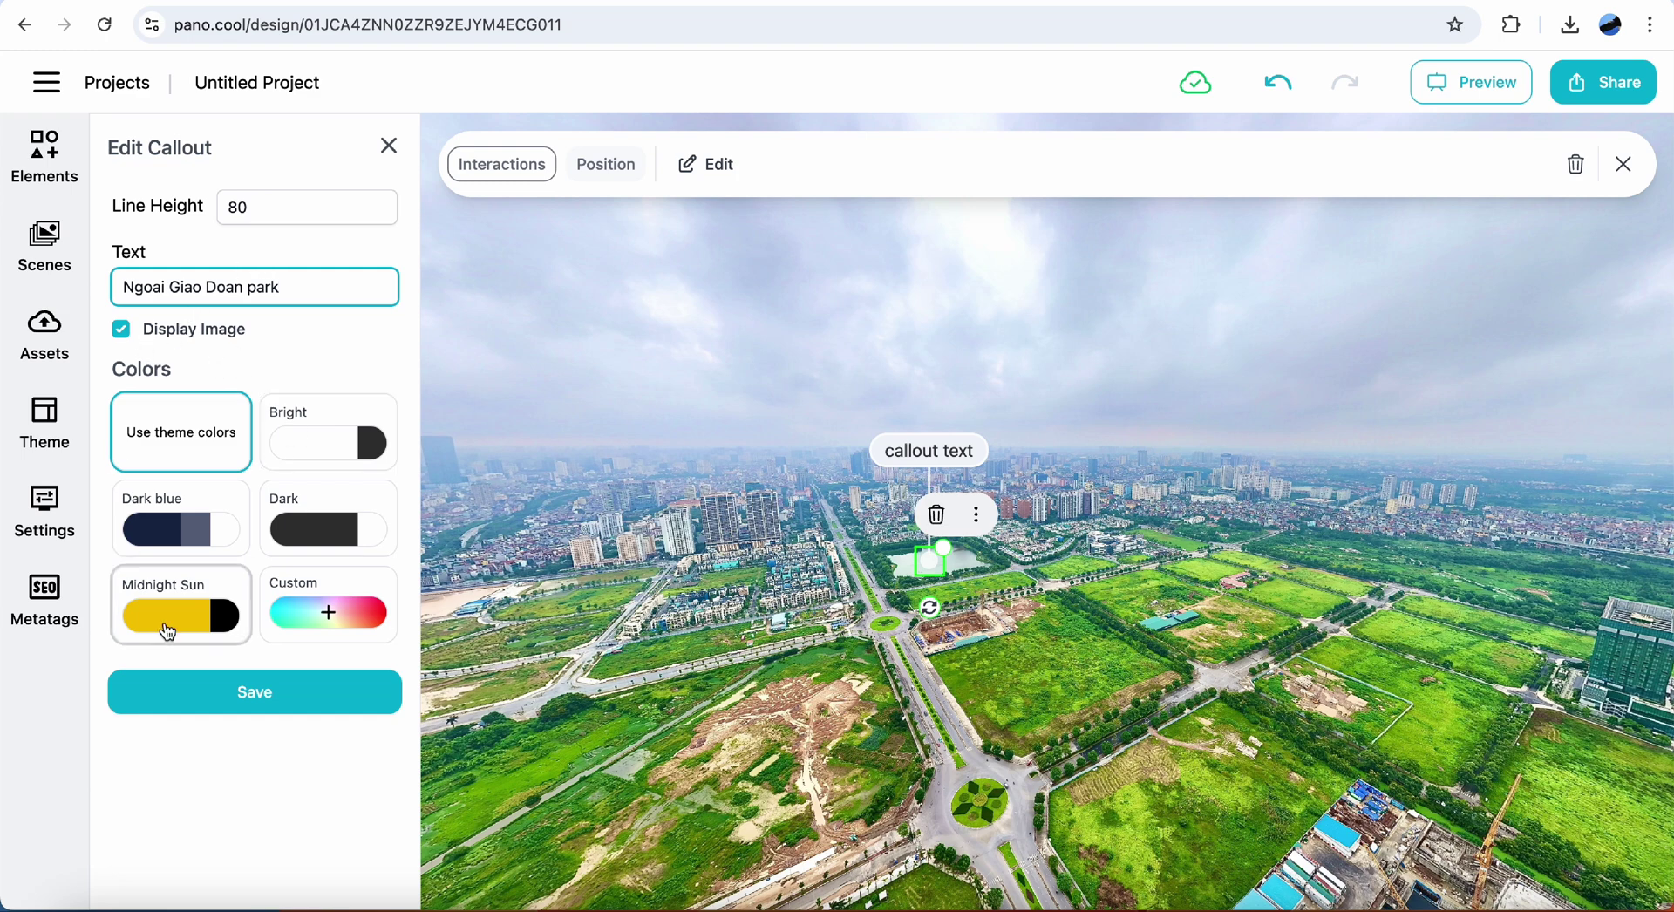
{"action": "left_click", "coordinate": [185, 536]}
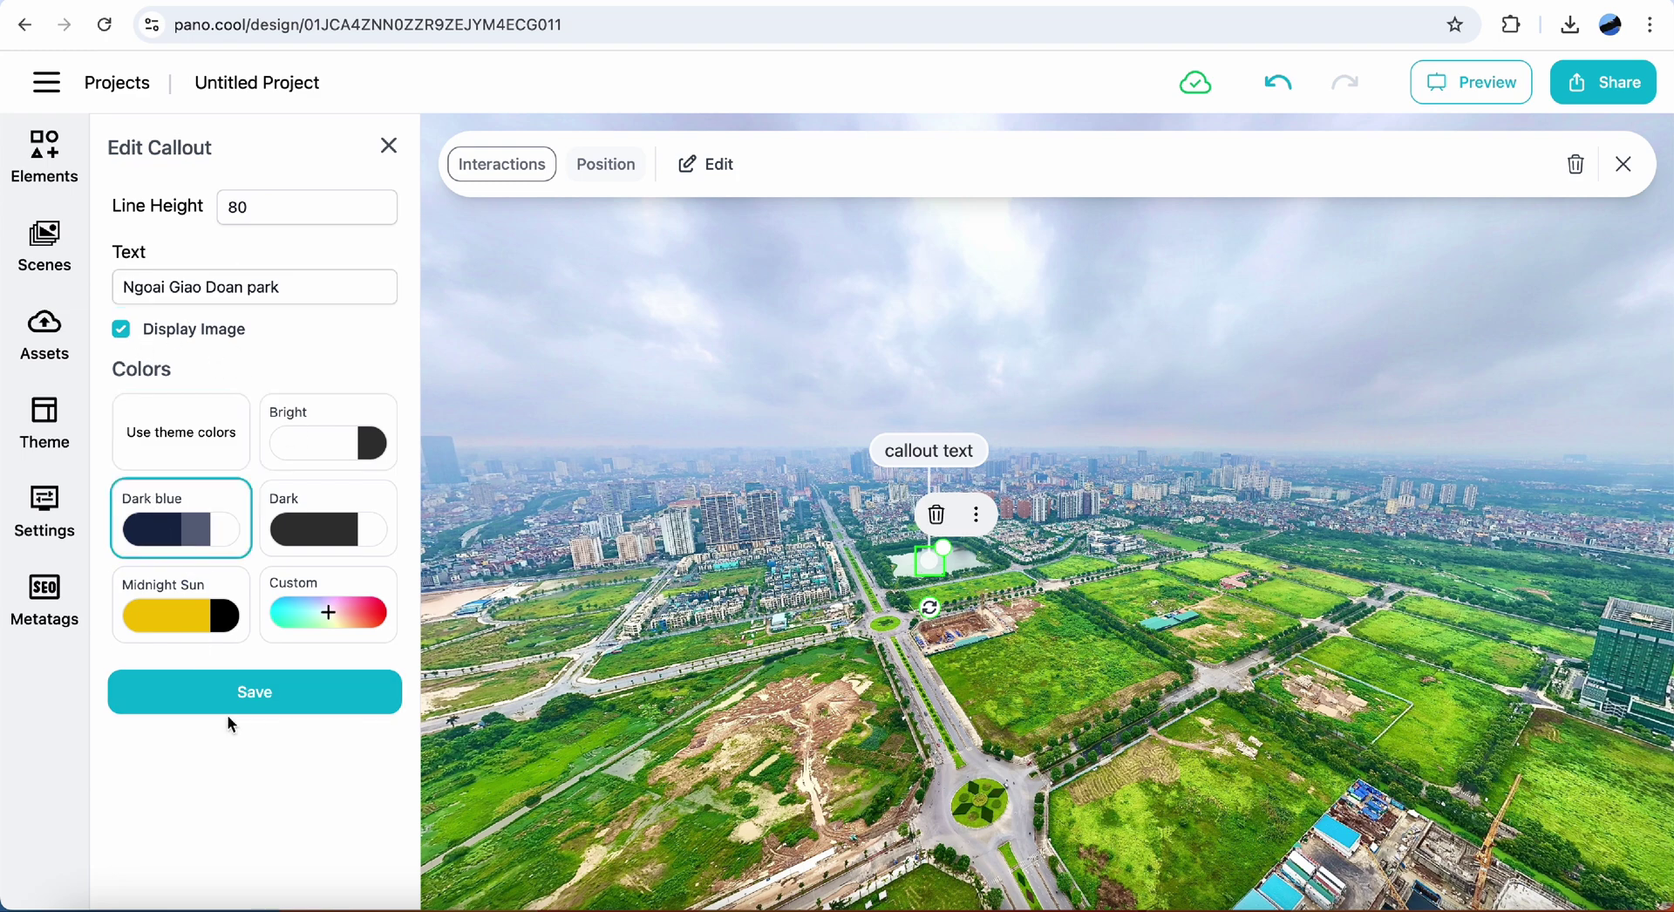
{"action": "left_click", "coordinate": [293, 697]}
Switch the callout to a Custom scheme with teal #1BC7B1, save it, and close editing.
{"action": "left_click", "coordinate": [323, 614]}
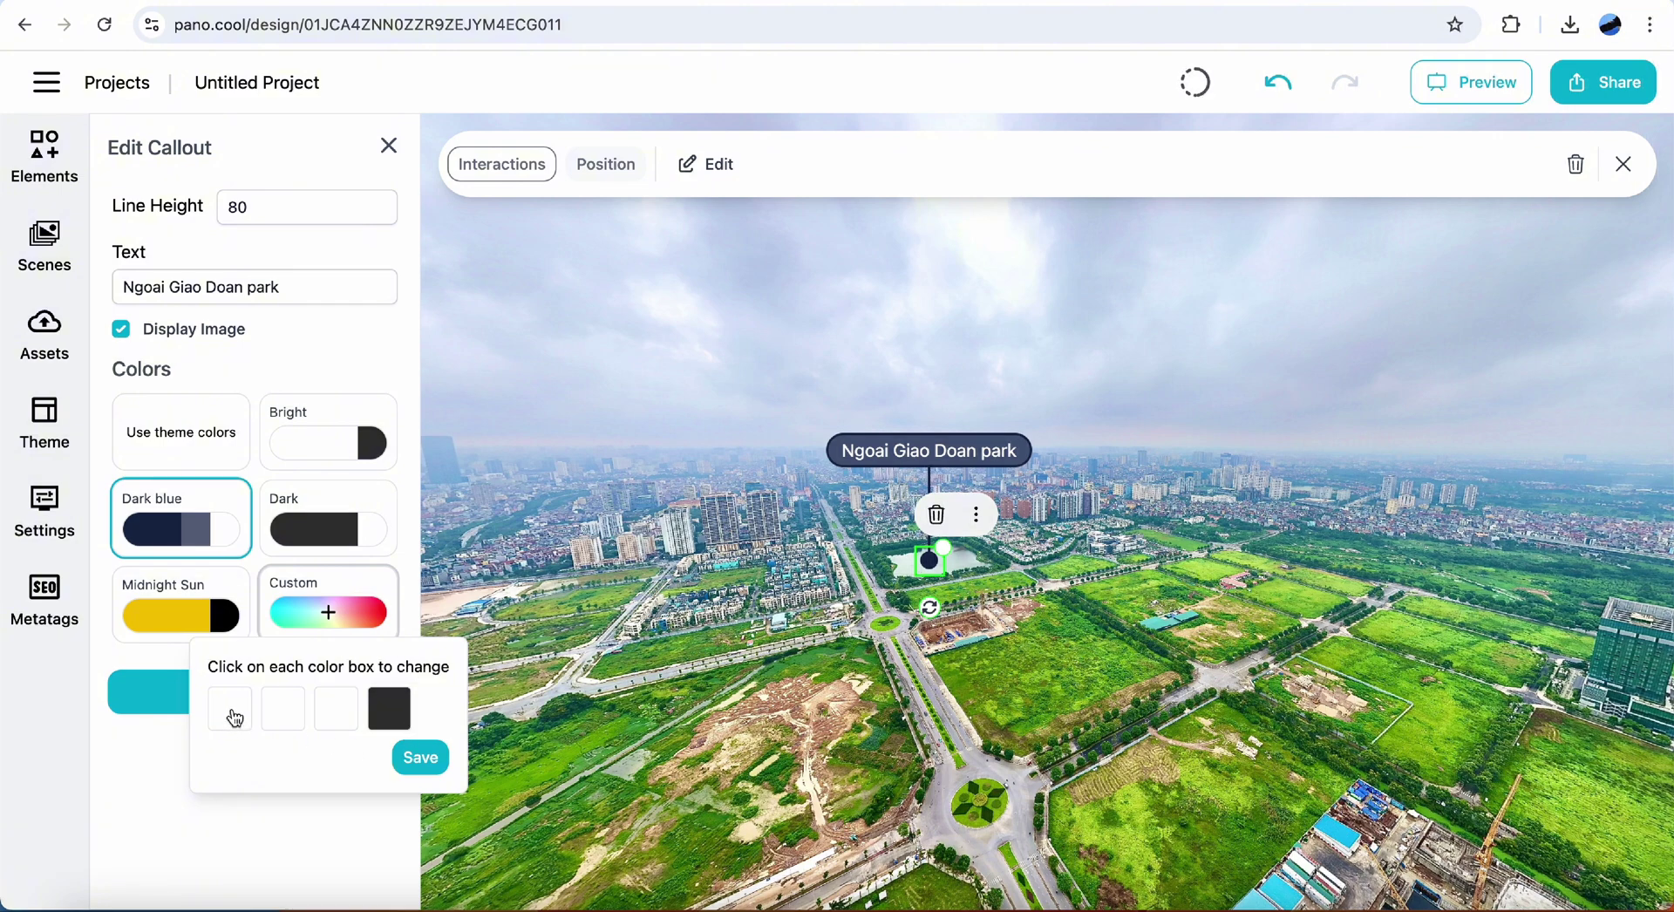
{"action": "left_click", "coordinate": [391, 713]}
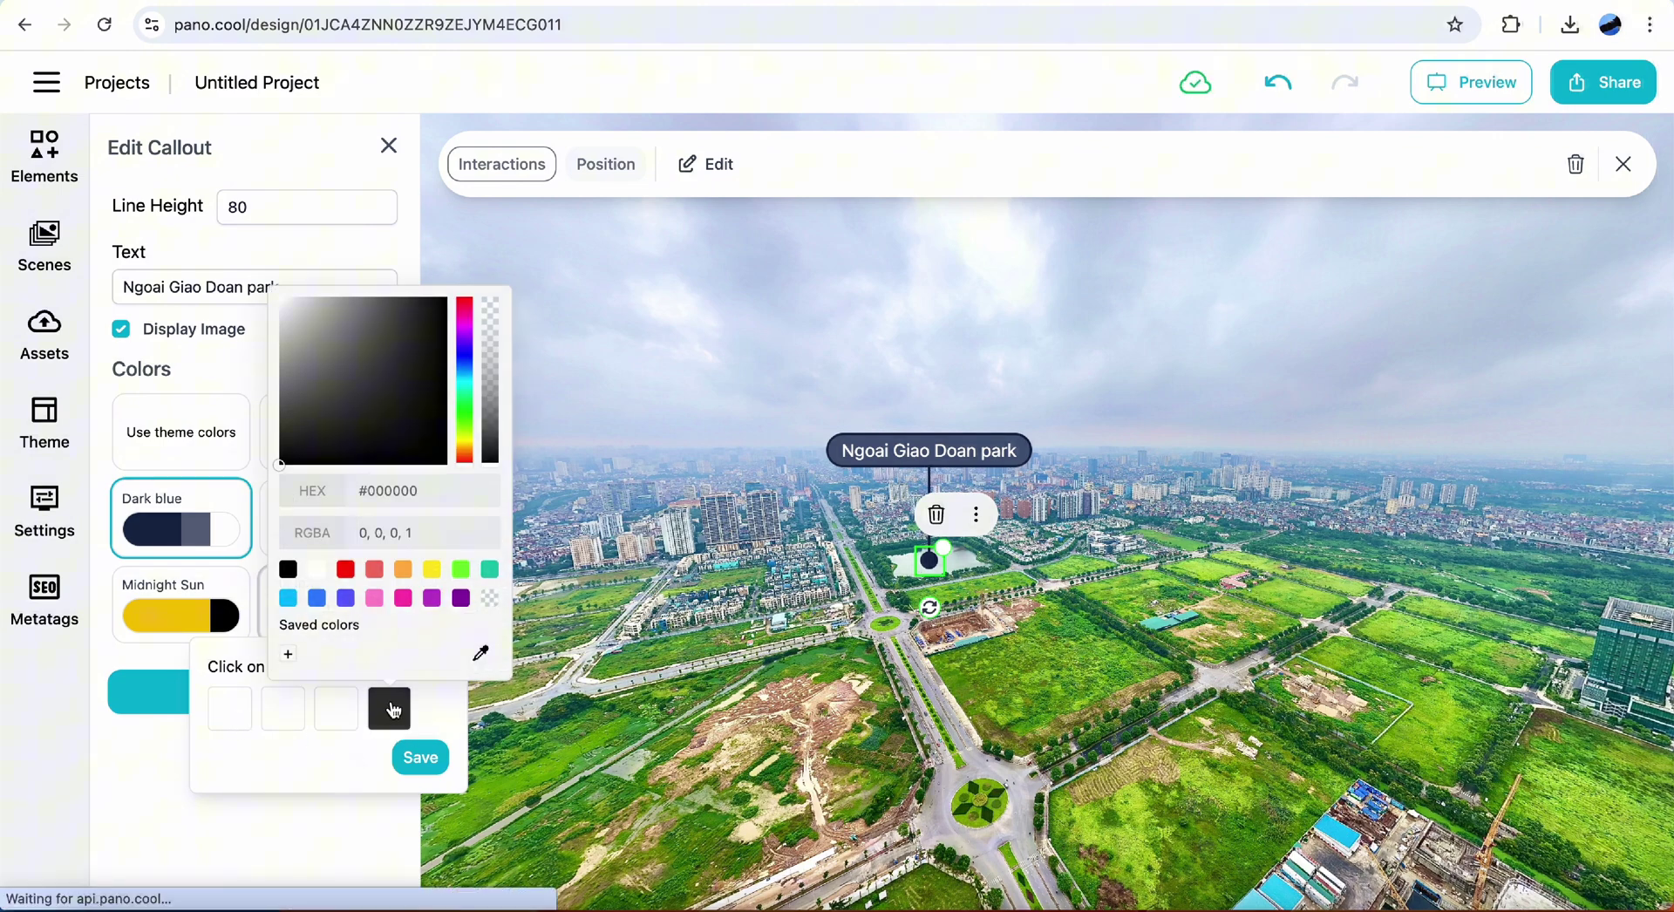
{"action": "left_click", "coordinate": [488, 569]}
{"action": "left_click", "coordinate": [461, 572]}
{"action": "left_click", "coordinate": [490, 570]}
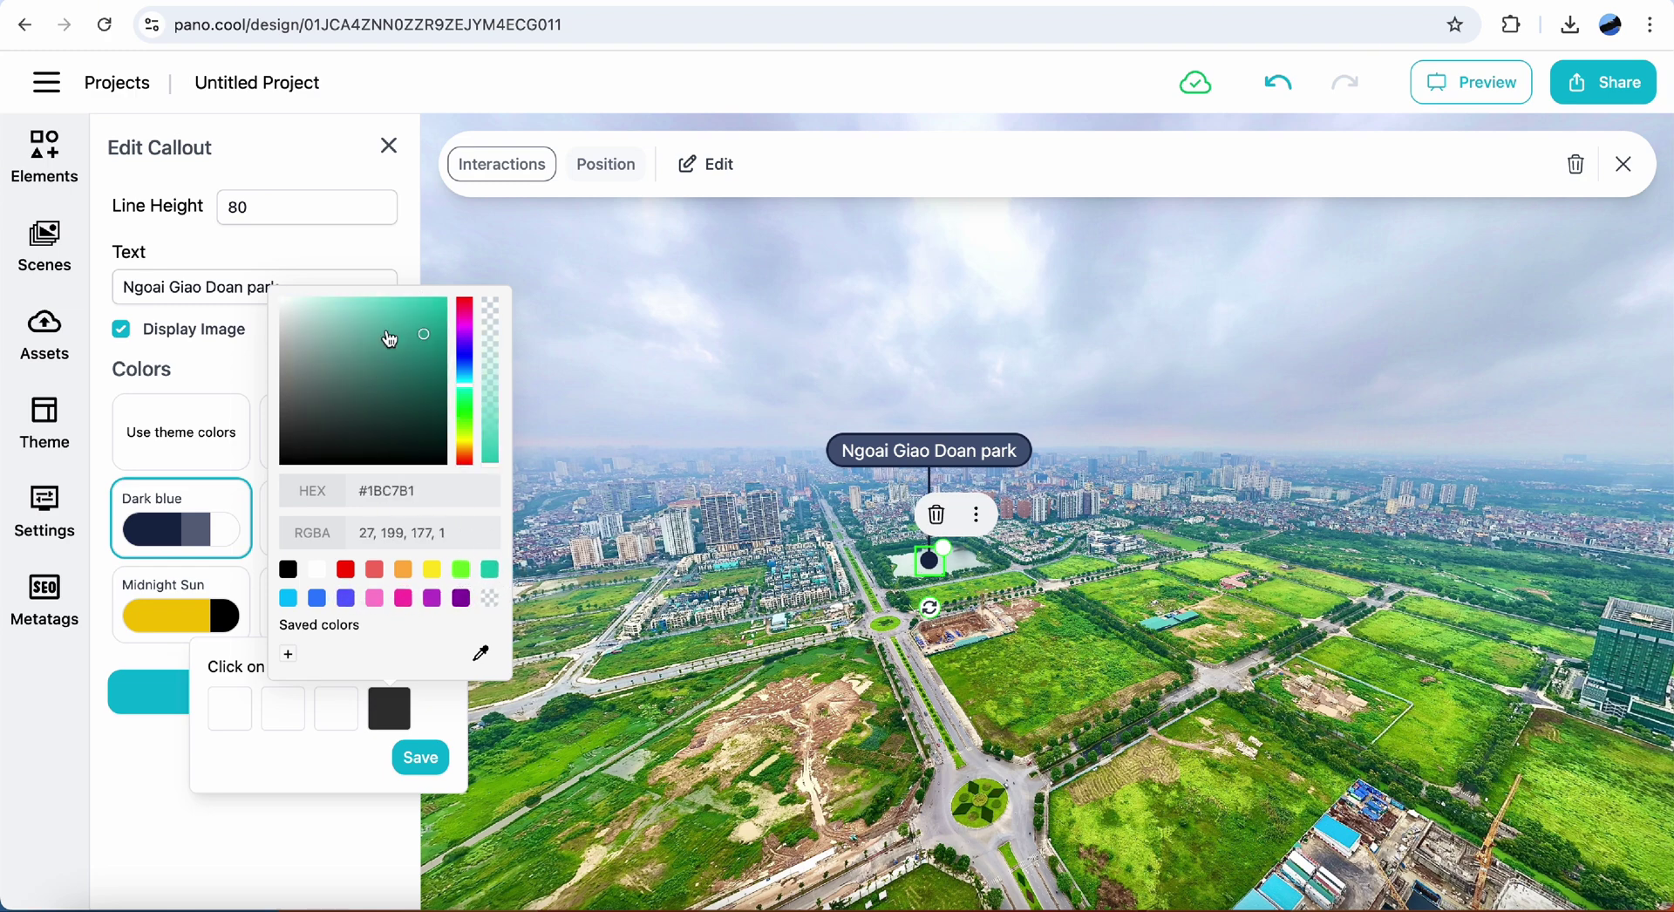
{"action": "left_click", "coordinate": [360, 789]}
{"action": "left_click", "coordinate": [426, 759]}
{"action": "left_click", "coordinate": [354, 693]}
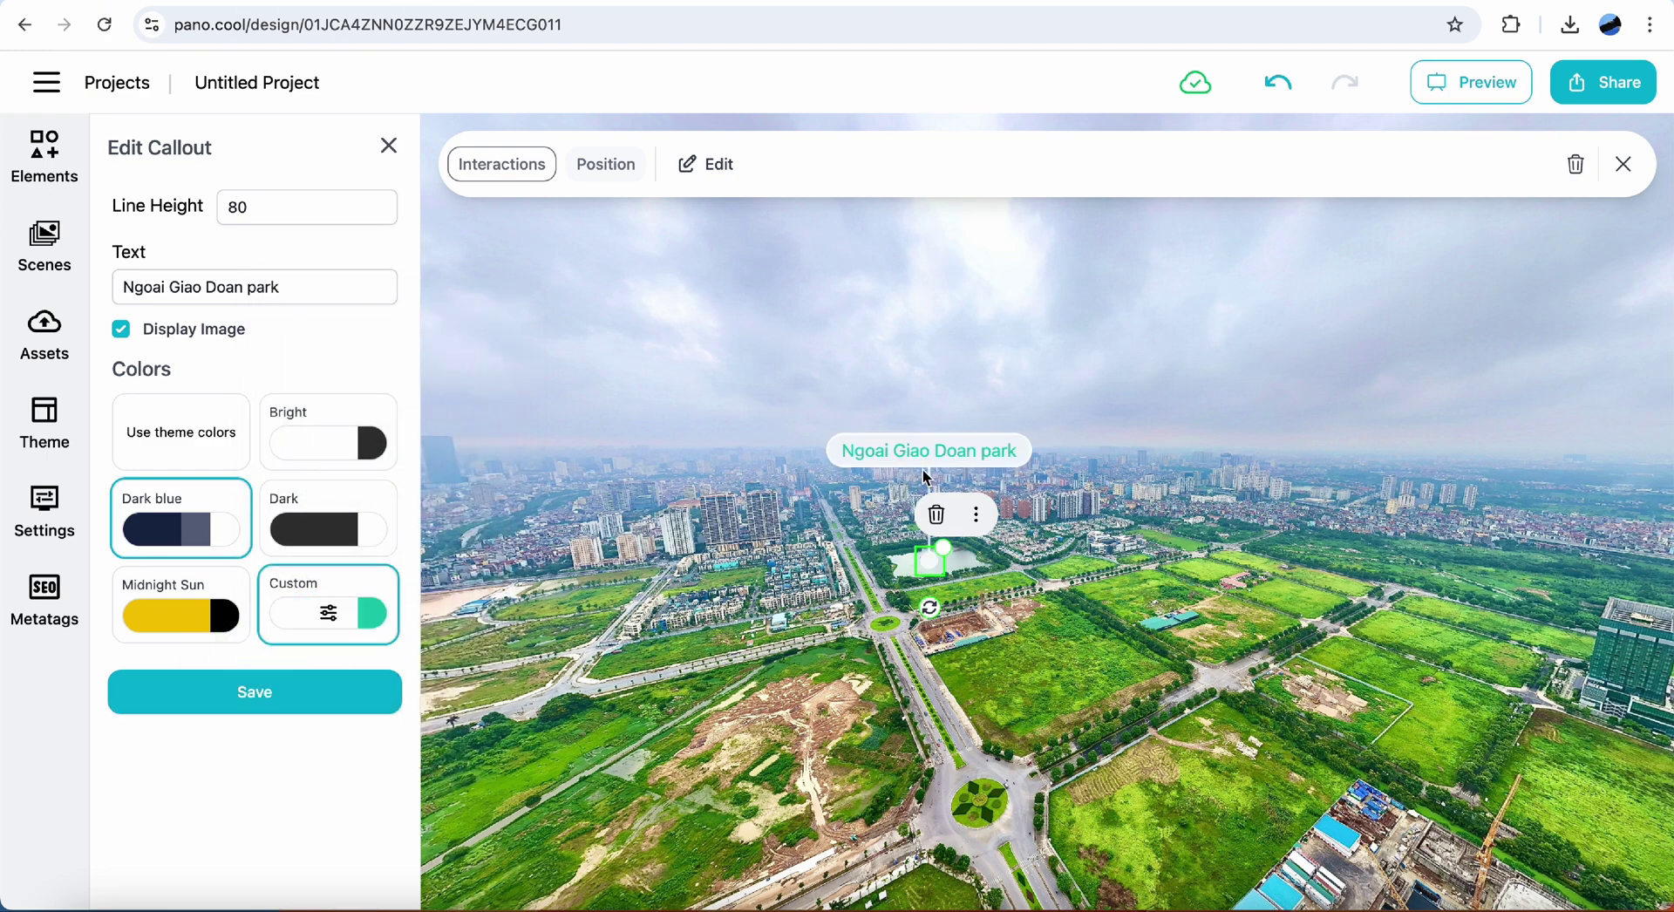
{"action": "left_click", "coordinate": [1620, 166]}
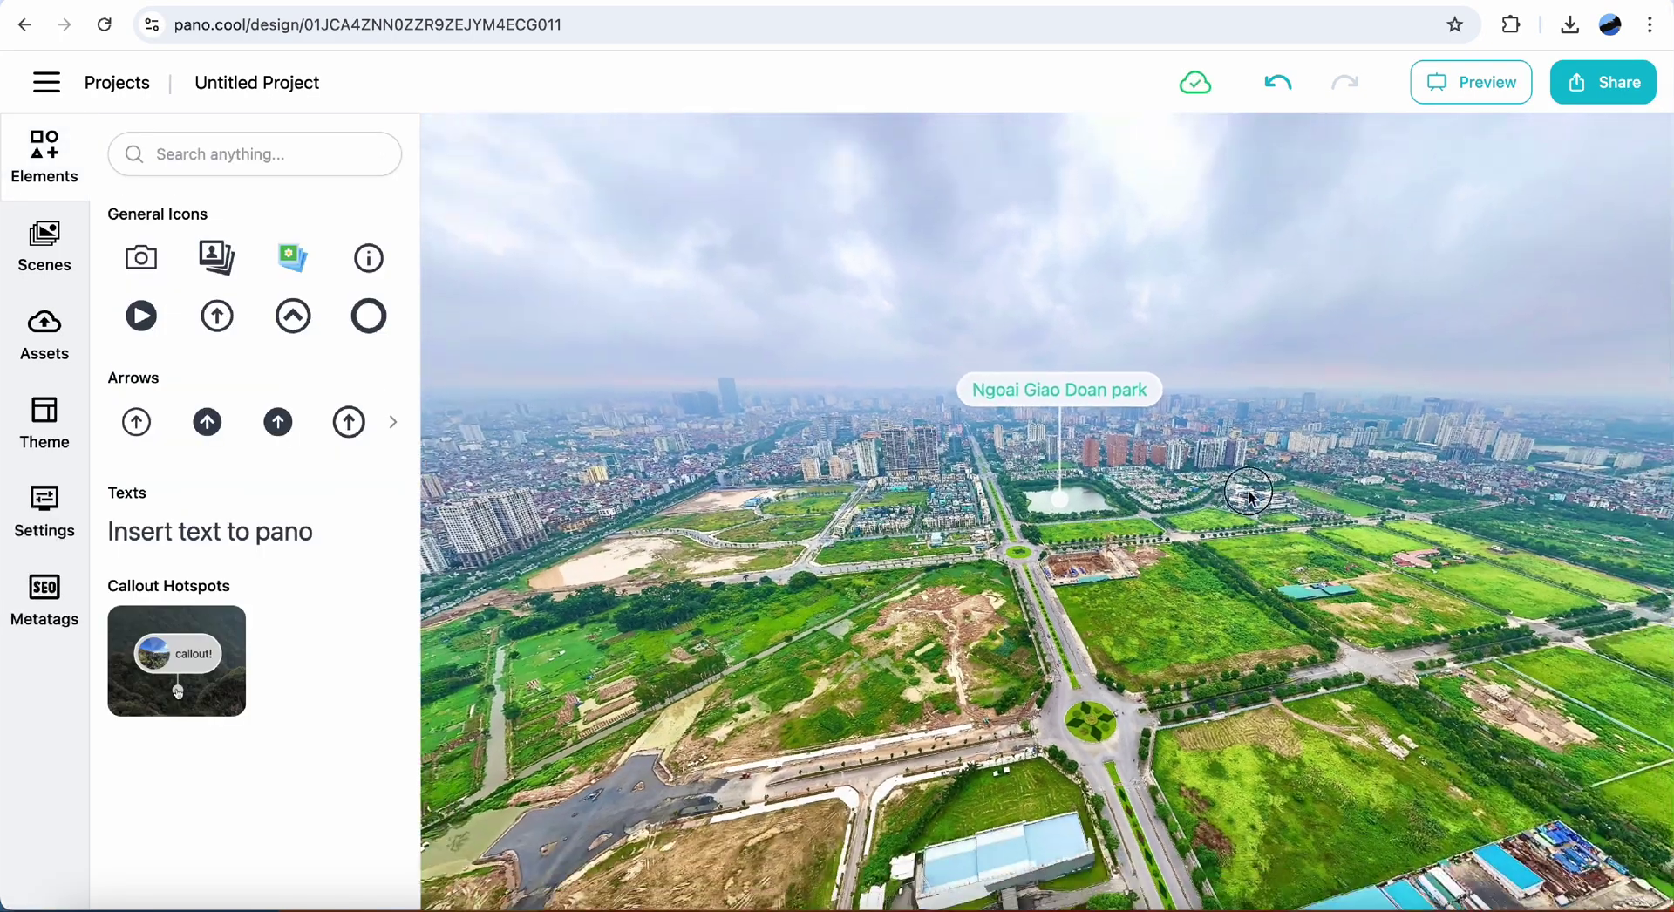
Rotate the panorama and place a new callout hotspot near the centre of the aerial view.
{"action": "left_click_drag", "start_coordinate": [1249, 496], "coordinate": [1032, 546]}
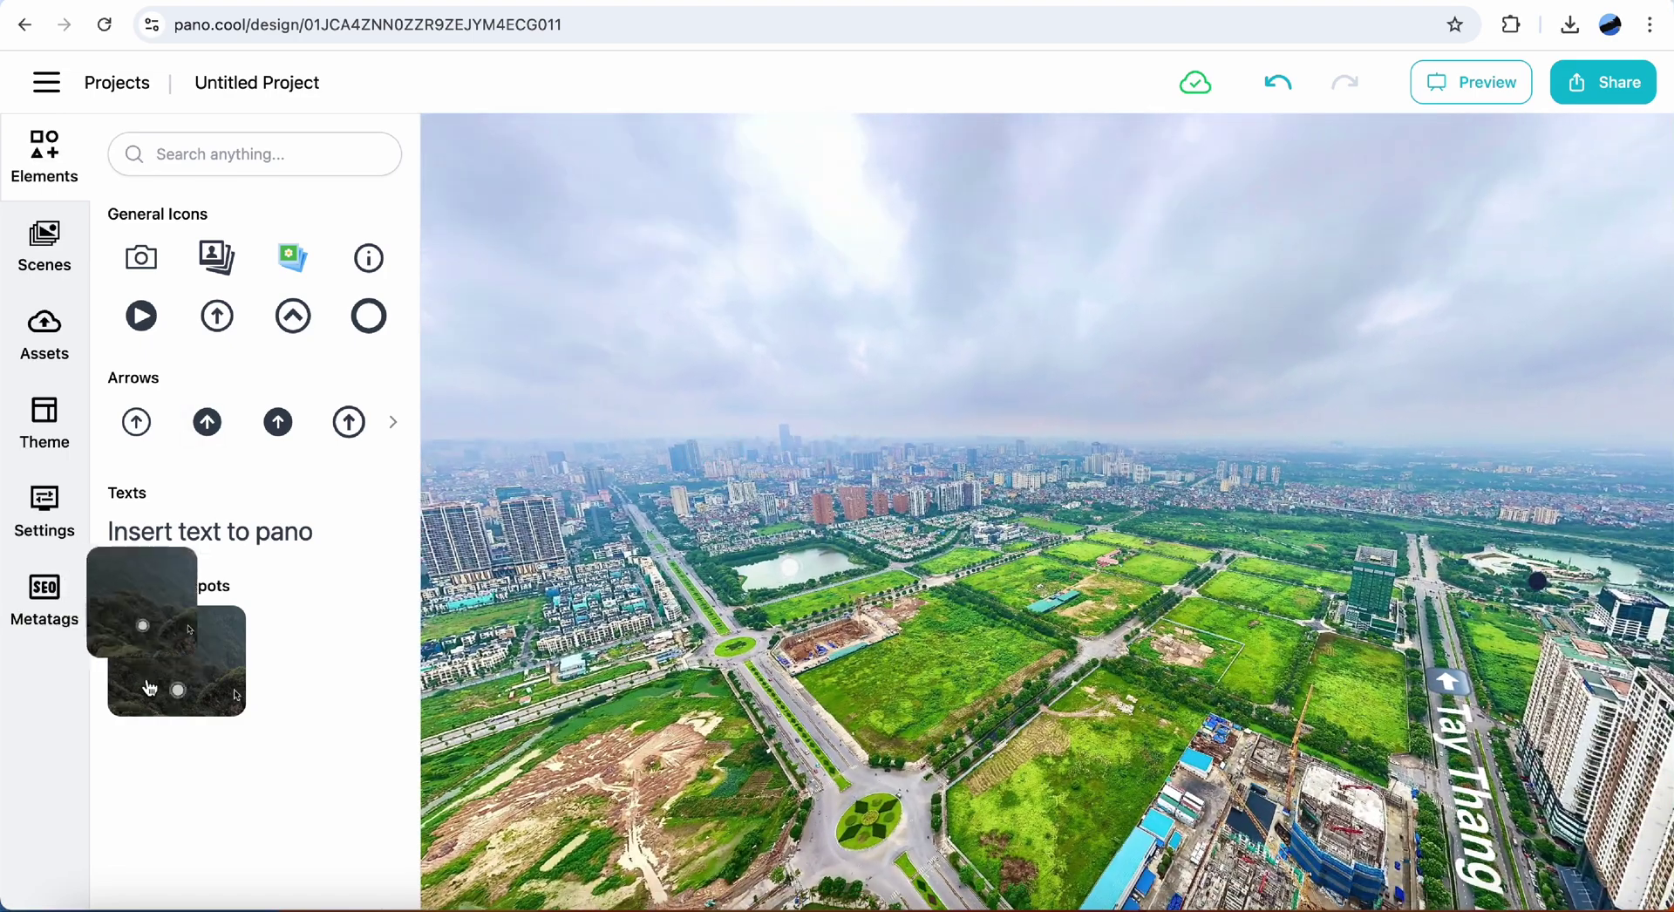
{"action": "left_click_drag", "start_coordinate": [150, 689], "coordinate": [1047, 513]}
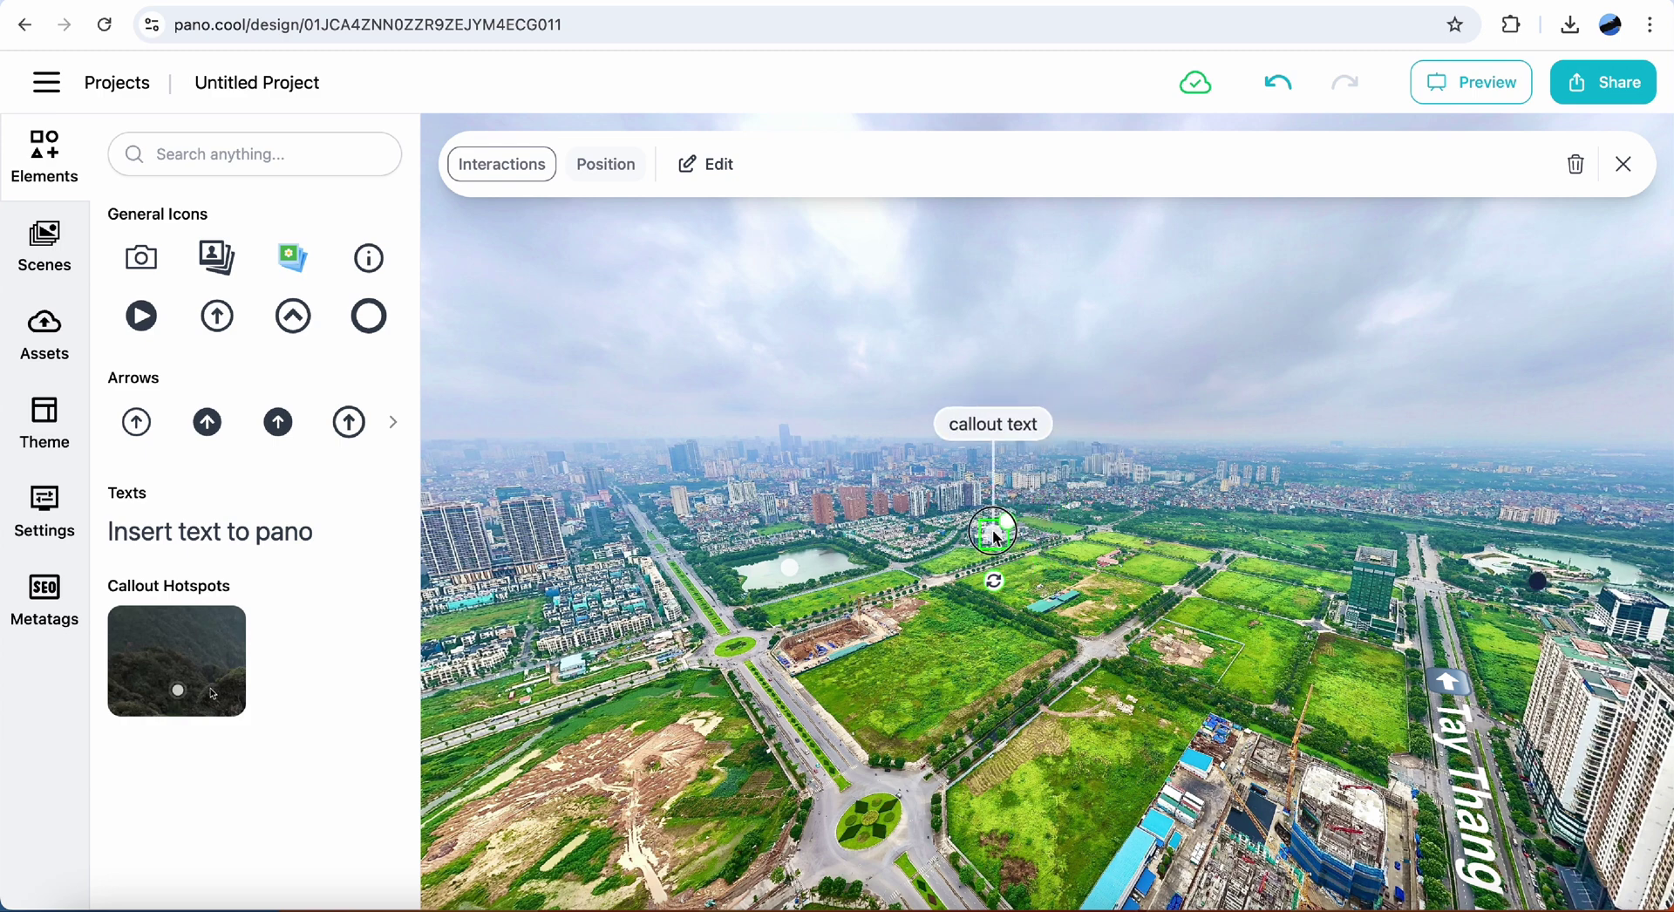
{"action": "left_click", "coordinate": [710, 164]}
{"action": "left_click", "coordinate": [311, 291]}
Label the new callout 'school' followed by a book emoji and save it.
{"action": "left_click", "coordinate": [310, 290]}
{"action": "triple_click", "coordinate": [311, 290]}
{"action": "type", "text": "school"}
{"action": "key", "text": "ctrl+super+space"}
{"action": "type", "text": "schoo"}
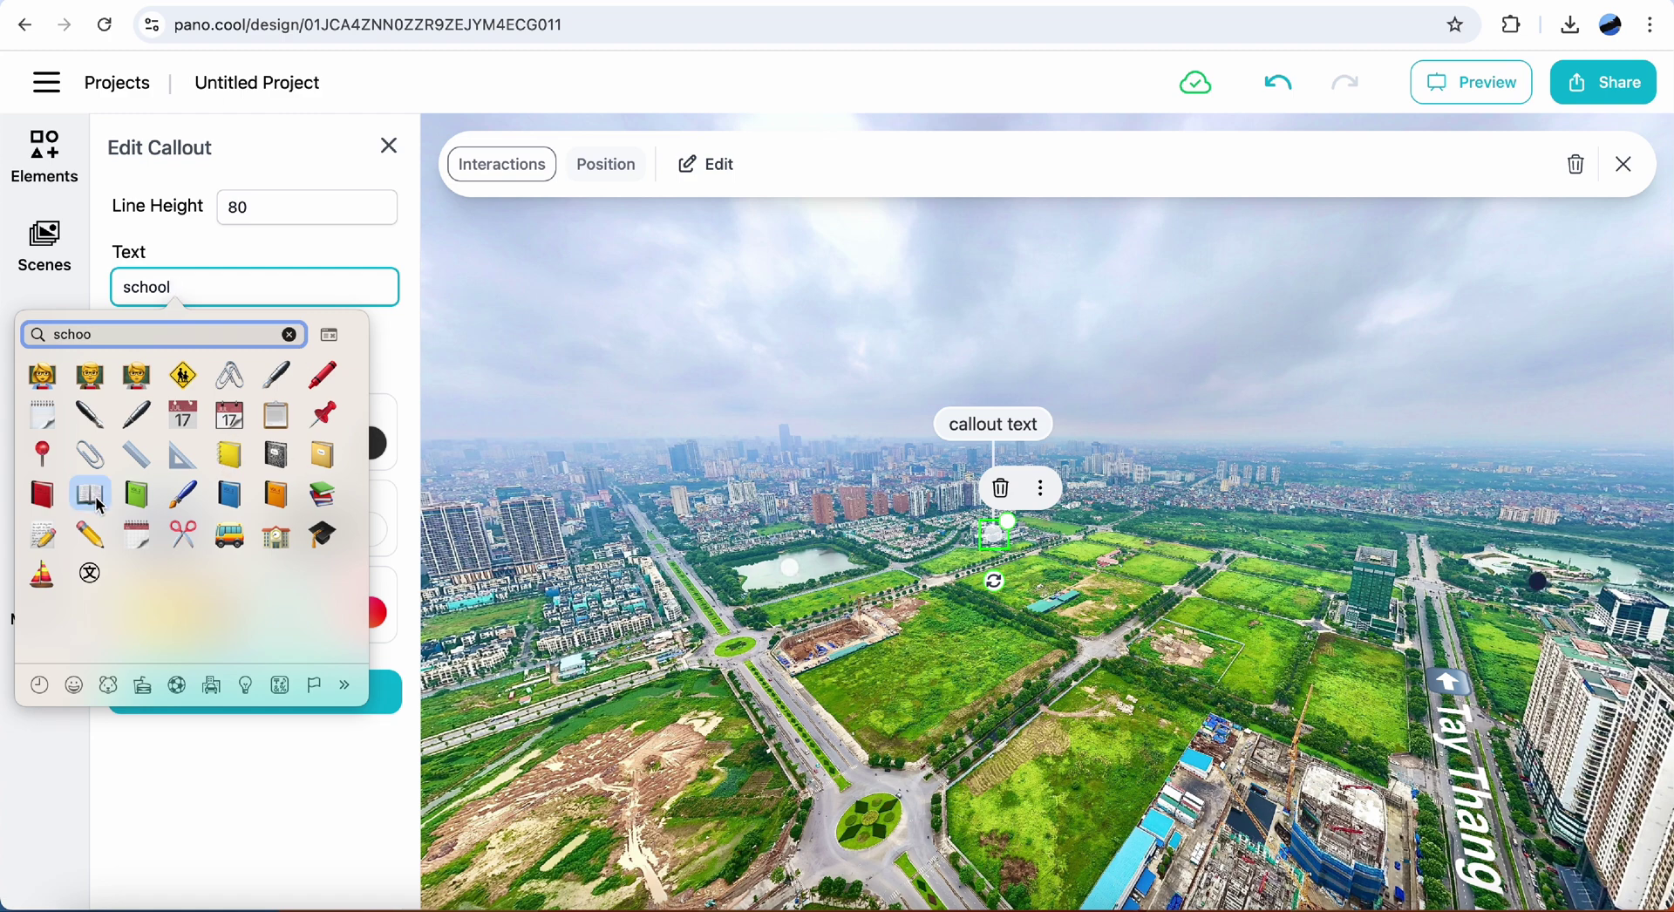
{"action": "key", "text": "Escape"}
{"action": "left_click", "coordinate": [249, 698]}
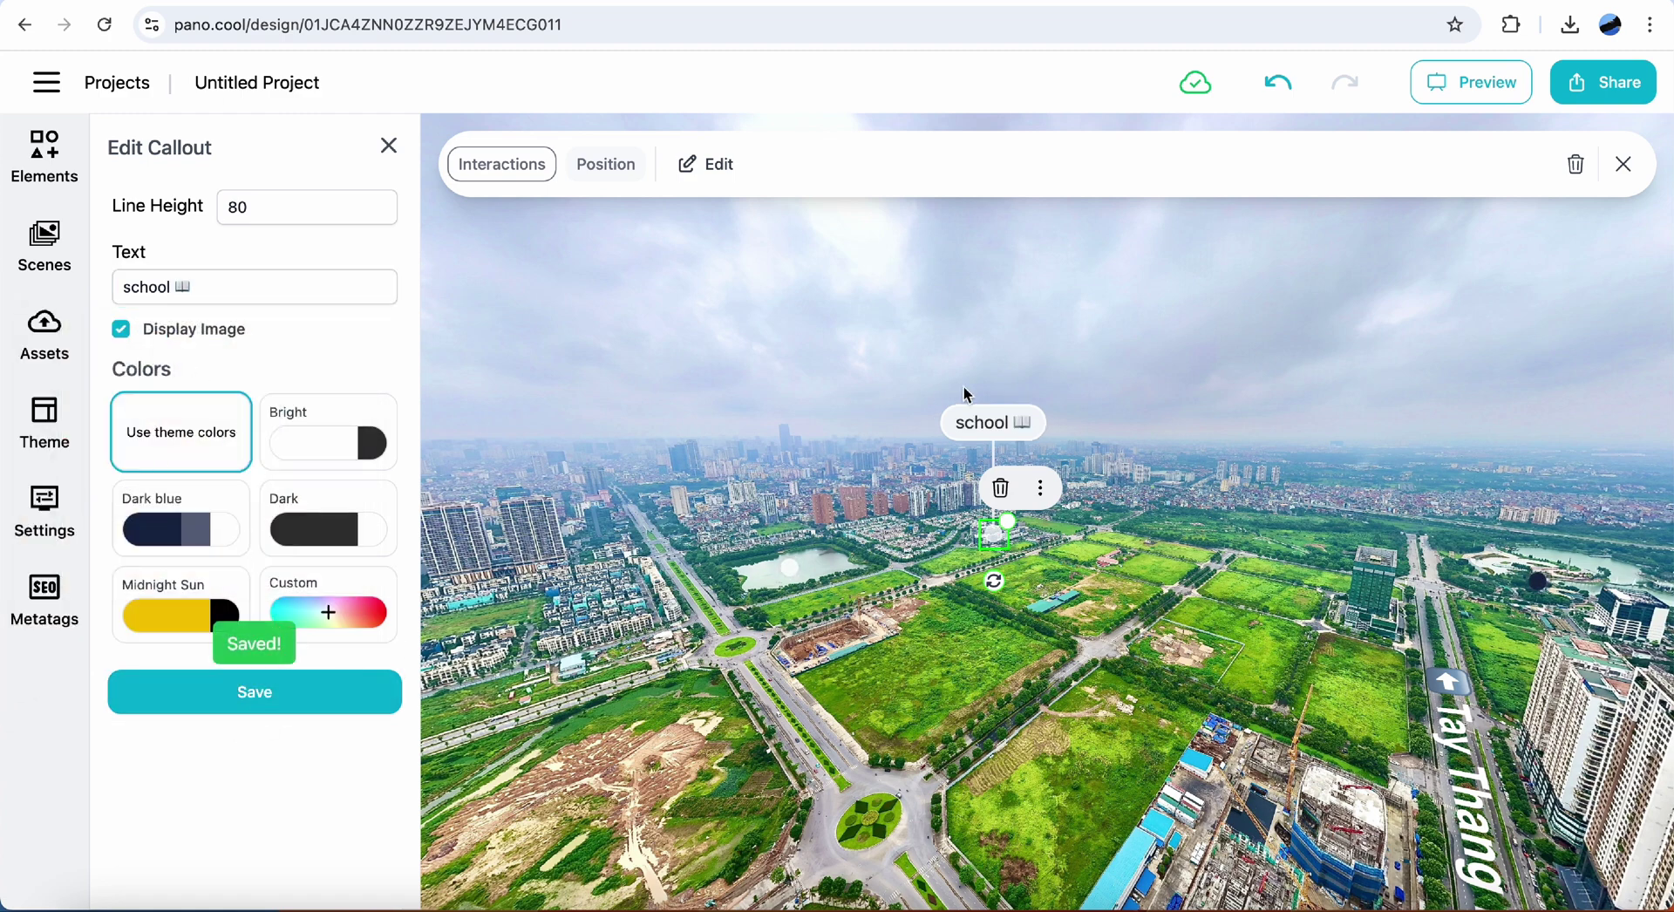
Place a new callout on the twin towers that navigates to the living room scene.
{"action": "left_click", "coordinate": [1623, 164]}
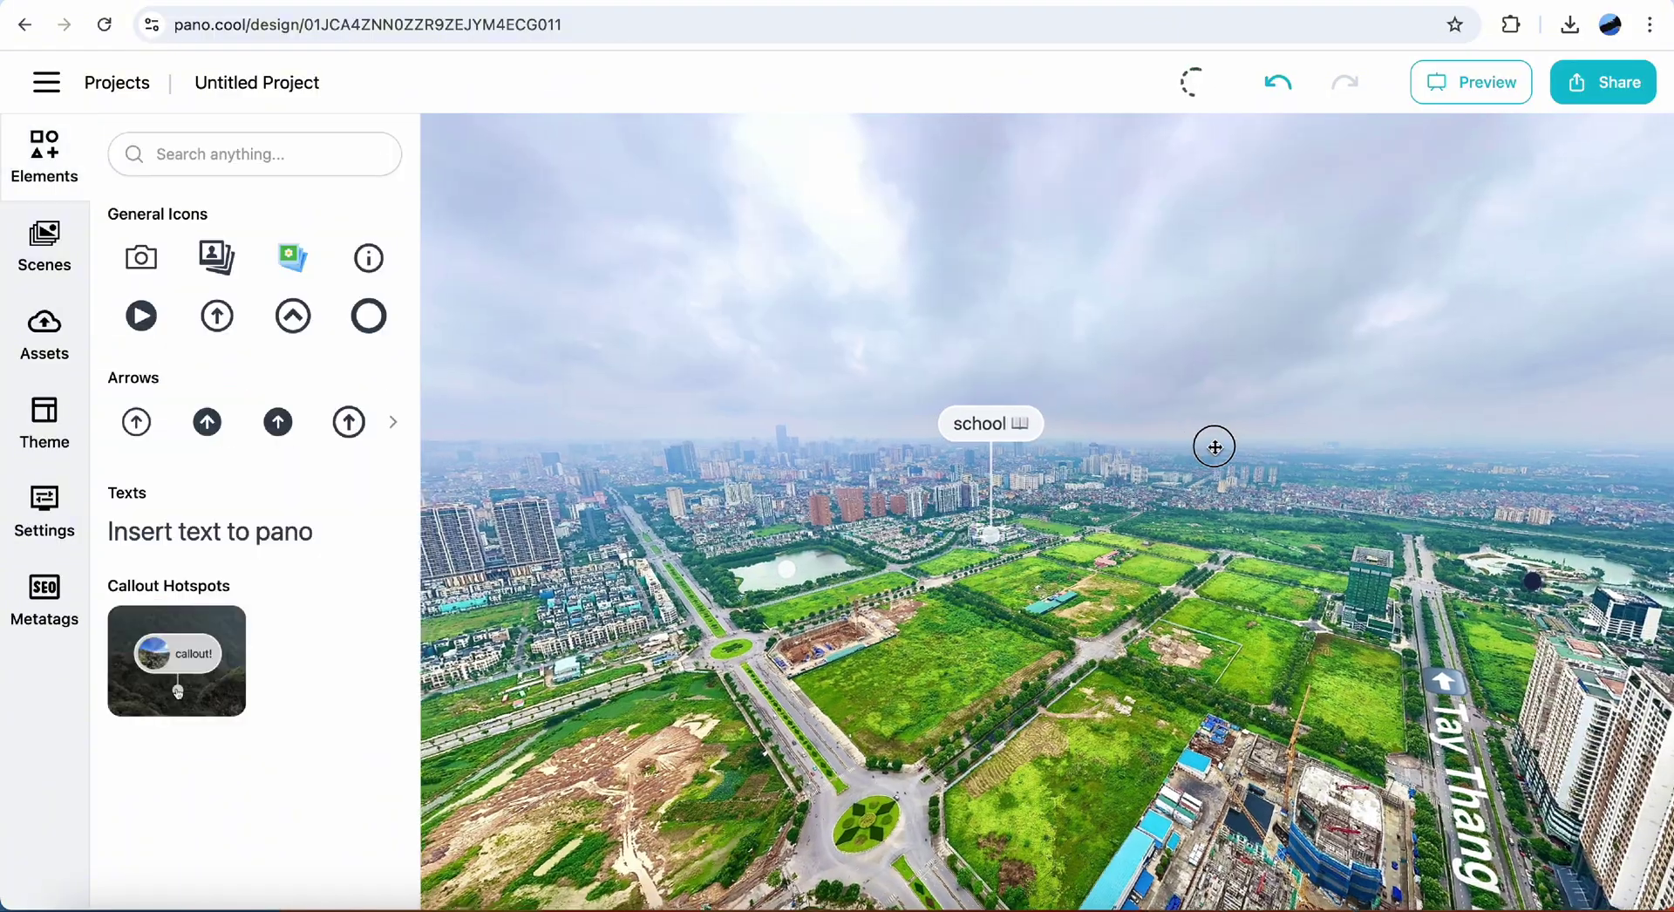
{"action": "left_click_drag", "start_coordinate": [1230, 444], "coordinate": [1017, 543]}
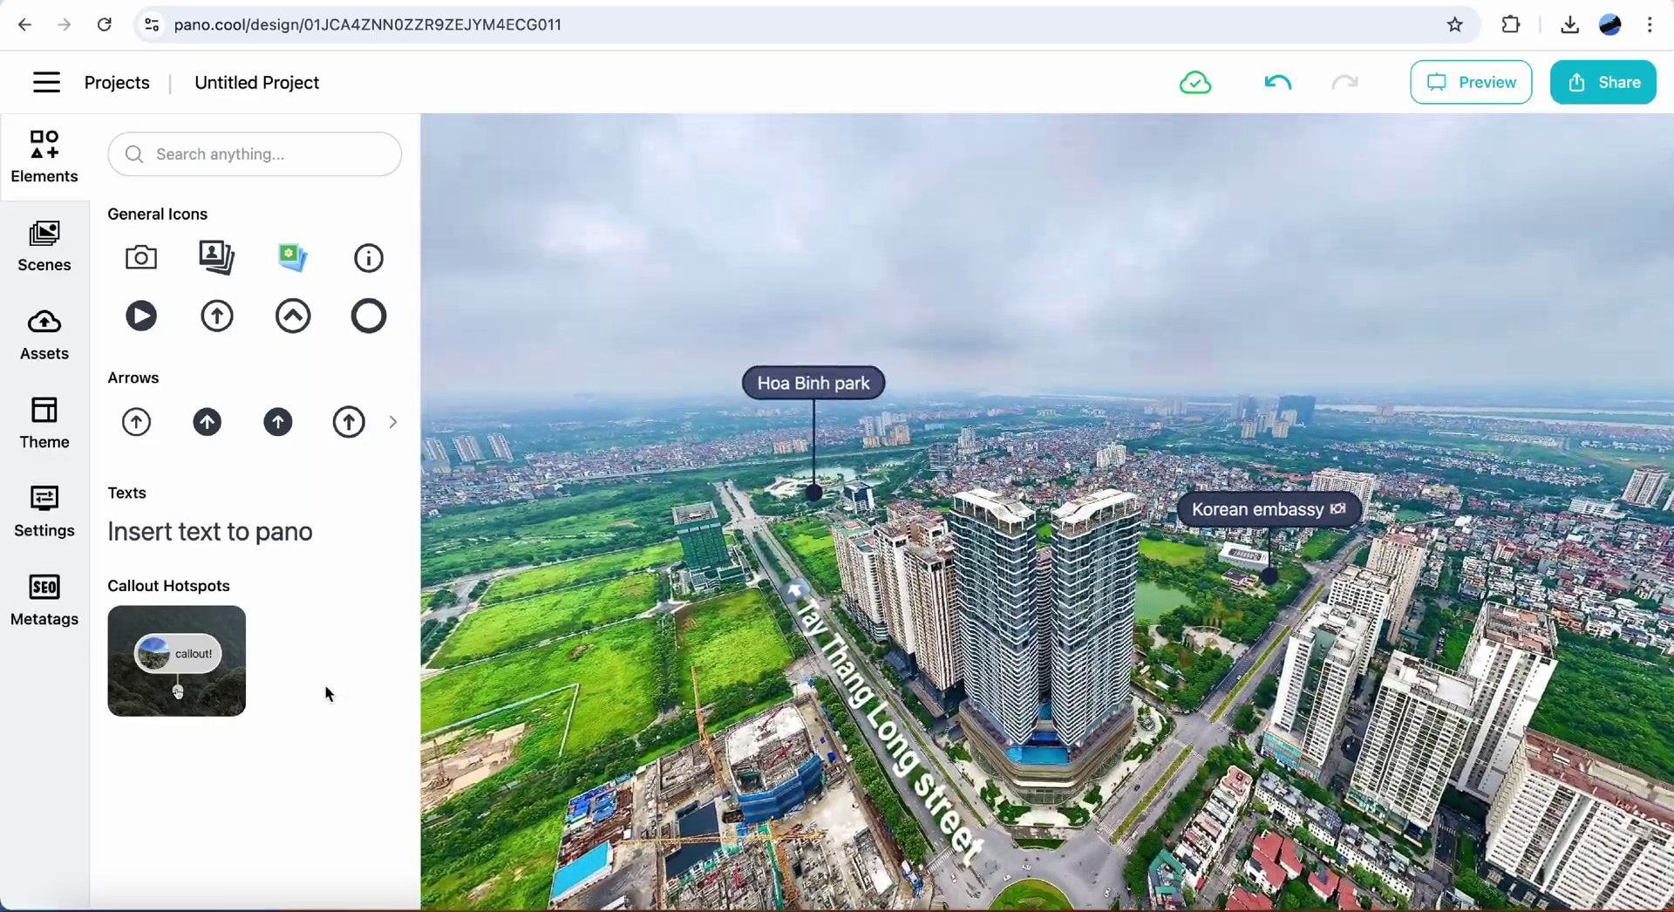
{"action": "left_click_drag", "start_coordinate": [182, 687], "coordinate": [1035, 569]}
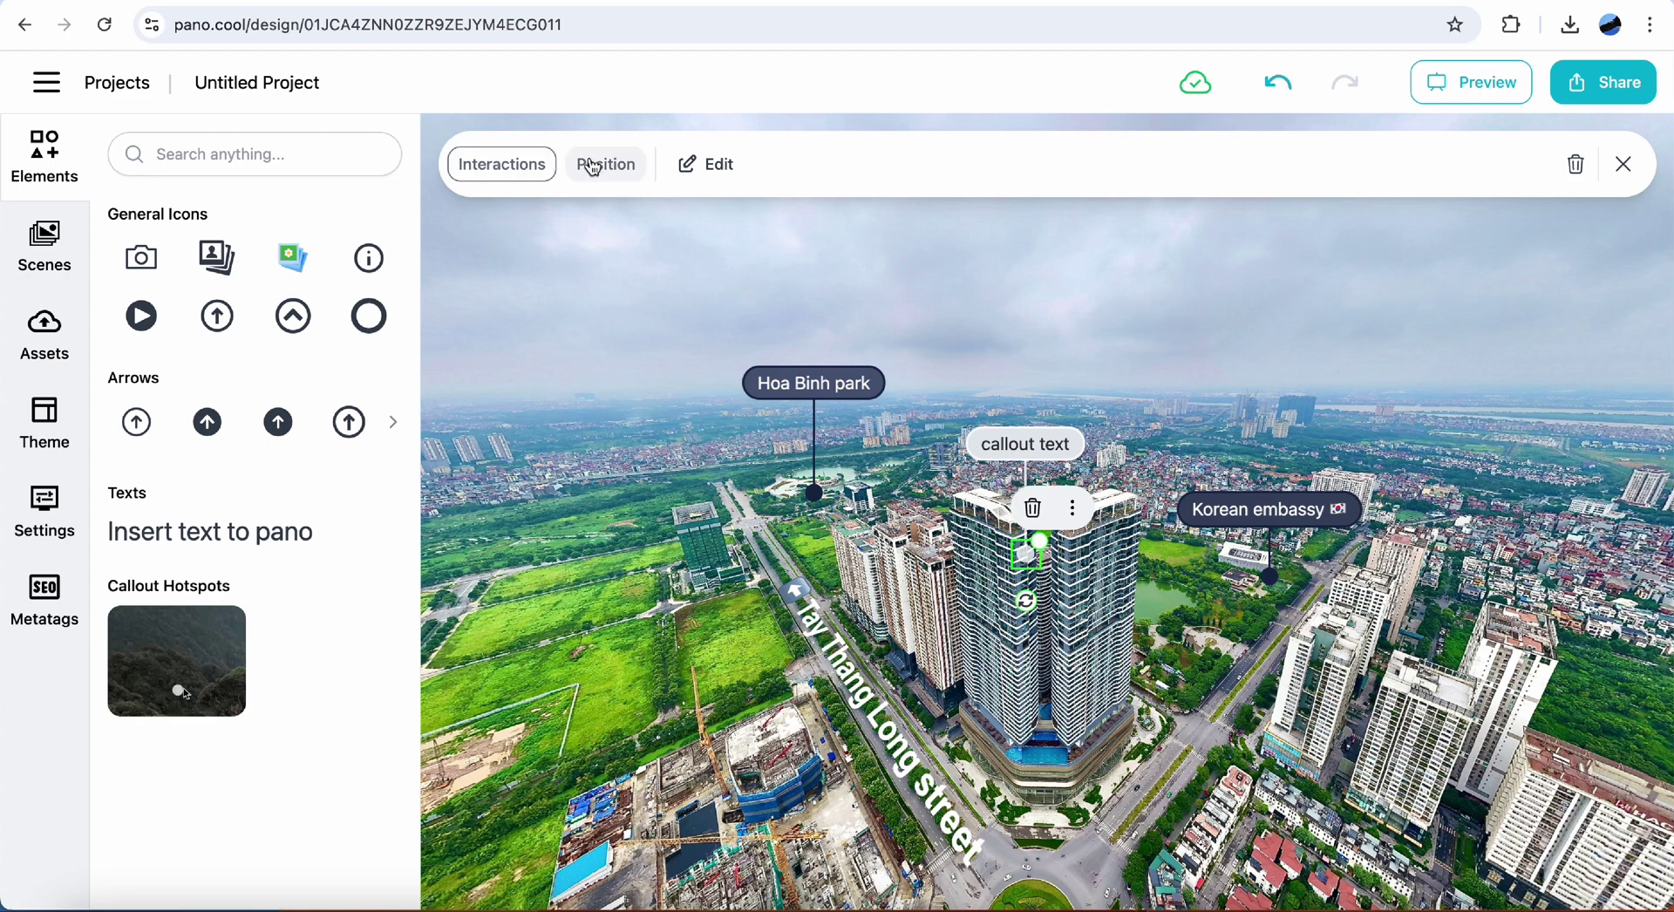
{"action": "left_click", "coordinate": [517, 177]}
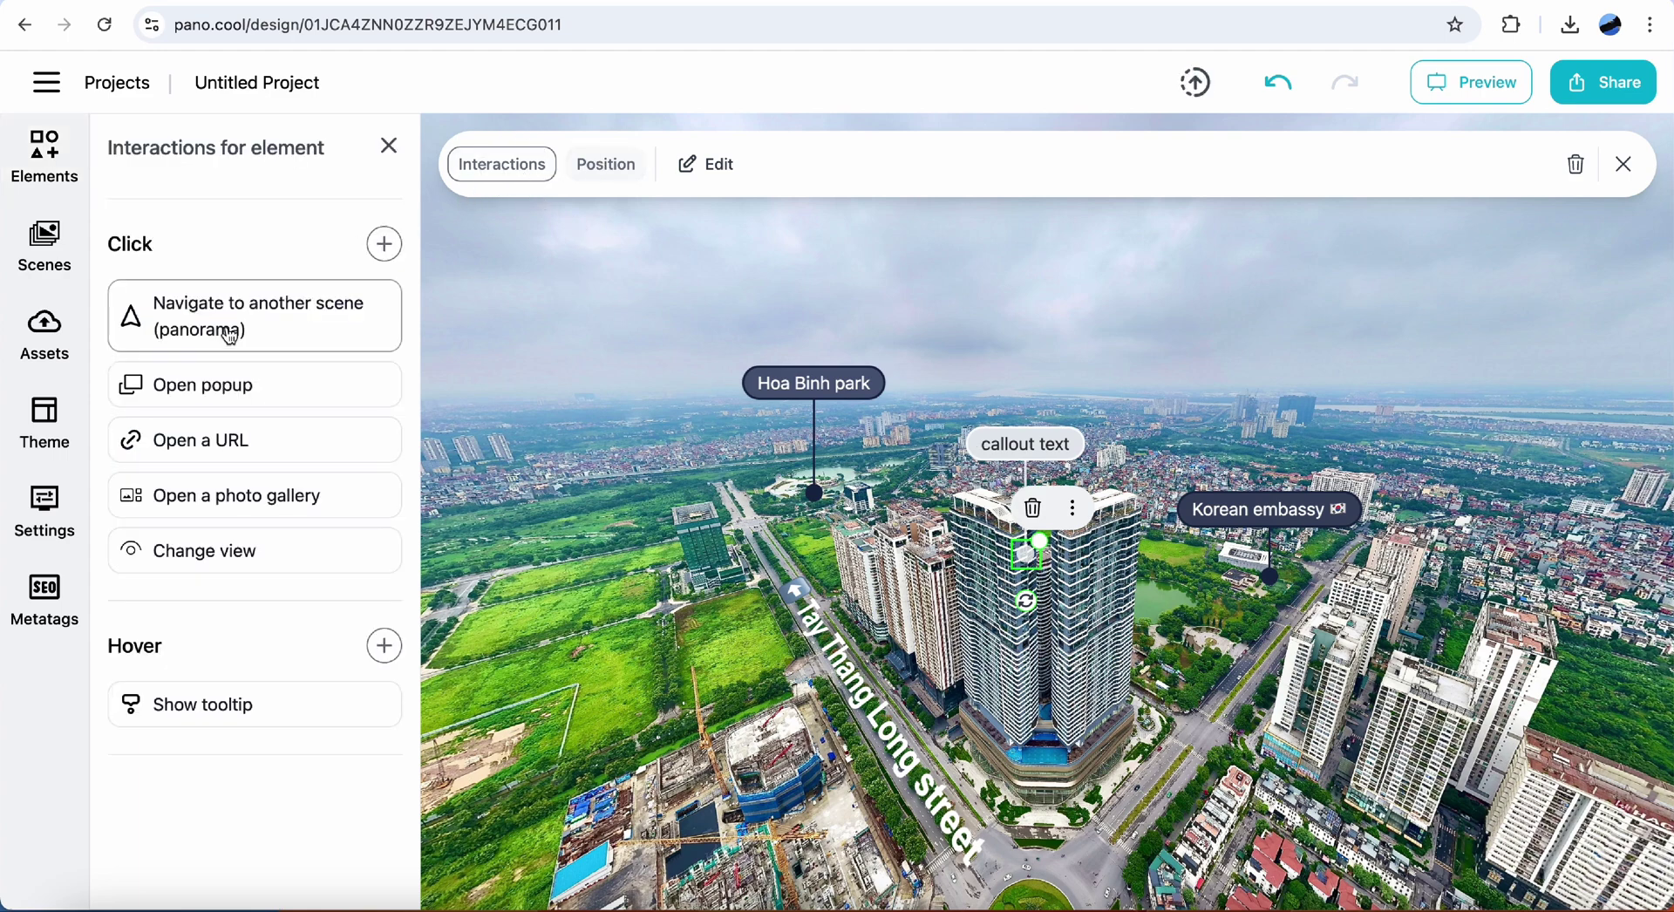
{"action": "left_click", "coordinate": [295, 327]}
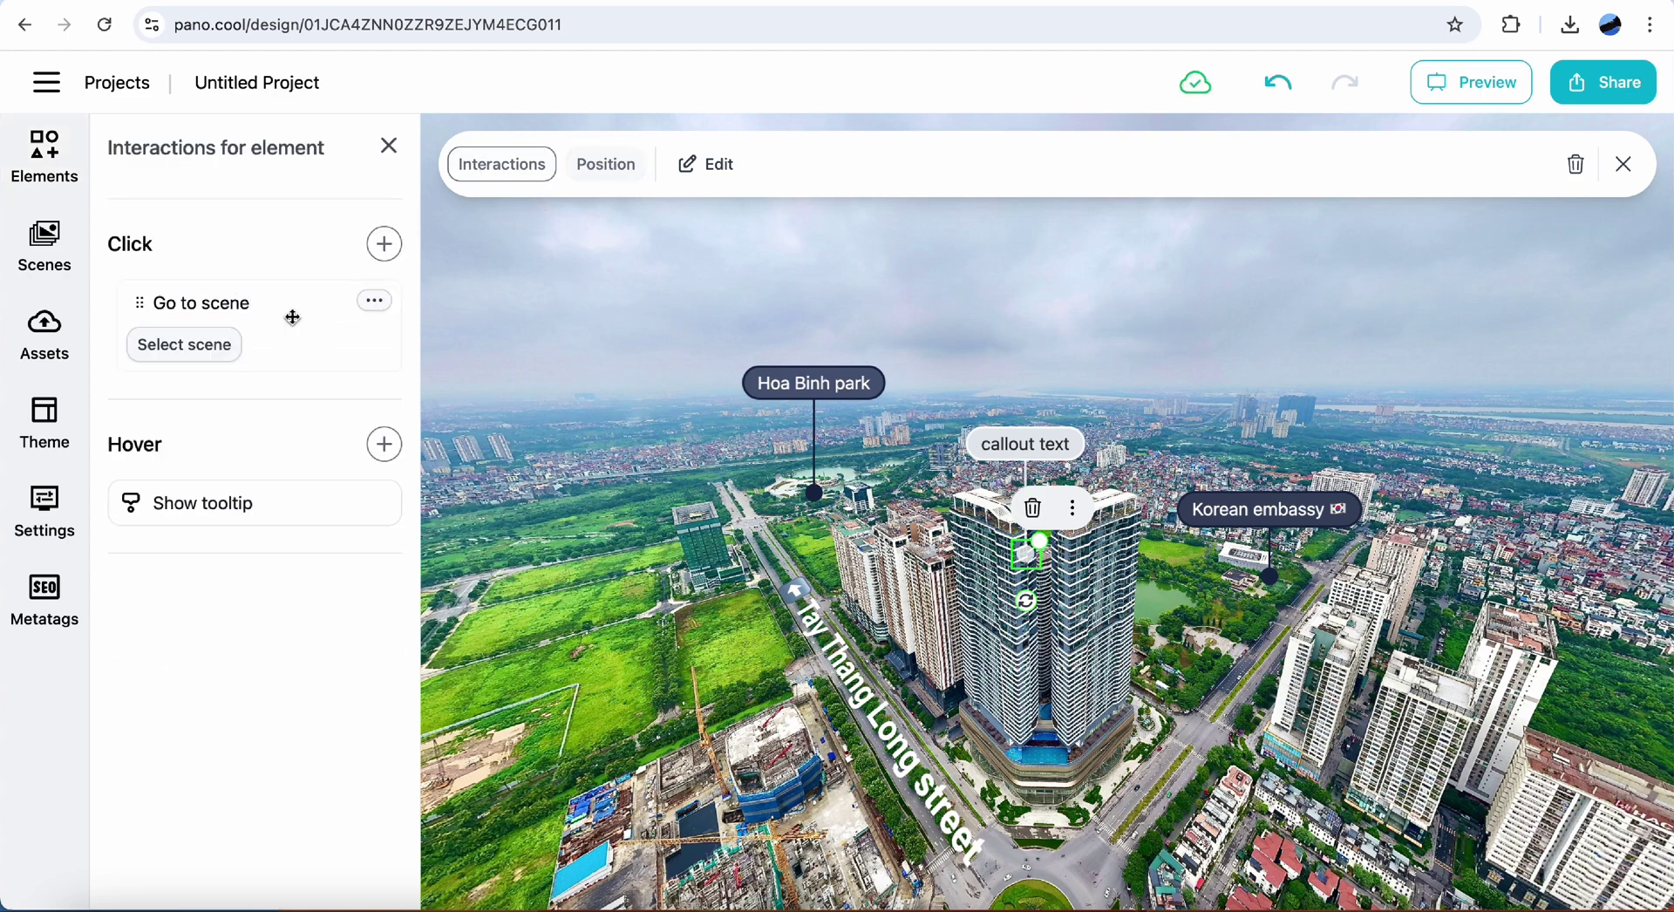
{"action": "left_click", "coordinate": [230, 347]}
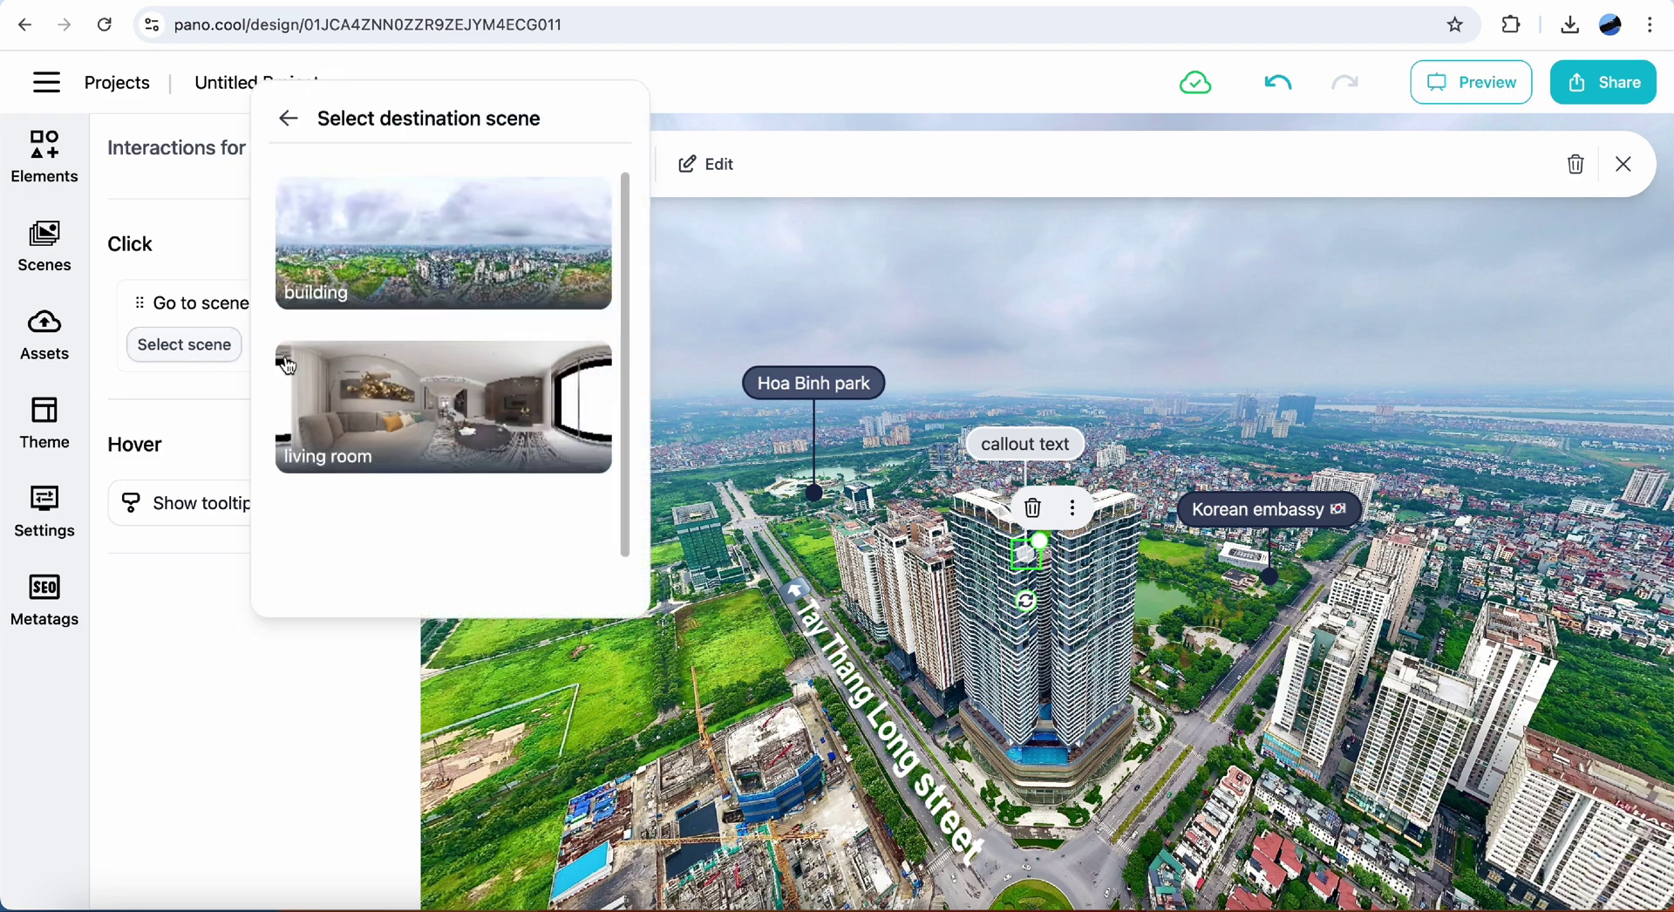
{"action": "left_click", "coordinate": [509, 411]}
{"action": "left_click", "coordinate": [599, 436]}
Remove the tower callout's text, set its line height to 20, save, and close editing.
{"action": "left_click", "coordinate": [706, 164]}
{"action": "left_click", "coordinate": [319, 285]}
{"action": "key", "text": "ctrl+a"}
{"action": "key", "text": "BackSpace"}
{"action": "left_click", "coordinate": [273, 692]}
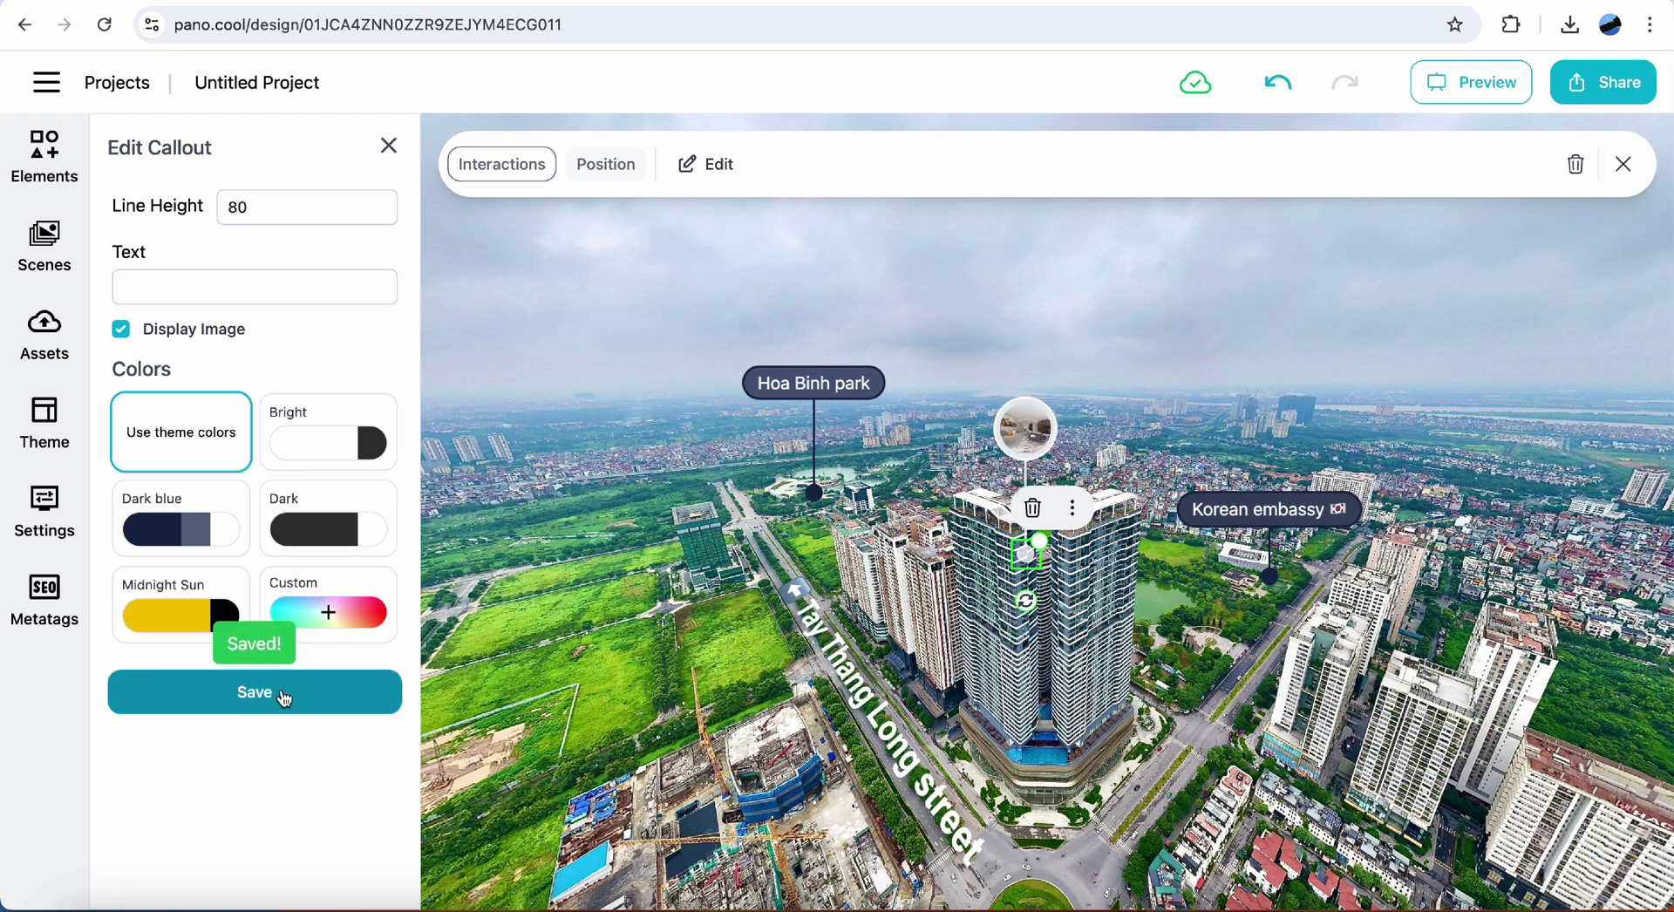
{"action": "double_click", "coordinate": [292, 207]}
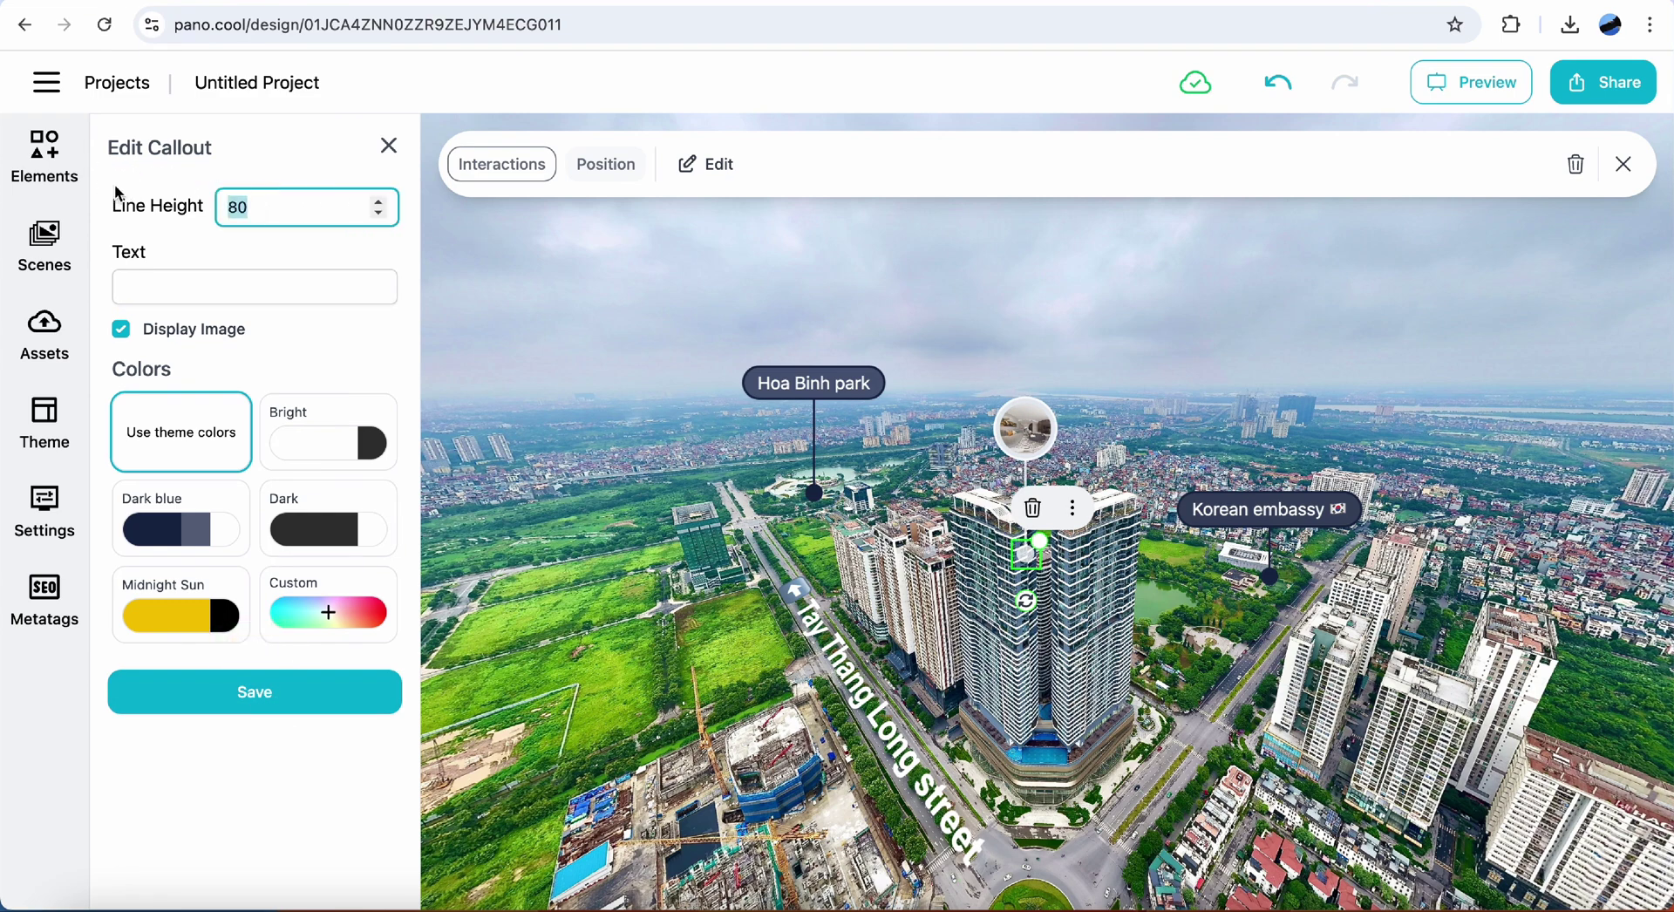
{"action": "type", "text": "20"}
{"action": "left_click", "coordinate": [280, 689]}
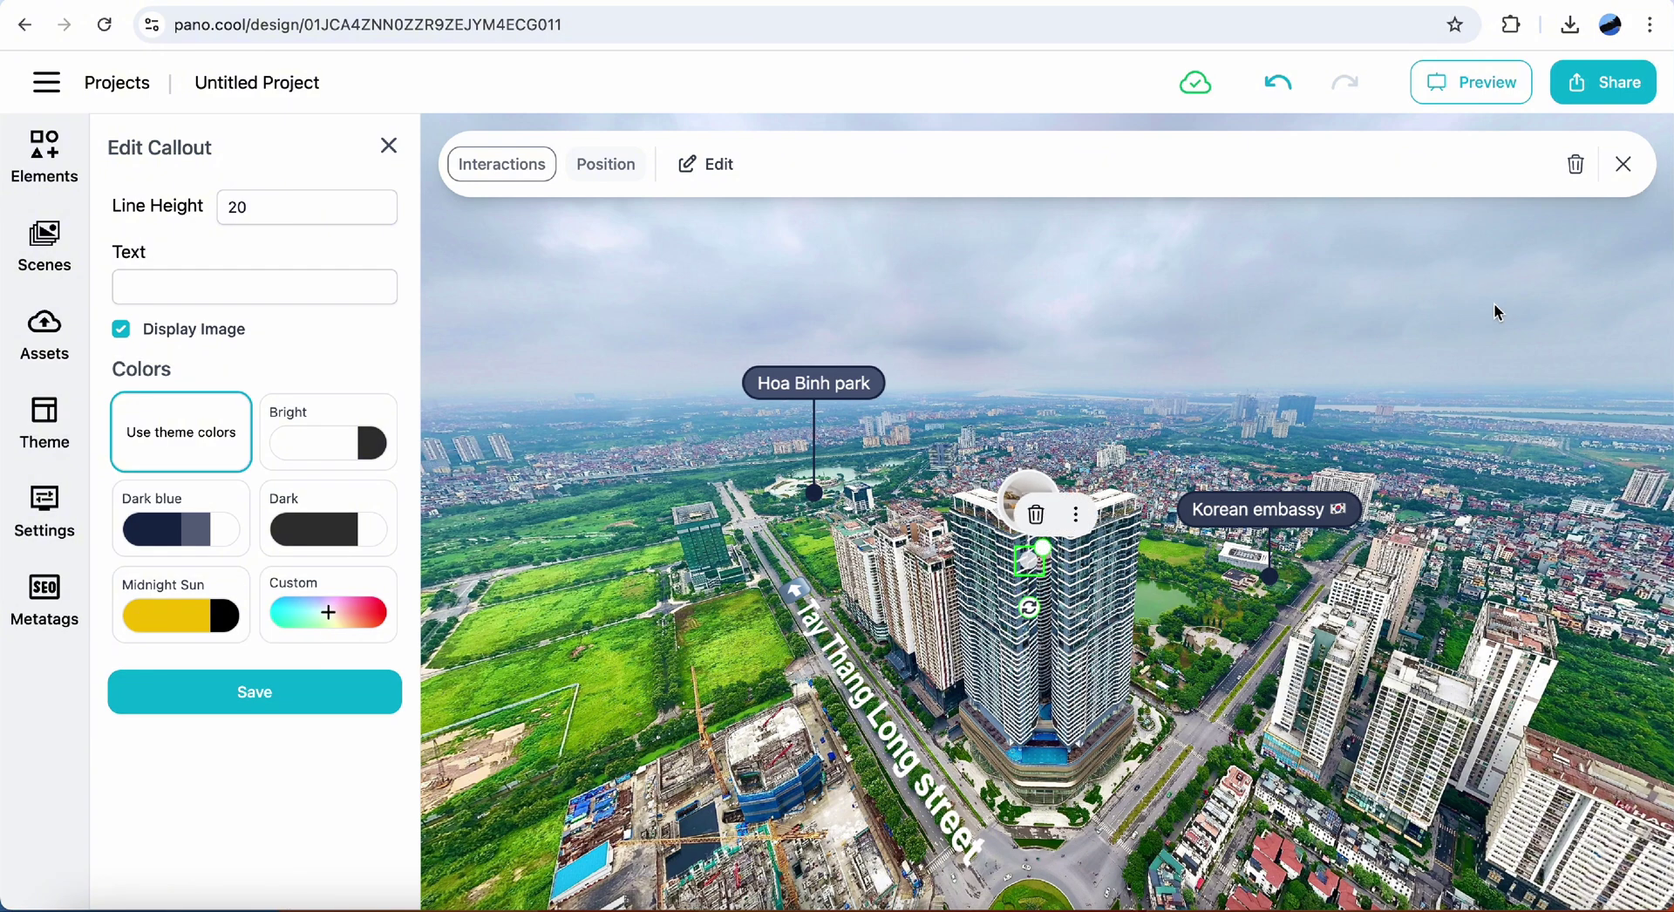
{"action": "left_click", "coordinate": [1625, 165]}
Preview the tour and look around the living room, then open the living room scene for editing.
{"action": "left_click", "coordinate": [1462, 103]}
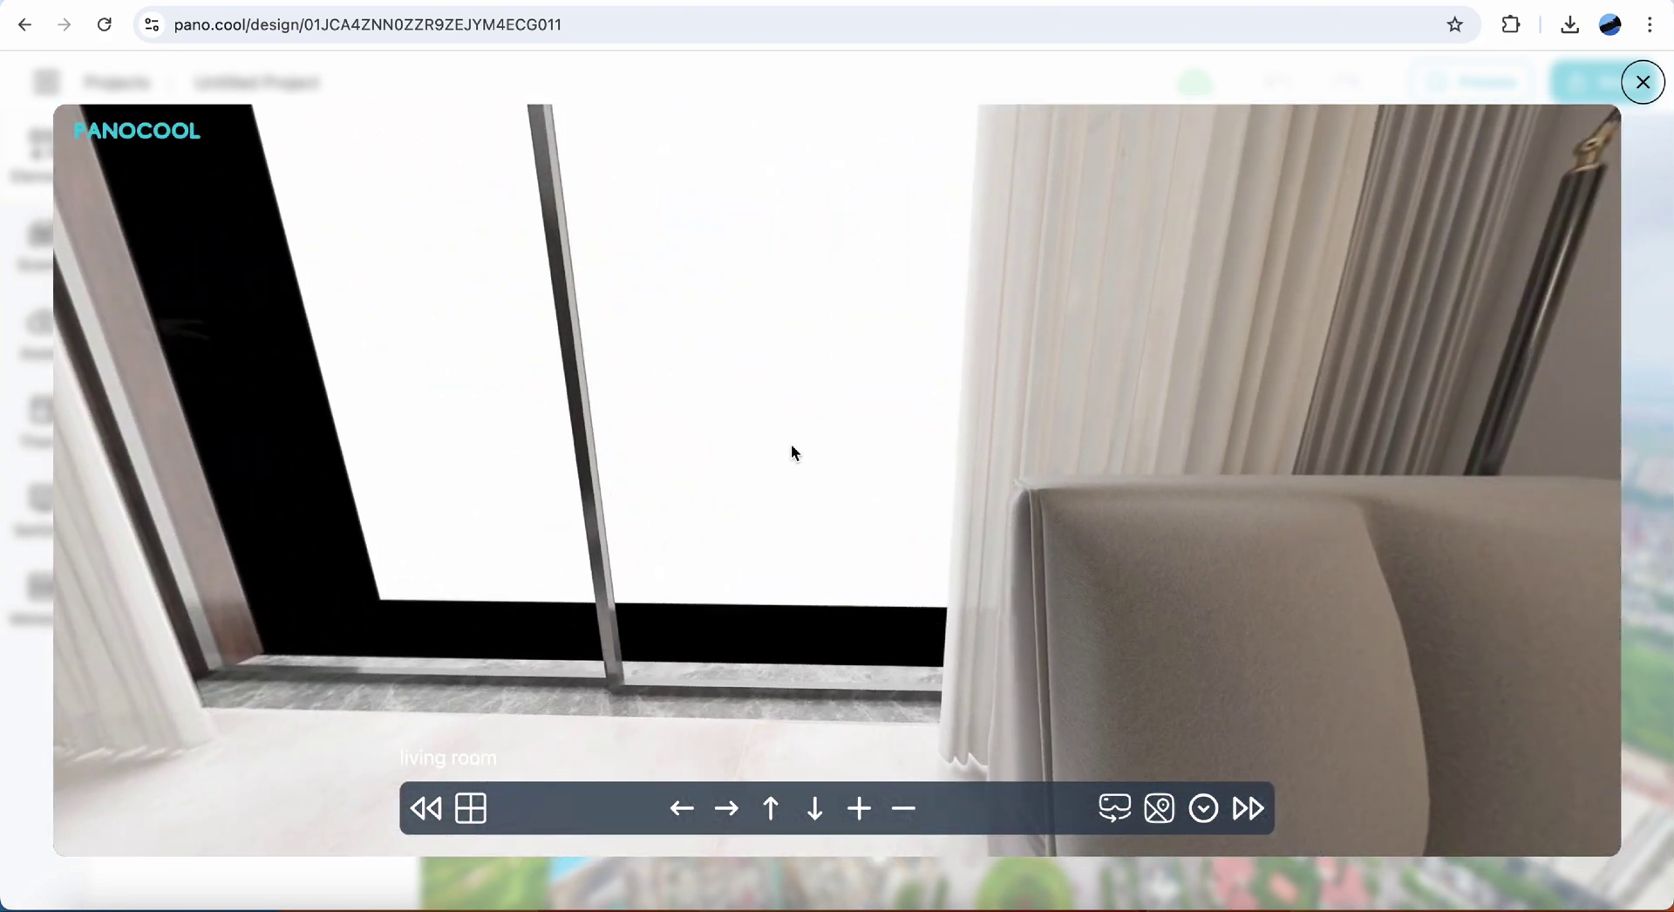
{"action": "left_click_drag", "start_coordinate": [792, 453], "coordinate": [590, 474]}
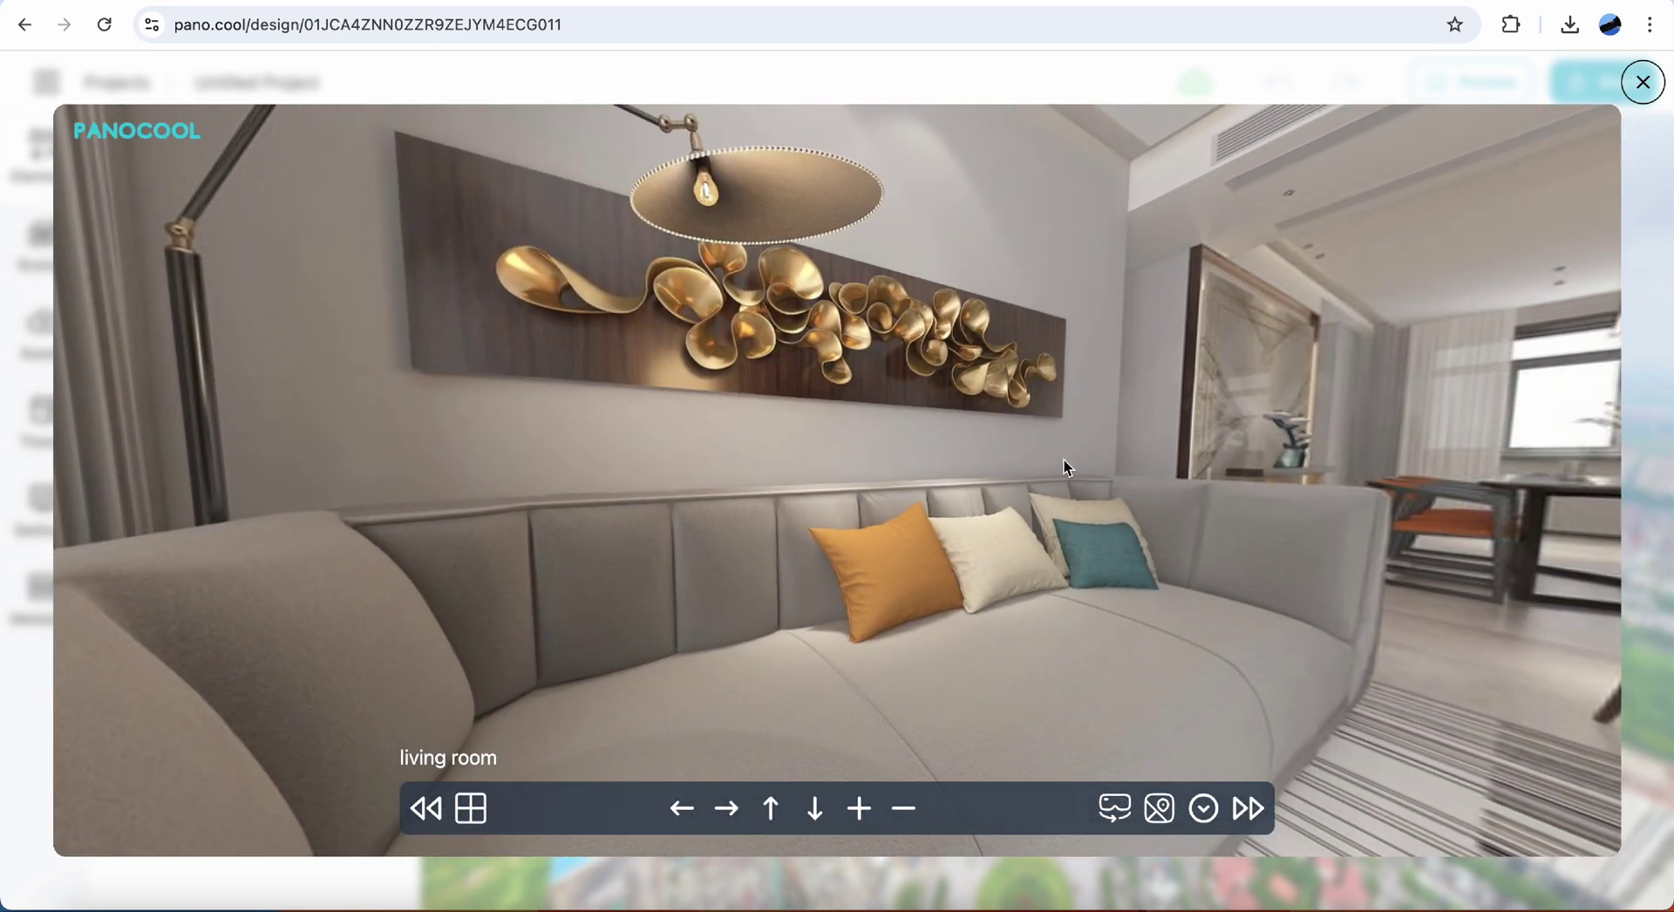
{"action": "left_click_drag", "start_coordinate": [1064, 467], "coordinate": [1447, 475]}
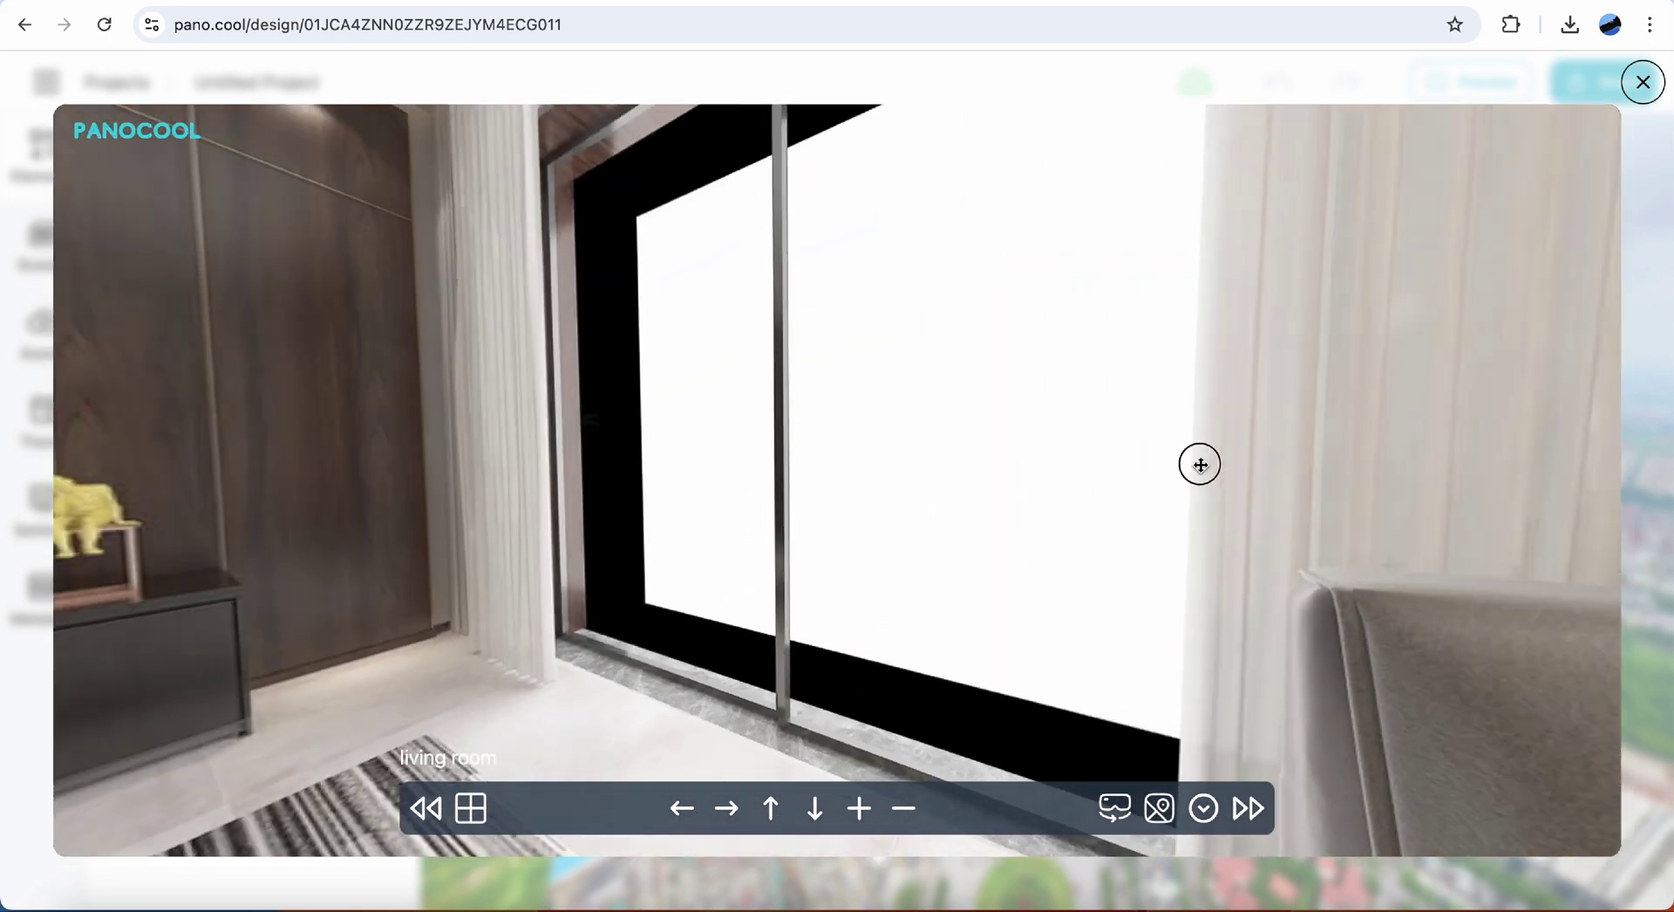
{"action": "left_click", "coordinate": [1644, 82]}
{"action": "left_click", "coordinate": [63, 235]}
{"action": "left_click", "coordinate": [310, 427]}
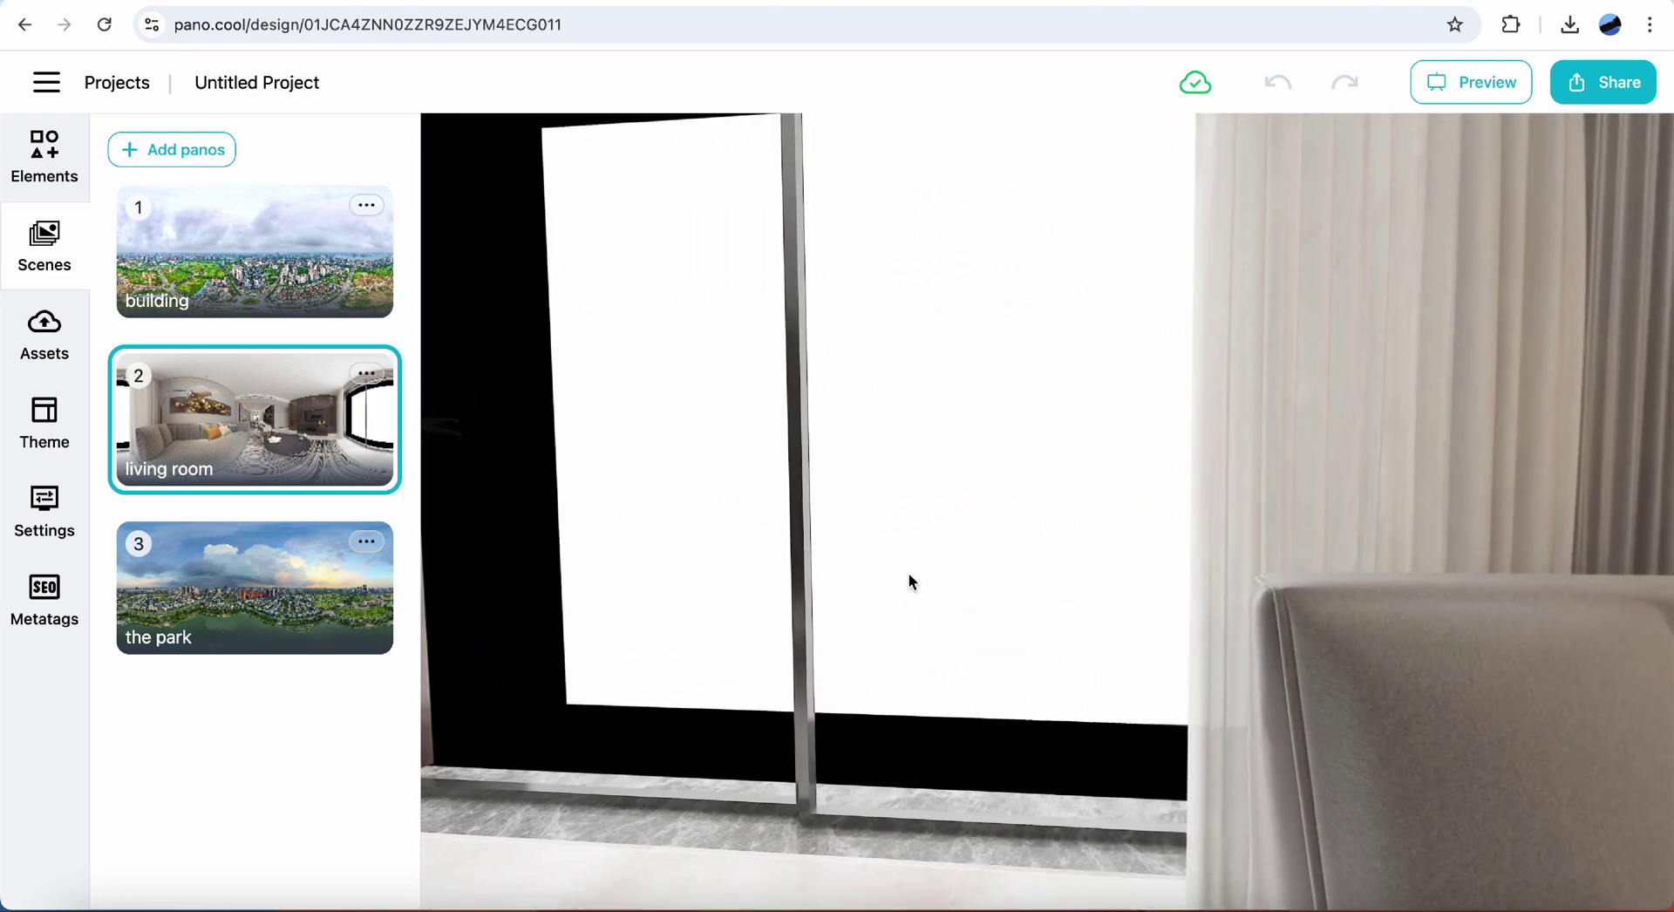
Place a text box over the living room window with blue text.
{"action": "left_click", "coordinate": [42, 150]}
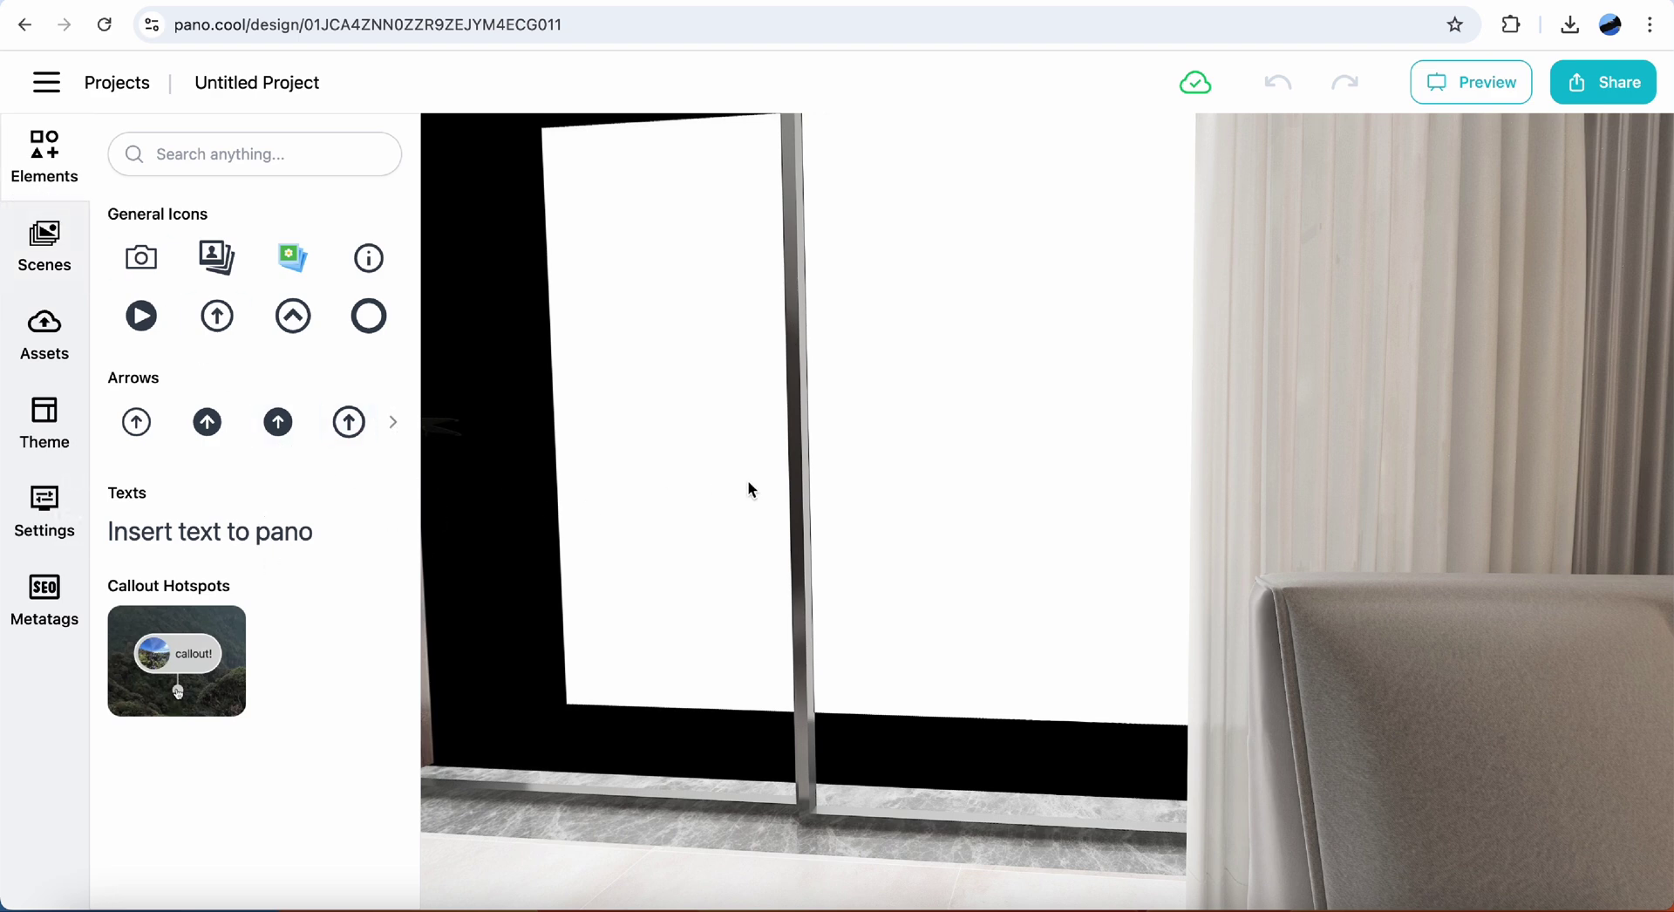
{"action": "left_click_drag", "start_coordinate": [923, 500], "coordinate": [945, 495]}
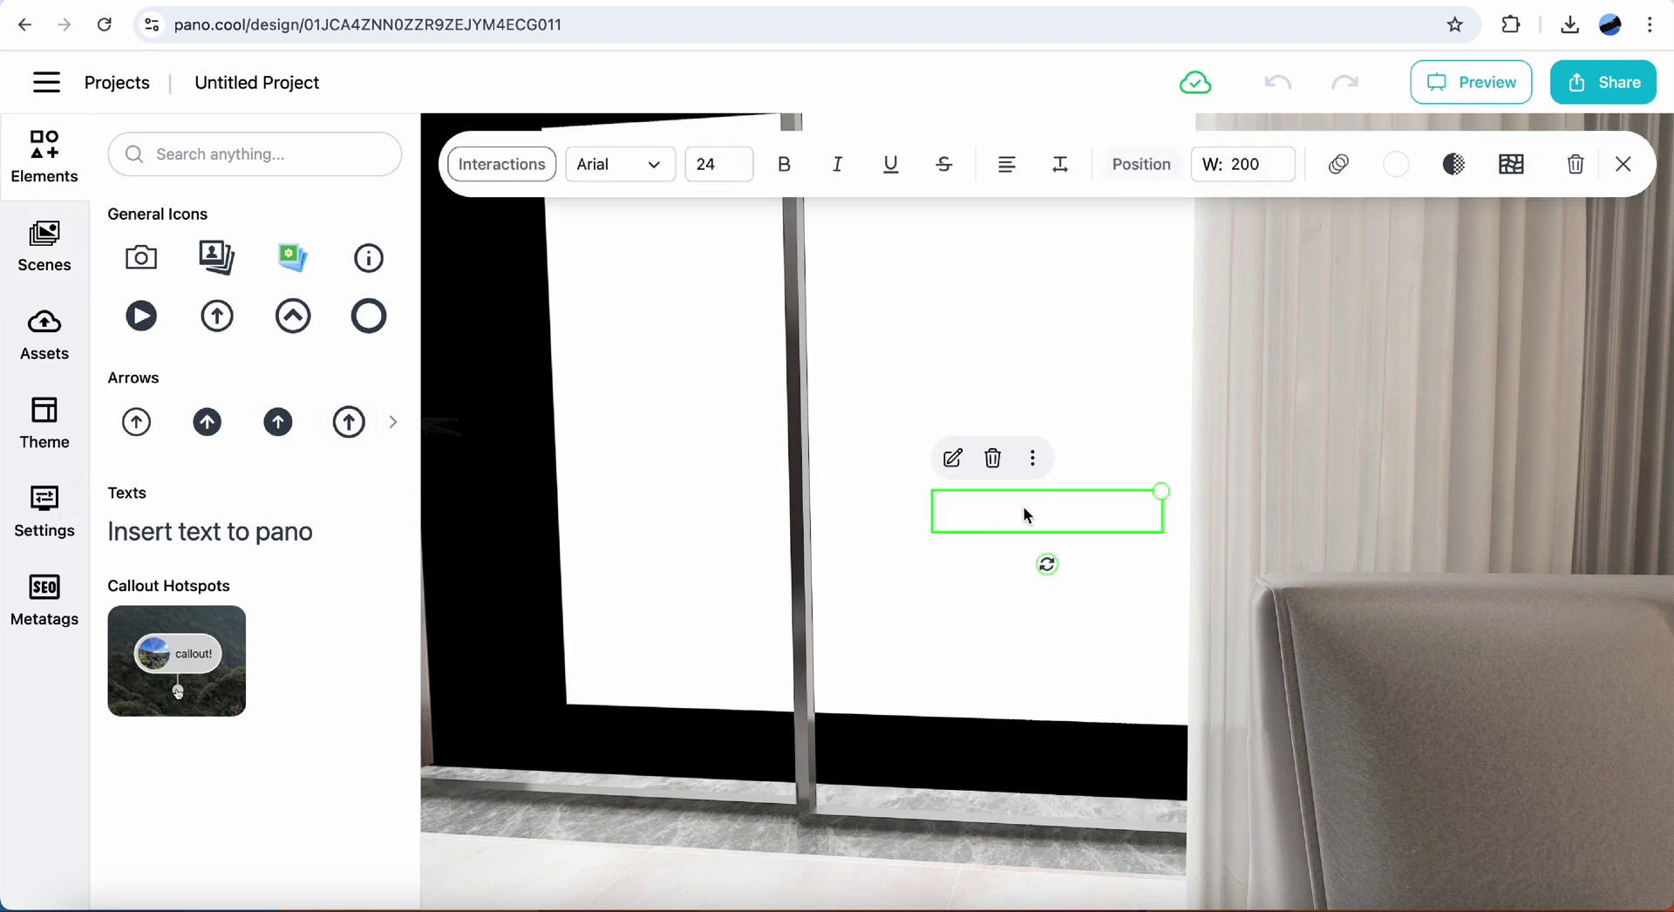
{"action": "left_click", "coordinate": [1396, 165]}
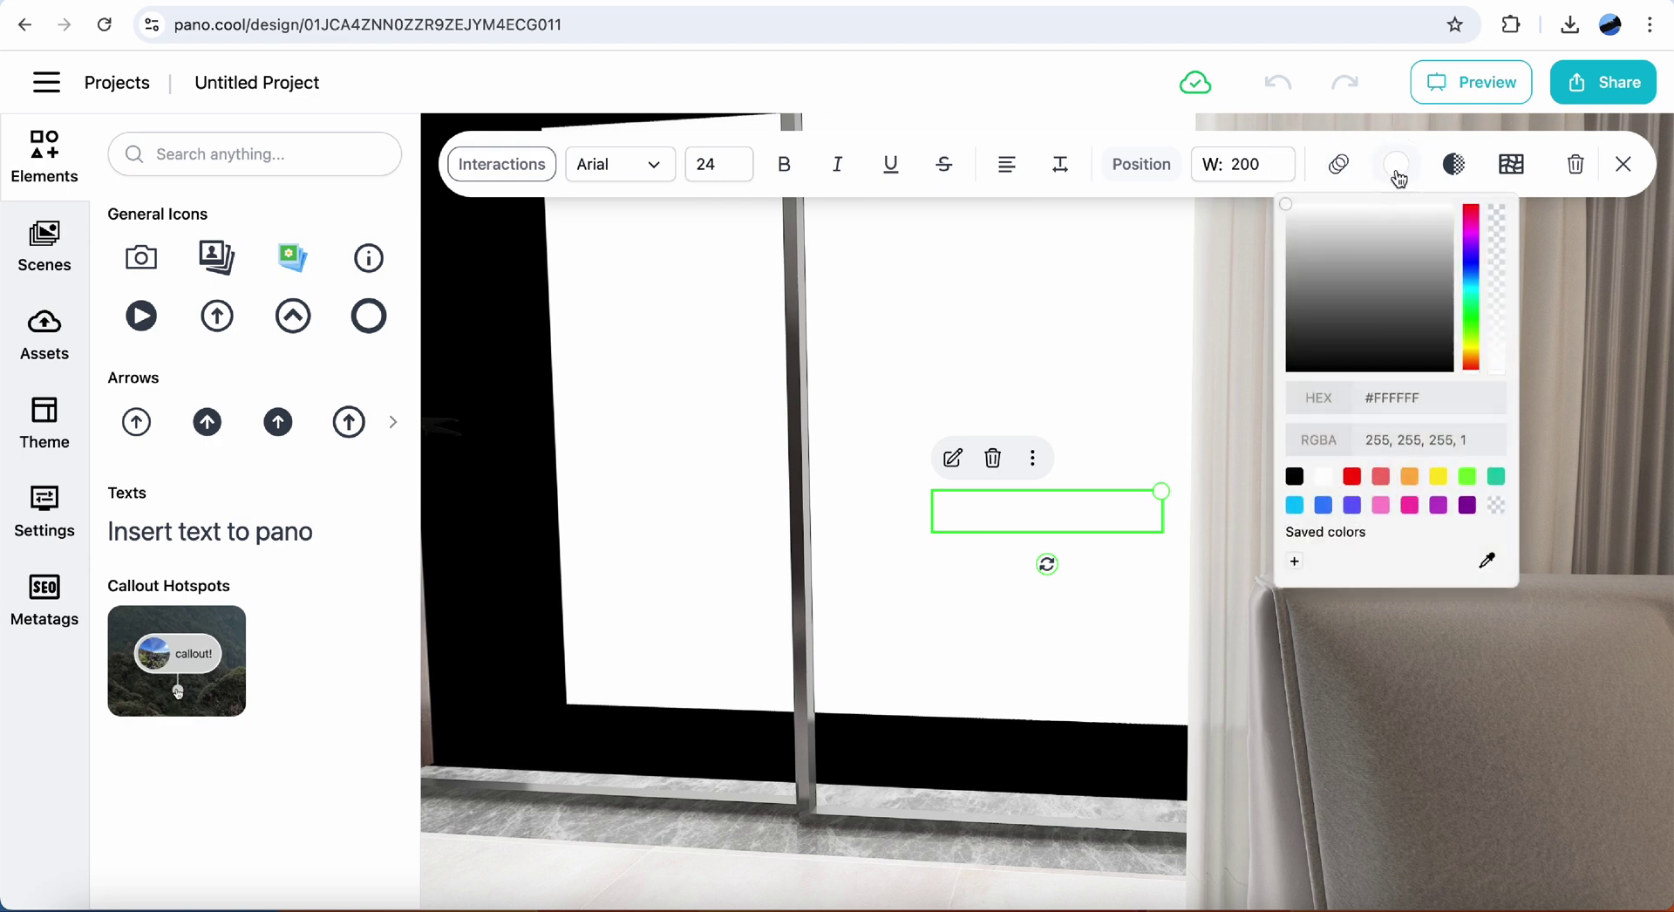
{"action": "left_click", "coordinate": [1323, 506]}
{"action": "left_click", "coordinate": [942, 640]}
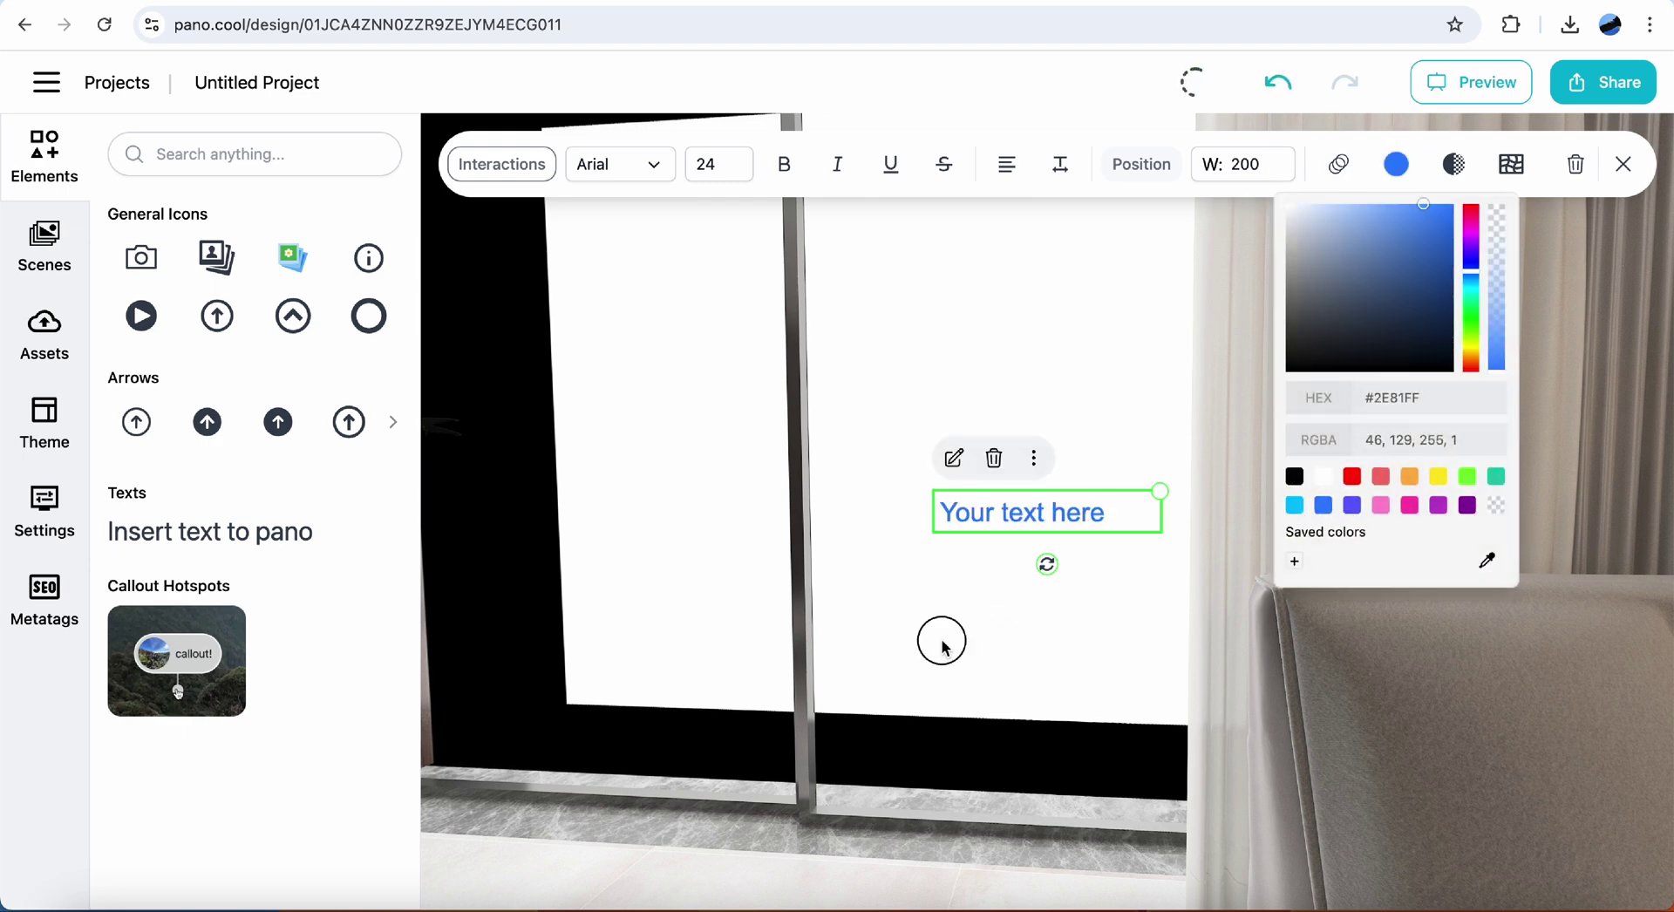
Change the text box wording to 'Outside view' followed by an office building emoji.
{"action": "double_click", "coordinate": [993, 513]}
{"action": "left_click", "coordinate": [730, 478]}
{"action": "key", "text": "ctrl+a"}
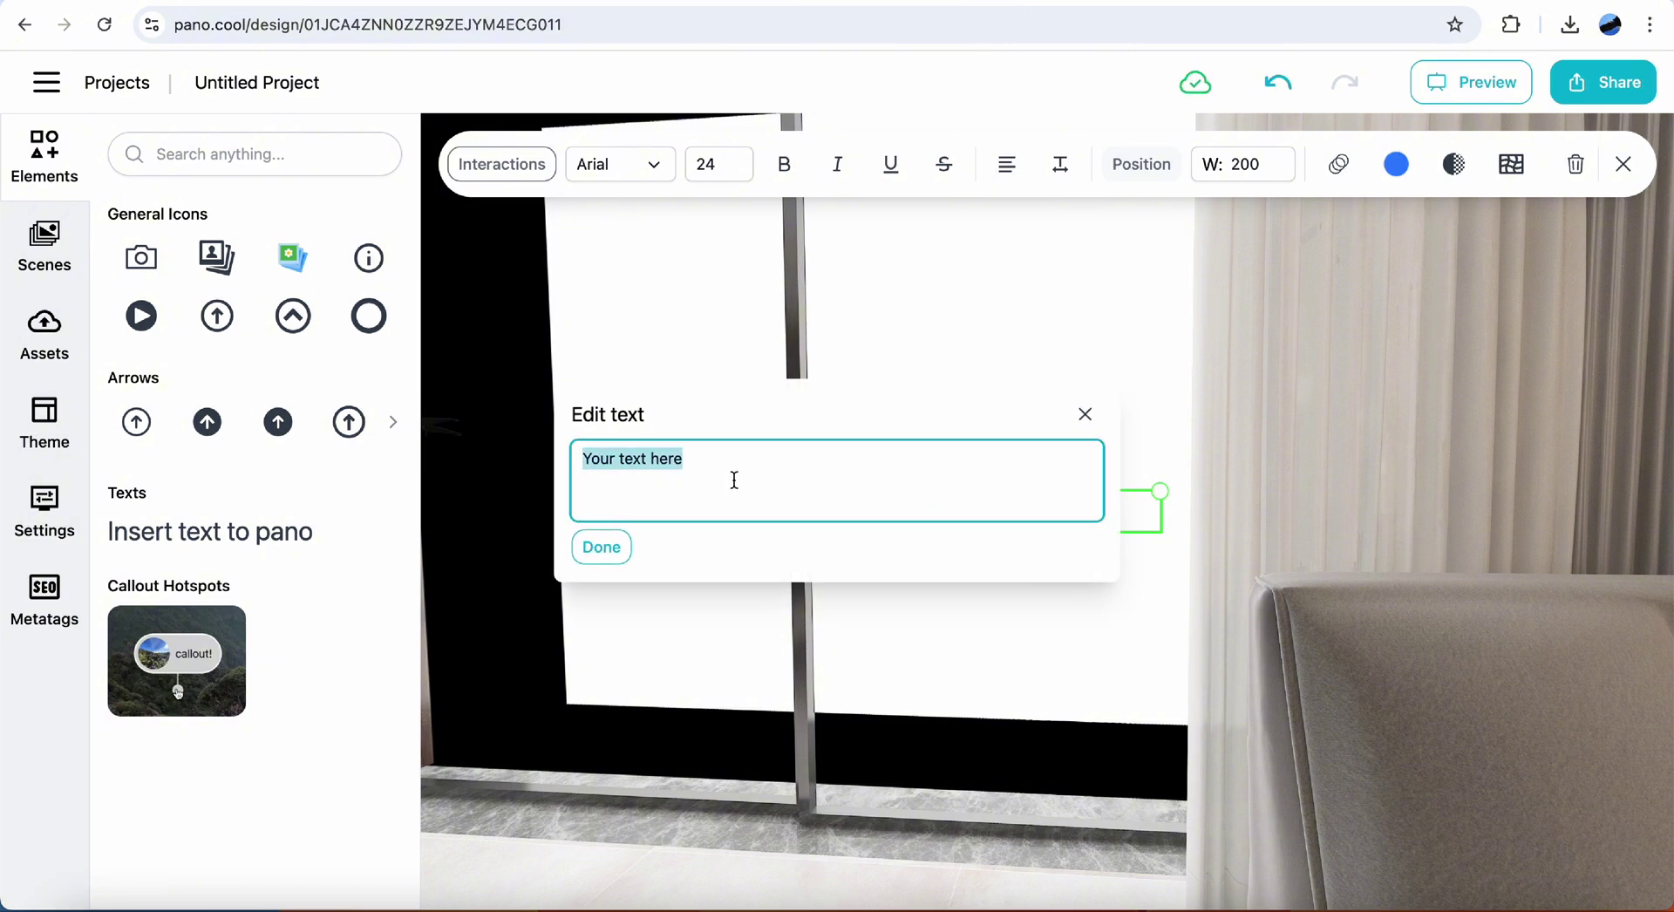
{"action": "type", "text": "Ou"}
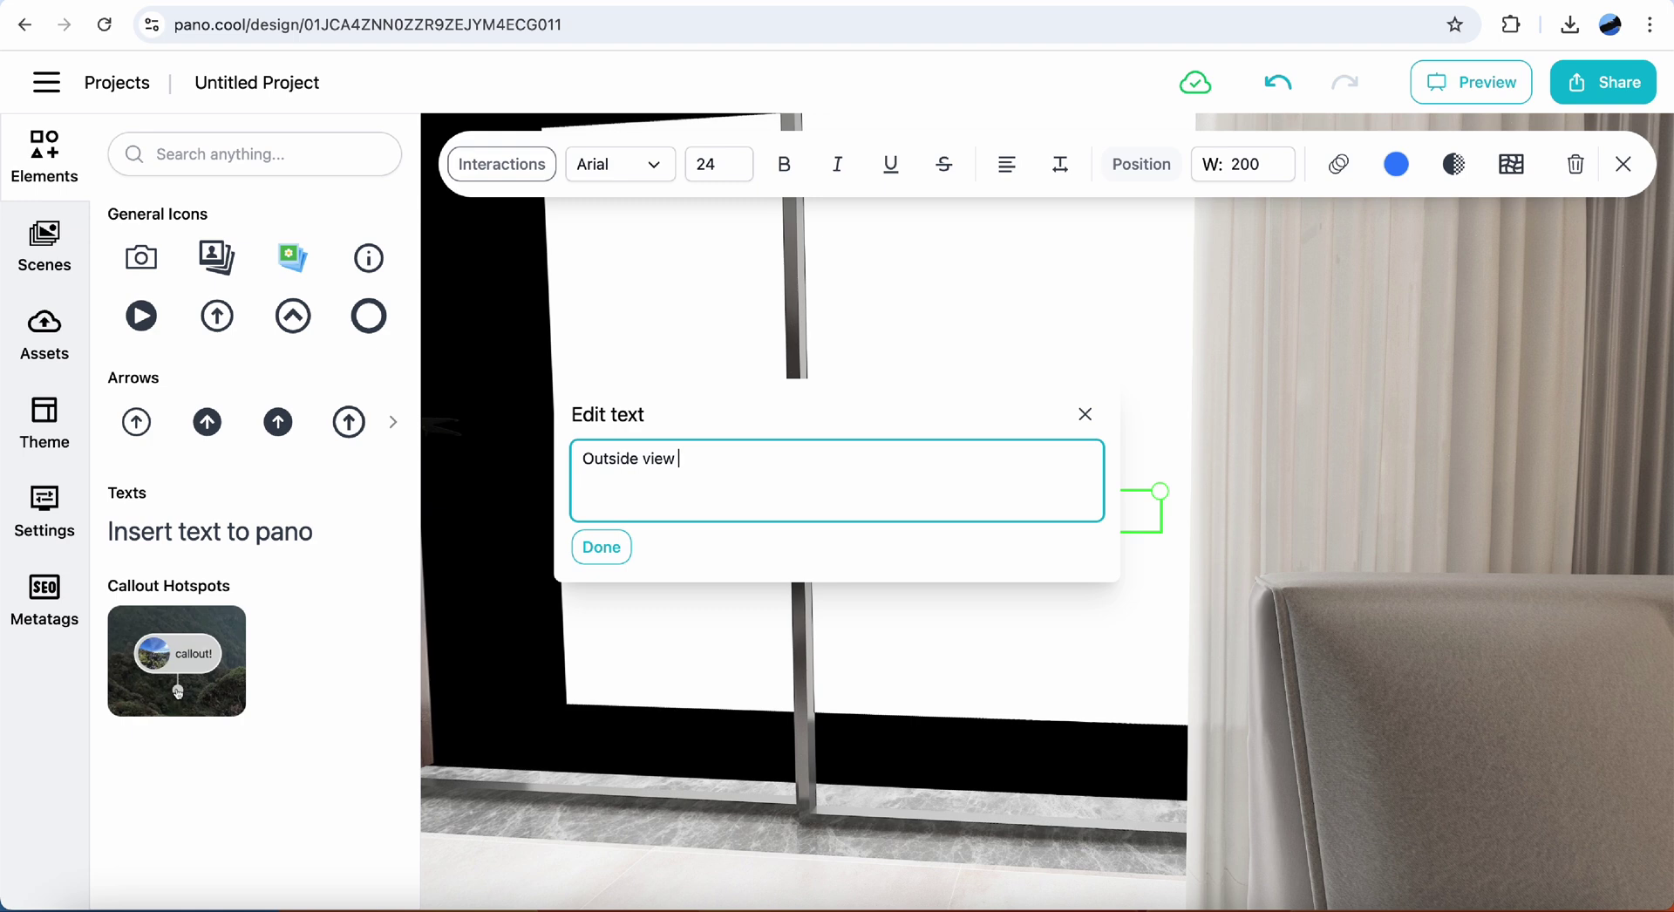
{"action": "type", "text": "tside view"}
{"action": "key", "text": "ctrl+super+space"}
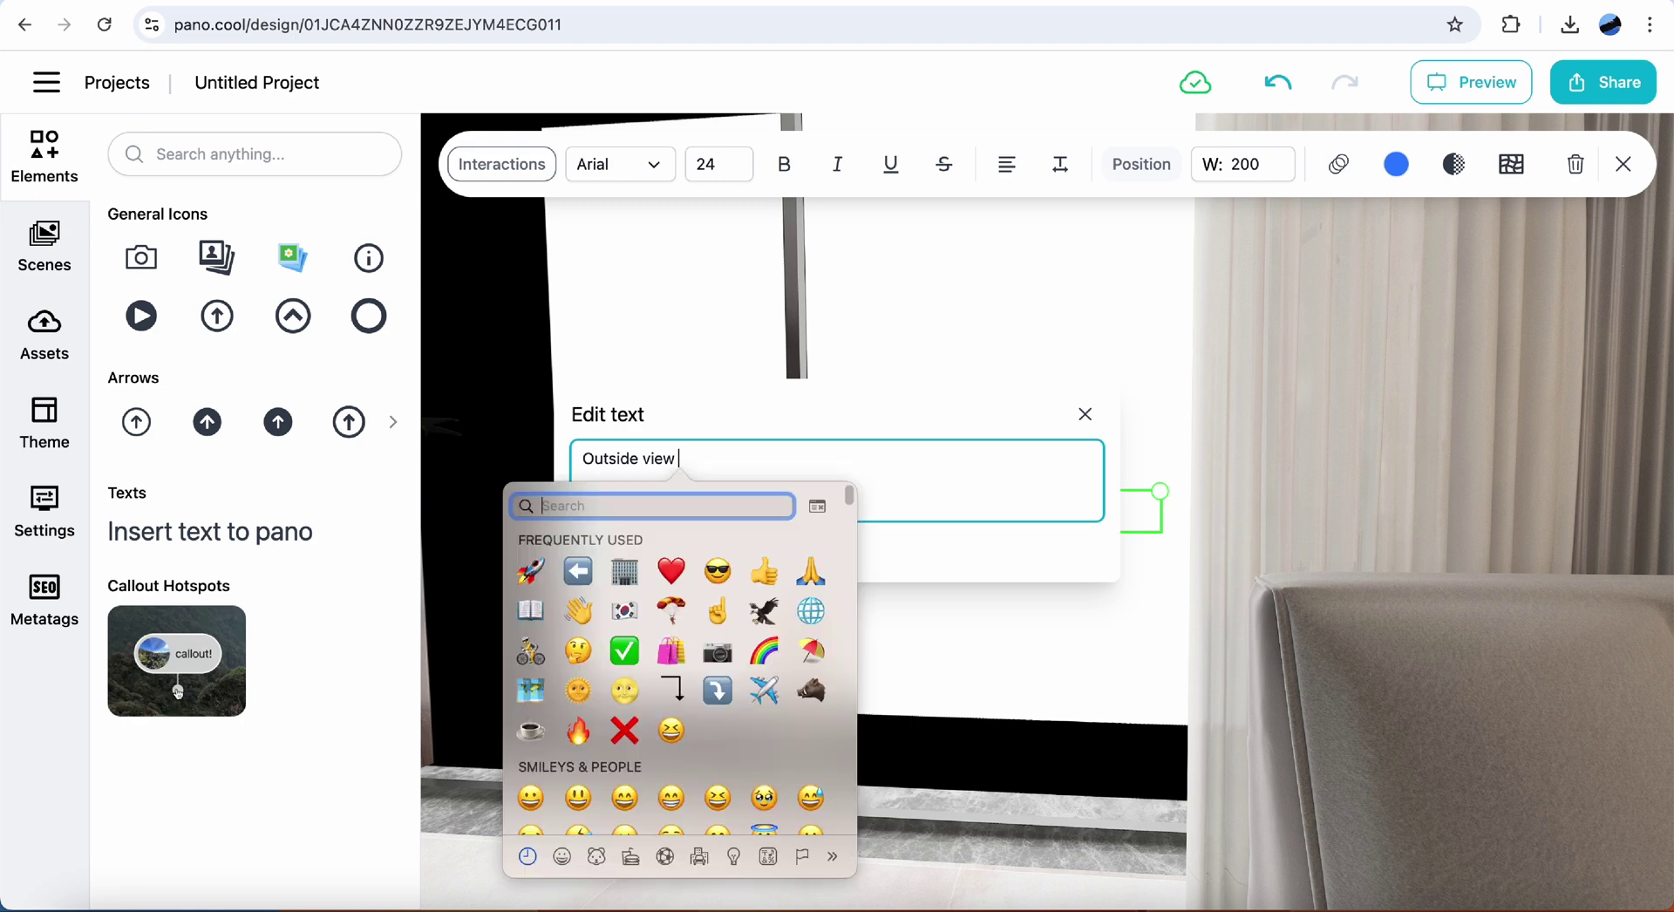
{"action": "type", "text": "building"}
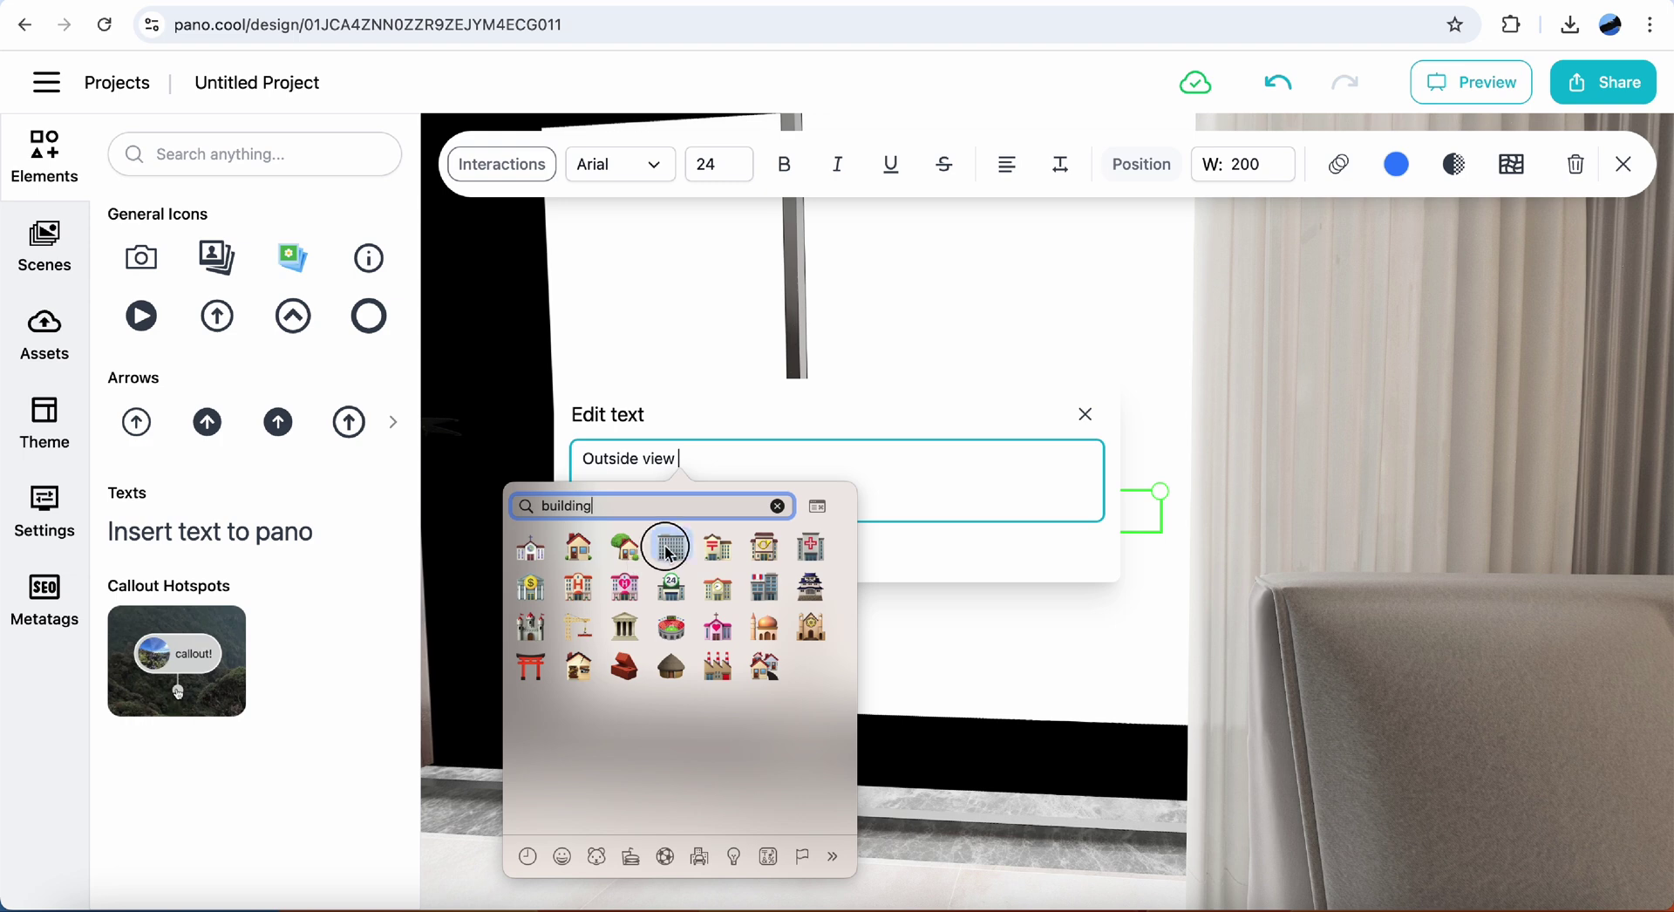
{"action": "left_click", "coordinate": [676, 558]}
{"action": "left_click", "coordinate": [606, 549]}
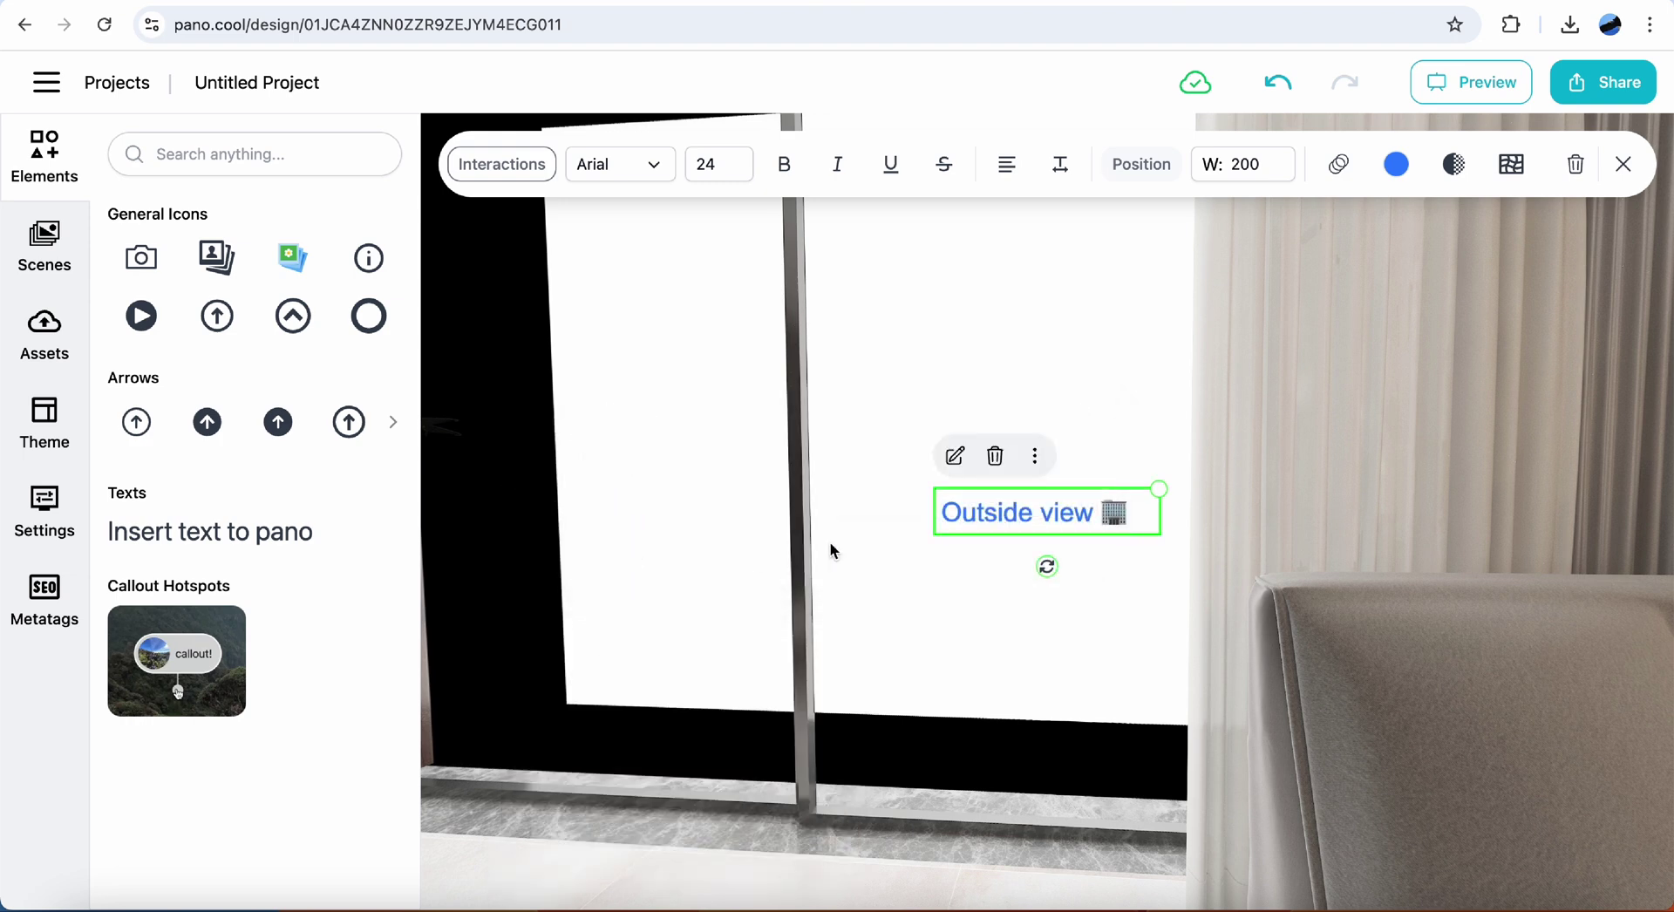
Widen the Outside view label, make it bold size 40, and move it up and left.
{"action": "left_click_drag", "start_coordinate": [1167, 490], "coordinate": [1237, 476]}
{"action": "left_click", "coordinate": [717, 166]}
{"action": "type", "text": "40"}
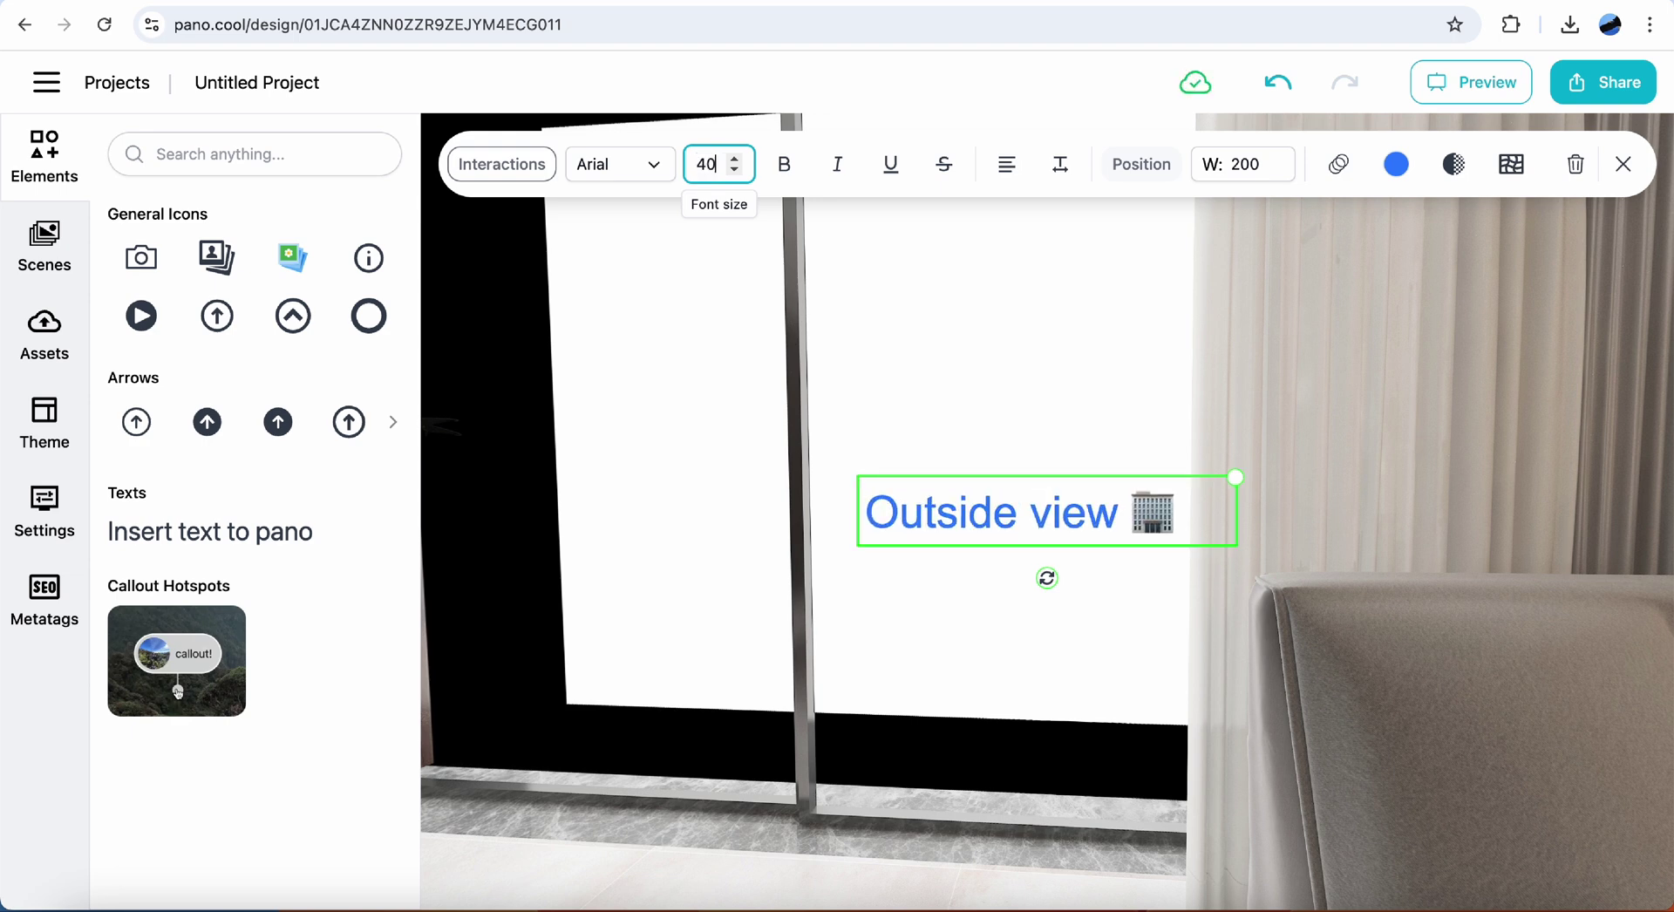
{"action": "left_click", "coordinate": [783, 166]}
{"action": "left_click_drag", "start_coordinate": [1038, 522], "coordinate": [1015, 454]}
Make clicking the label navigate to the building scene with a Fade transition.
{"action": "left_click", "coordinate": [523, 172]}
{"action": "left_click", "coordinate": [279, 319]}
{"action": "left_click", "coordinate": [209, 347]}
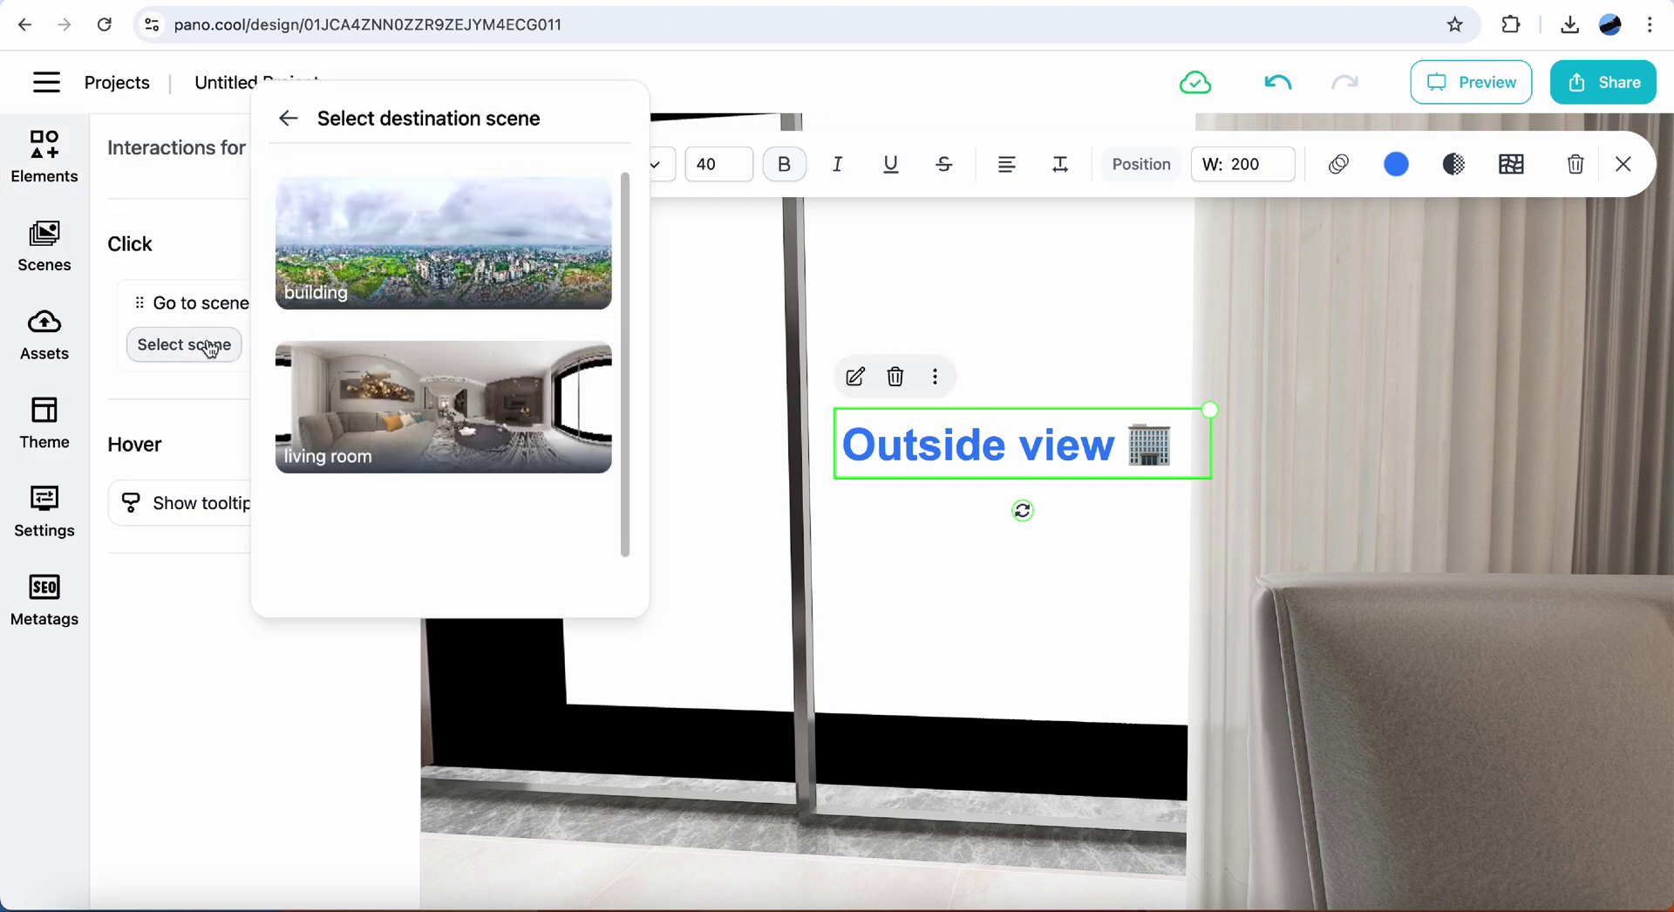
{"action": "left_click", "coordinate": [399, 229]}
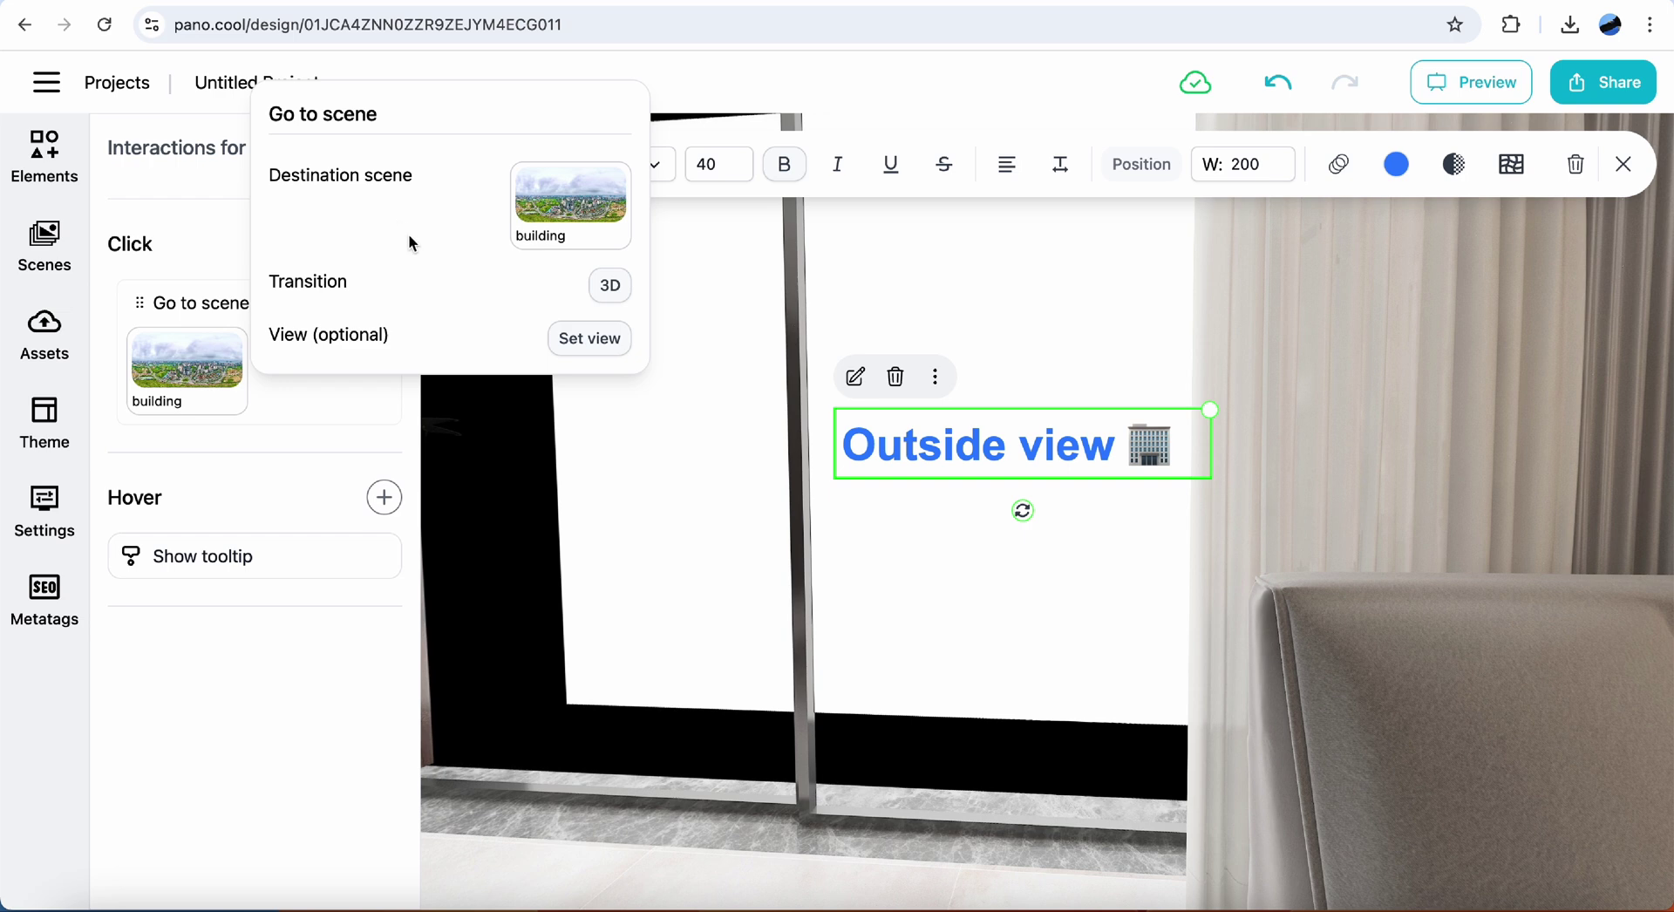
{"action": "left_click", "coordinate": [614, 287]}
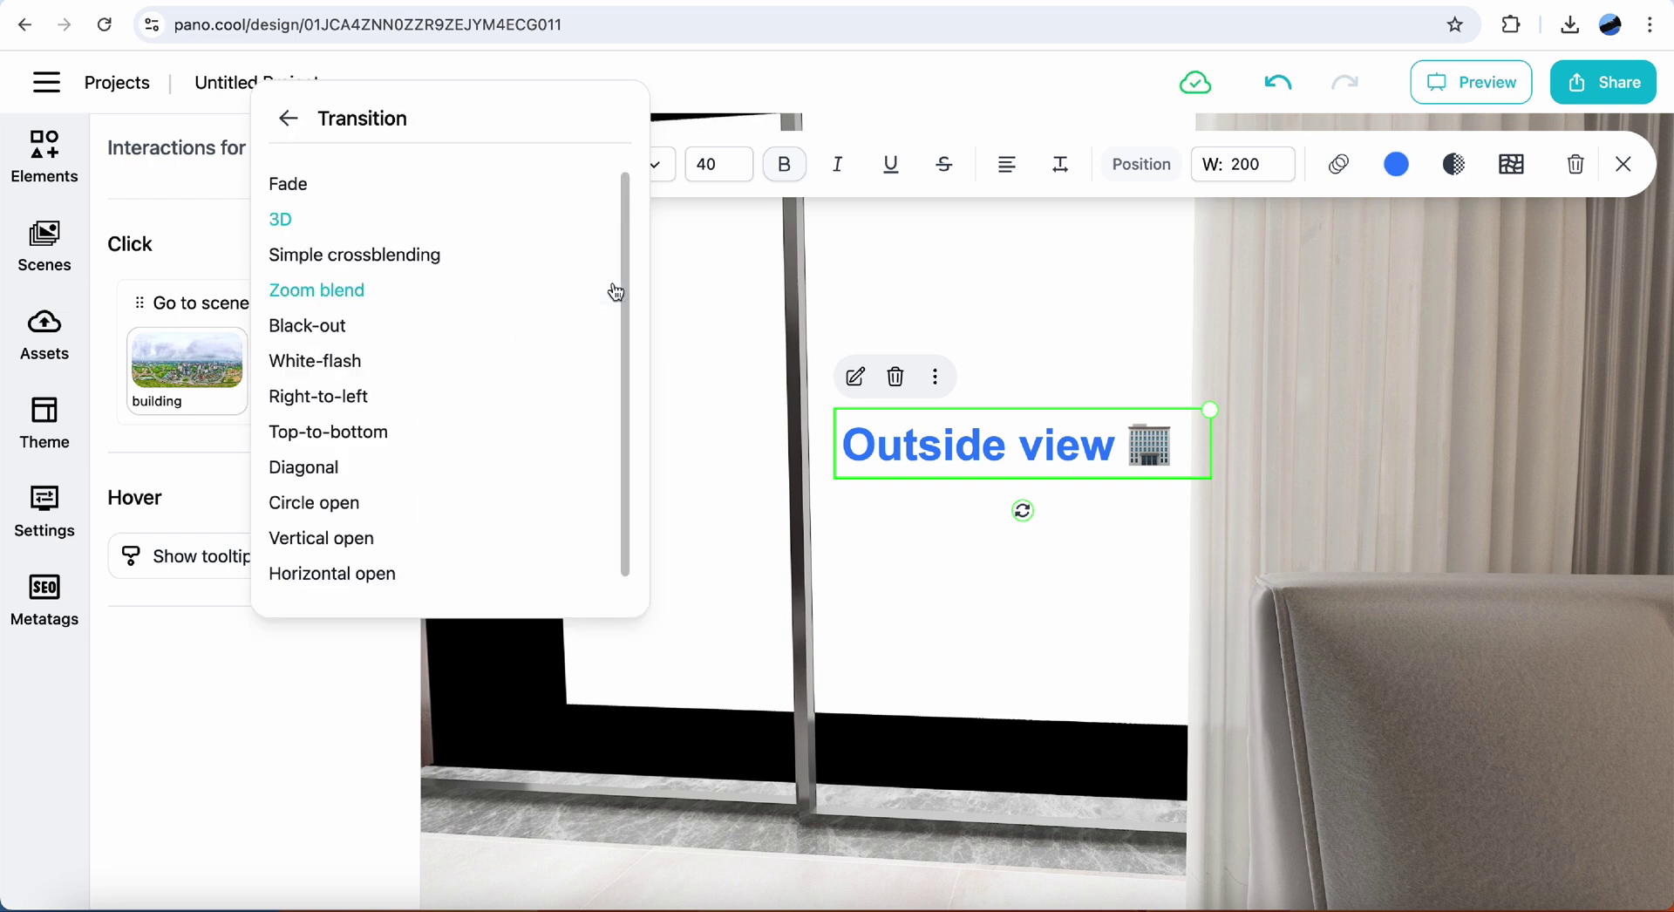
{"action": "left_click", "coordinate": [287, 179]}
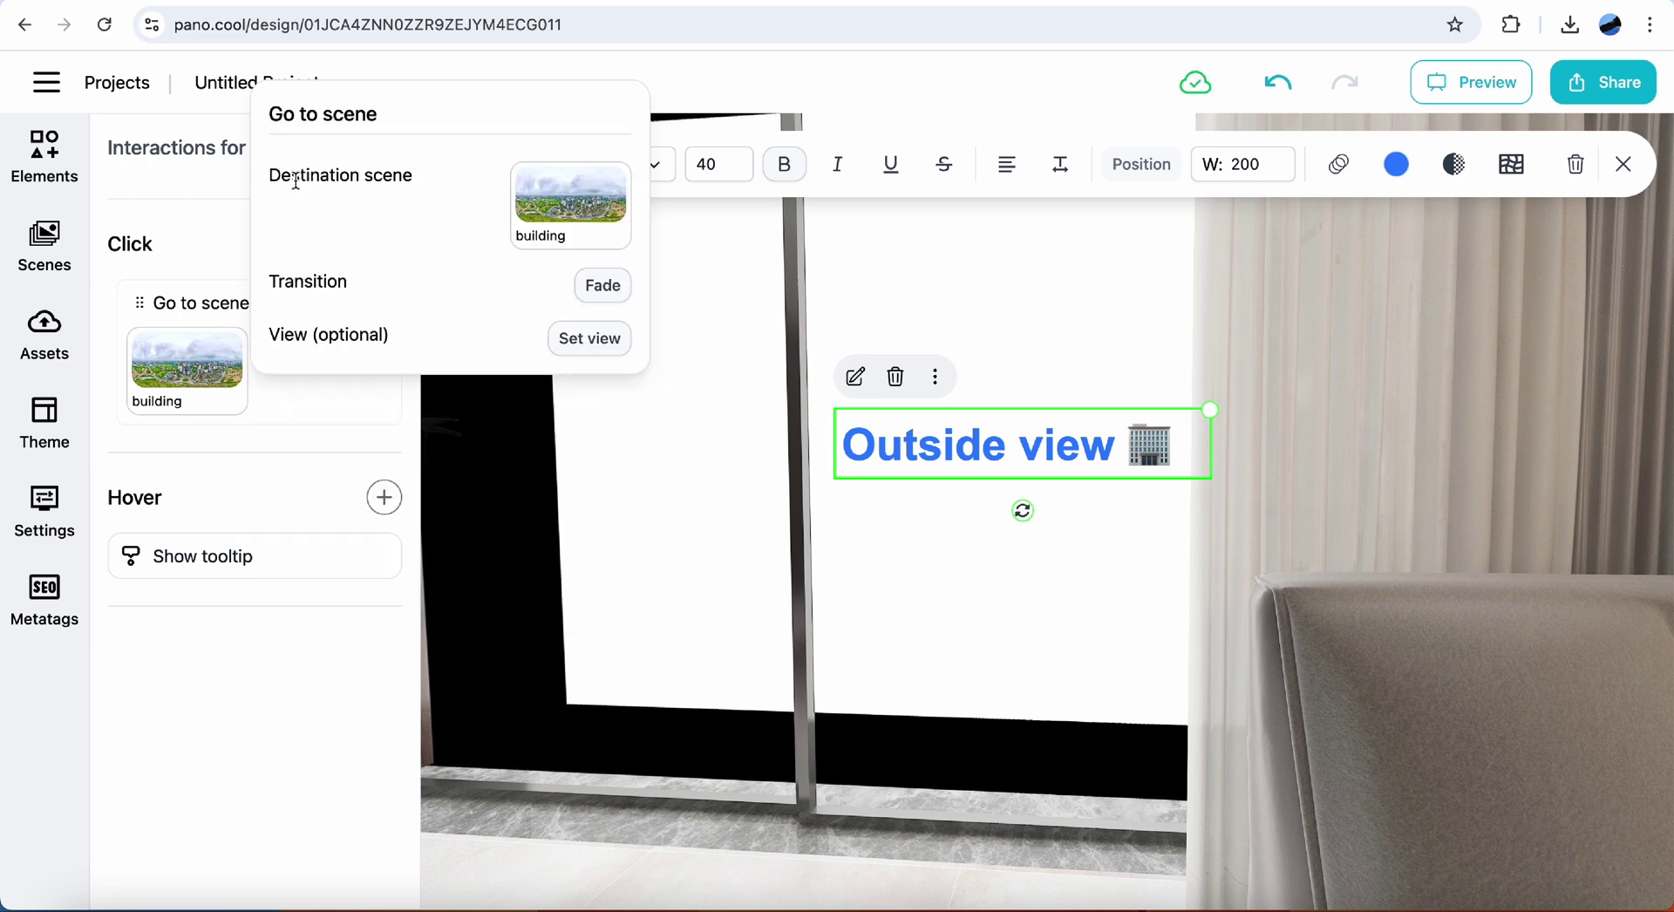
{"action": "left_click", "coordinate": [615, 451]}
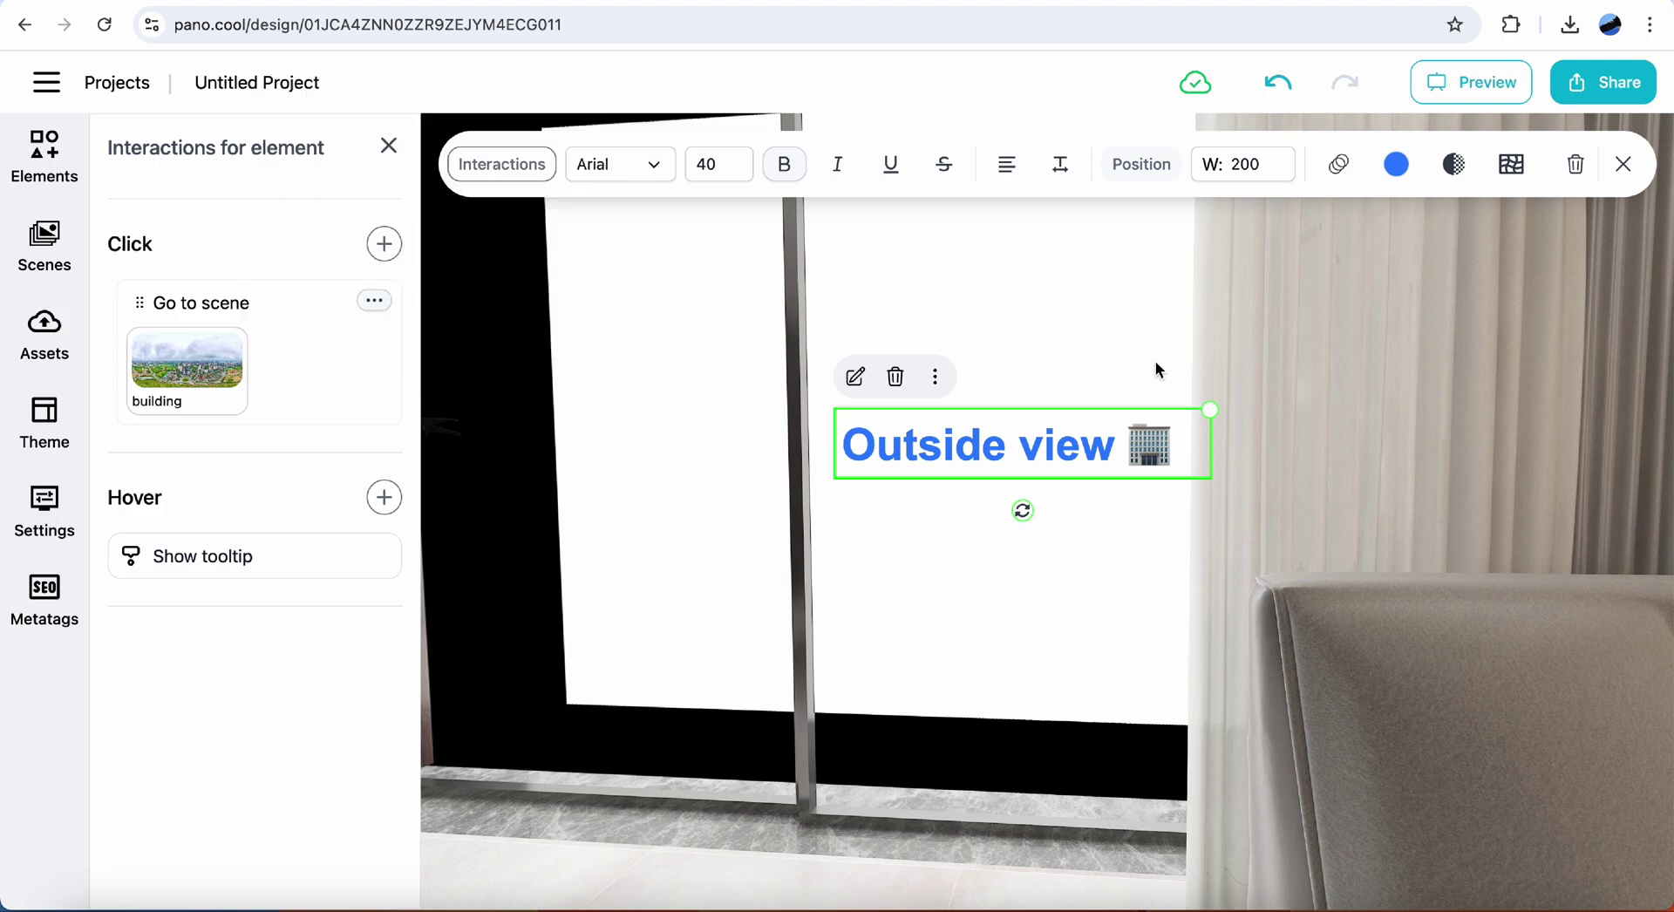
Preview the tour and confirm the Outside view label leads to the building scene.
{"action": "left_click", "coordinate": [1487, 83]}
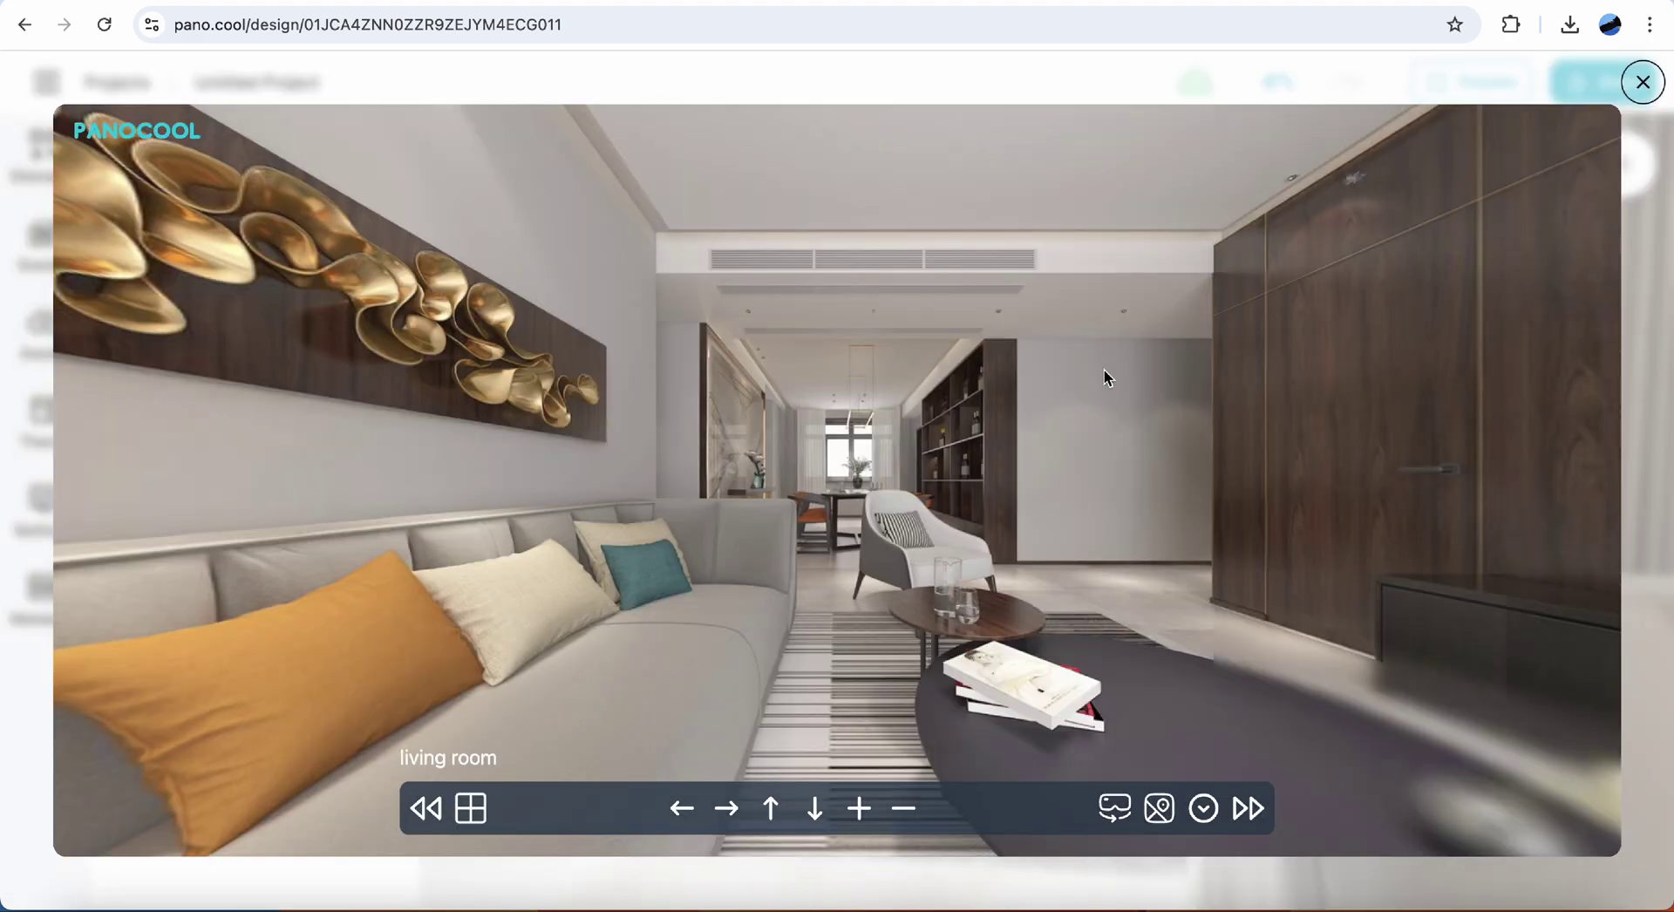
{"action": "left_click_drag", "start_coordinate": [1104, 378], "coordinate": [667, 603]}
{"action": "left_click", "coordinate": [820, 457]}
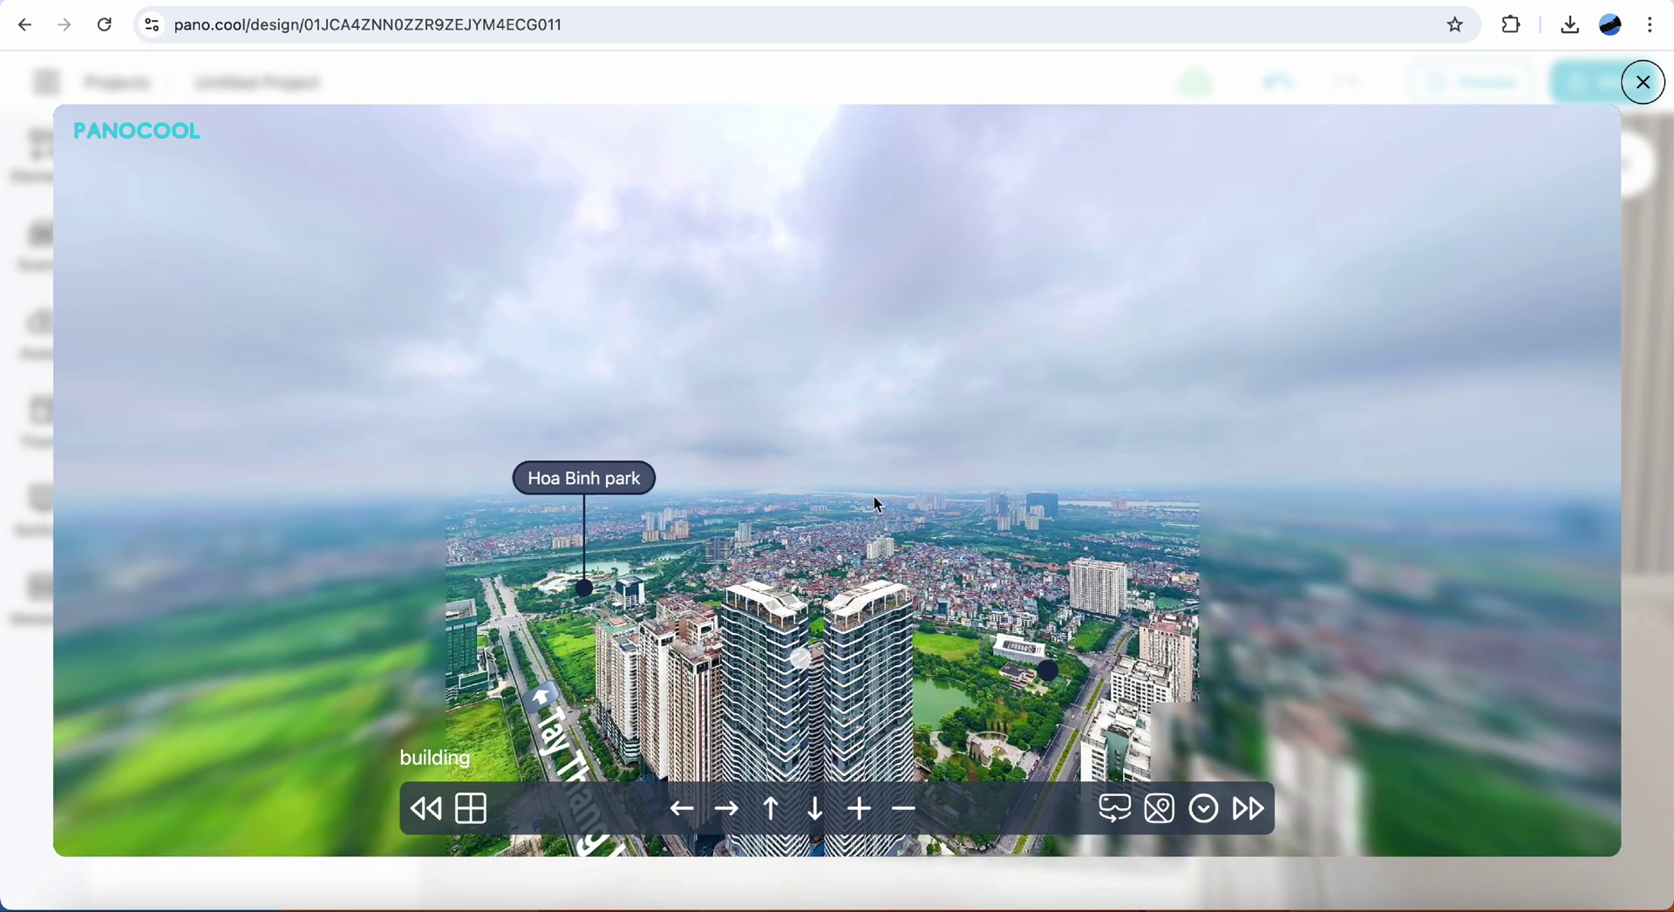
{"action": "left_click", "coordinate": [1642, 82]}
Deselect the label and open scene 1 'building' from the scenes list.
{"action": "left_click", "coordinate": [1622, 164]}
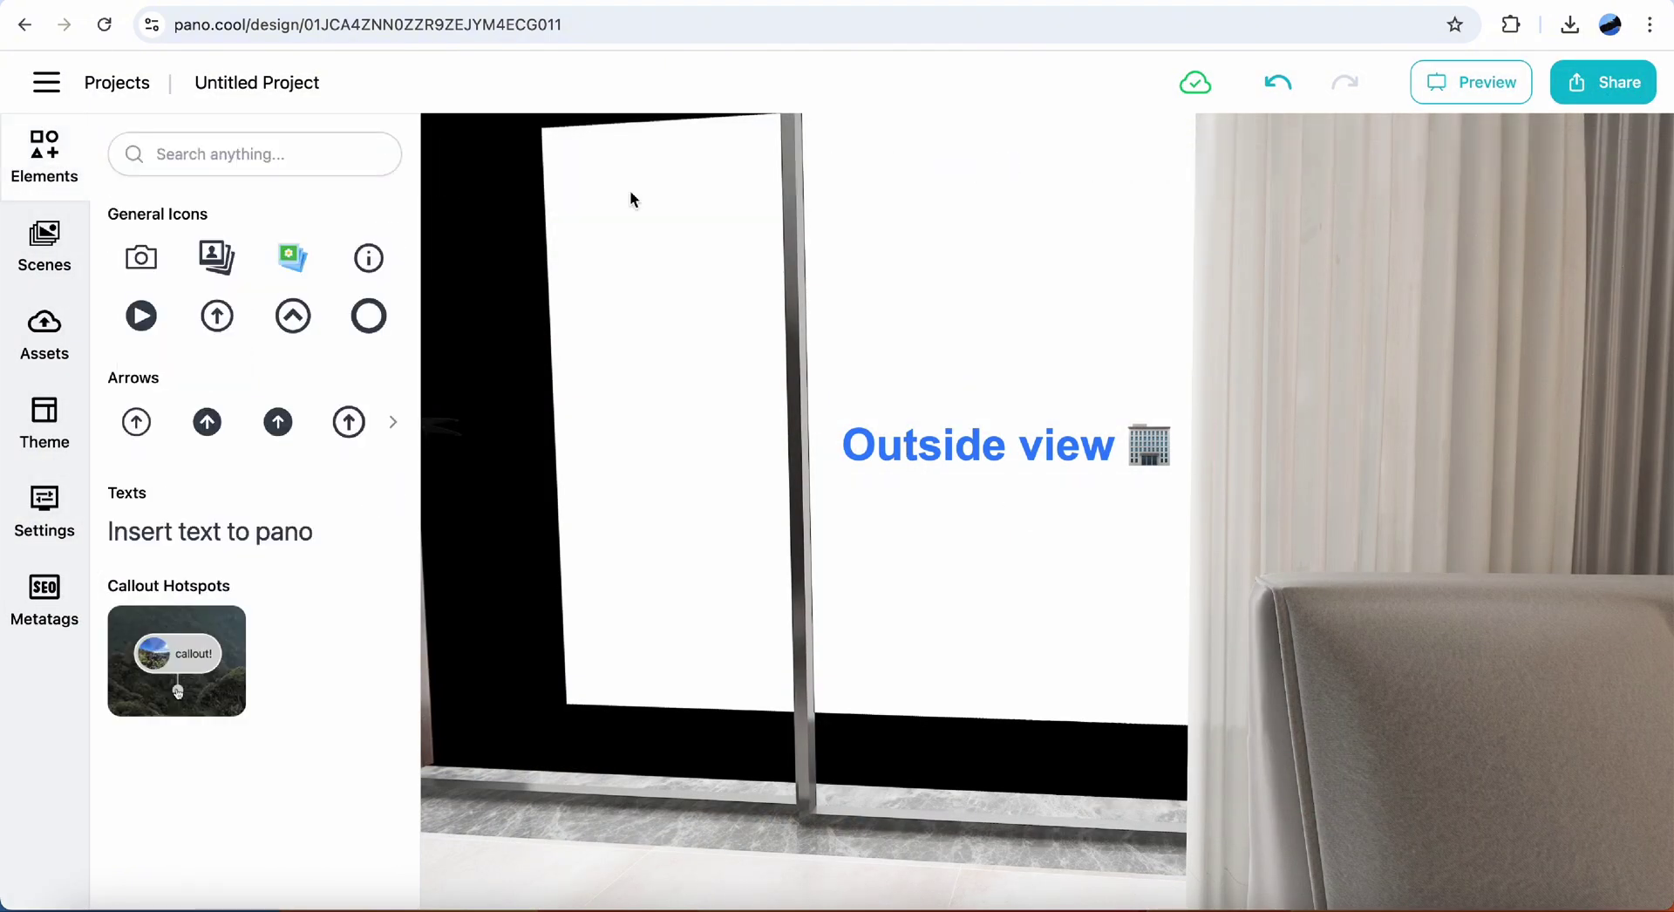
{"action": "left_click", "coordinate": [55, 258]}
{"action": "left_click", "coordinate": [272, 289]}
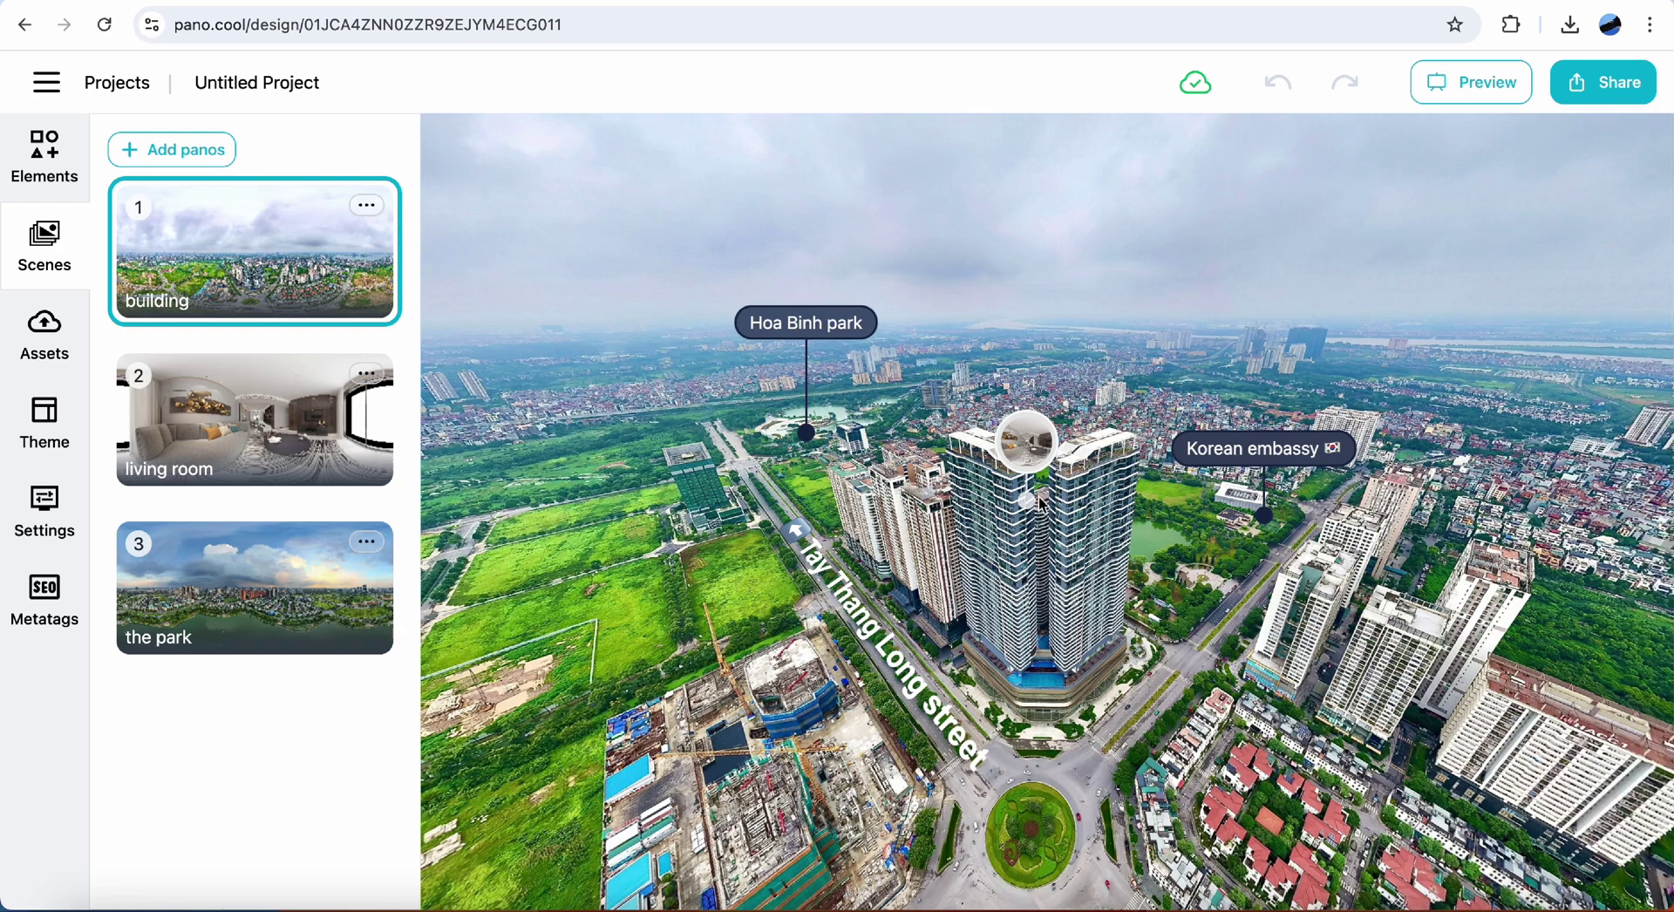
Nudge the tower hotspot slightly to the right and deselect it.
{"action": "left_click", "coordinate": [1029, 504]}
{"action": "left_click_drag", "start_coordinate": [1029, 504], "coordinate": [1064, 508]}
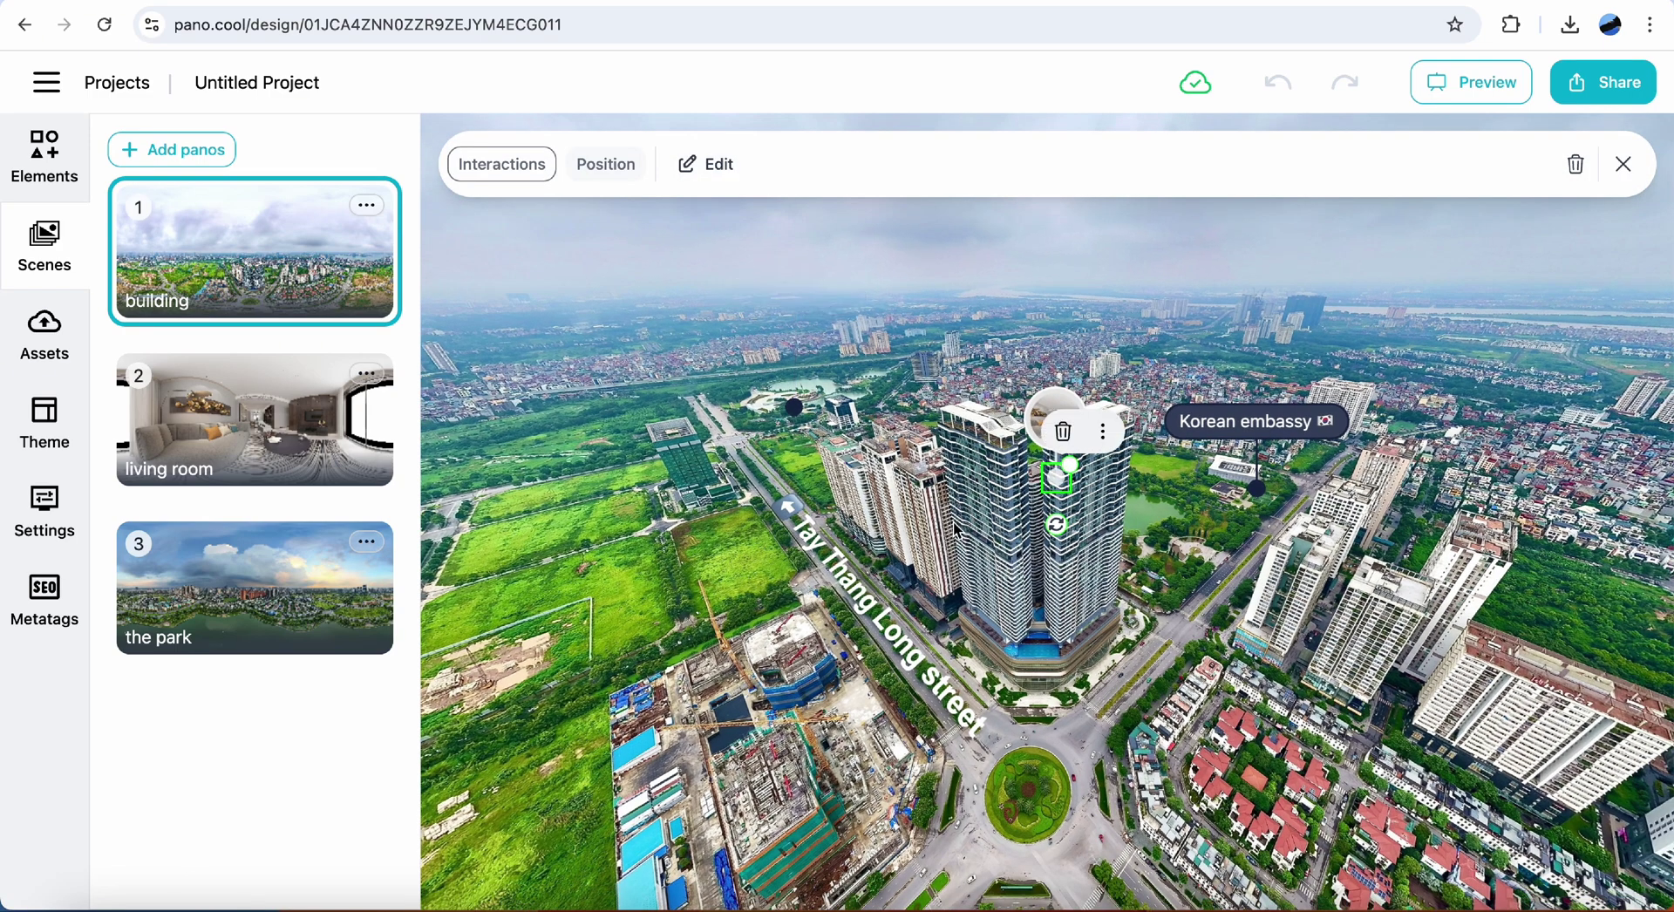
{"action": "left_click_drag", "start_coordinate": [956, 529], "coordinate": [938, 551]}
{"action": "left_click", "coordinate": [1612, 170]}
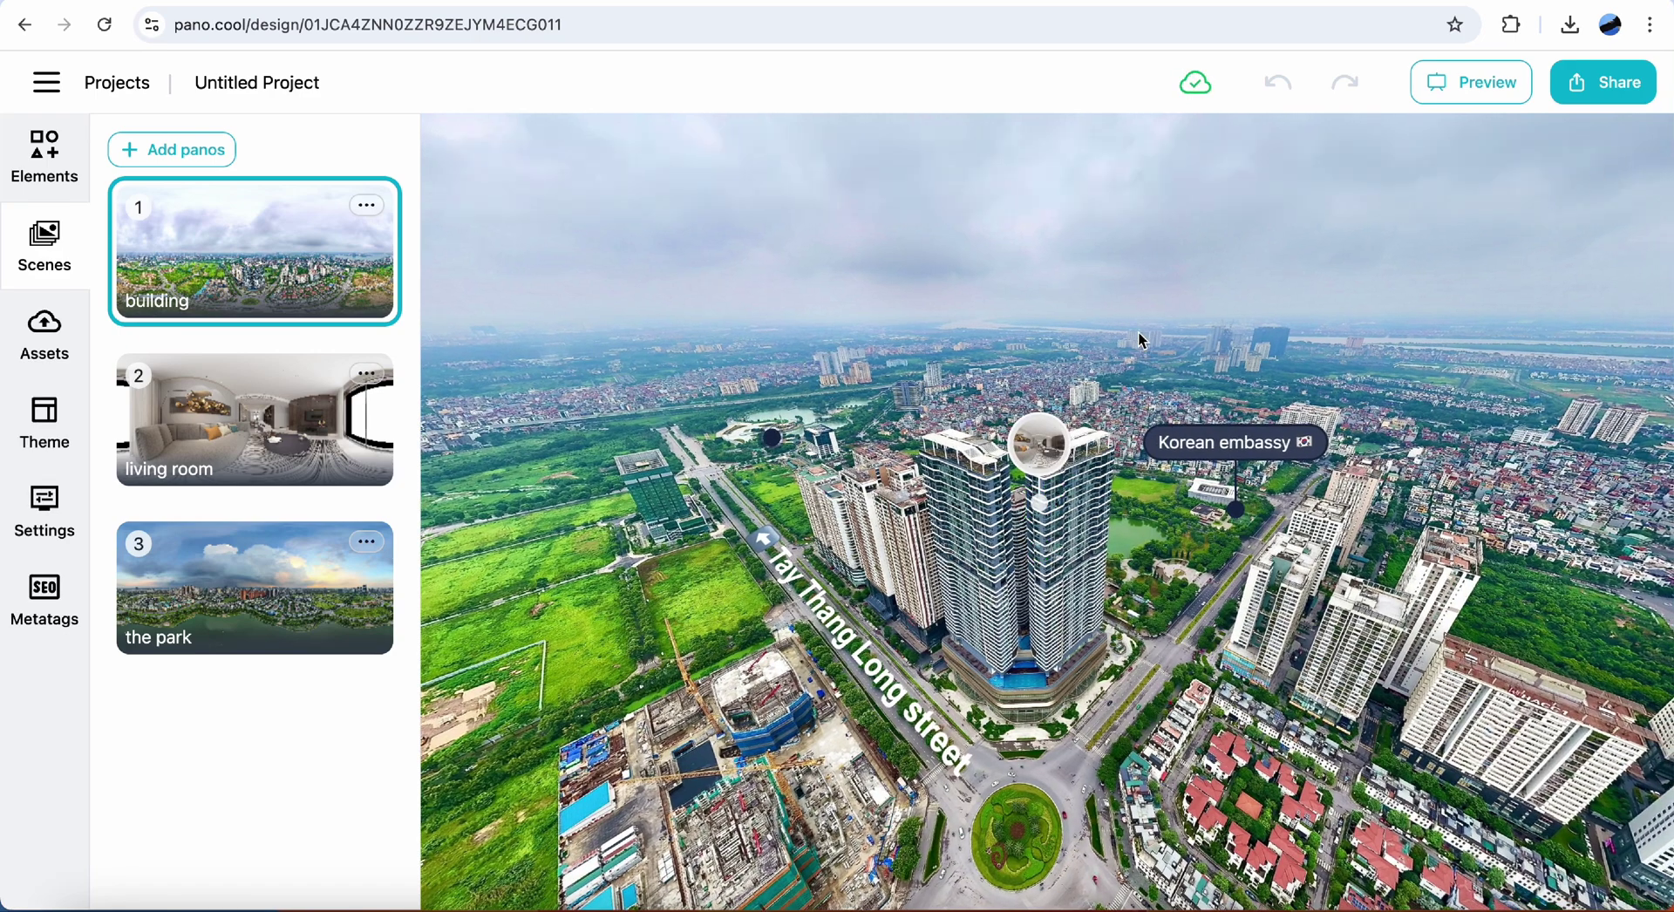
Save the current angle as the building scene's default view and check it in preview.
{"action": "left_click_drag", "start_coordinate": [1140, 336], "coordinate": [1133, 331]}
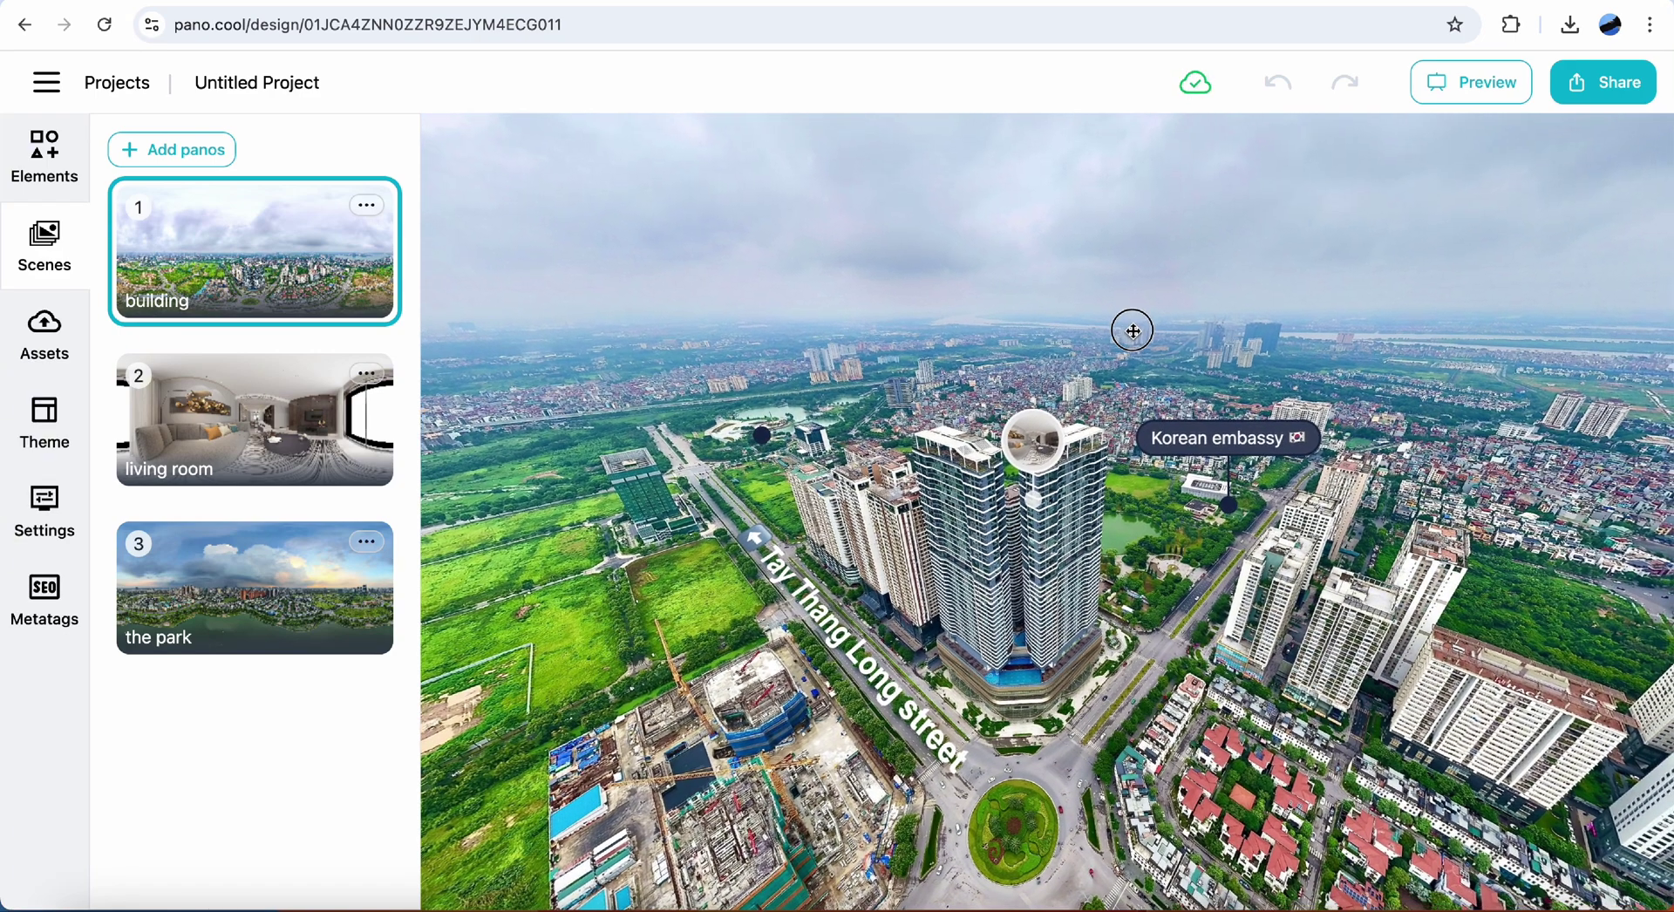
{"action": "right_click", "coordinate": [1102, 300]}
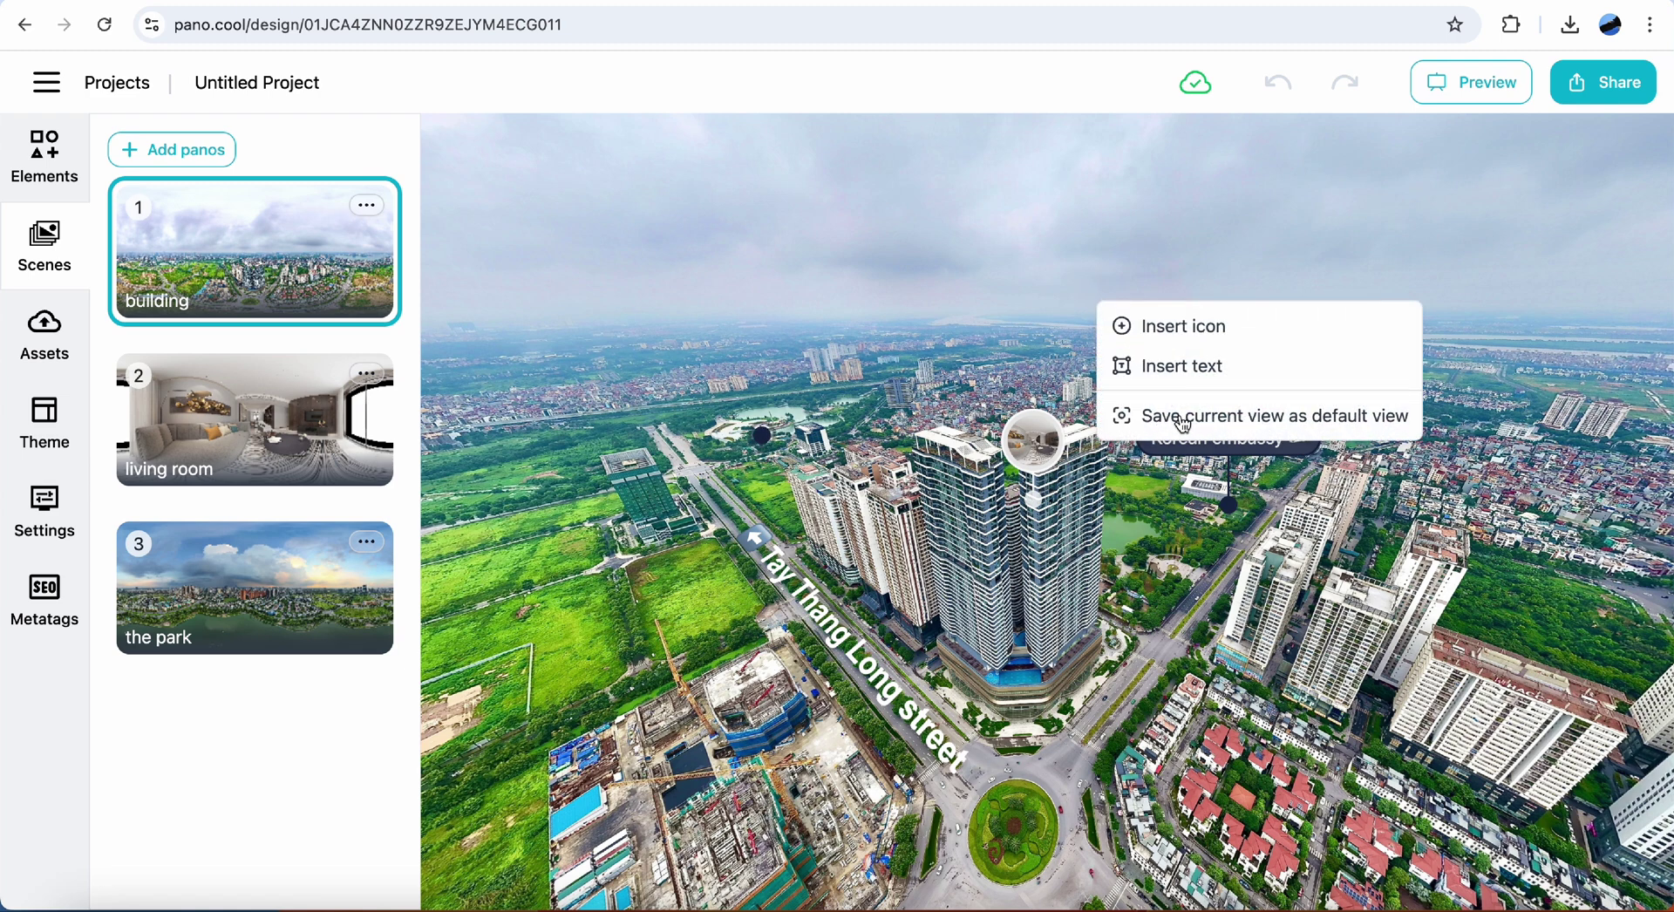
{"action": "left_click", "coordinate": [1182, 424]}
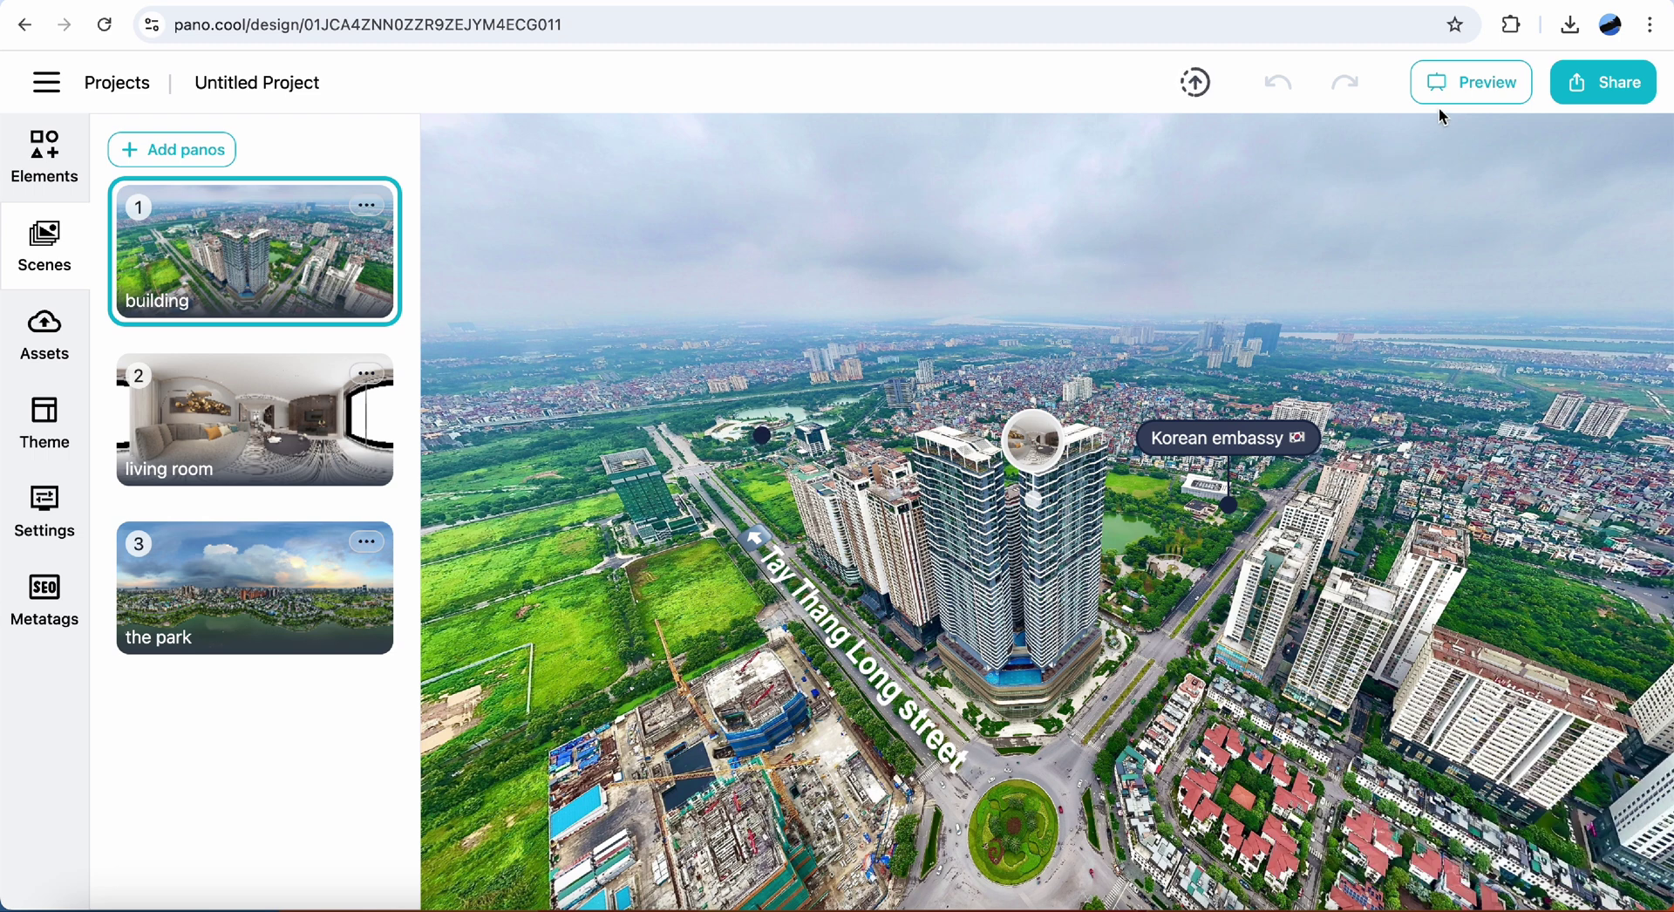
{"action": "left_click", "coordinate": [1462, 87]}
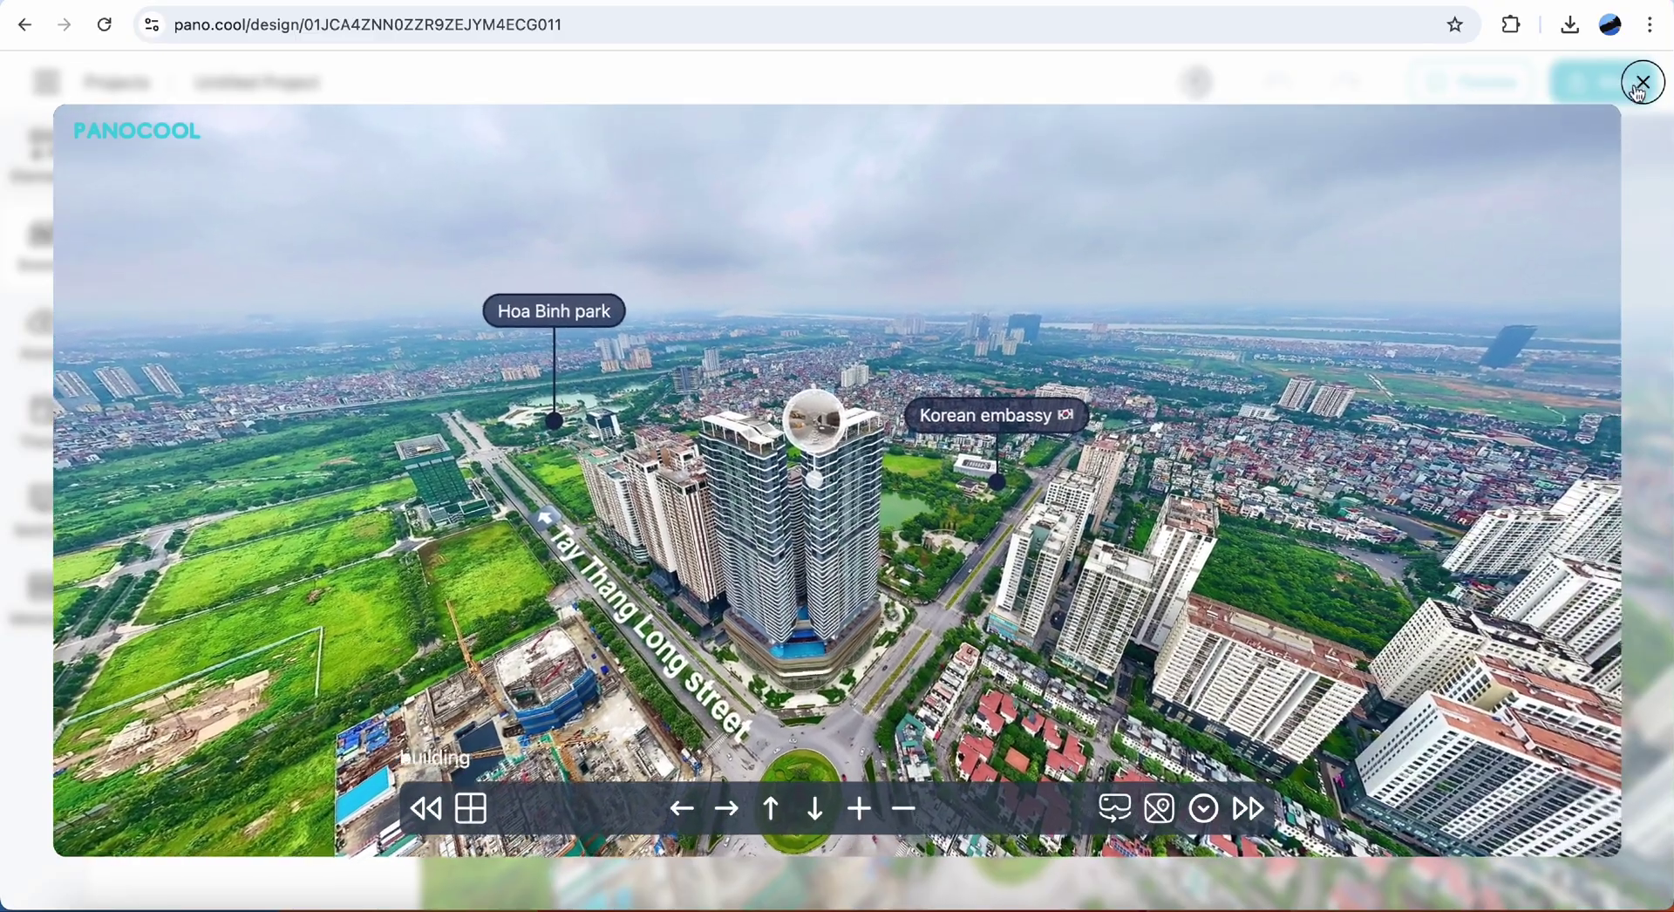
{"action": "left_click", "coordinate": [1643, 82]}
{"action": "left_click_drag", "start_coordinate": [957, 307], "coordinate": [1249, 228]}
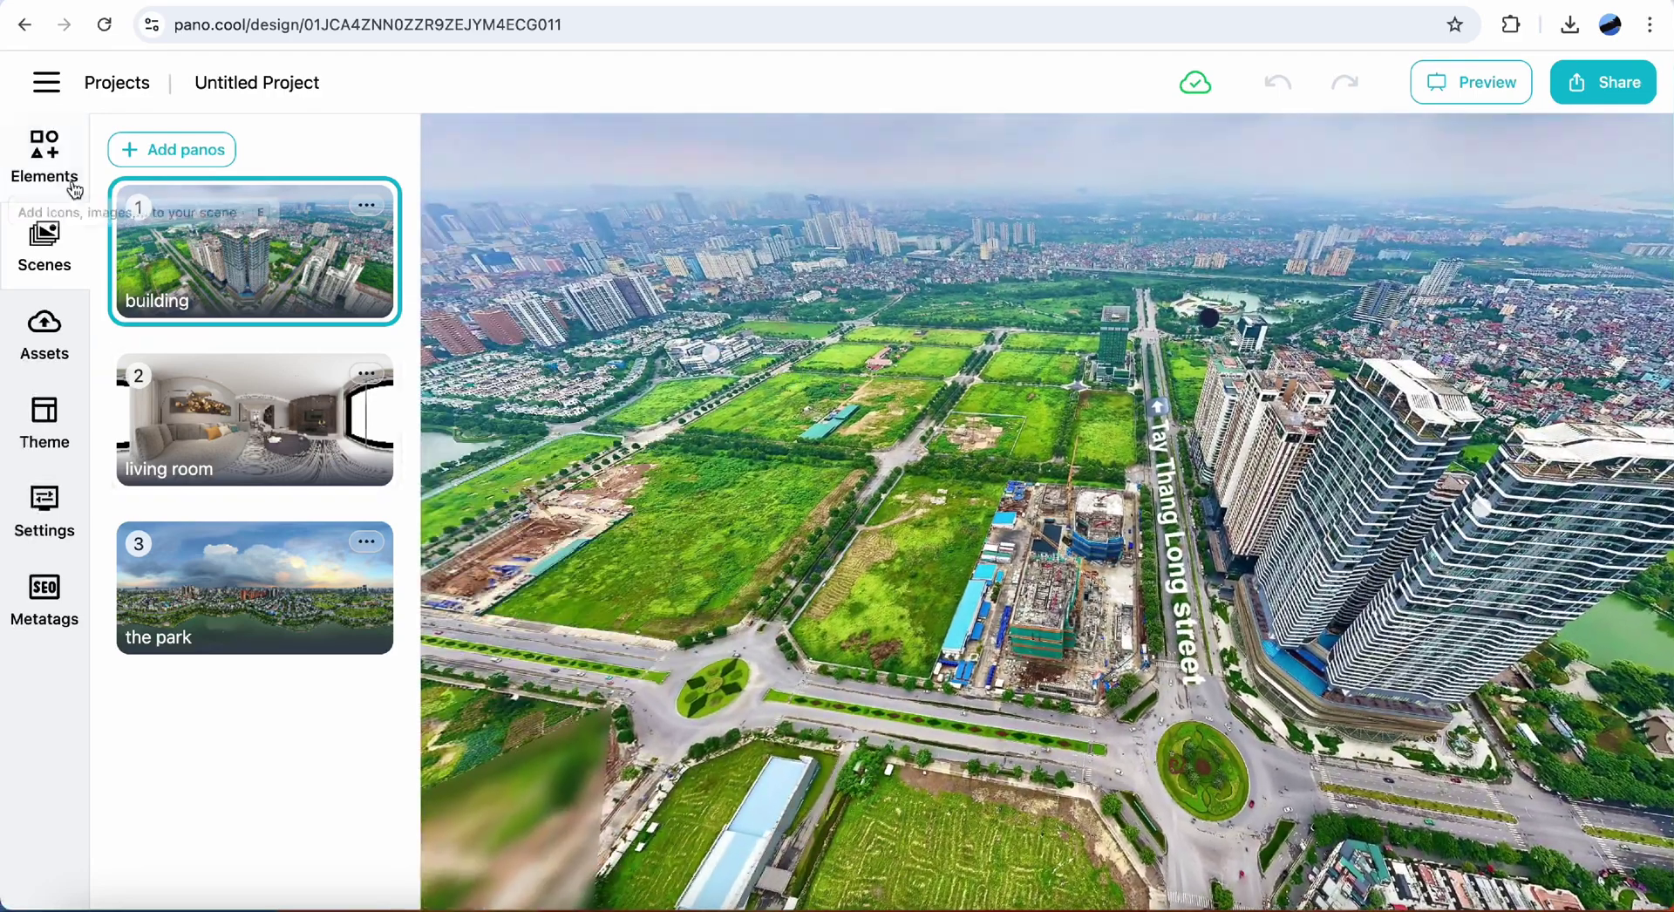
{"action": "left_click", "coordinate": [75, 190]}
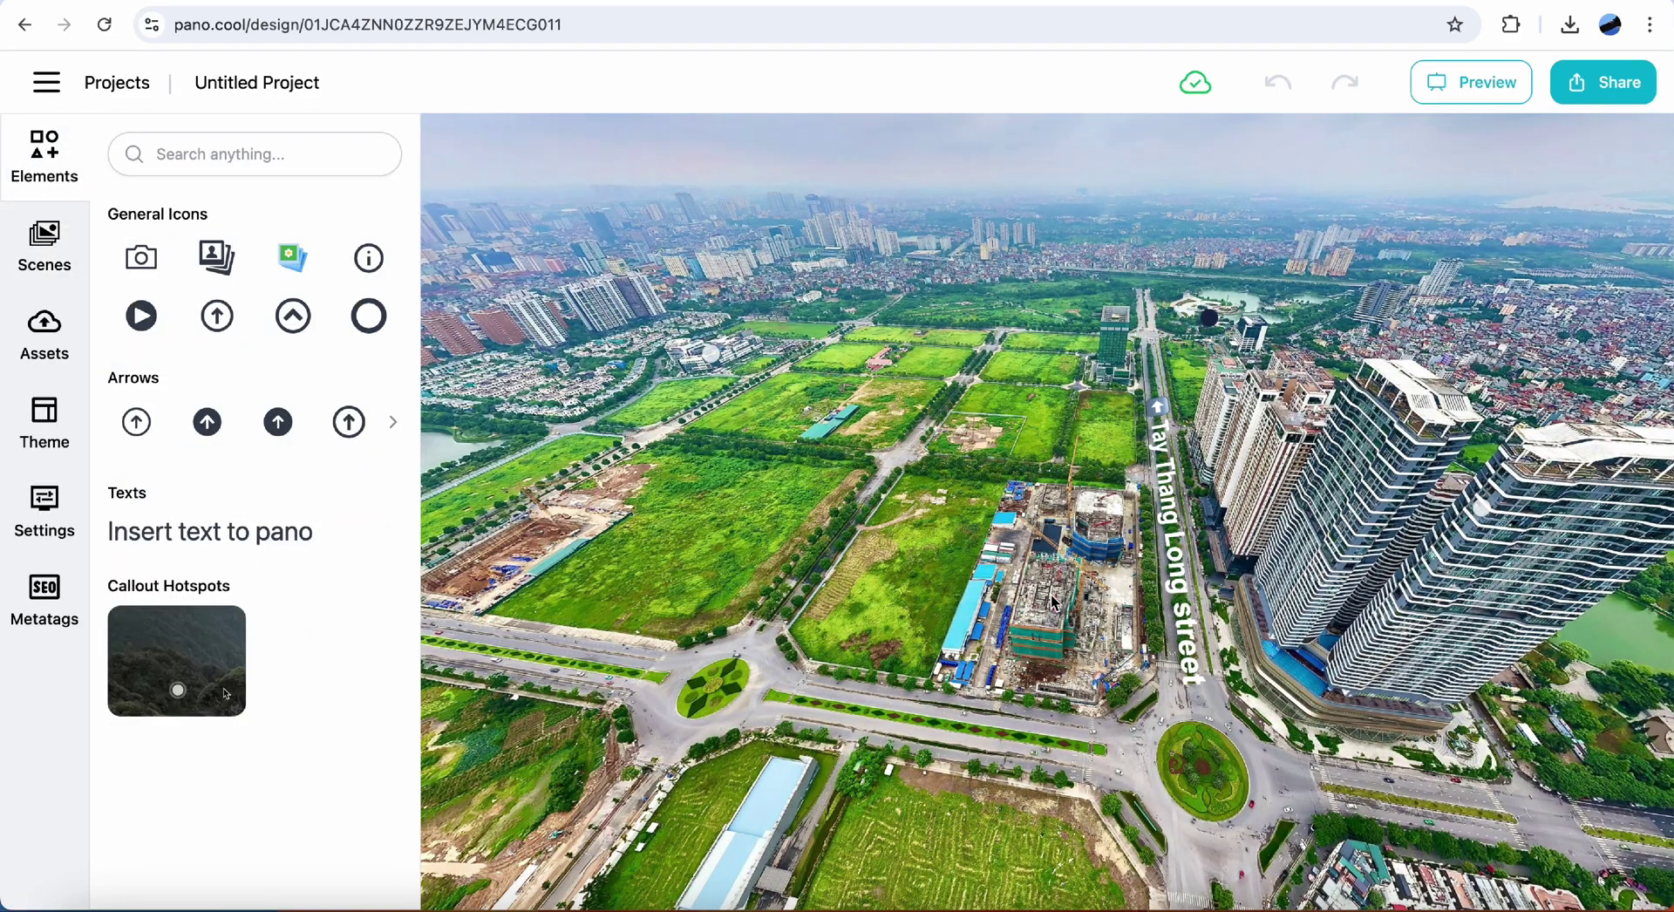
Place a callout on the construction site labelled 'Shilla hotel' with line height 30, and save.
{"action": "left_click_drag", "start_coordinate": [192, 673], "coordinate": [1044, 541]}
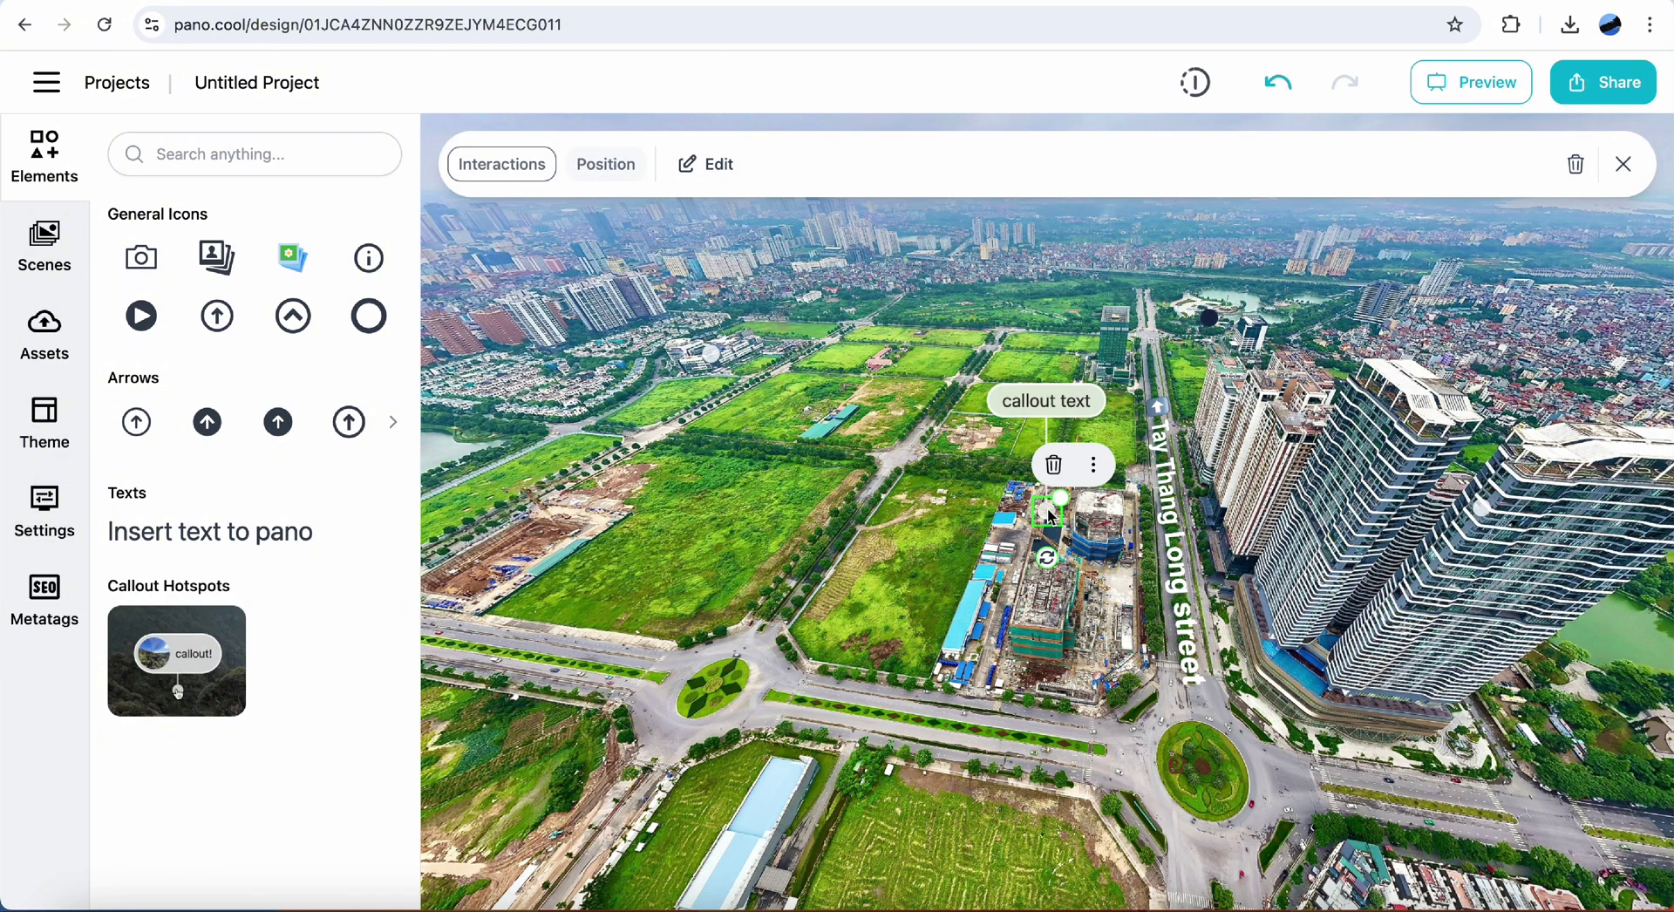
{"action": "left_click", "coordinate": [688, 164]}
{"action": "left_click", "coordinate": [270, 289]}
{"action": "key", "text": "super+a"}
{"action": "type", "text": "S"}
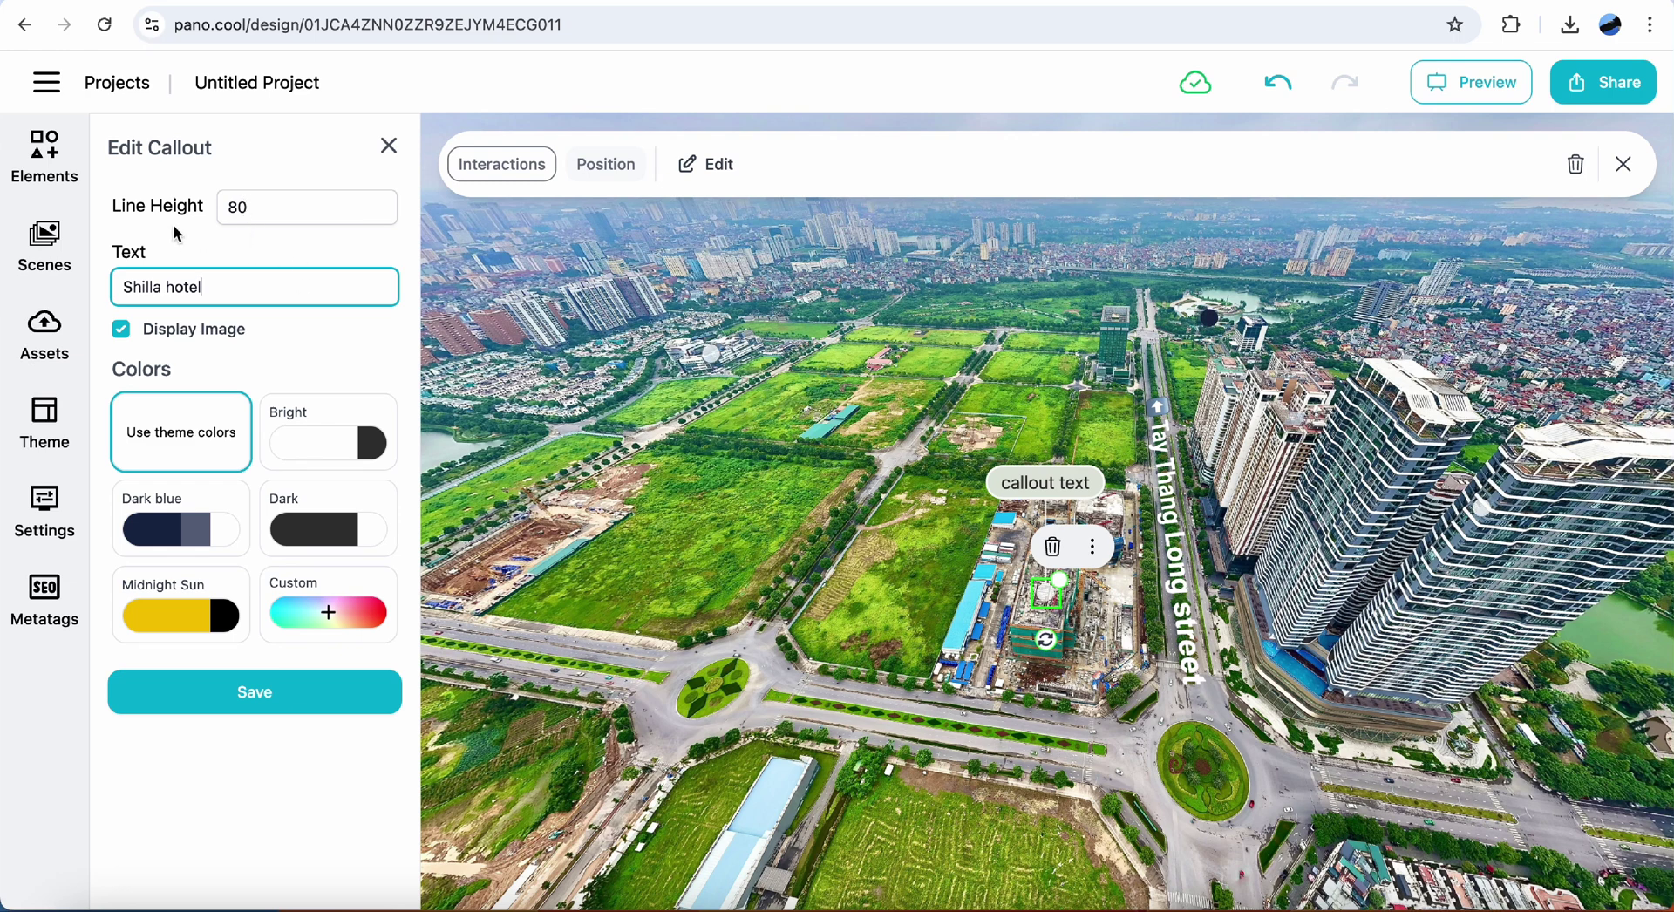
{"action": "left_click", "coordinate": [196, 198]}
{"action": "type", "text": "30"}
{"action": "left_click", "coordinate": [261, 696]}
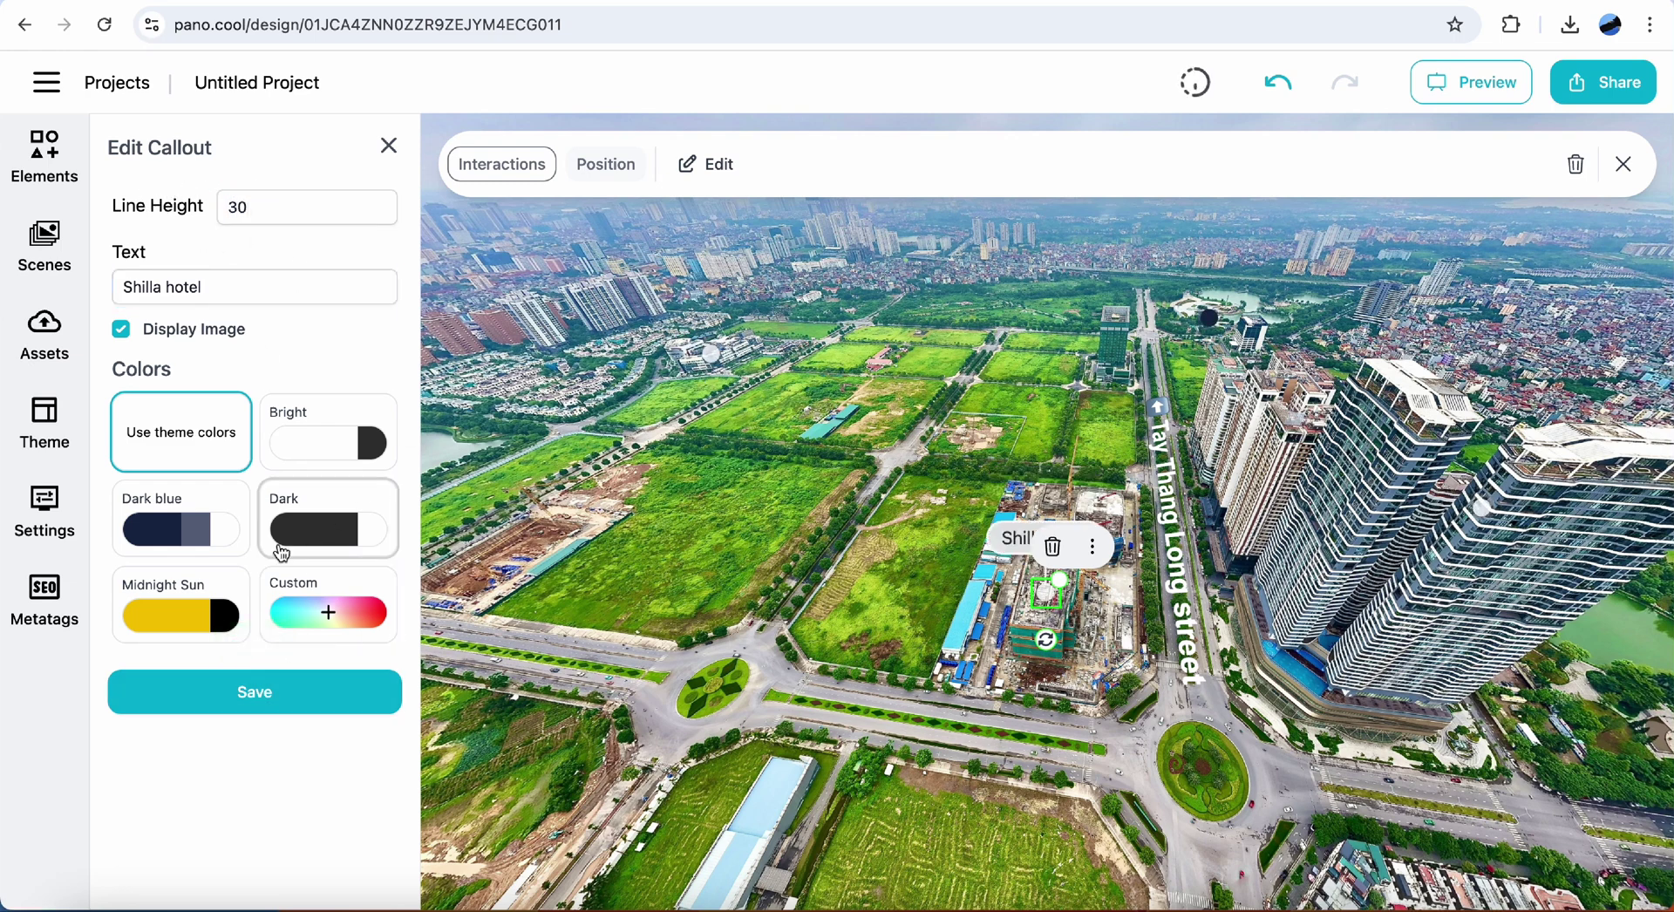
Give the Shilla hotel callout the Dark blue colour scheme and save it.
{"action": "left_click", "coordinate": [185, 540]}
{"action": "left_click", "coordinate": [262, 691]}
{"action": "left_click", "coordinate": [462, 165]}
Make the callout open a popup showing the tower image captioned 'Shilla hotel'.
{"action": "left_click", "coordinate": [269, 378]}
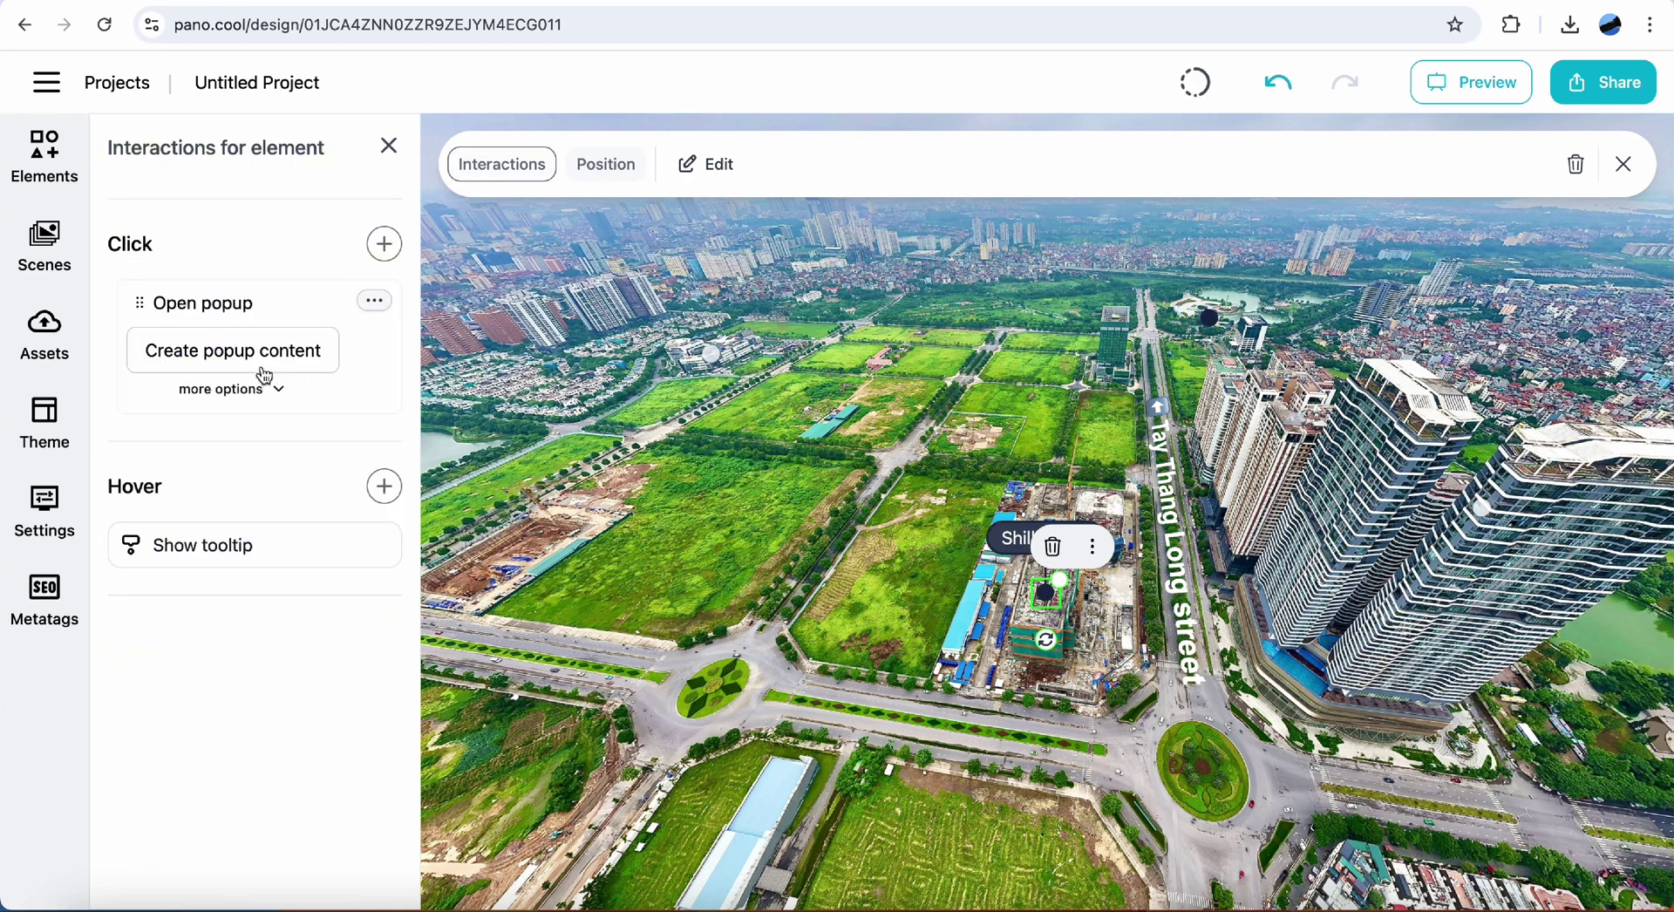
{"action": "left_click", "coordinate": [265, 355]}
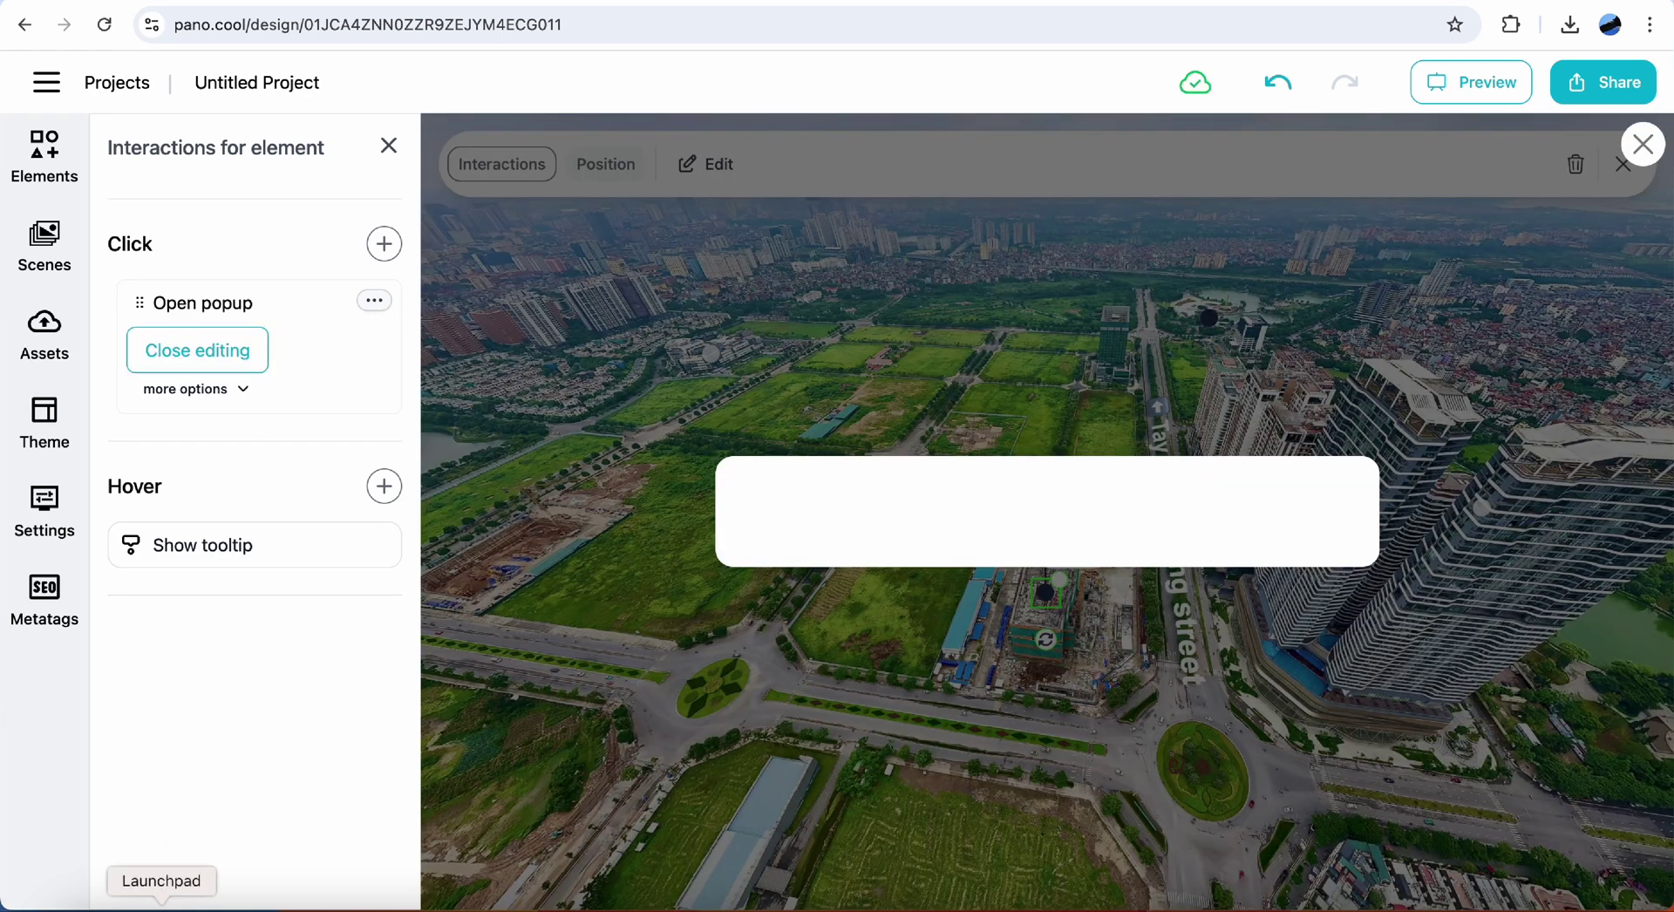
{"action": "left_click", "coordinate": [86, 903]}
{"action": "left_click", "coordinate": [558, 473]}
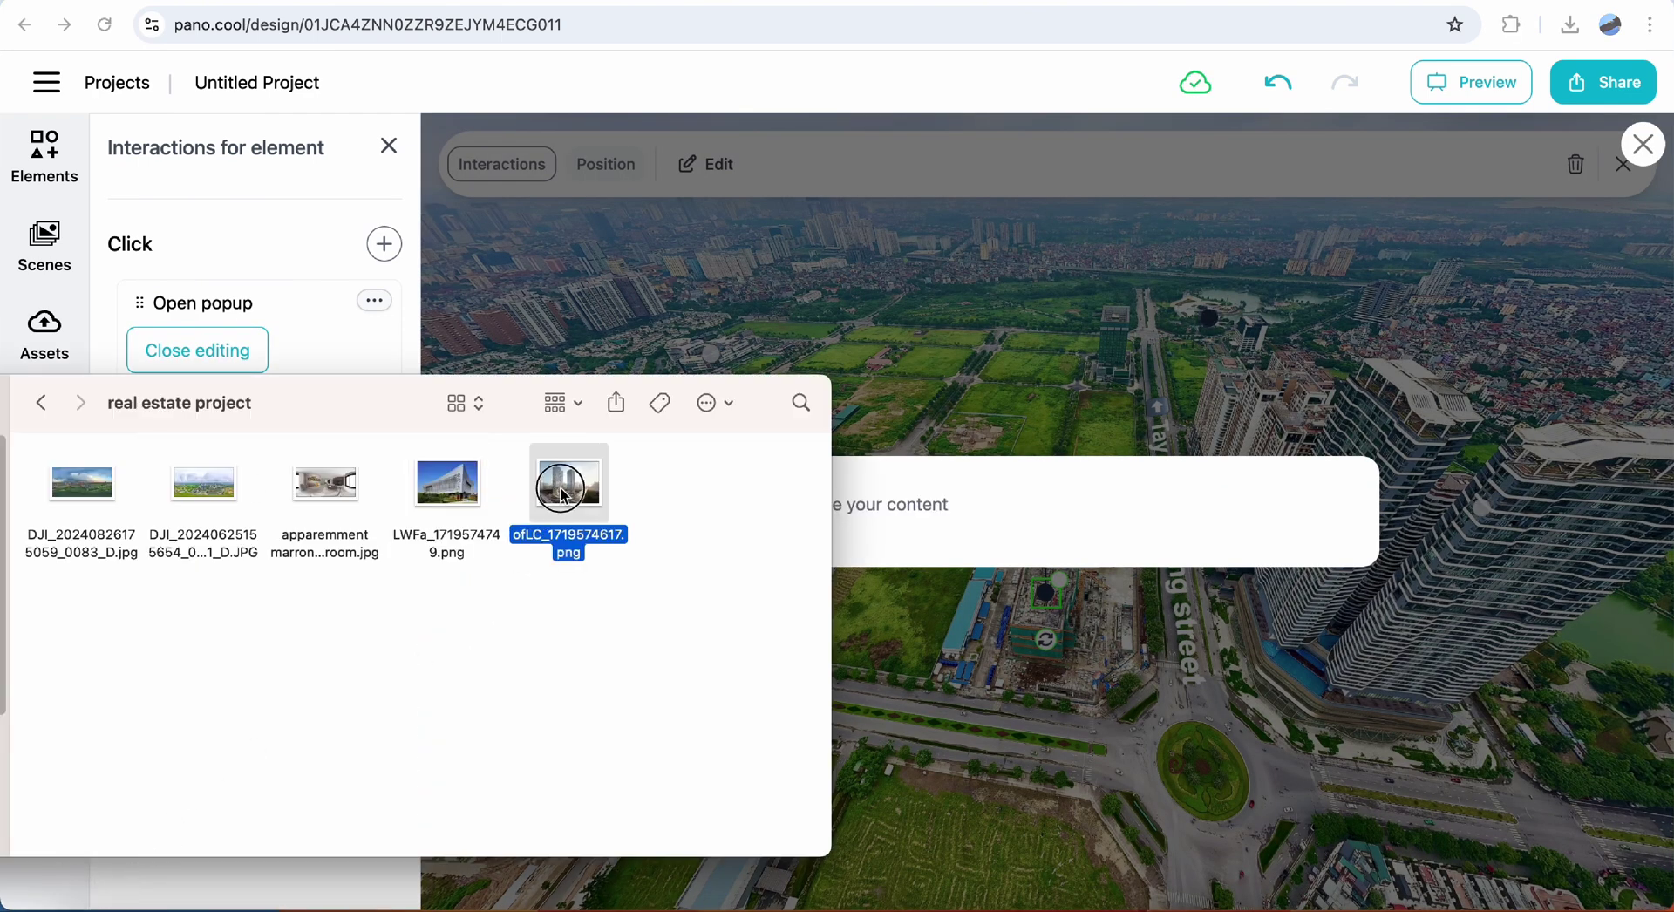
{"action": "left_click_drag", "start_coordinate": [560, 494], "coordinate": [917, 504]}
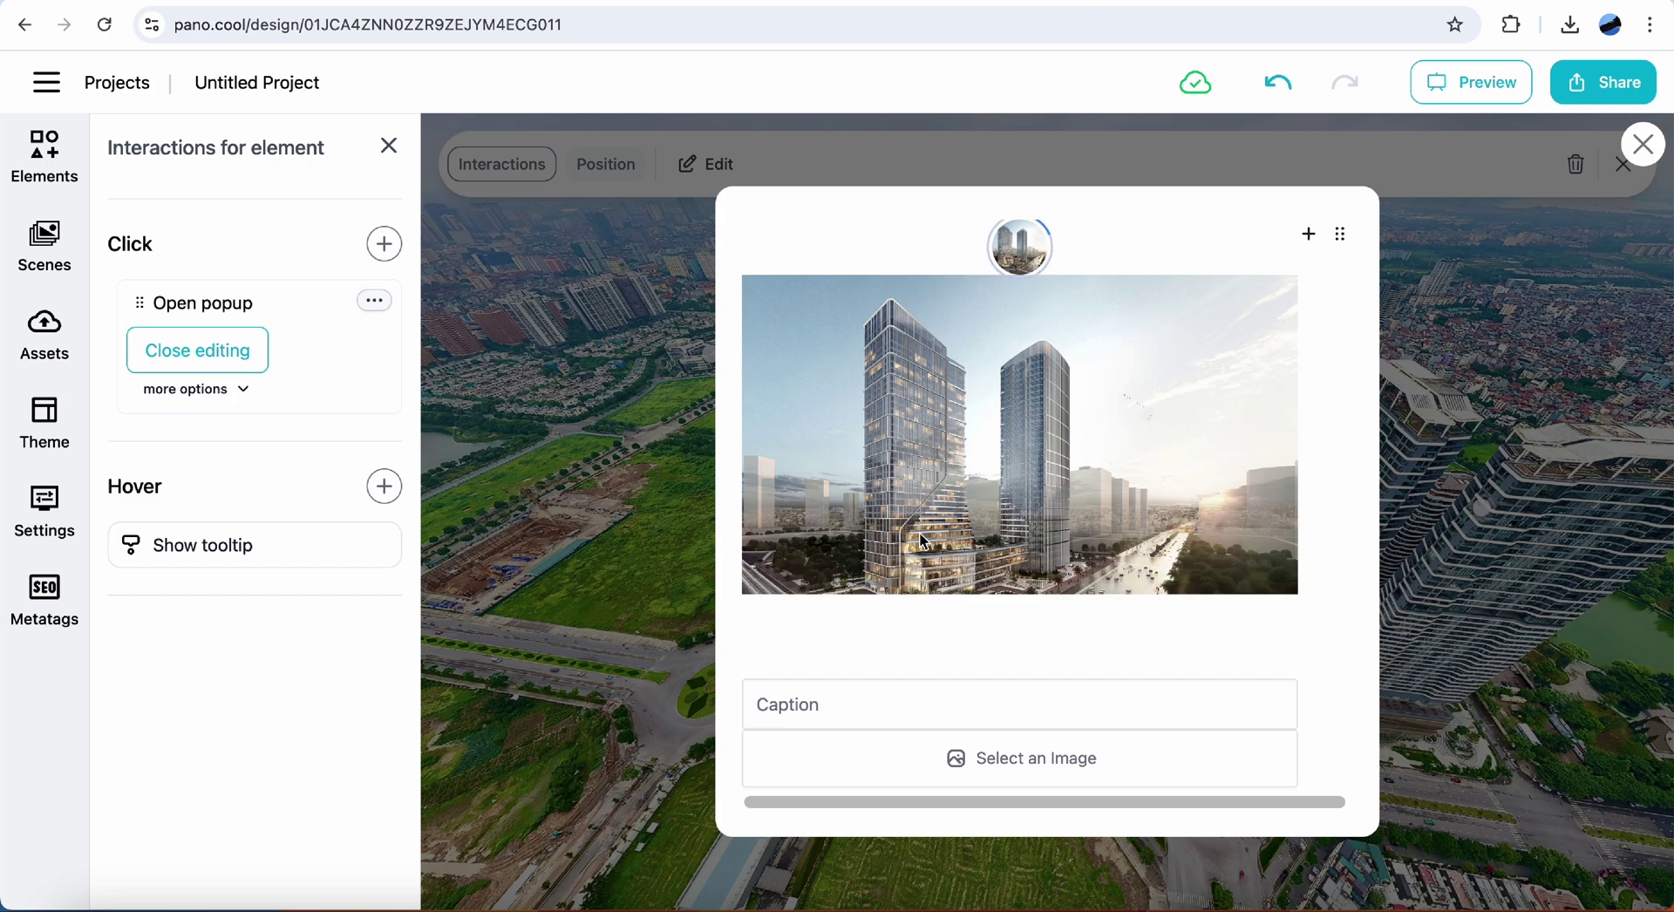
{"action": "left_click", "coordinate": [911, 705]}
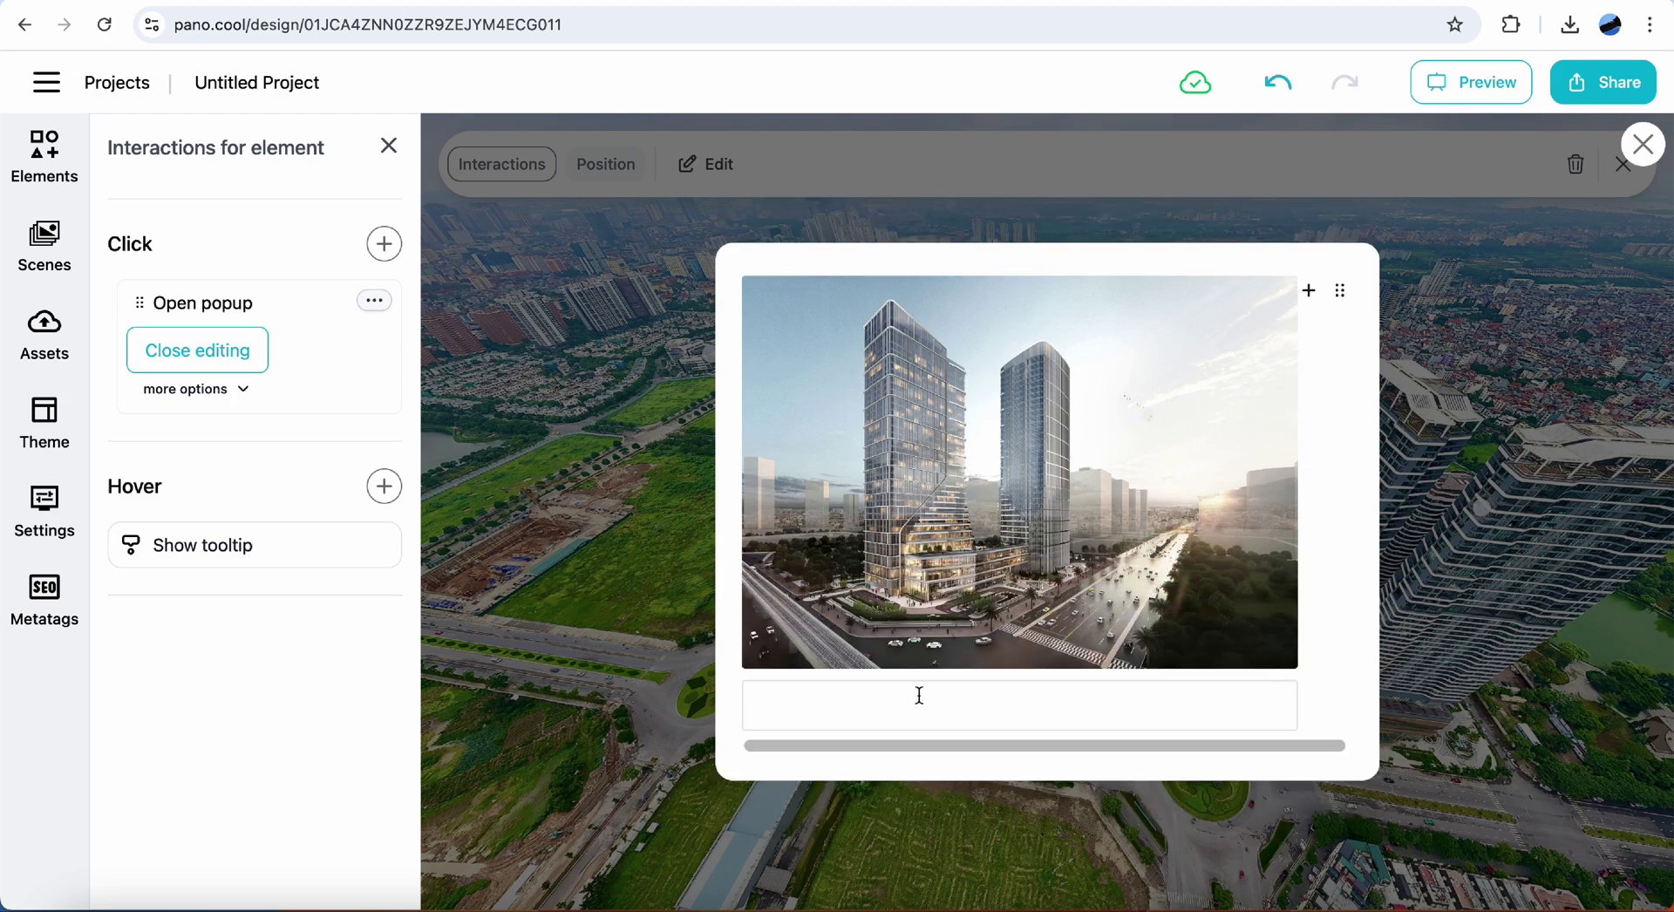
{"action": "type", "text": "sh"}
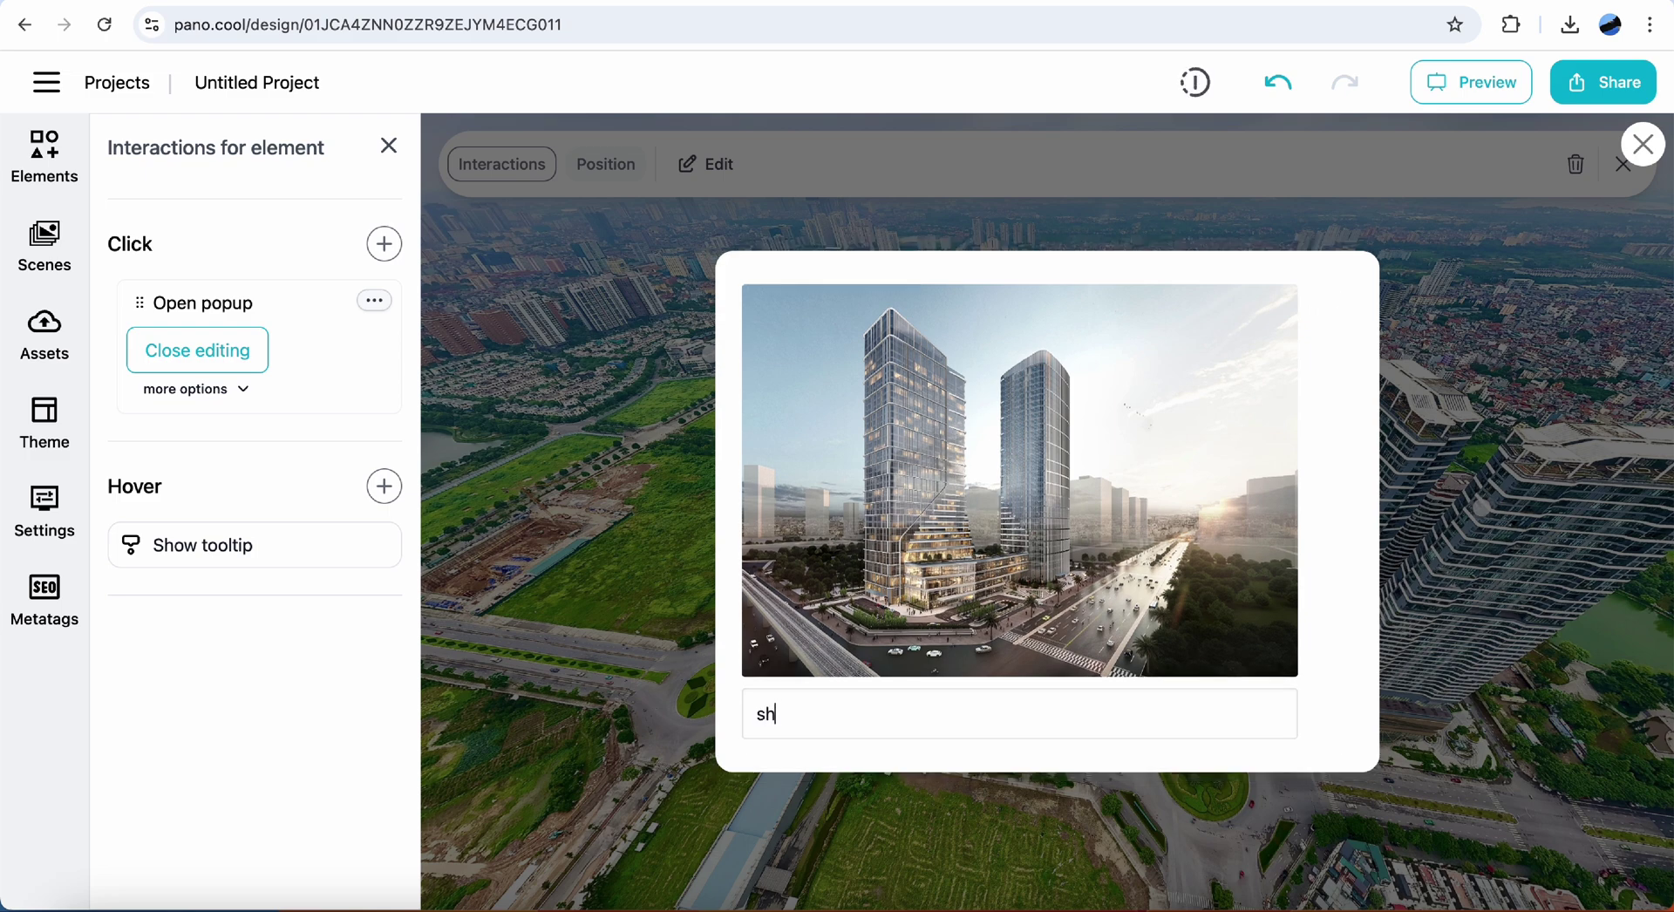
{"action": "type", "text": "illa hotel"}
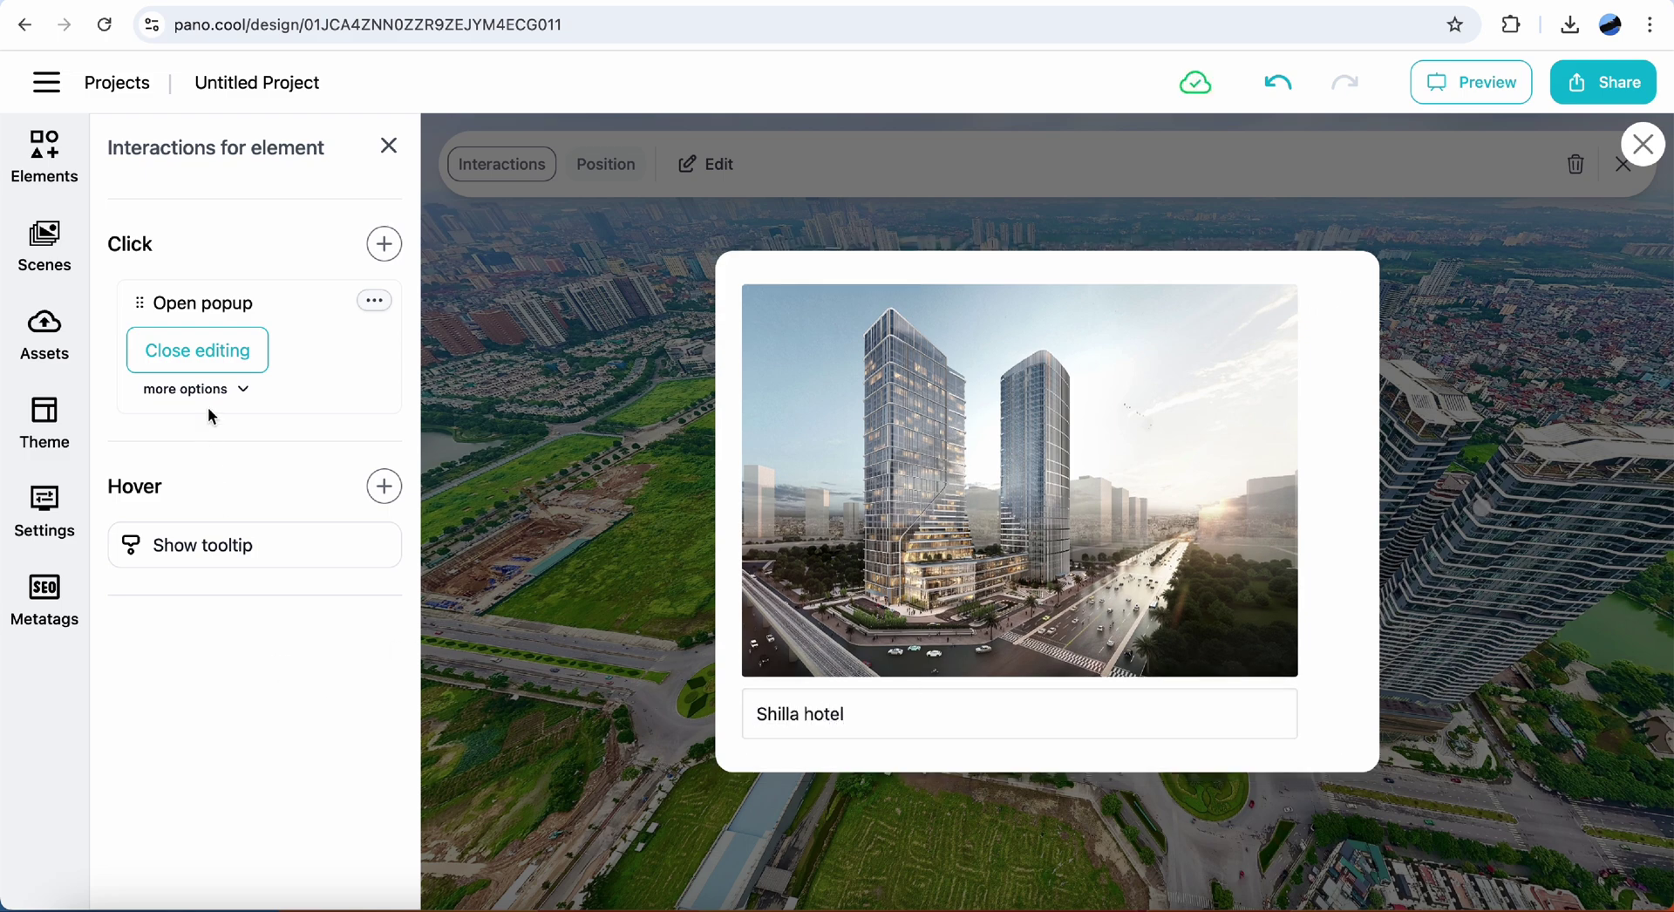
{"action": "left_click", "coordinate": [236, 361]}
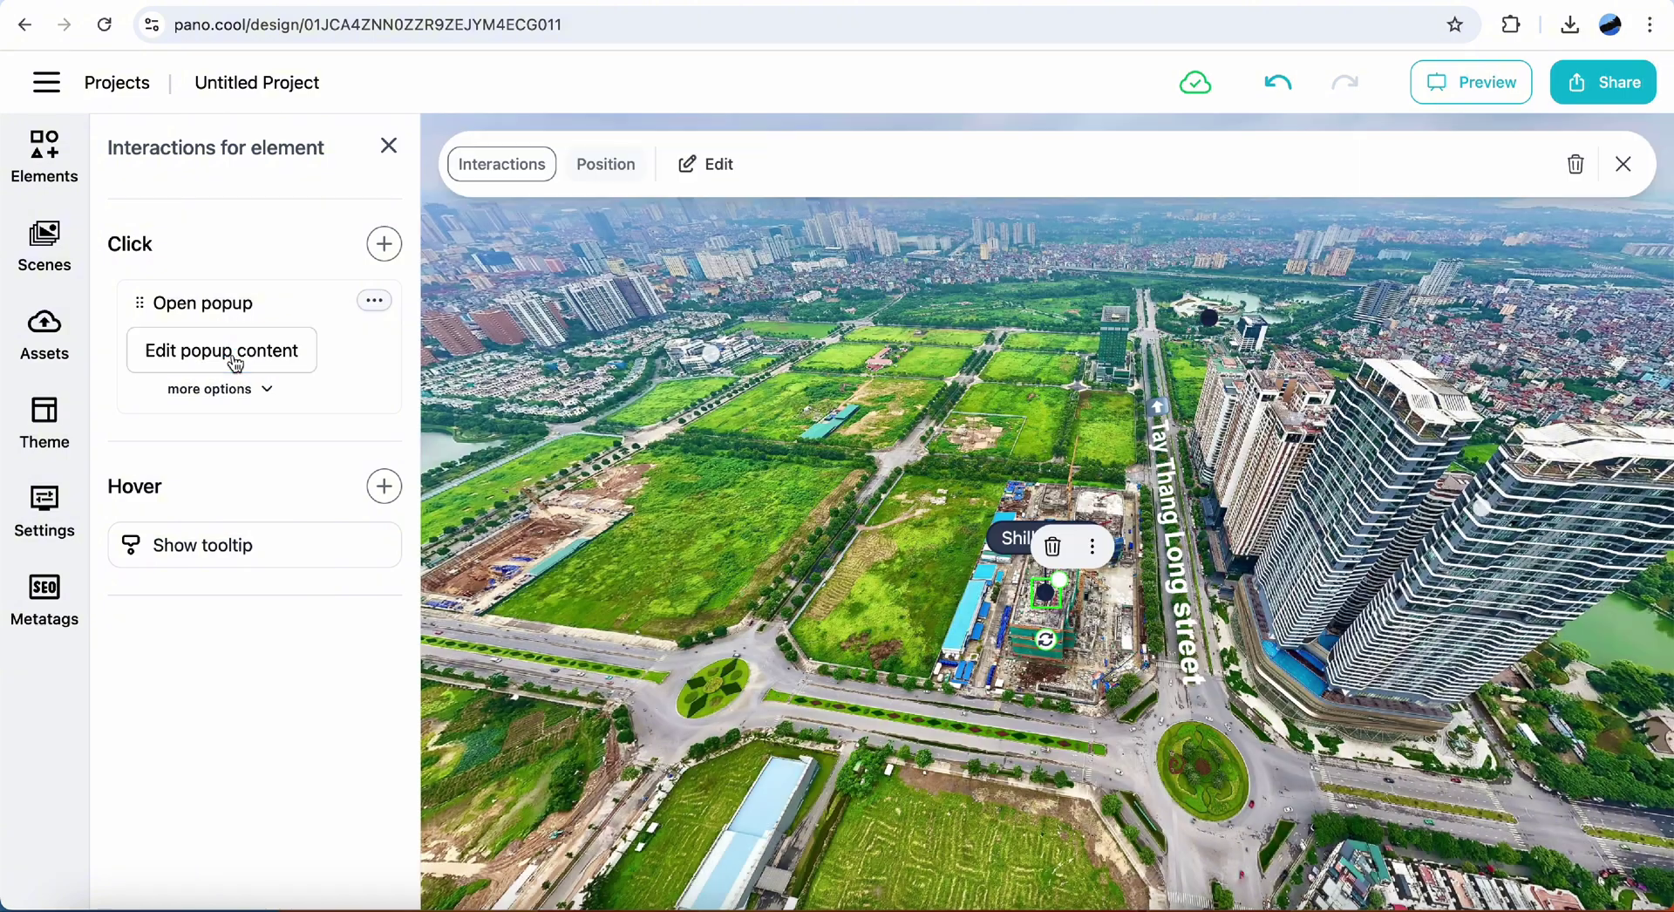
Preview the tour, open and close the Shilla hotel popup, then exit the preview.
{"action": "left_click", "coordinate": [1486, 87]}
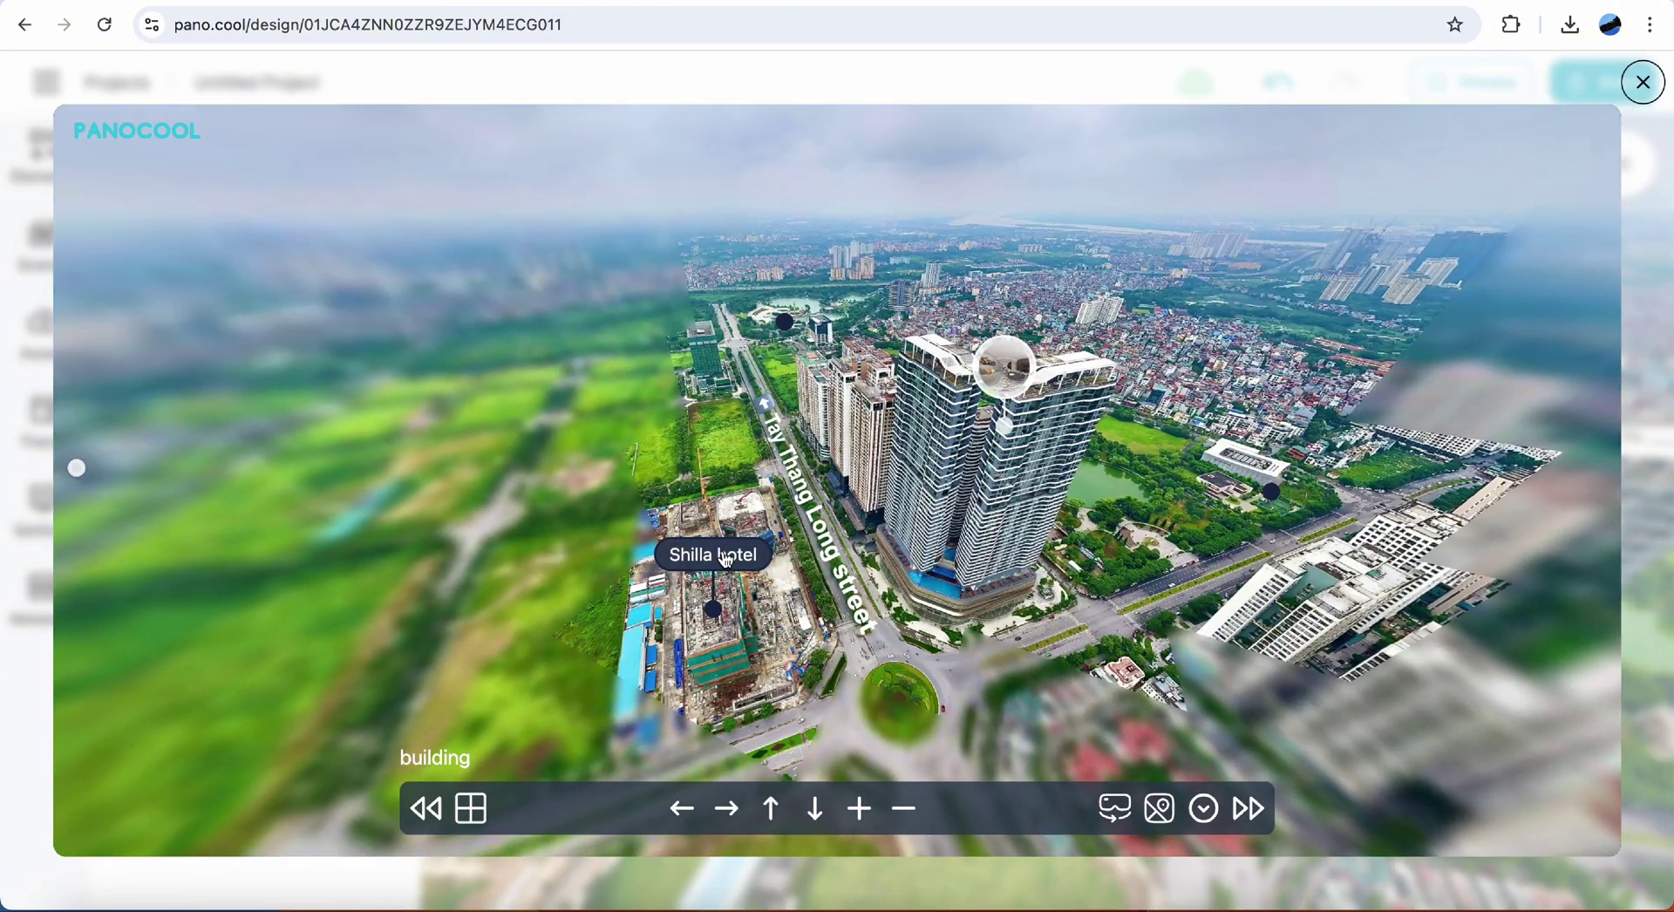
{"action": "left_click", "coordinate": [726, 559]}
{"action": "left_click", "coordinate": [1586, 139]}
{"action": "left_click", "coordinate": [1587, 140]}
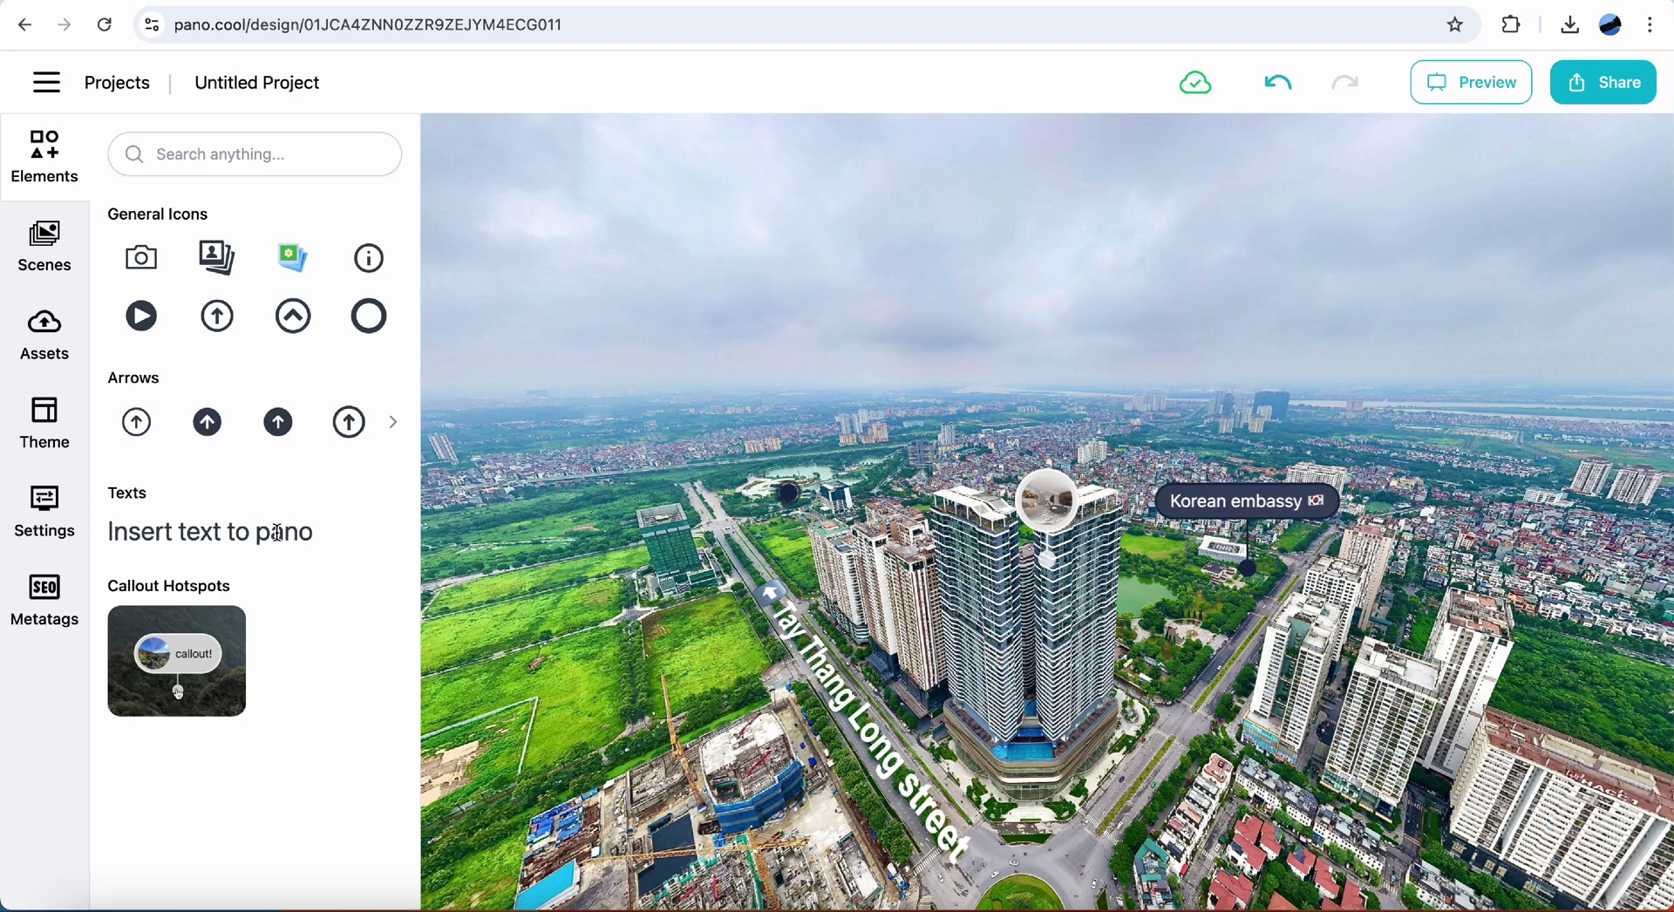
Add an enlarged text element above the towers with bold, size 40 text.
{"action": "left_click_drag", "start_coordinate": [277, 533], "coordinate": [976, 340]}
{"action": "left_click_drag", "start_coordinate": [1155, 320], "coordinate": [1322, 294]}
{"action": "double_click", "coordinate": [720, 163]}
{"action": "type", "text": "40"}
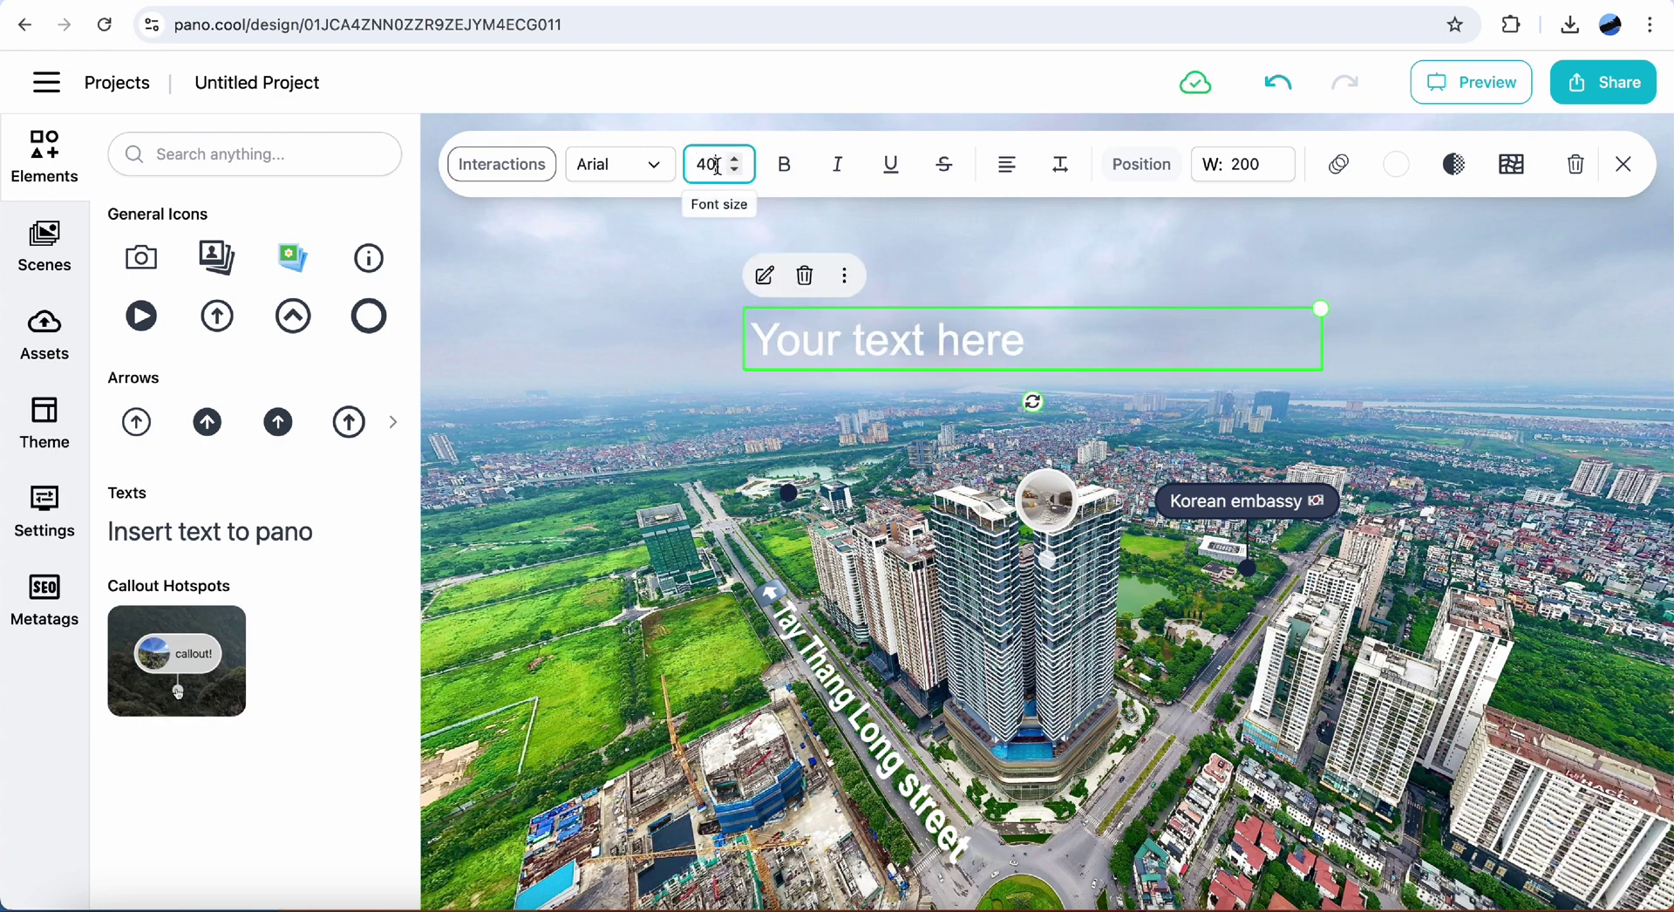
{"action": "left_click", "coordinate": [786, 165]}
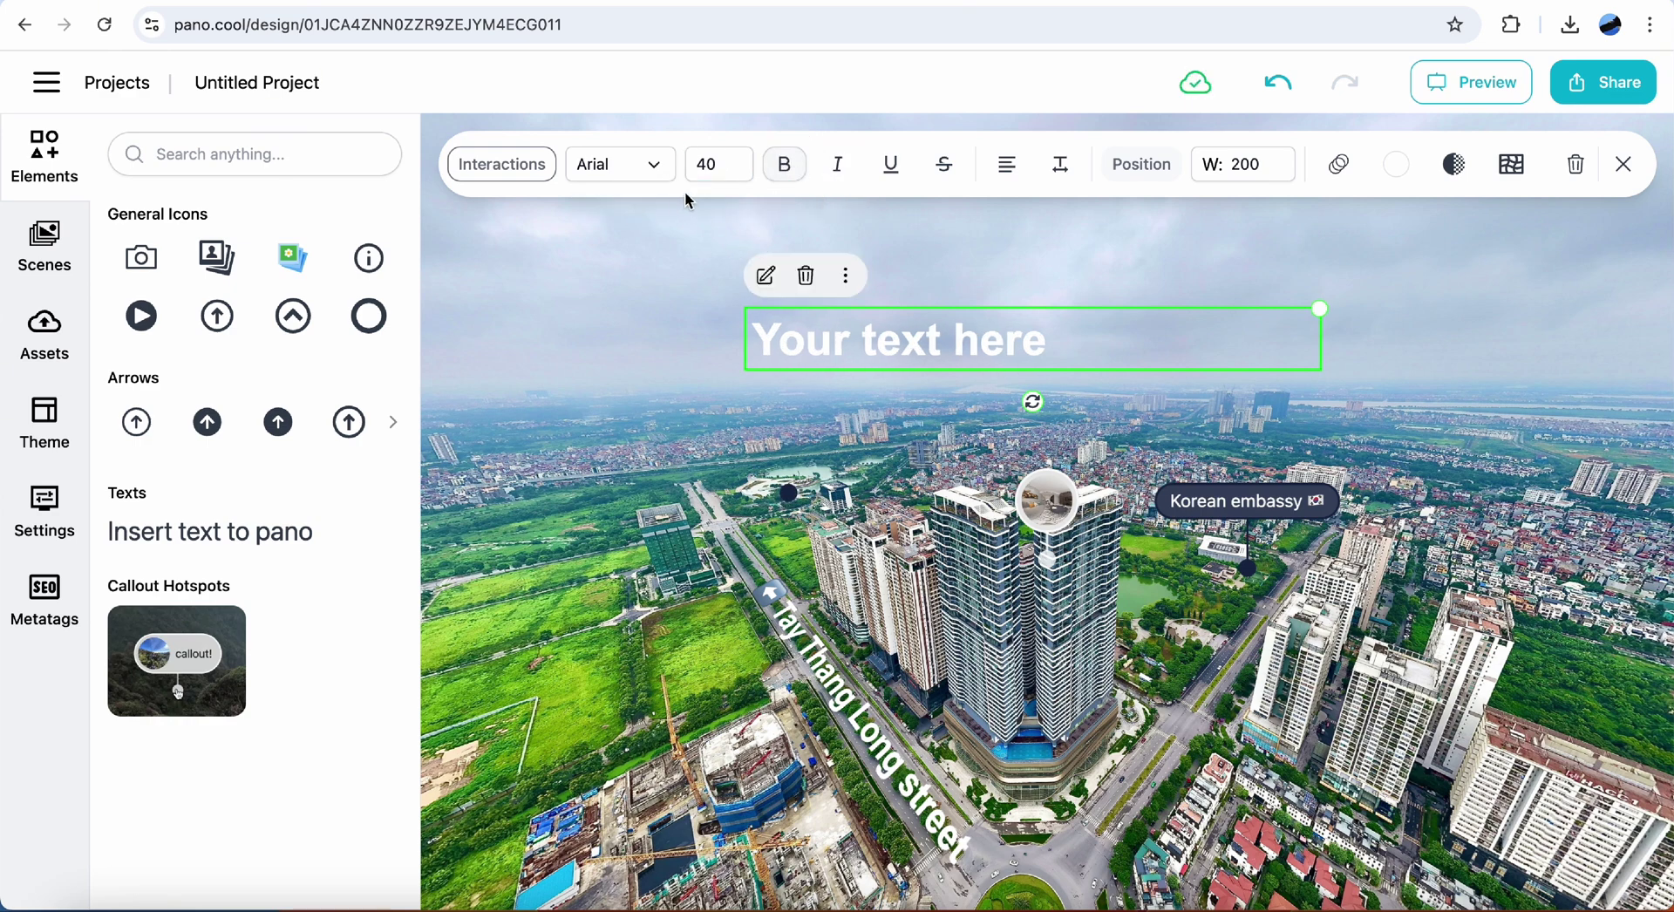
Set the label text to 'HanJadin building' with a building emoji on each side.
{"action": "left_click", "coordinate": [773, 277]}
{"action": "left_click", "coordinate": [690, 469]}
{"action": "key", "text": "ctrl+a"}
{"action": "type", "text": "Han"}
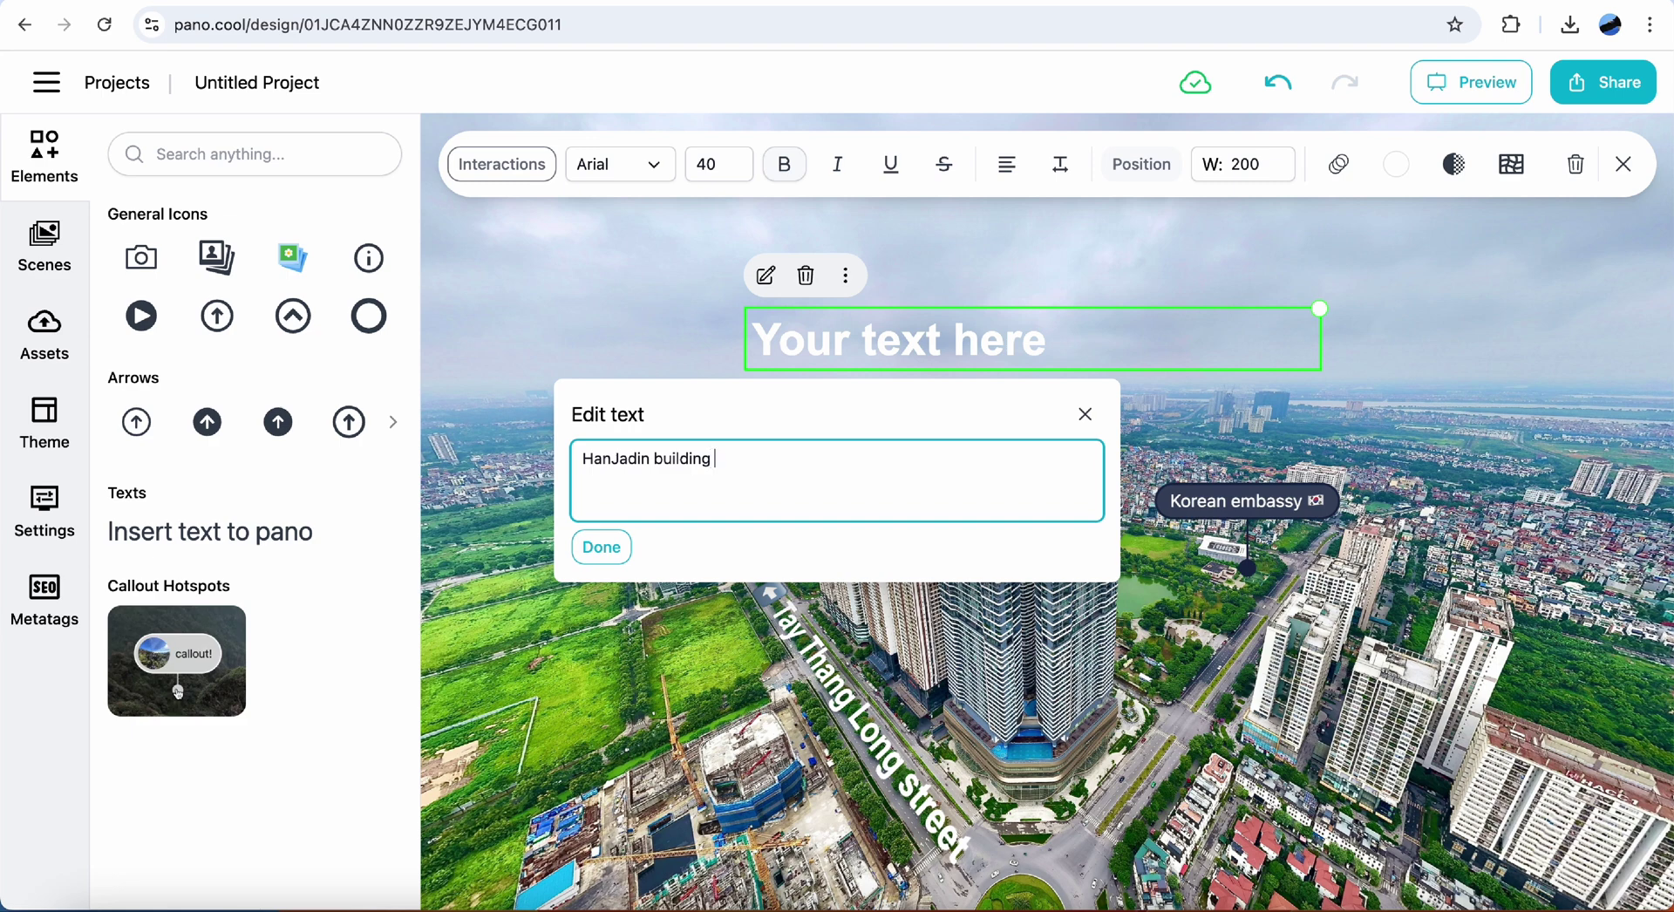
{"action": "type", "text": "Jadin building"}
{"action": "key", "text": "ctrl+super+space"}
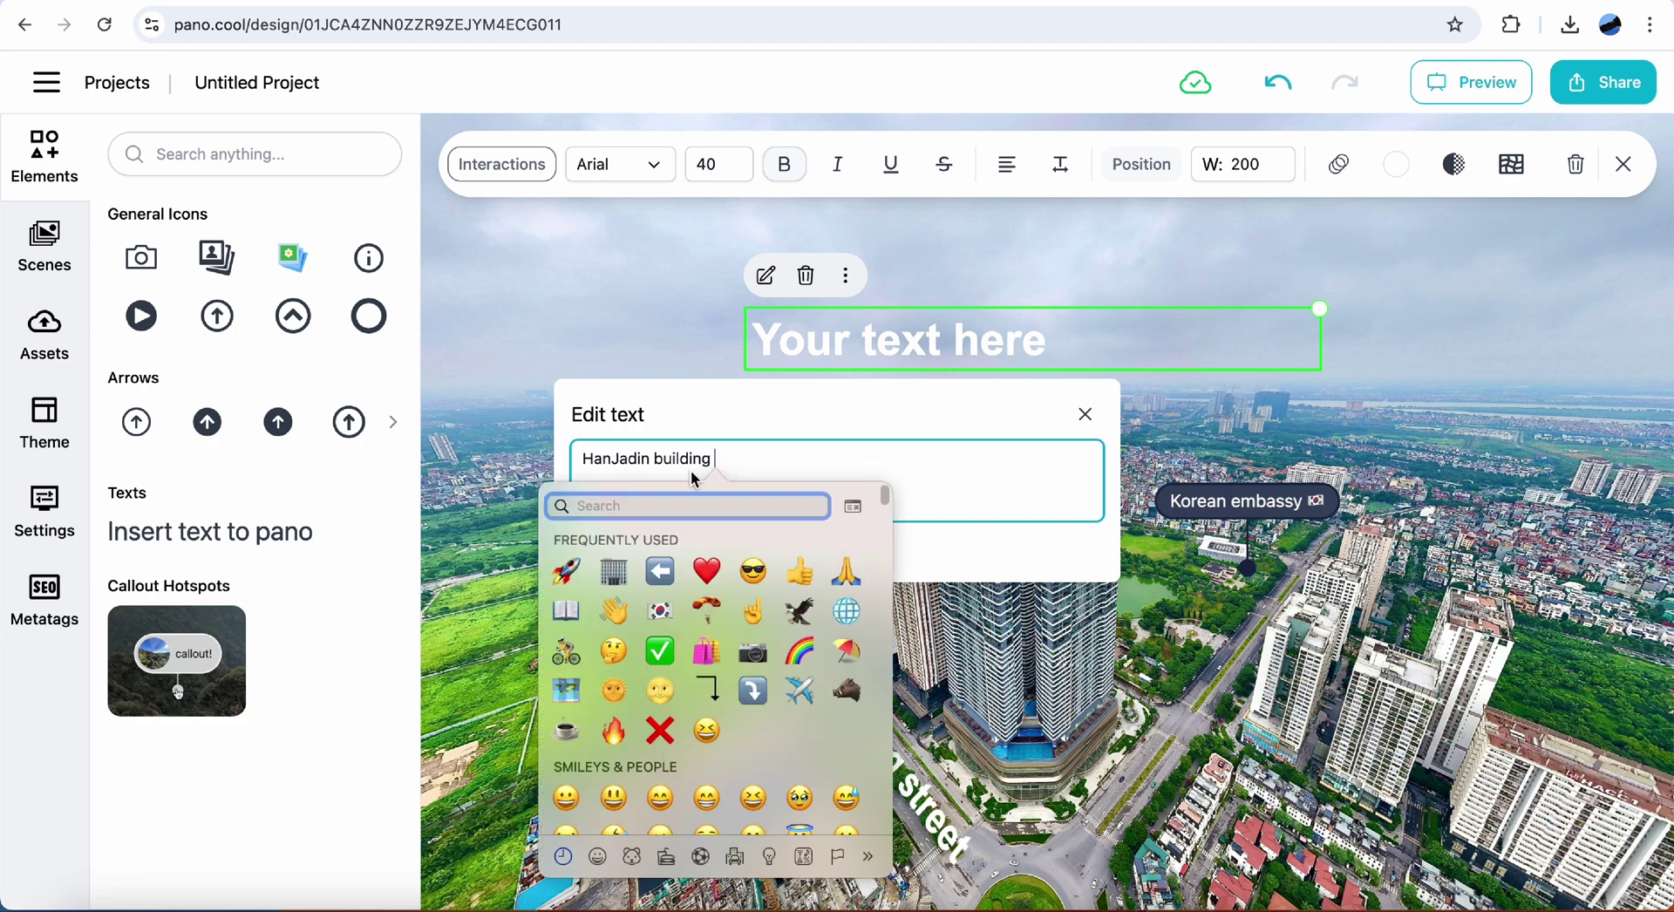
{"action": "key", "text": "Escape"}
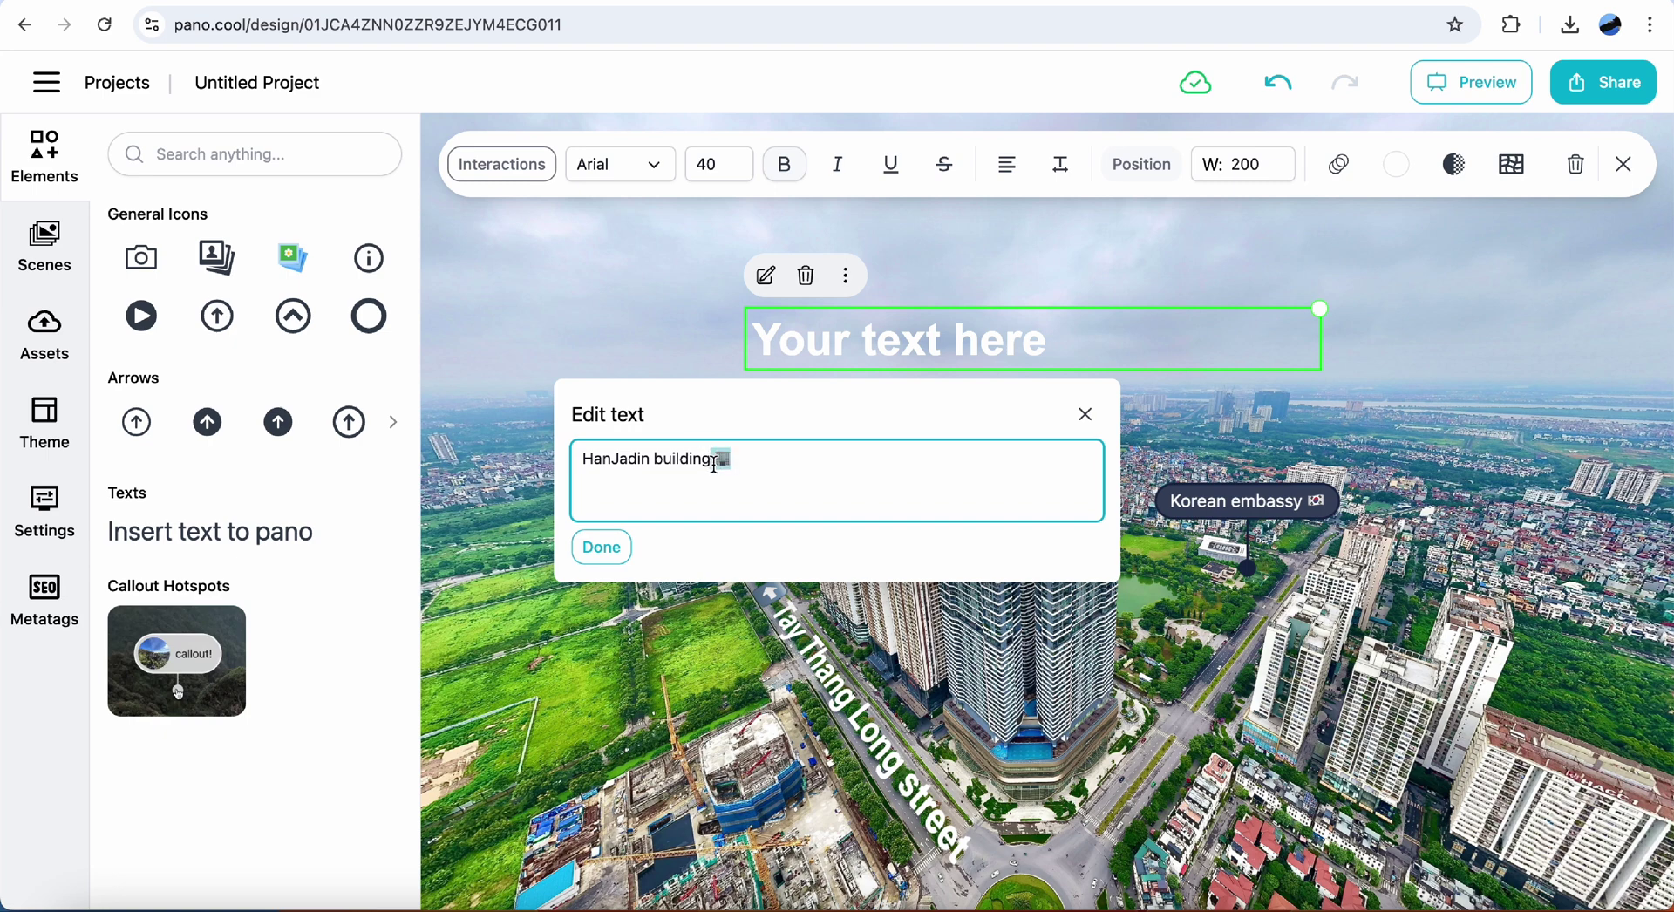
{"action": "left_click", "coordinate": [586, 454]}
{"action": "type", "text": "🏢"}
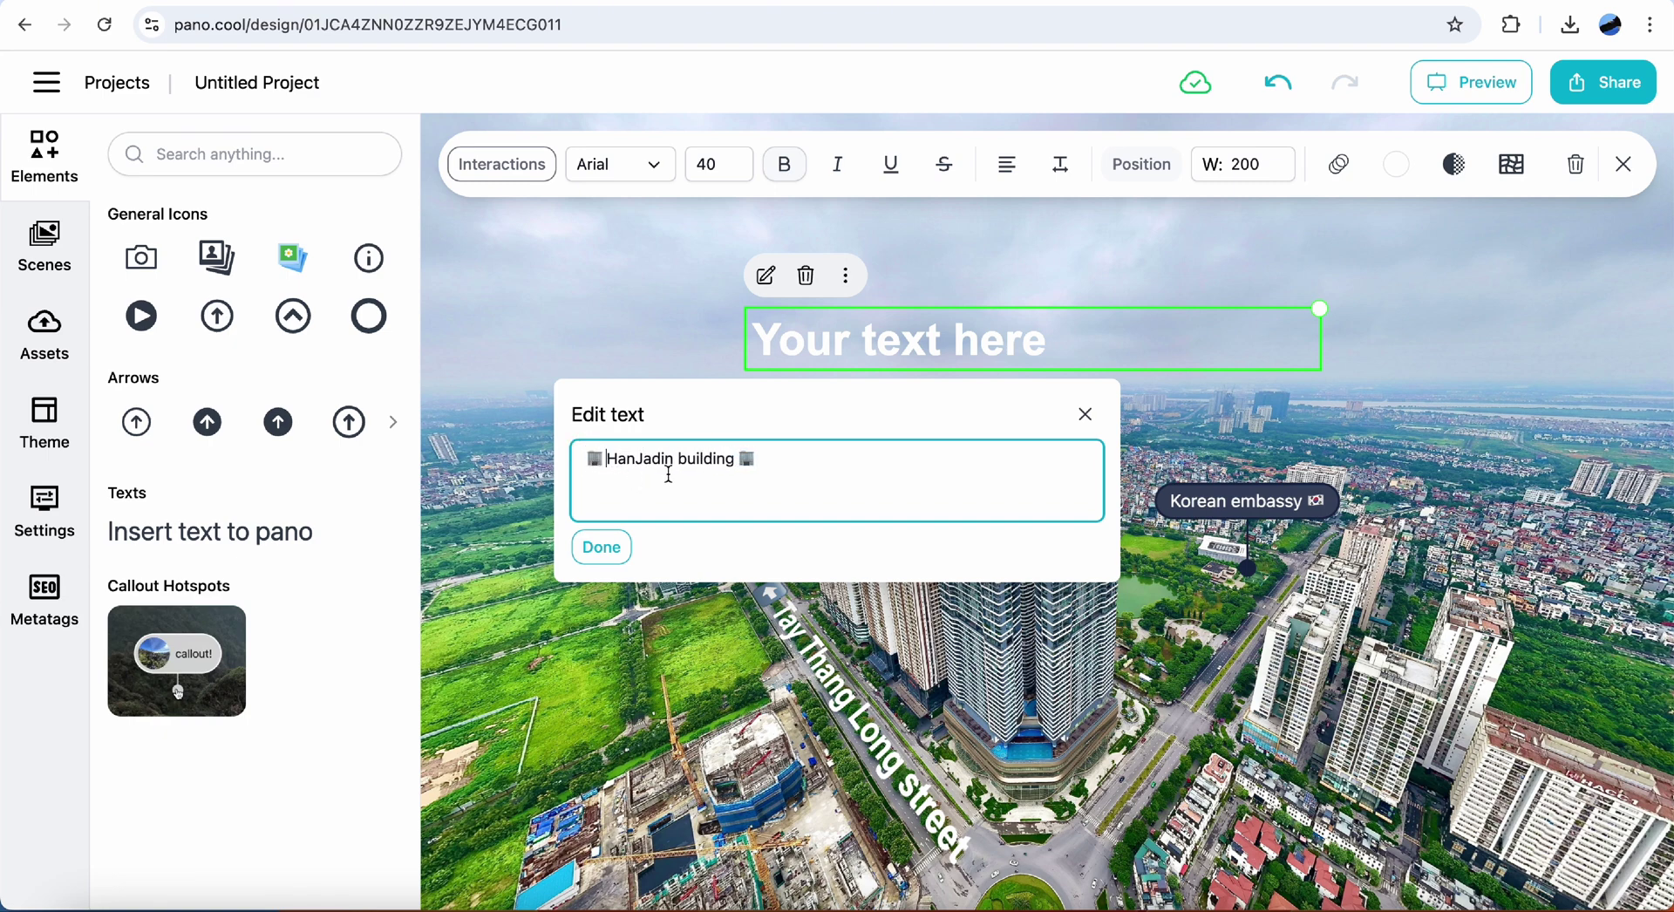
{"action": "left_click", "coordinate": [620, 550]}
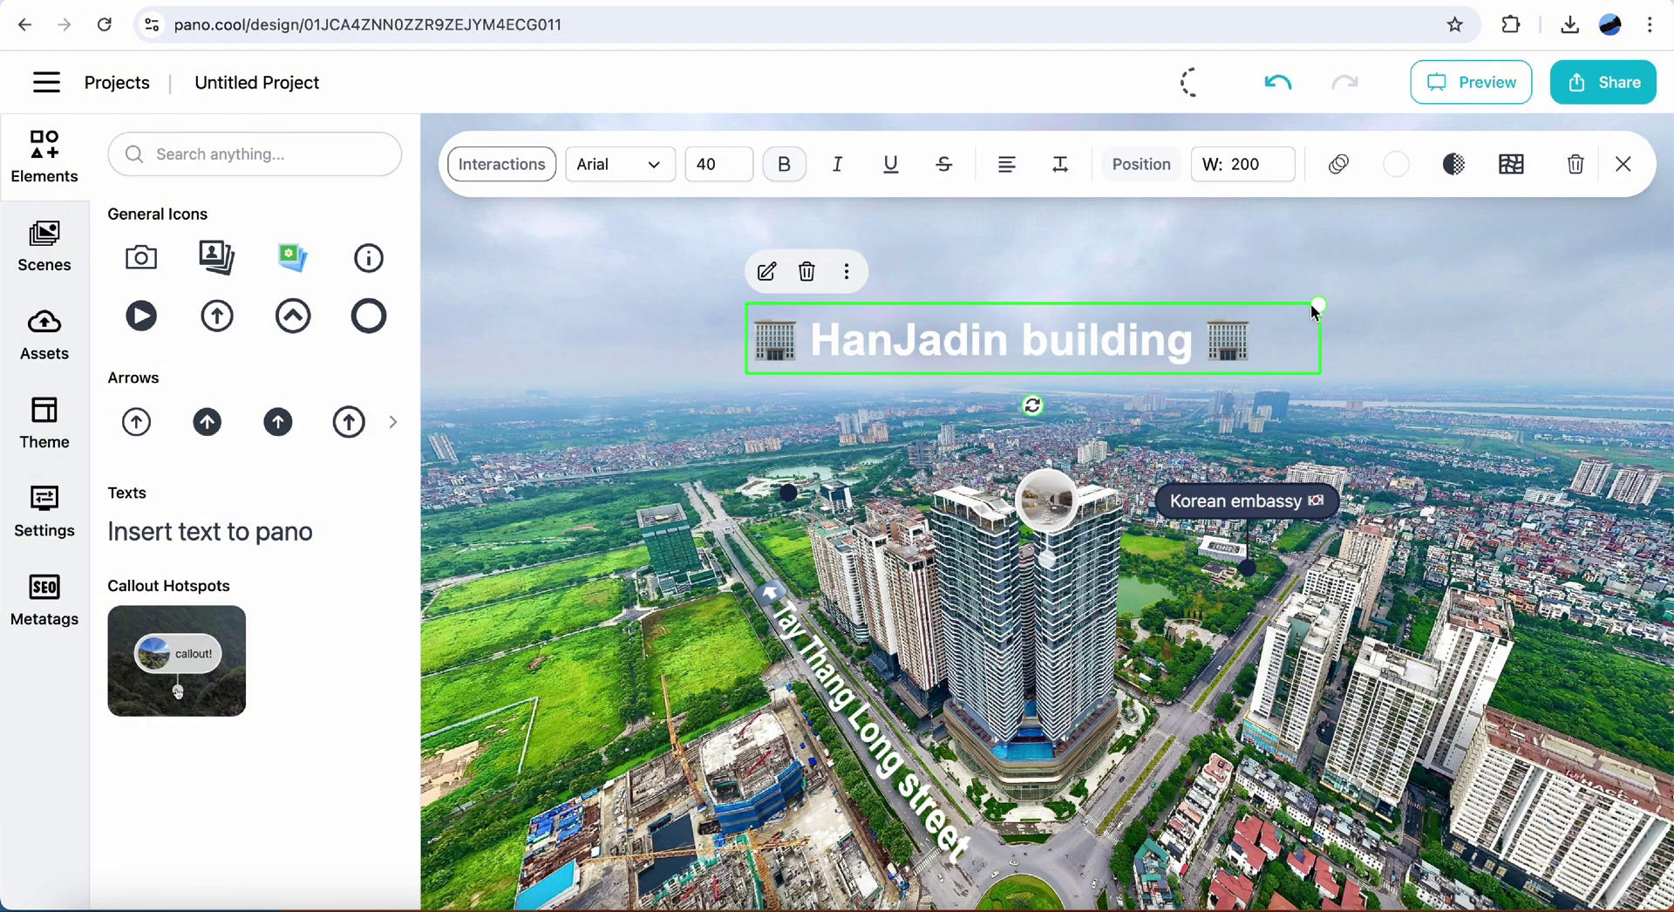
Shrink the HanJadin title box to fit its text and colour the text dark blue, sampled from the building.
{"action": "left_click_drag", "start_coordinate": [1319, 304], "coordinate": [1299, 306]}
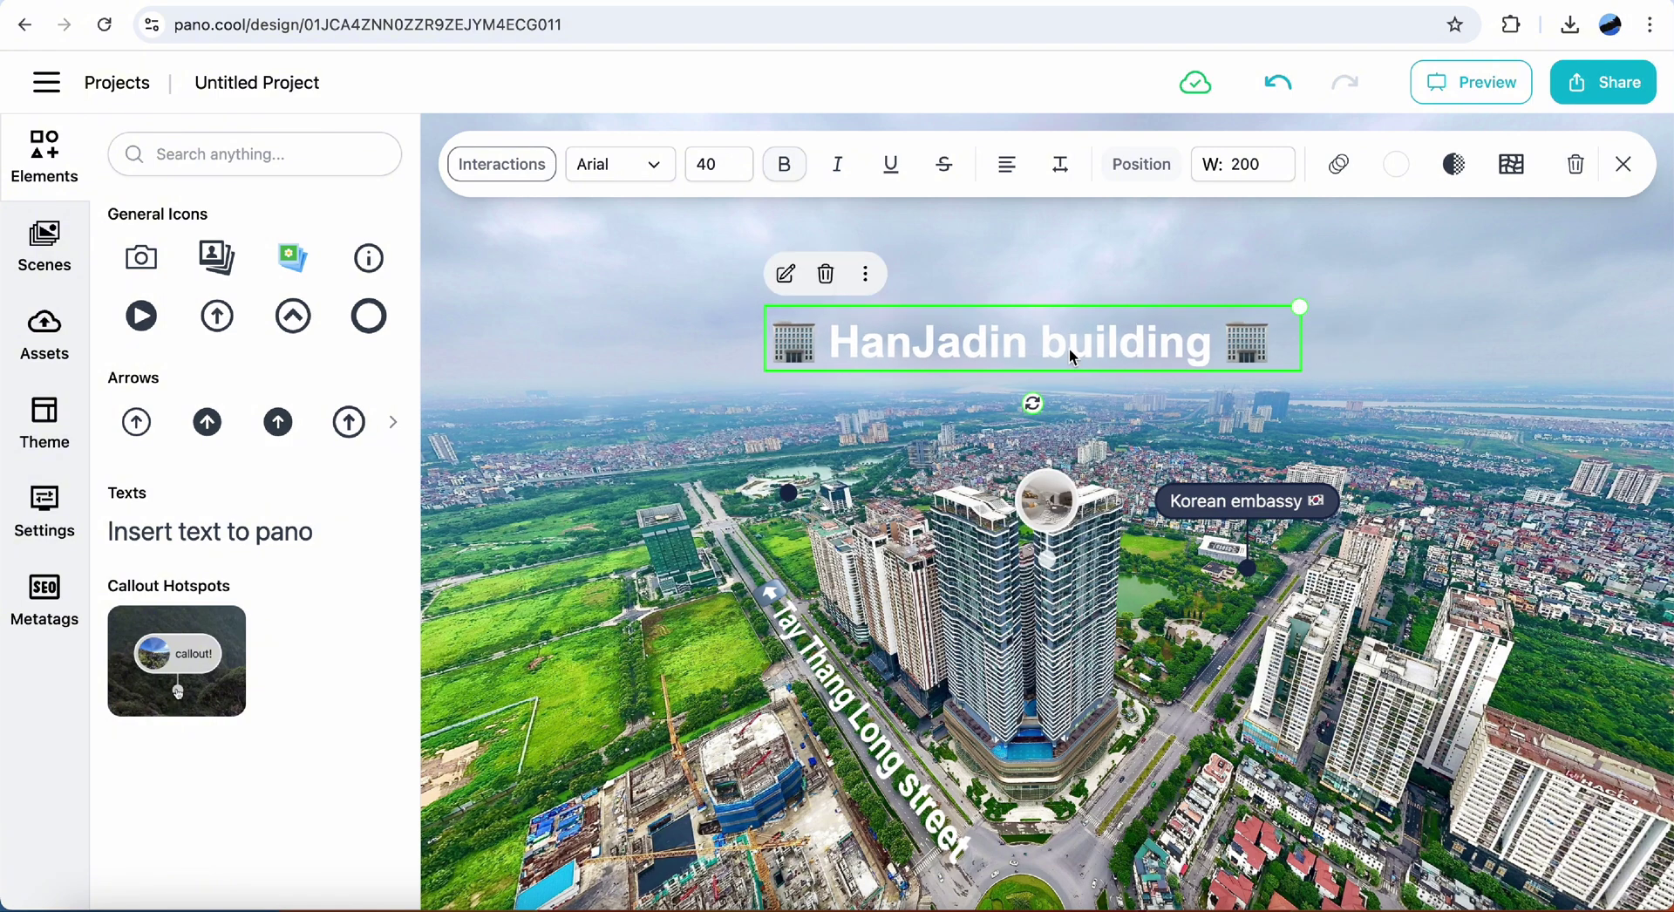
{"action": "left_click_drag", "start_coordinate": [1073, 344], "coordinate": [1082, 344]}
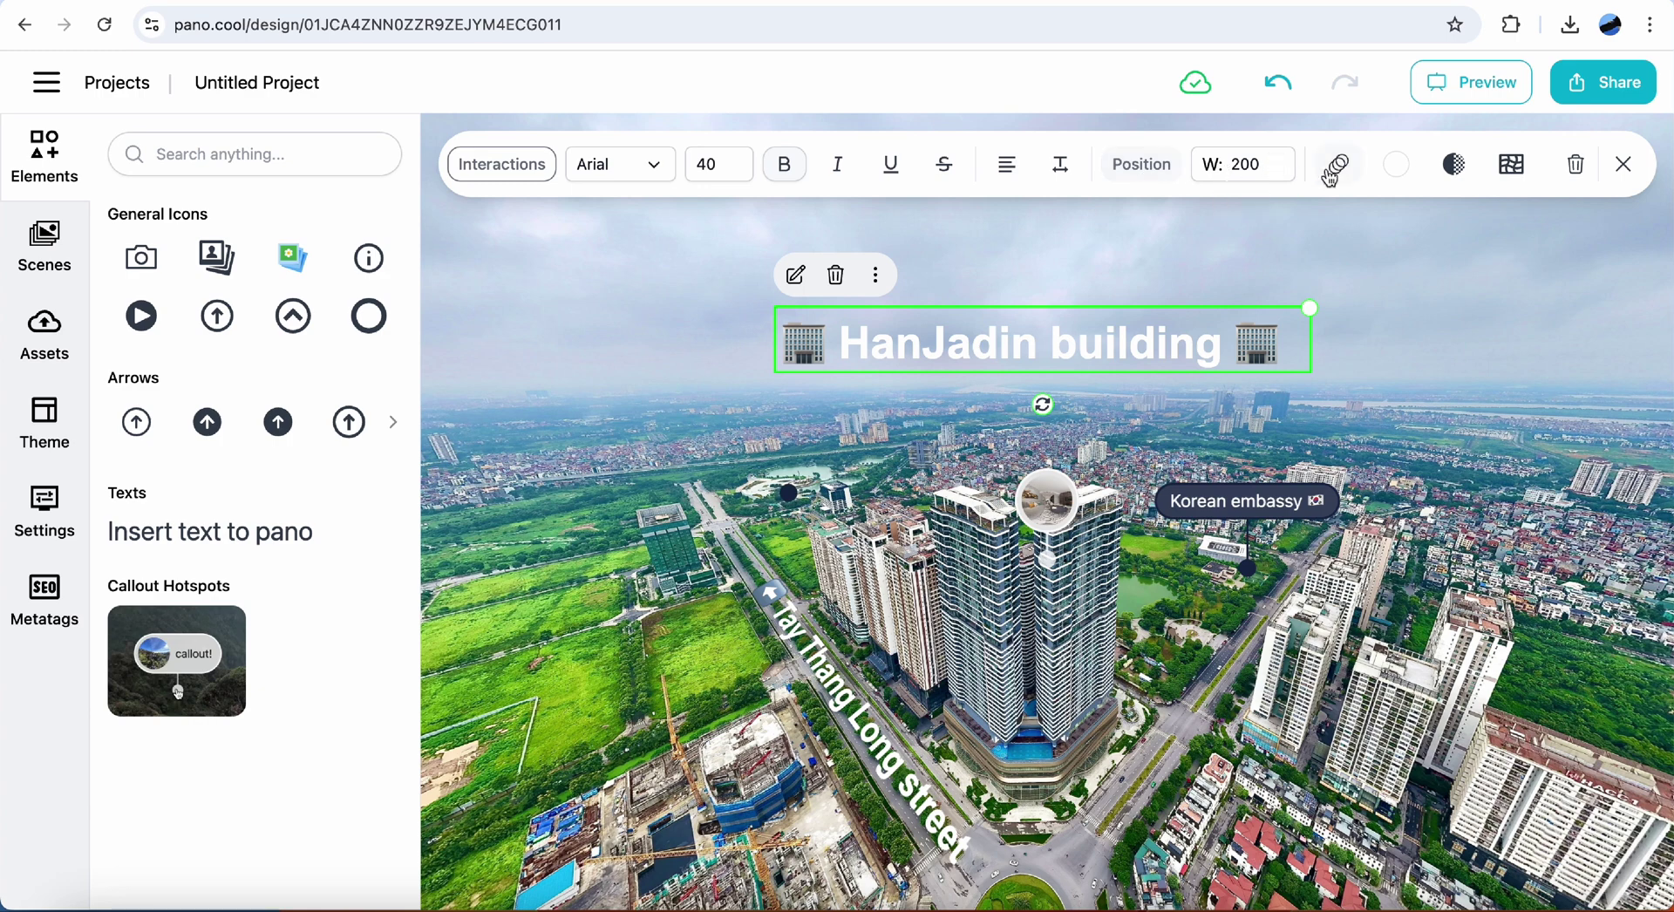
{"action": "left_click", "coordinate": [1393, 170]}
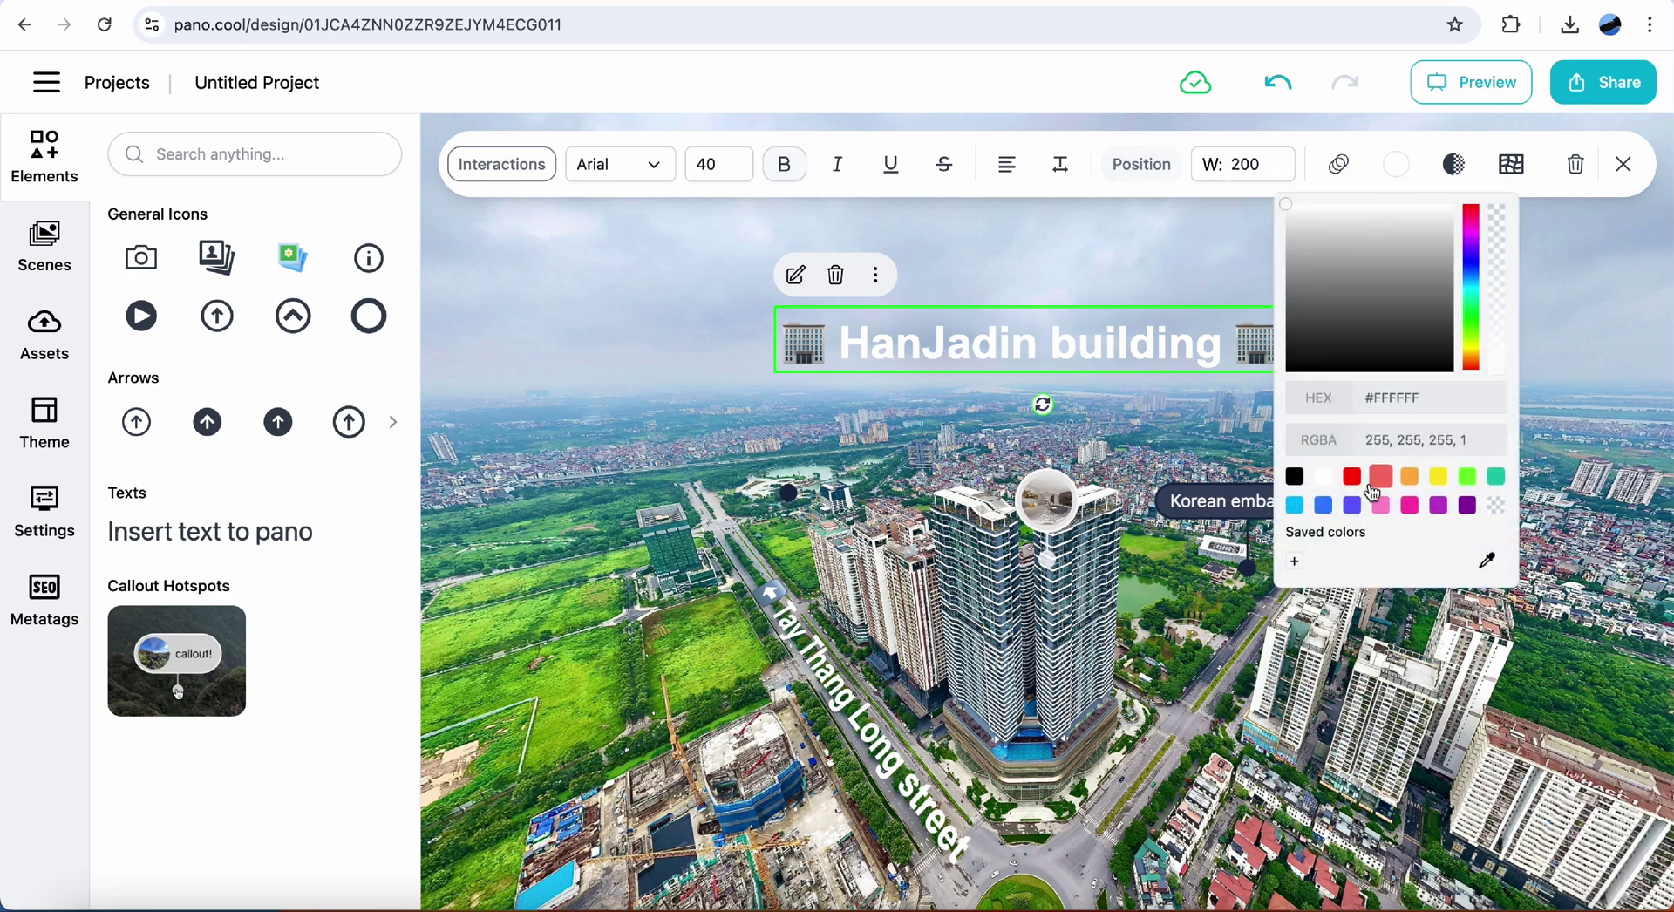
{"action": "left_click", "coordinate": [1487, 560]}
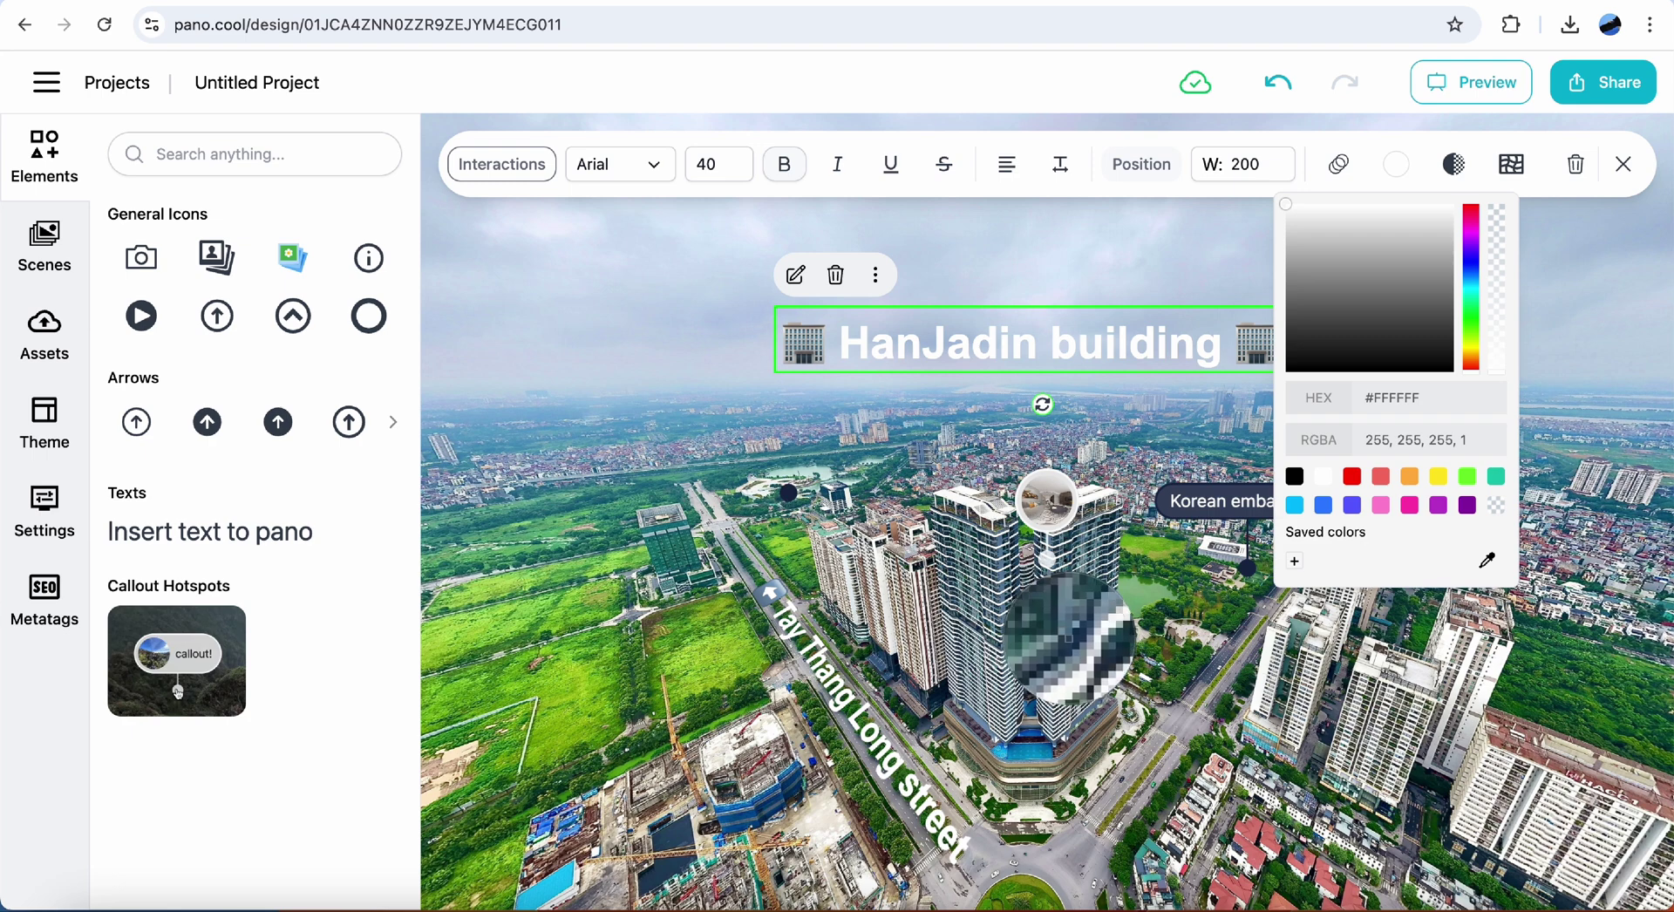
{"action": "left_click", "coordinate": [1070, 641]}
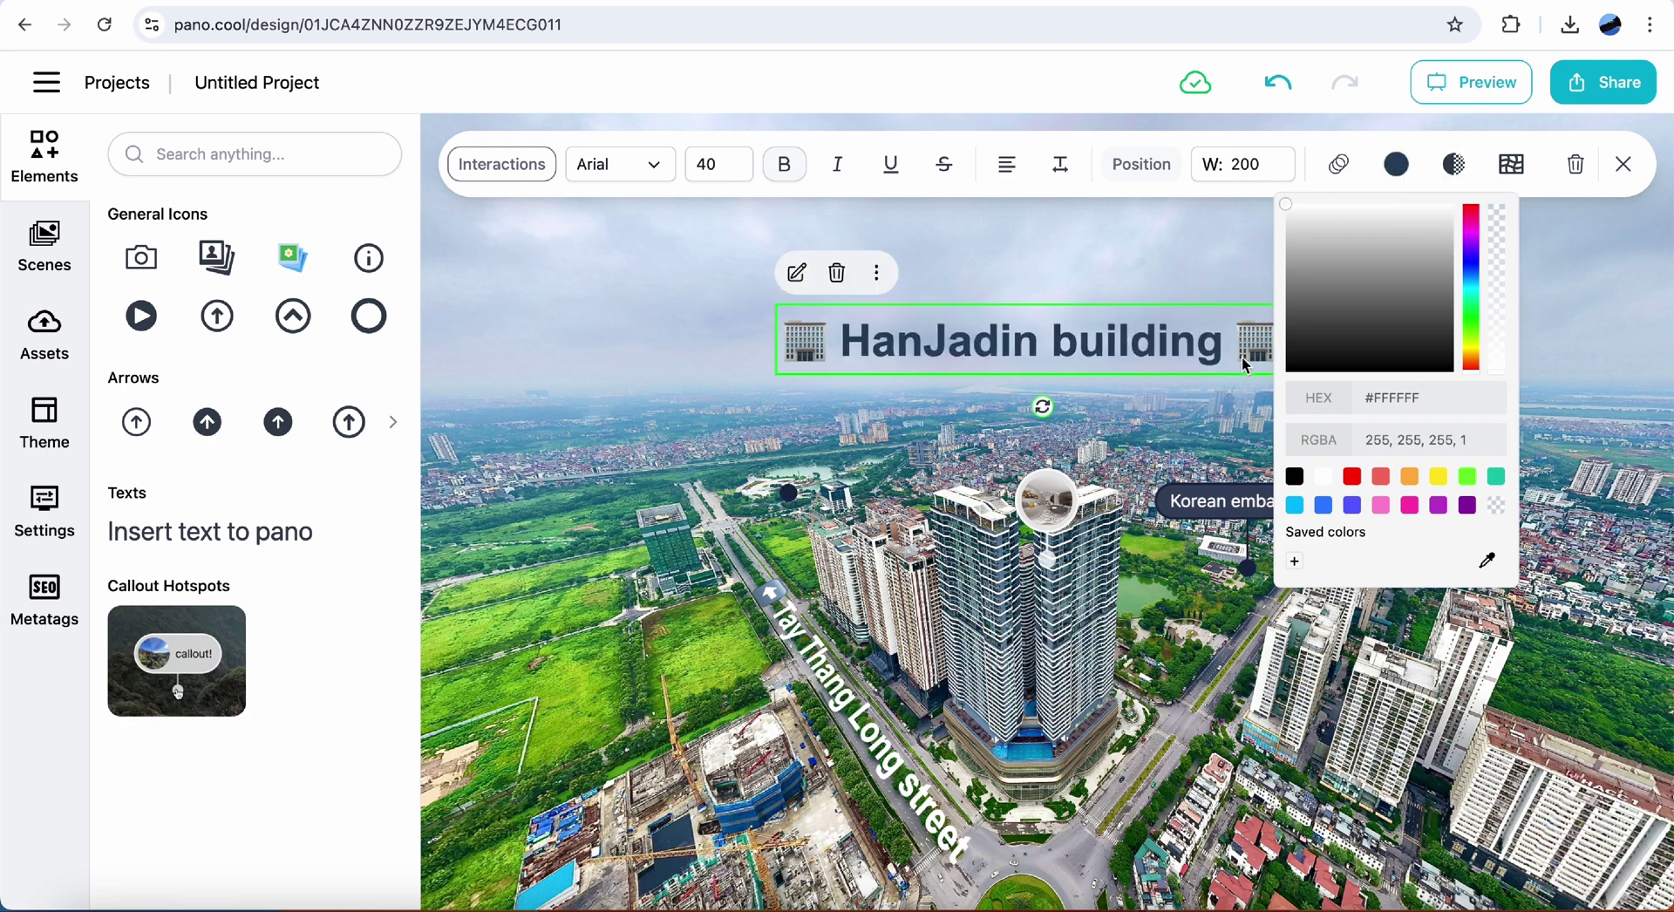
{"action": "left_click", "coordinate": [1220, 251]}
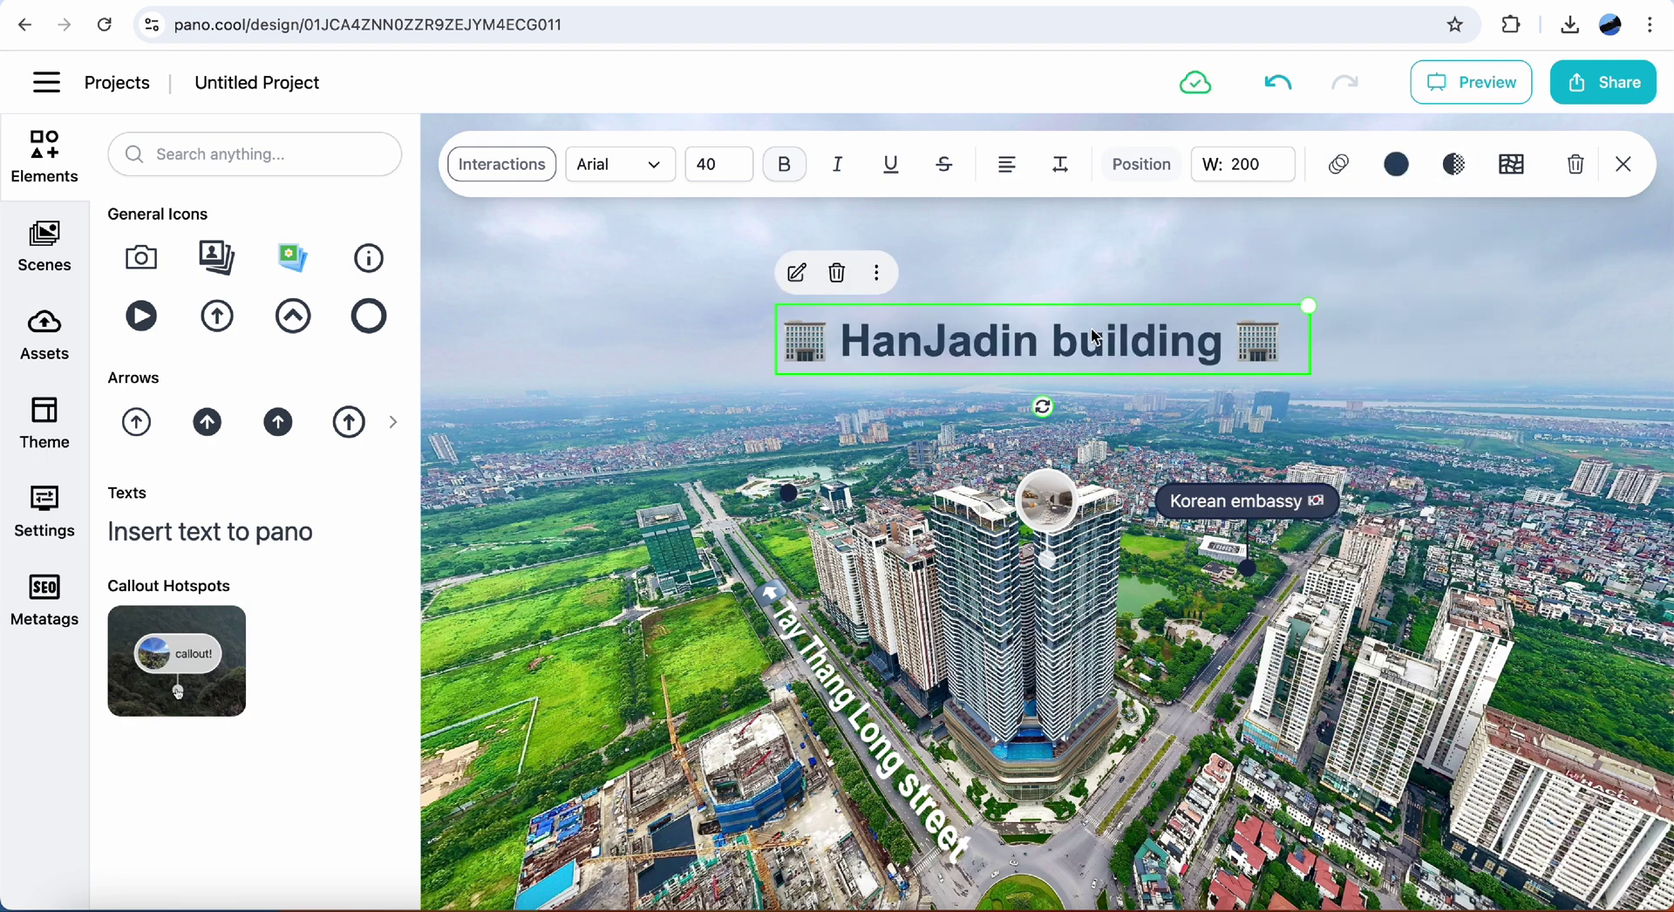
{"action": "left_click_drag", "start_coordinate": [1095, 338], "coordinate": [1086, 336]}
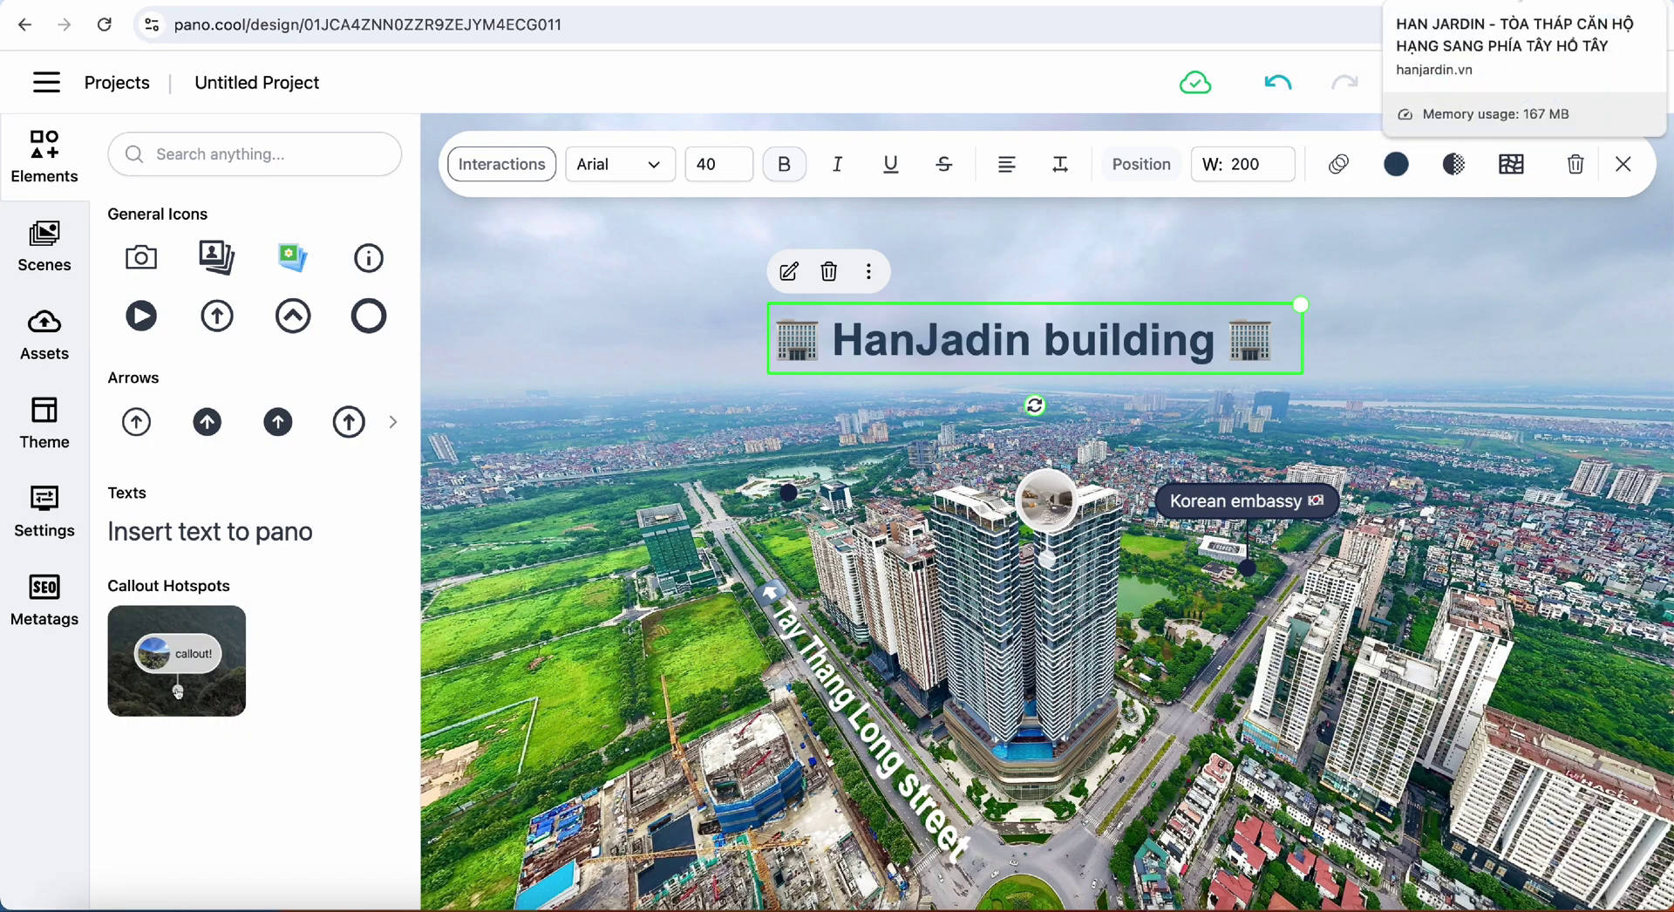
Make clicking the HanJadin title open a popup containing an empty Raw HTML block.
{"action": "left_click", "coordinate": [1537, 3]}
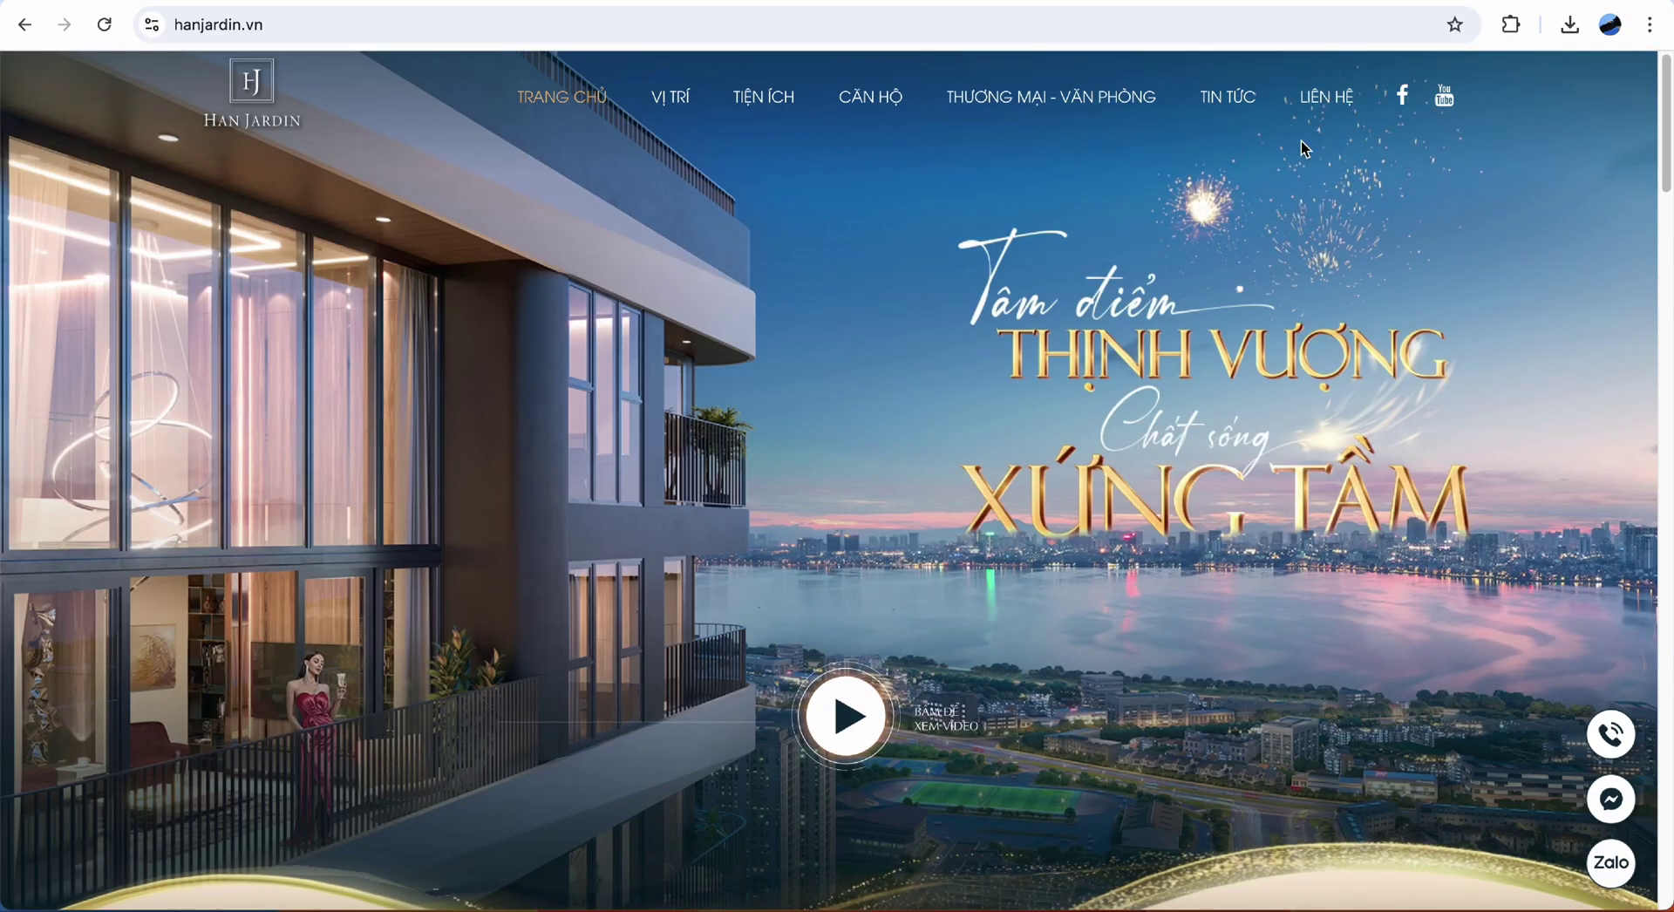
{"action": "left_click", "coordinate": [1307, 2]}
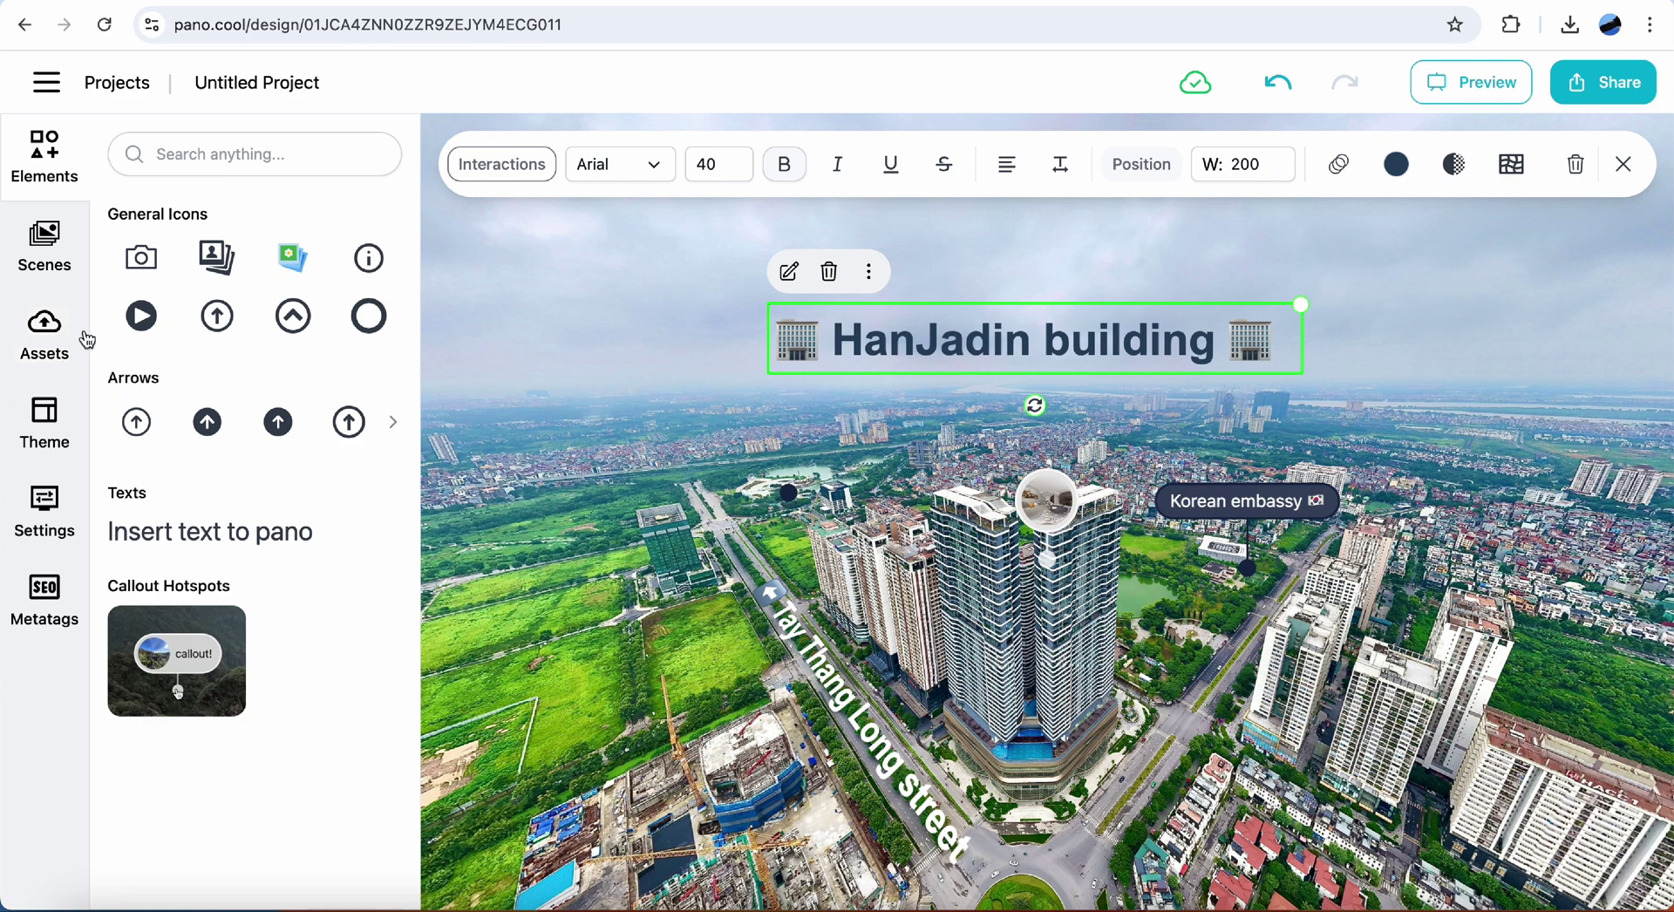
{"action": "left_click", "coordinate": [525, 174]}
{"action": "left_click", "coordinate": [267, 406]}
{"action": "left_click", "coordinate": [290, 359]}
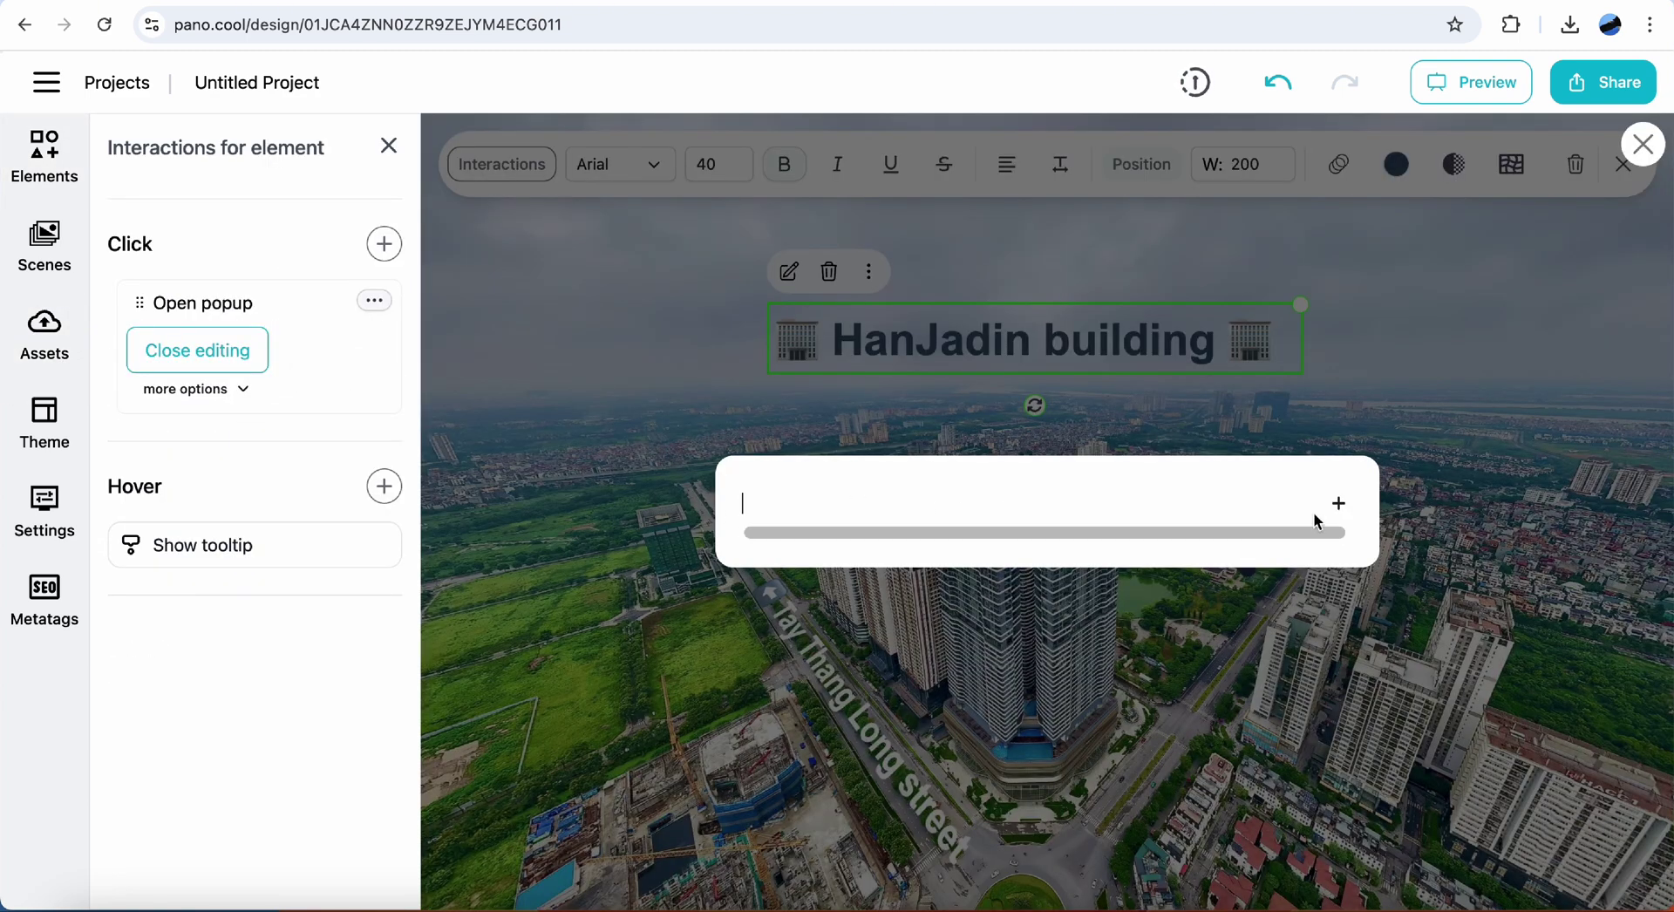
{"action": "left_click", "coordinate": [1339, 503]}
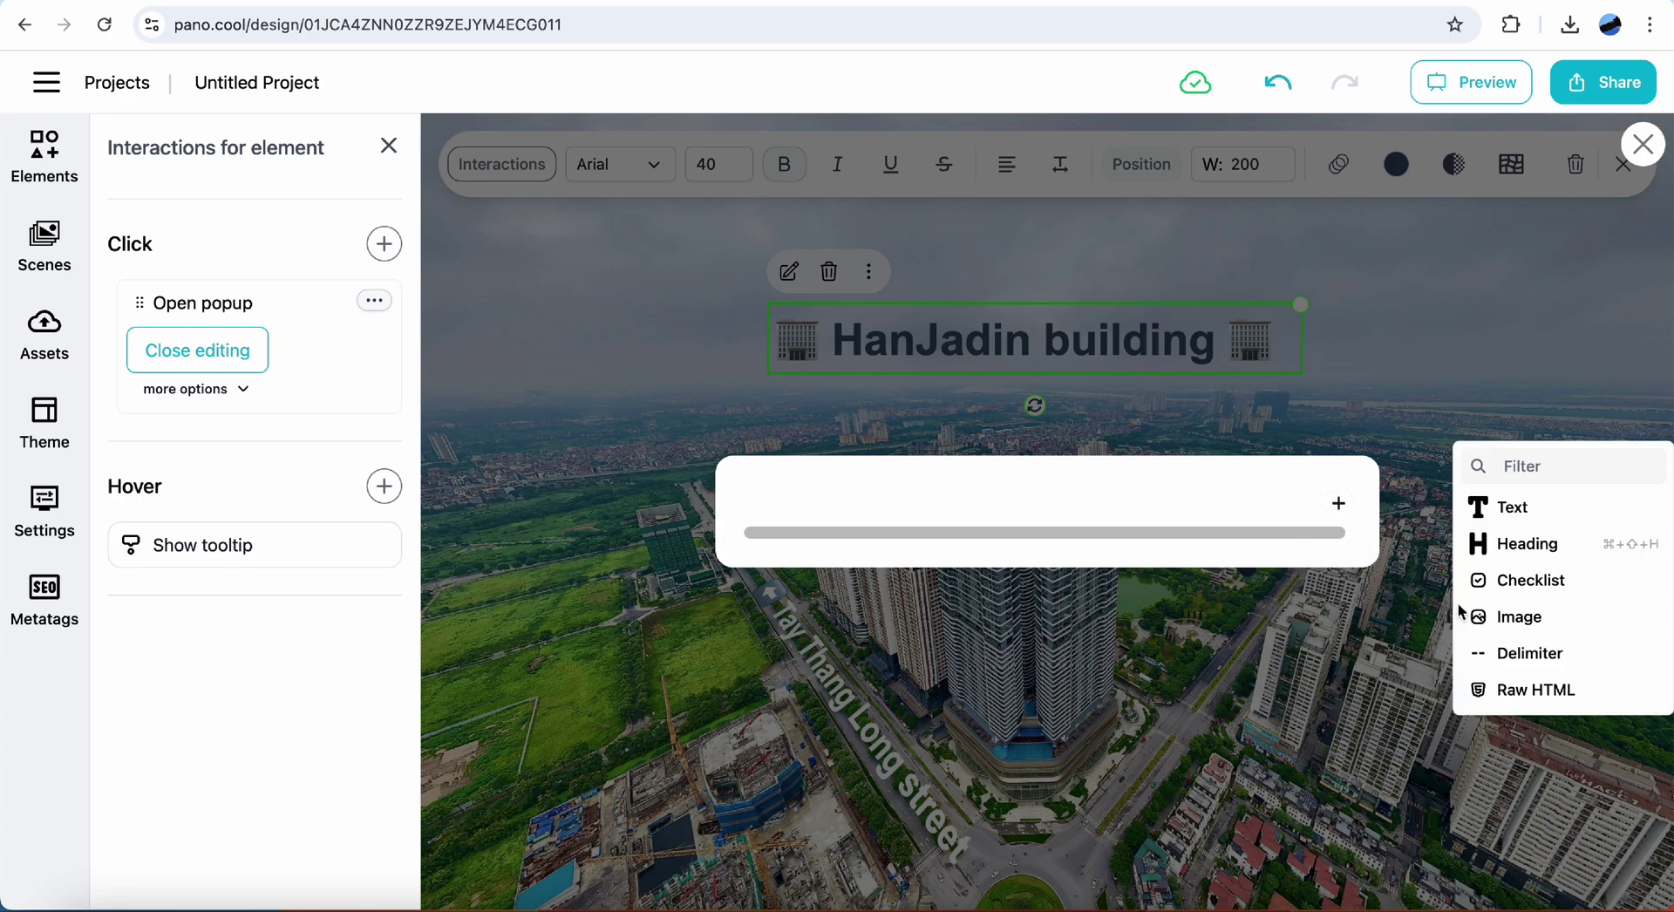
{"action": "left_click", "coordinate": [1504, 690]}
{"action": "left_click", "coordinate": [853, 419]}
Copy the hanjardin.vn web address from the Han Jardin website's address bar.
{"action": "left_click", "coordinate": [1501, 4]}
{"action": "left_click", "coordinate": [338, 27]}
{"action": "right_click", "coordinate": [236, 24]}
{"action": "left_click", "coordinate": [327, 217]}
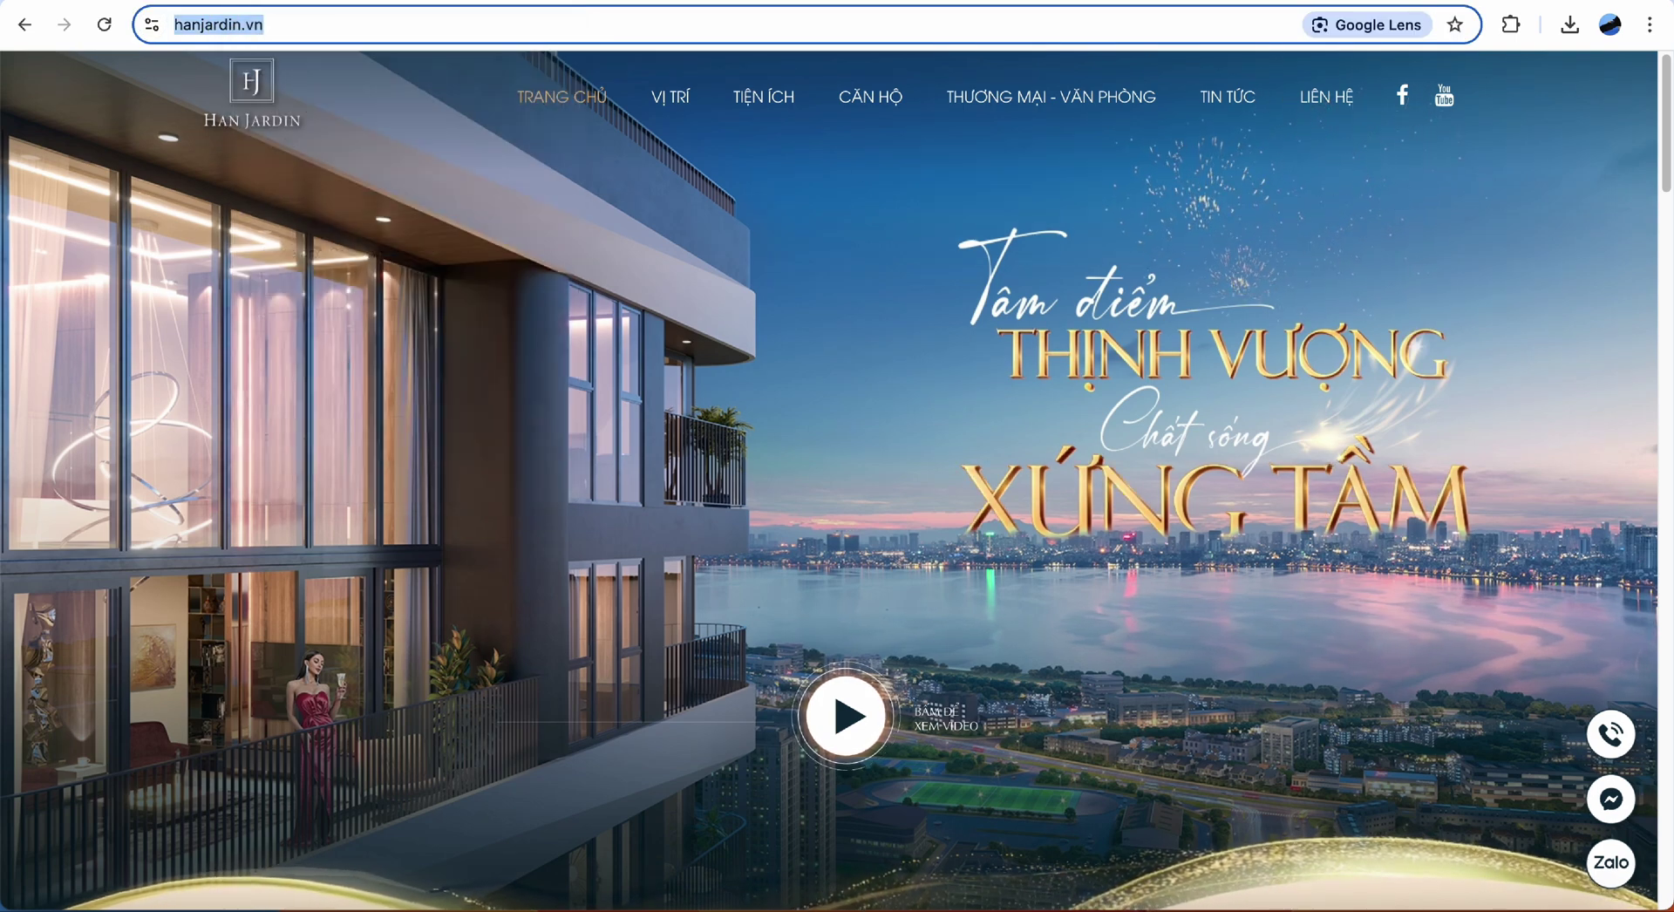
{"action": "left_click", "coordinate": [1464, 7]}
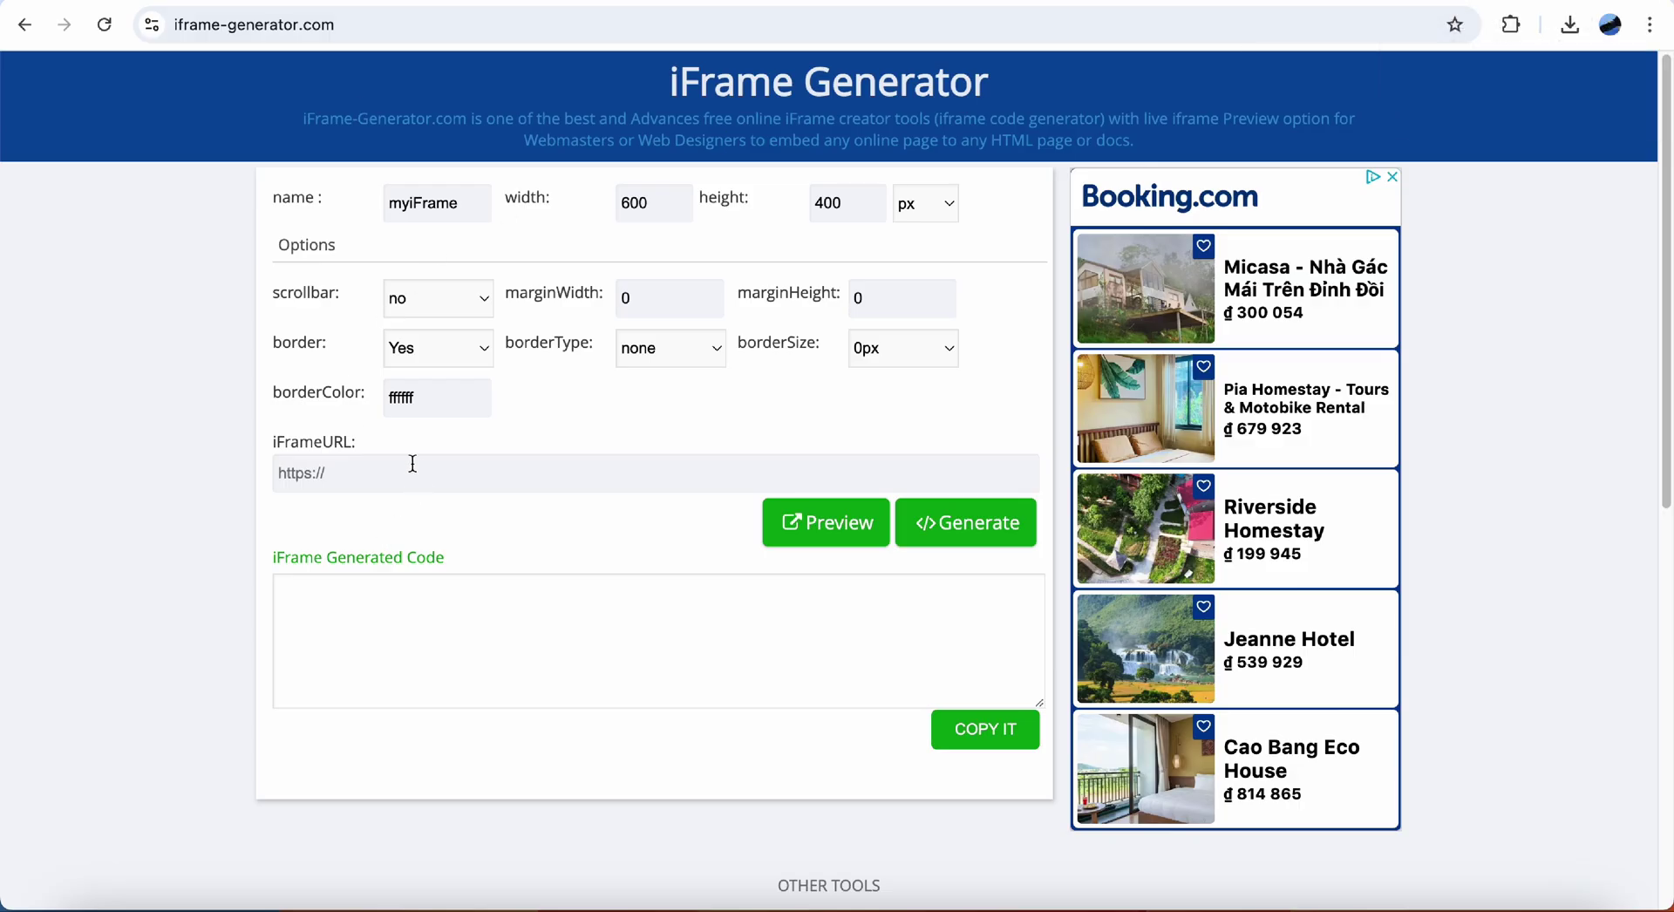
{"action": "left_click", "coordinate": [348, 478]}
{"action": "key", "text": "super+v"}
{"action": "left_click", "coordinate": [965, 522]}
{"action": "double_click", "coordinate": [652, 203]}
{"action": "type", "text": "1200"}
{"action": "double_click", "coordinate": [810, 199]}
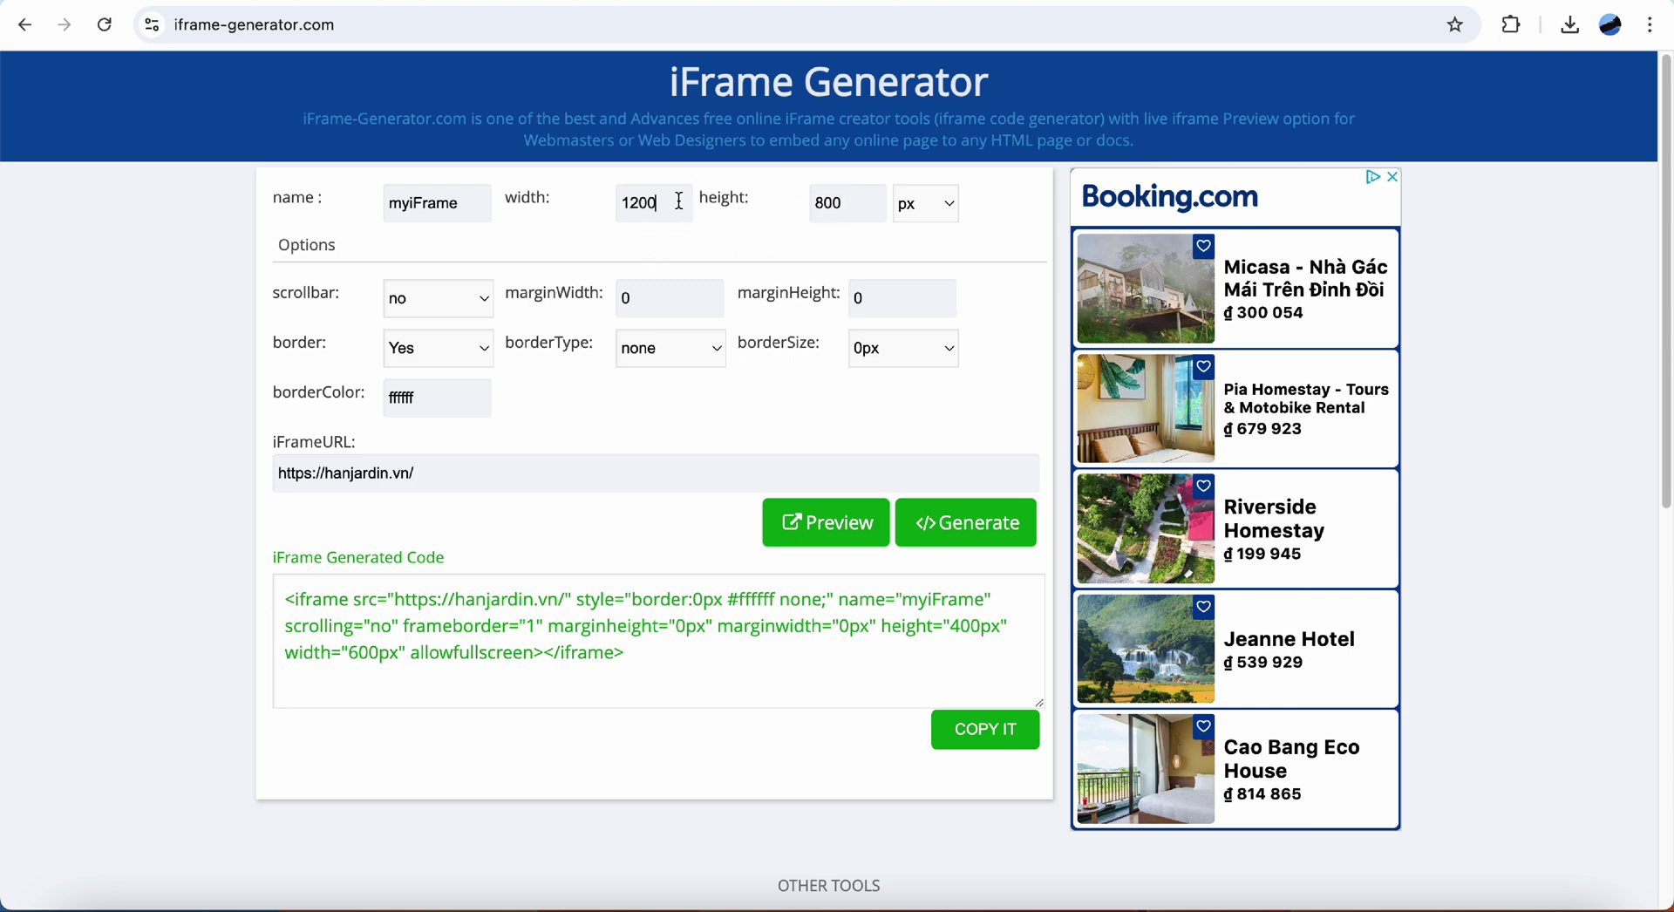
Regenerate the 1200×800 px iframe embed code and copy it.
{"action": "left_click", "coordinate": [668, 607]}
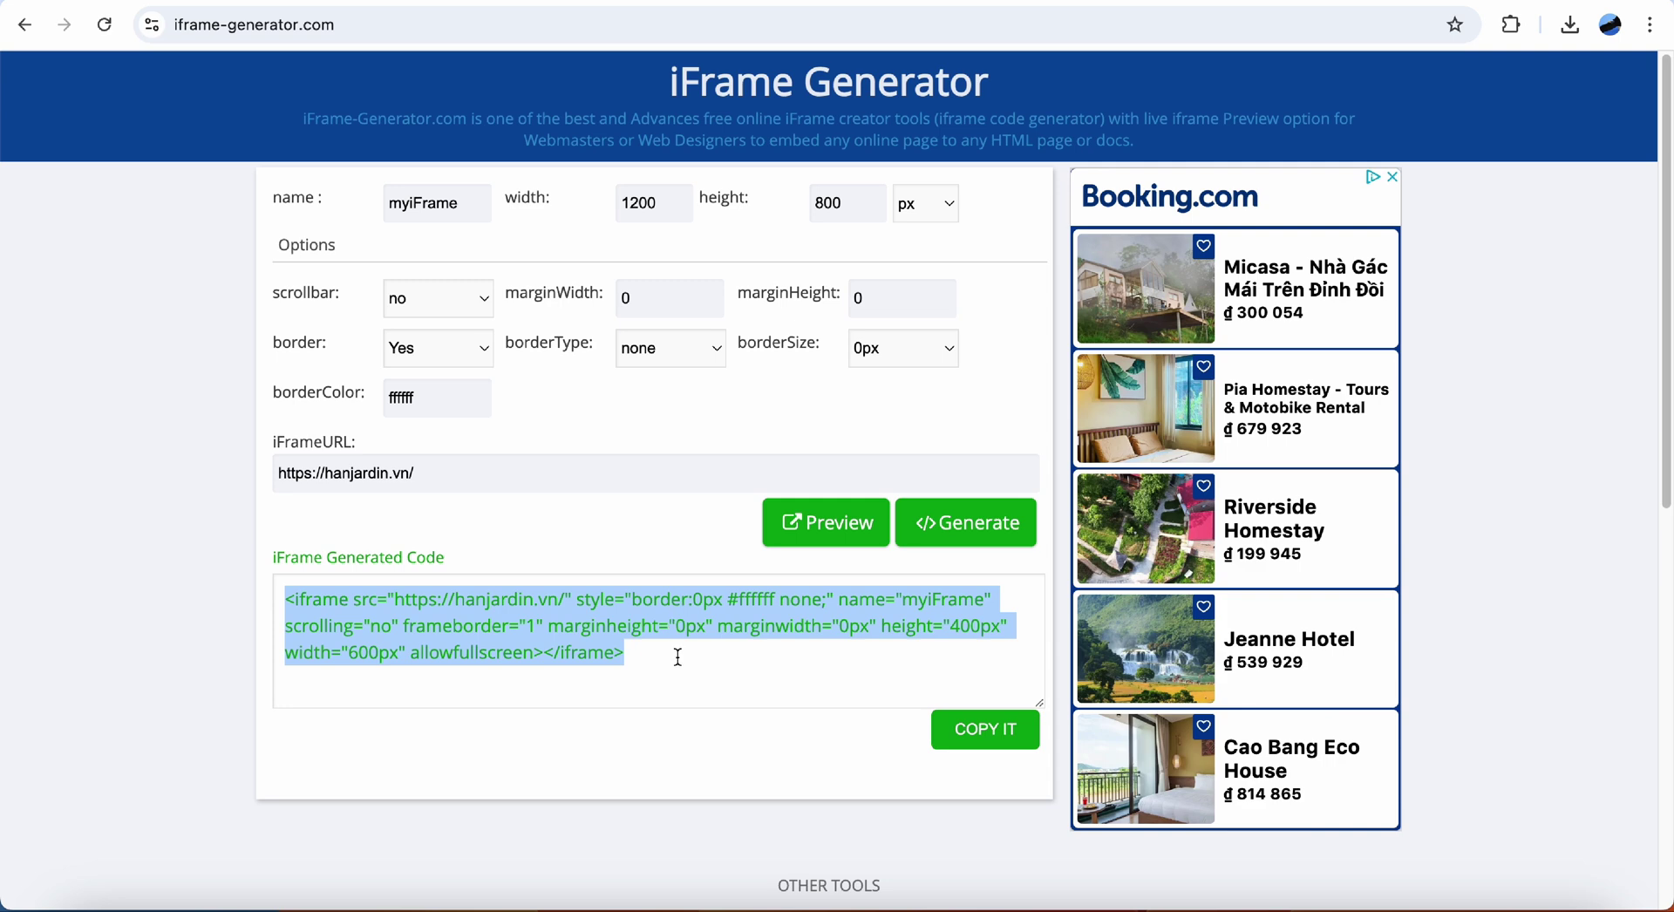
{"action": "left_click", "coordinate": [953, 534]}
{"action": "left_click", "coordinate": [692, 630]}
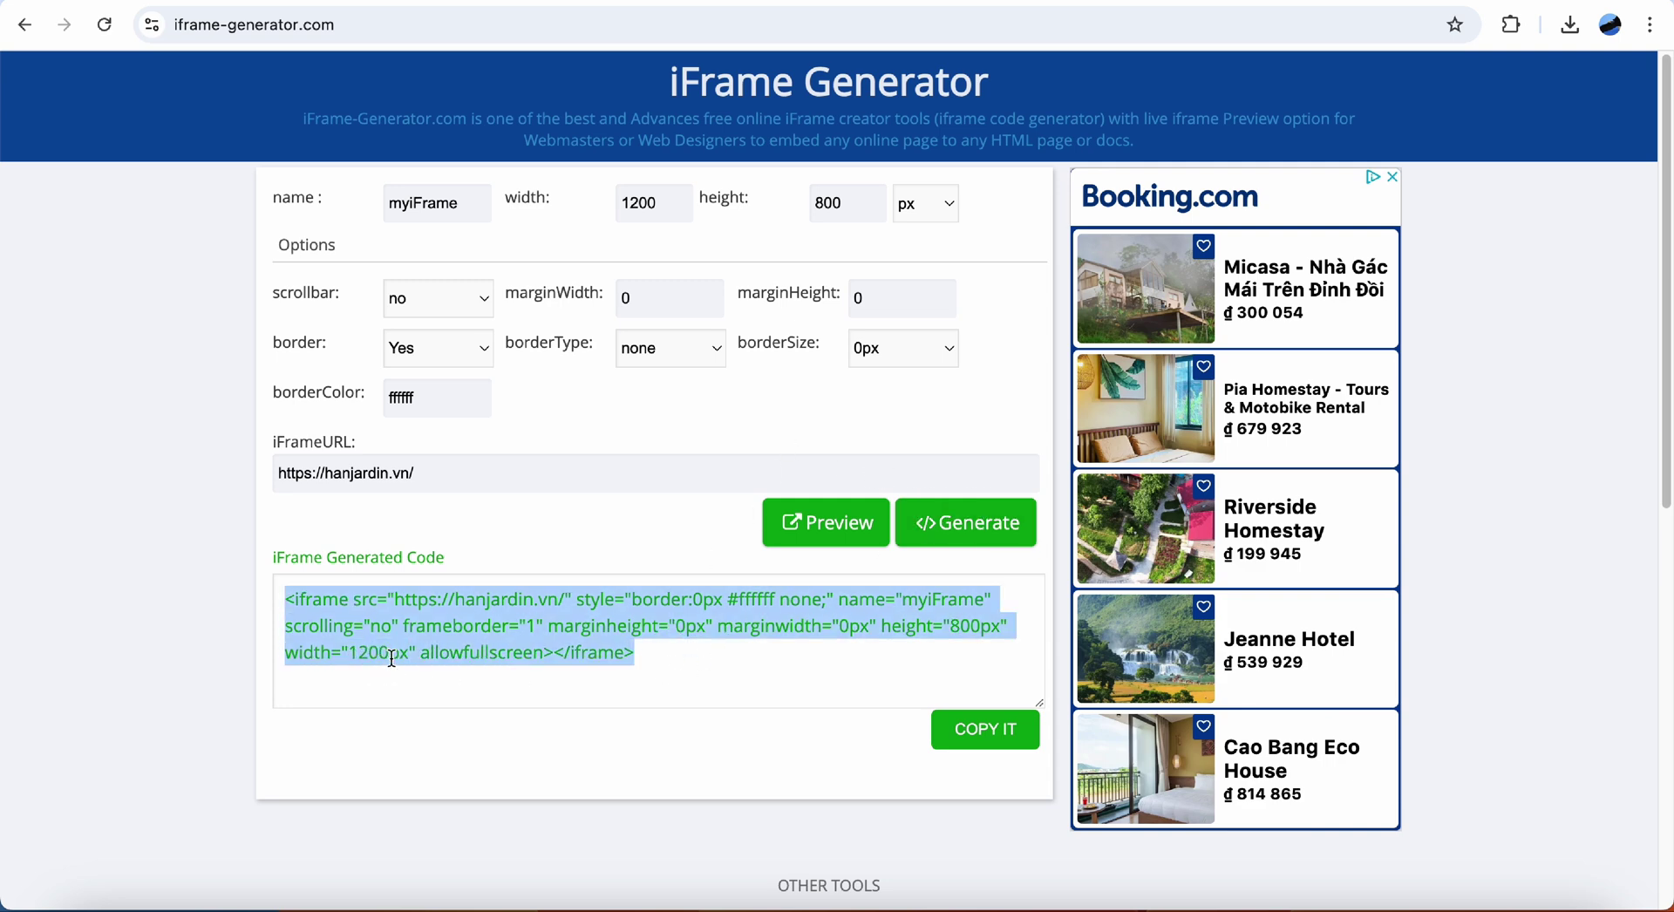
{"action": "left_click", "coordinate": [983, 731]}
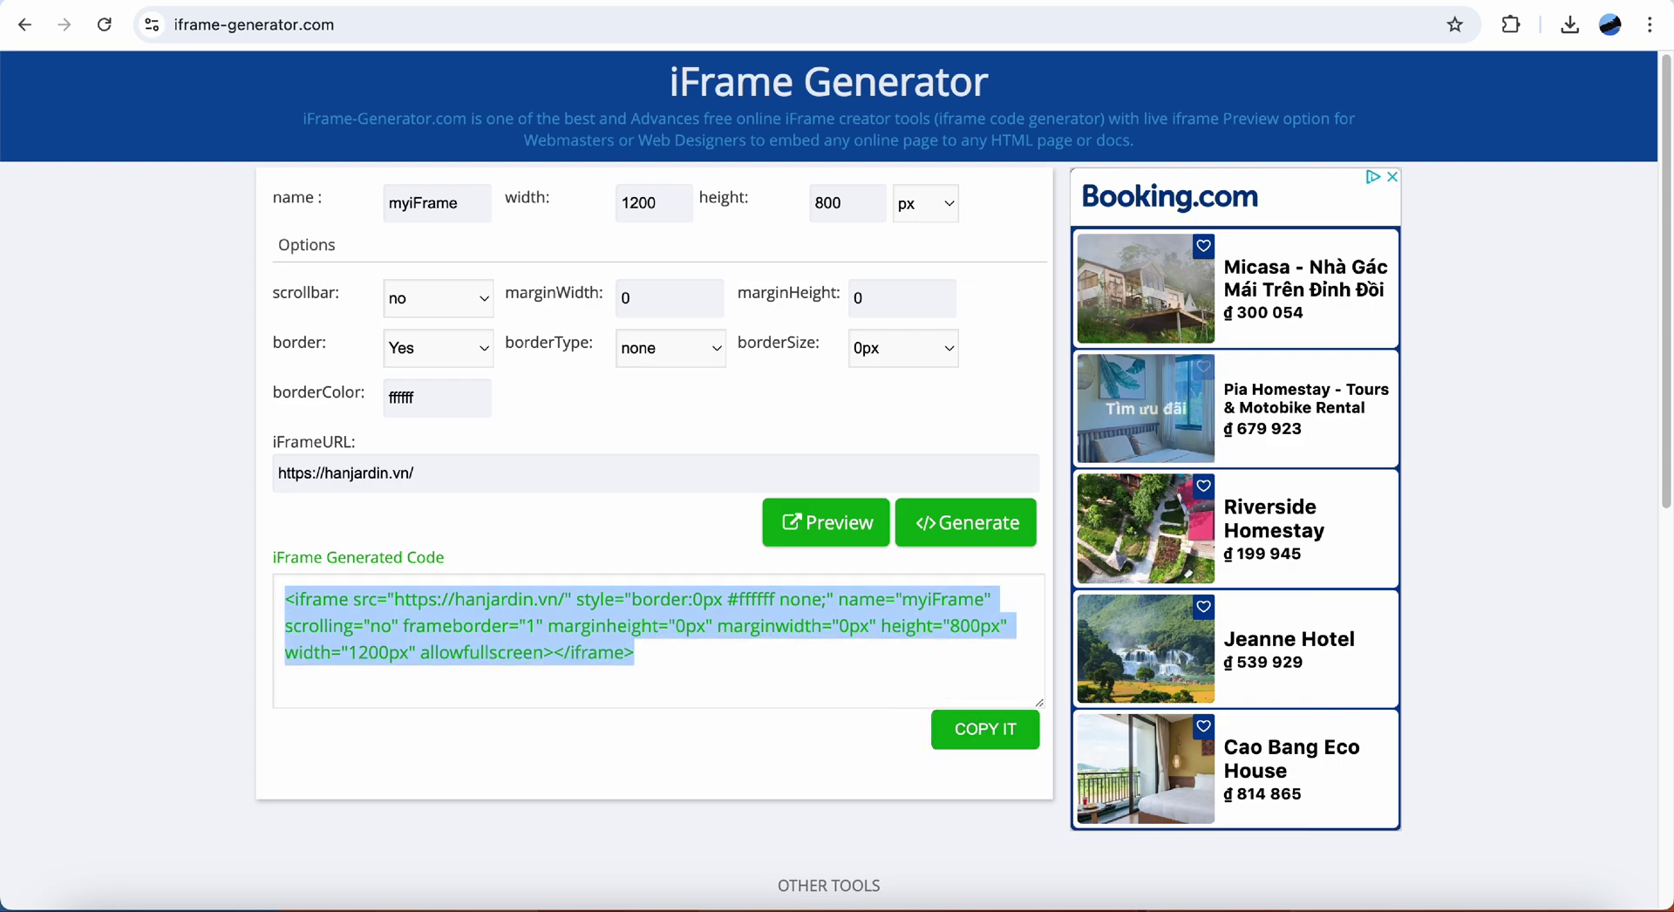
{"action": "key", "text": "super+Tab"}
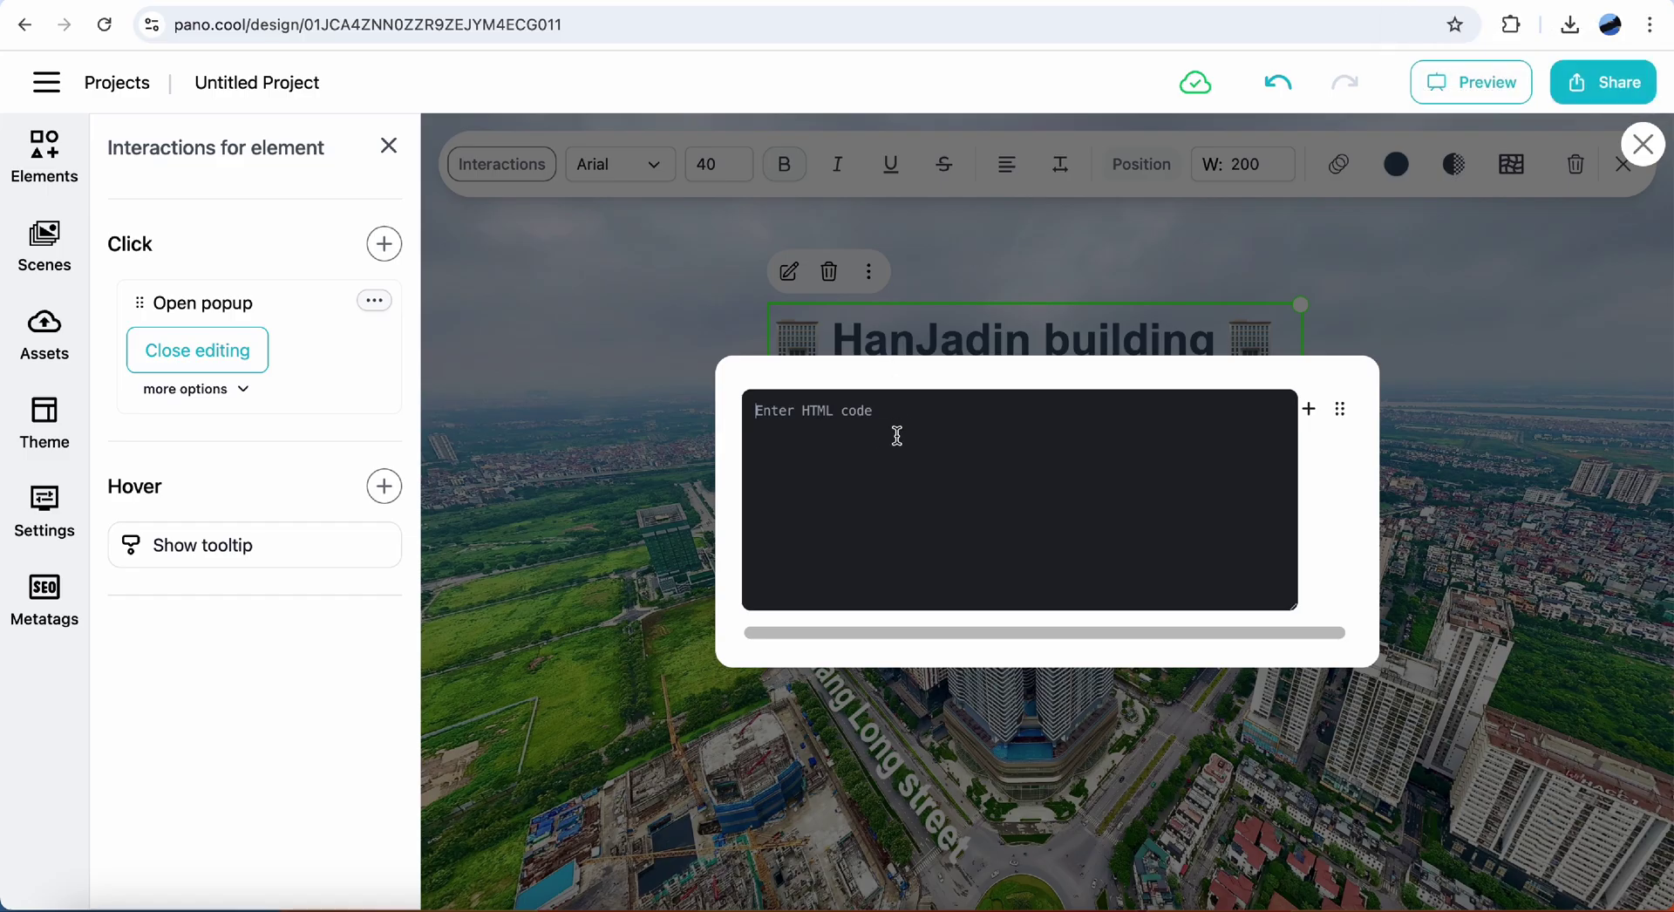
Paste the iframe code into the Raw HTML block, delete name and scrolling, and set width to 100%.
{"action": "left_click", "coordinate": [891, 425]}
{"action": "key", "text": "super+v"}
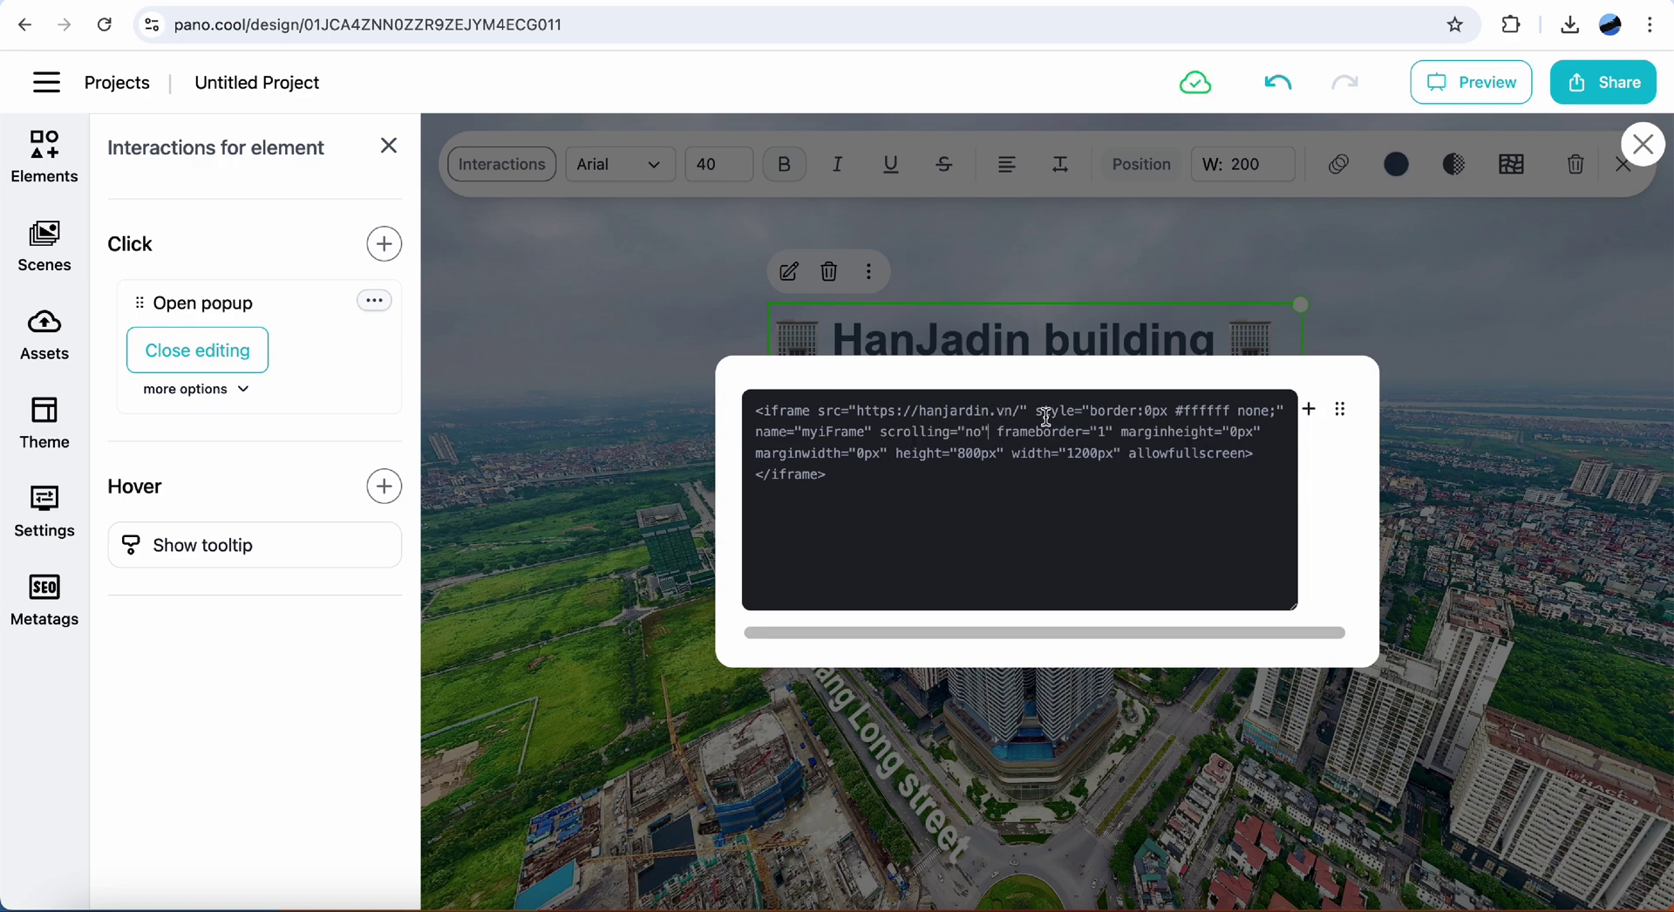
{"action": "left_click", "coordinate": [759, 428], "text": "shift"}
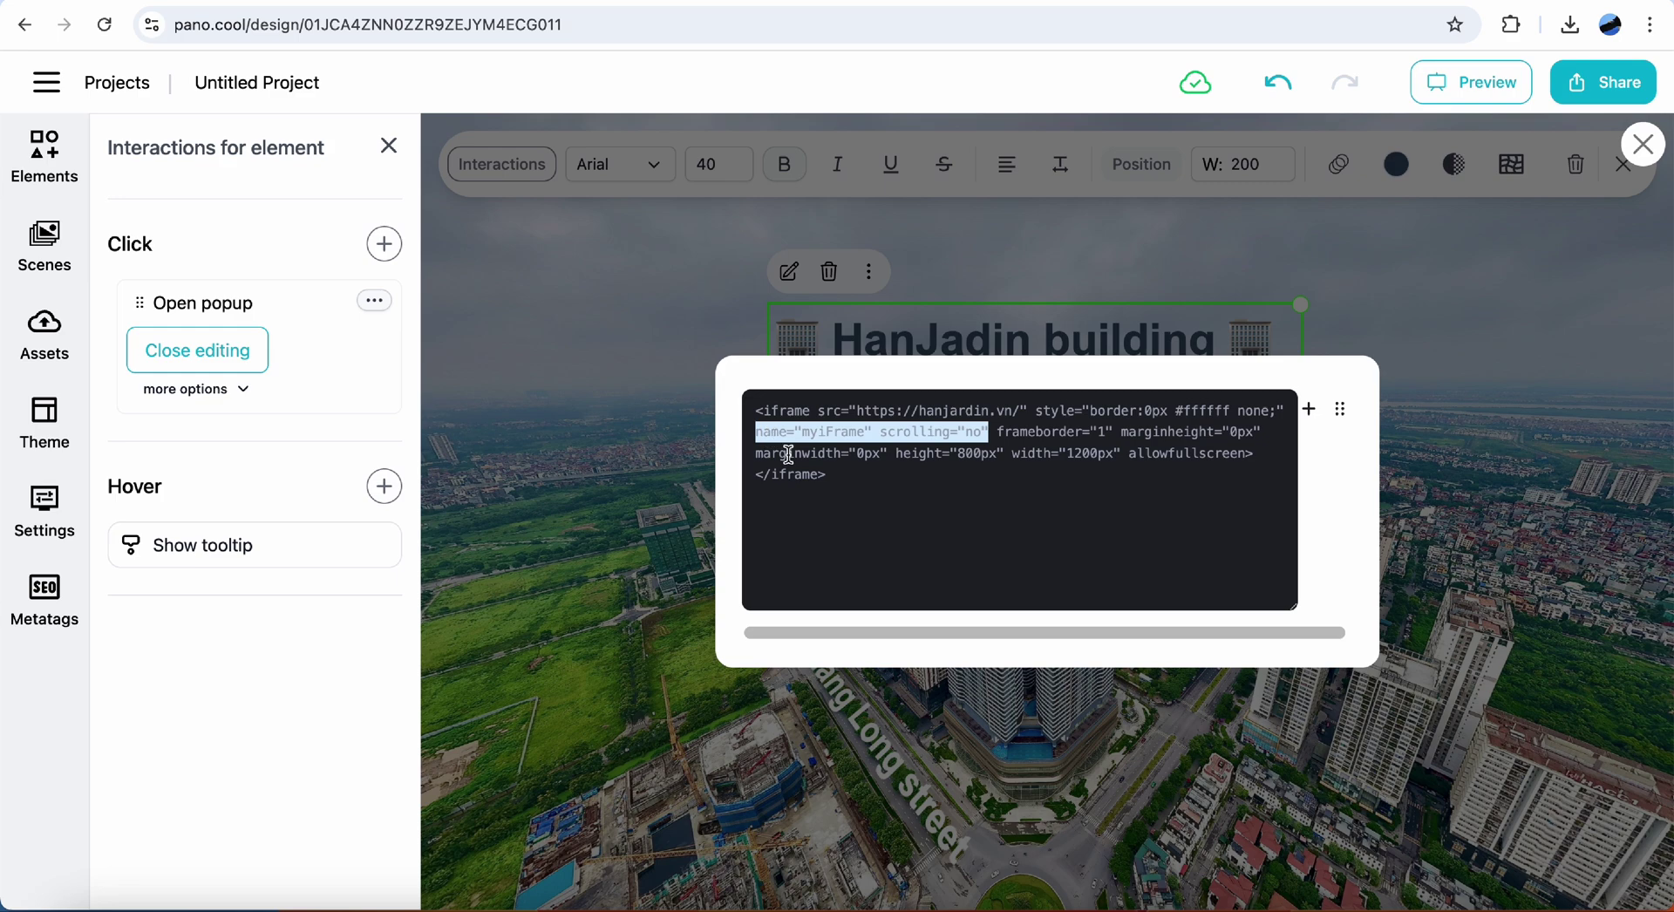
{"action": "key", "text": "BackSpace"}
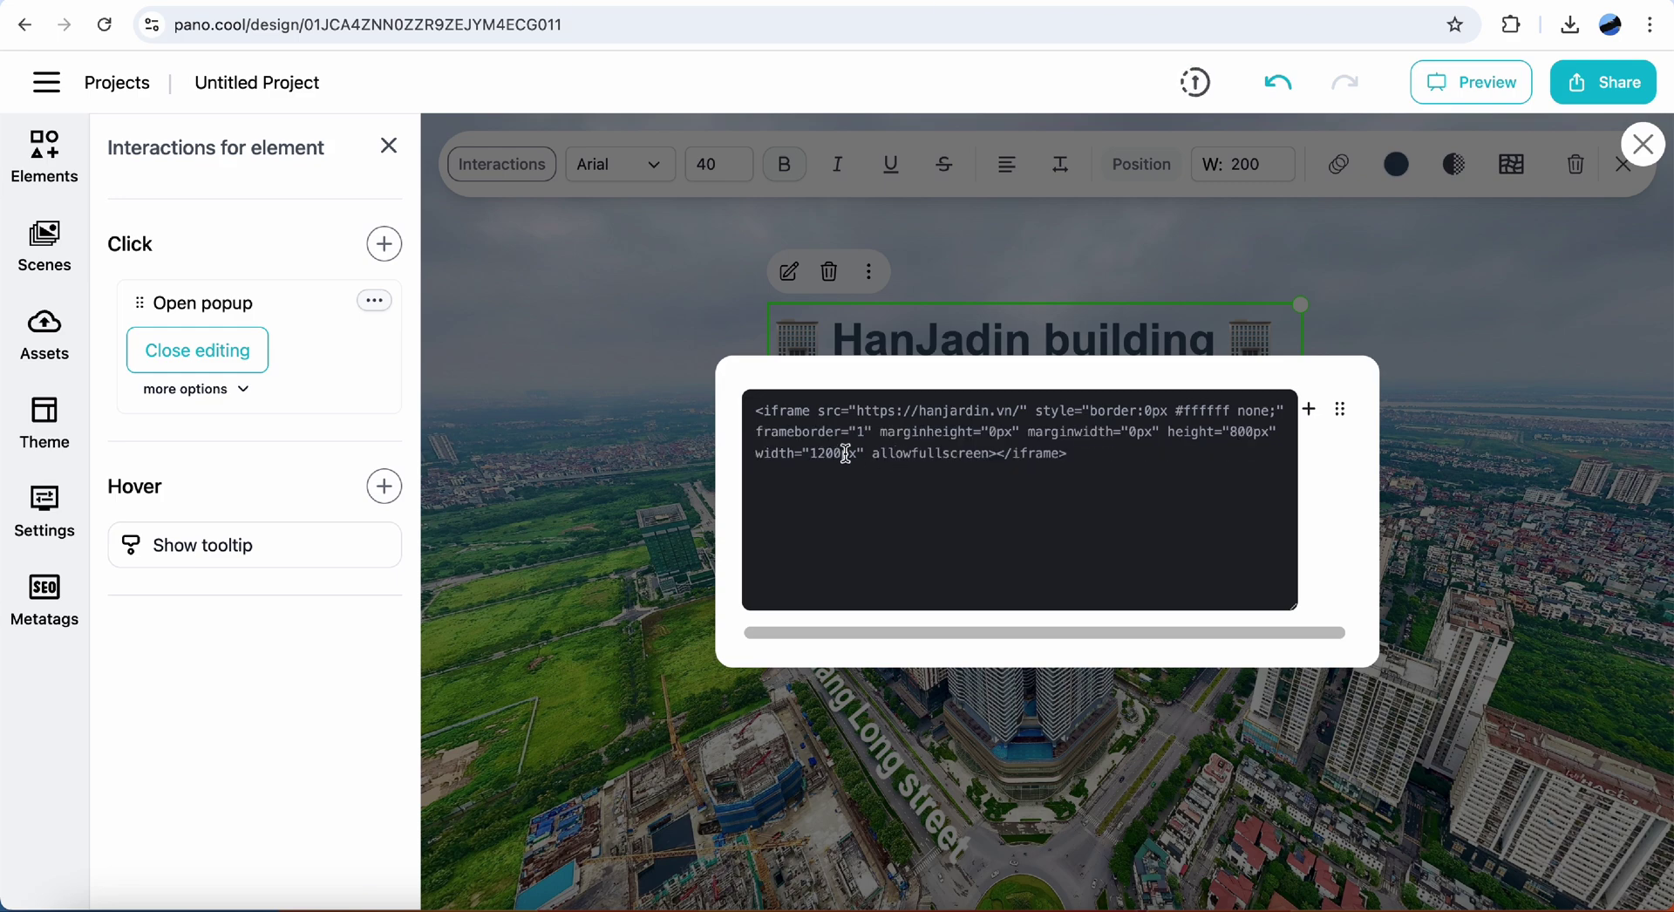
{"action": "double_click", "coordinate": [841, 453]}
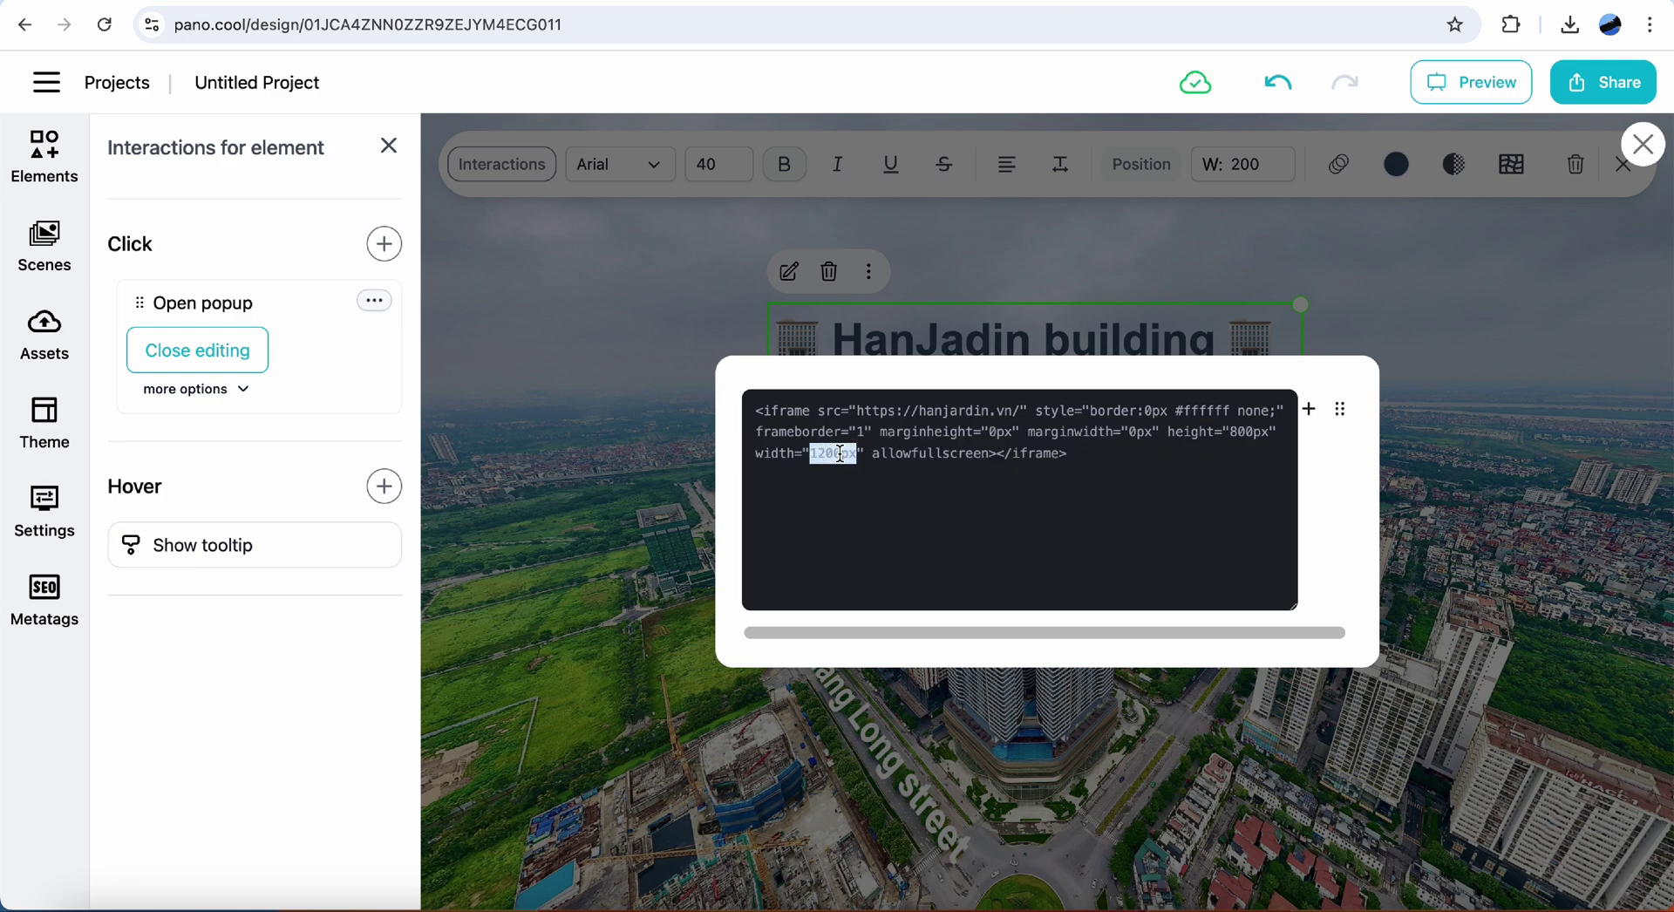
{"action": "type", "text": "100%"}
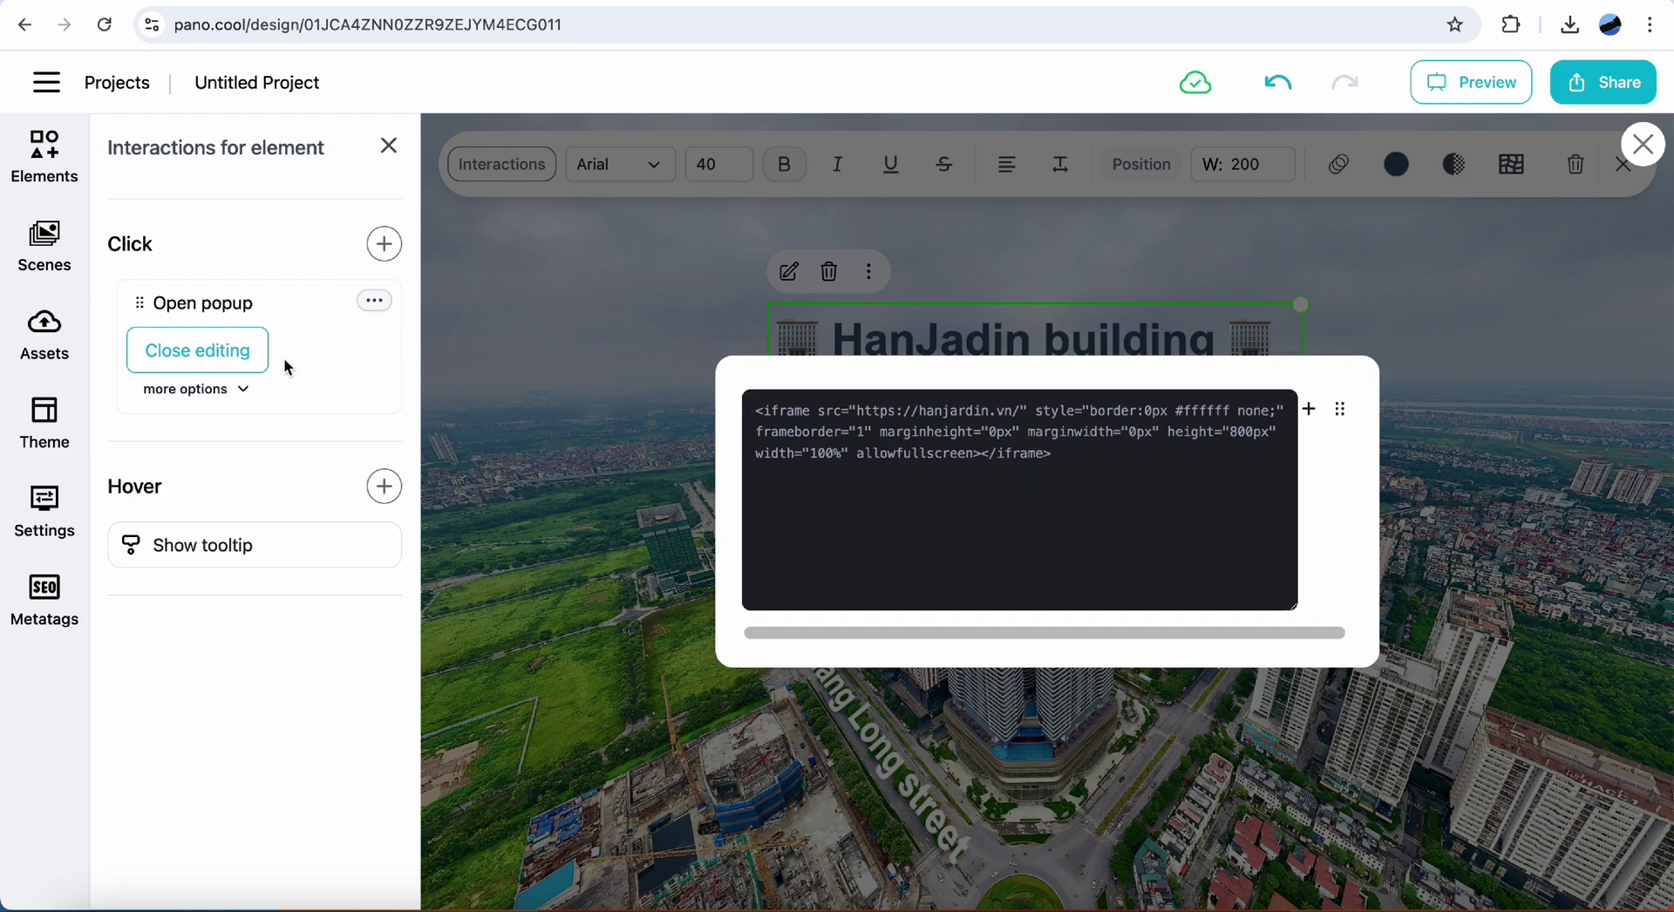
Set the HanJadin popup's width to 1200 and padding from 24 to 0, then close content editing.
{"action": "left_click", "coordinate": [232, 388]}
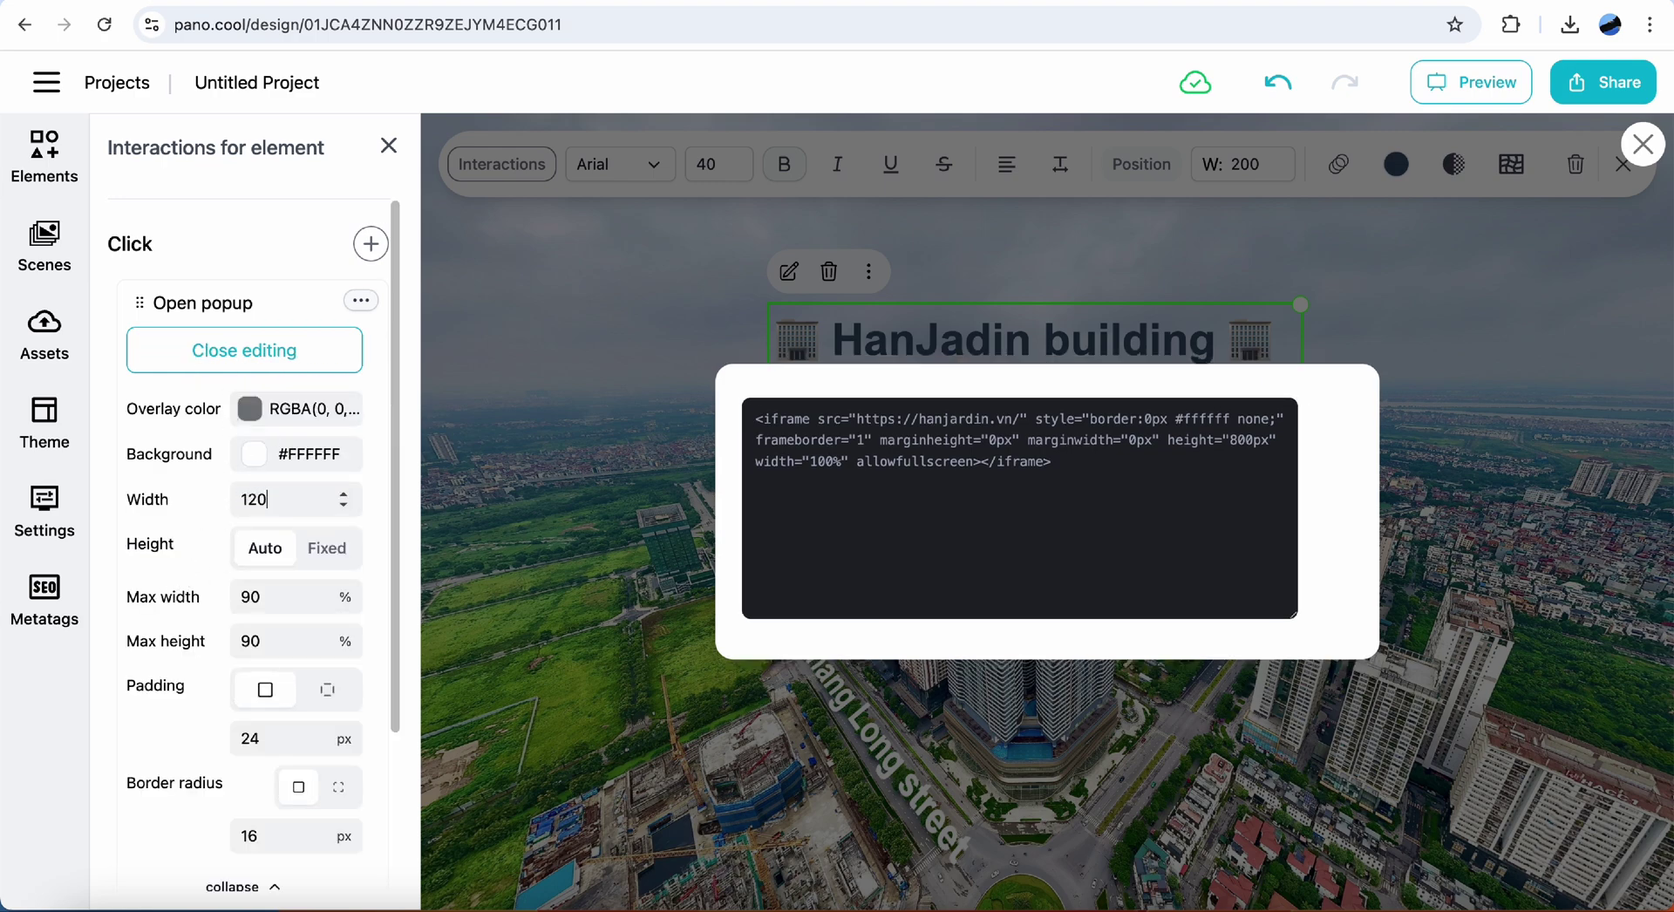
{"action": "key", "text": "Return"}
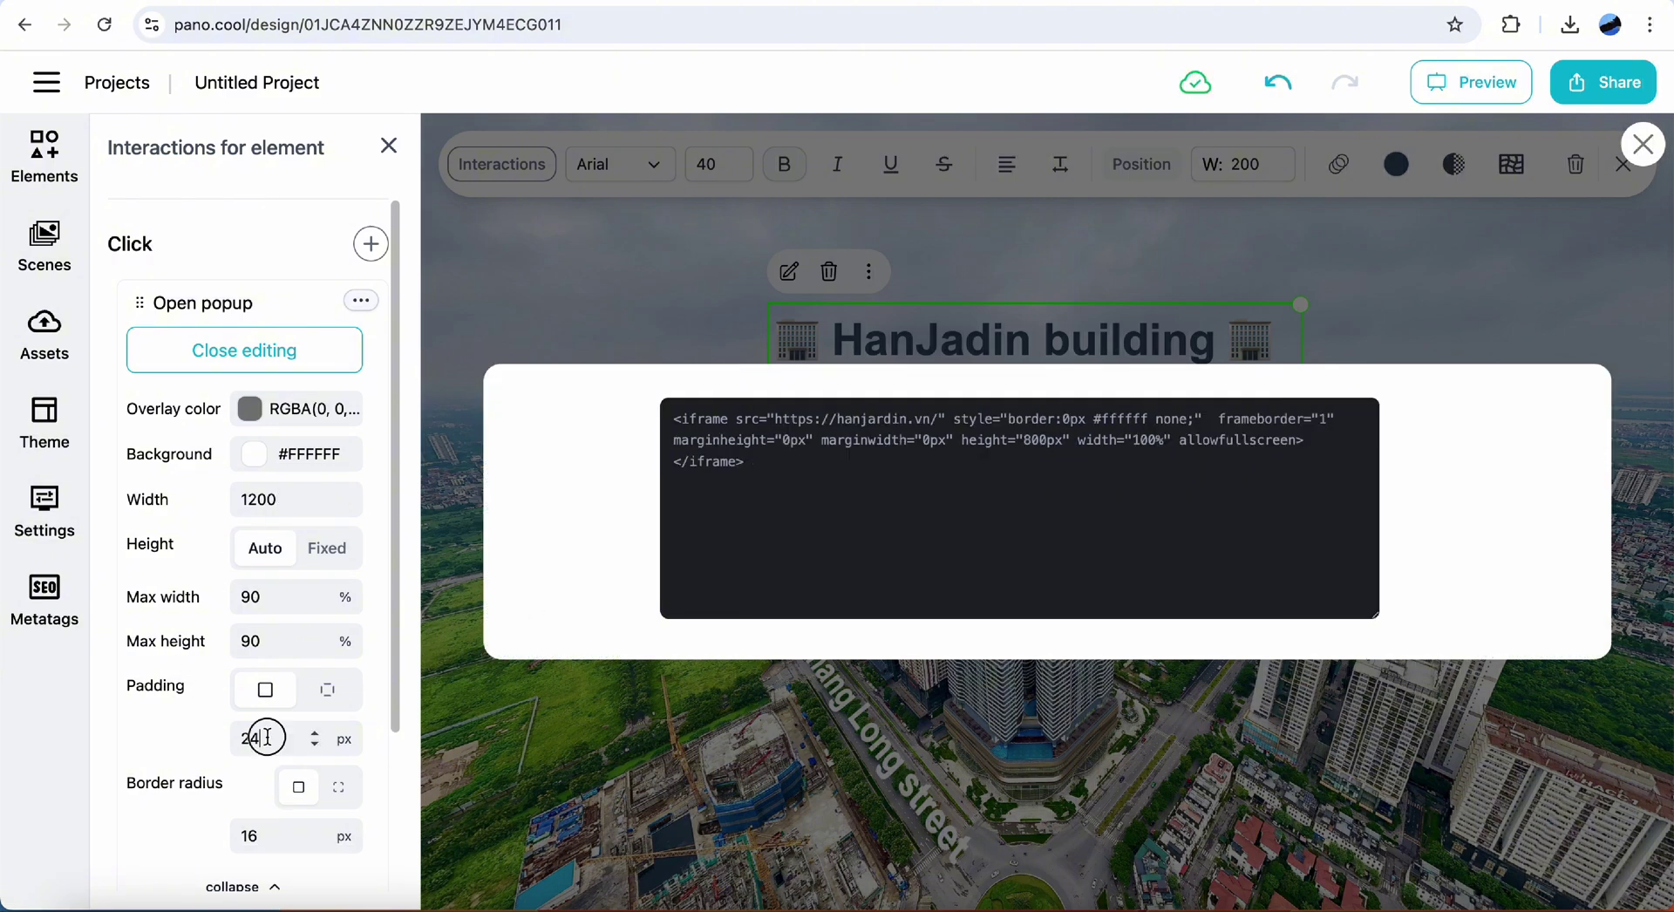
{"action": "left_click_drag", "start_coordinate": [262, 737], "coordinate": [225, 736]}
{"action": "type", "text": "0"}
{"action": "key", "text": "Return"}
{"action": "scroll", "coordinate": [210, 718], "scroll_direction": "down", "scroll_amount": 3}
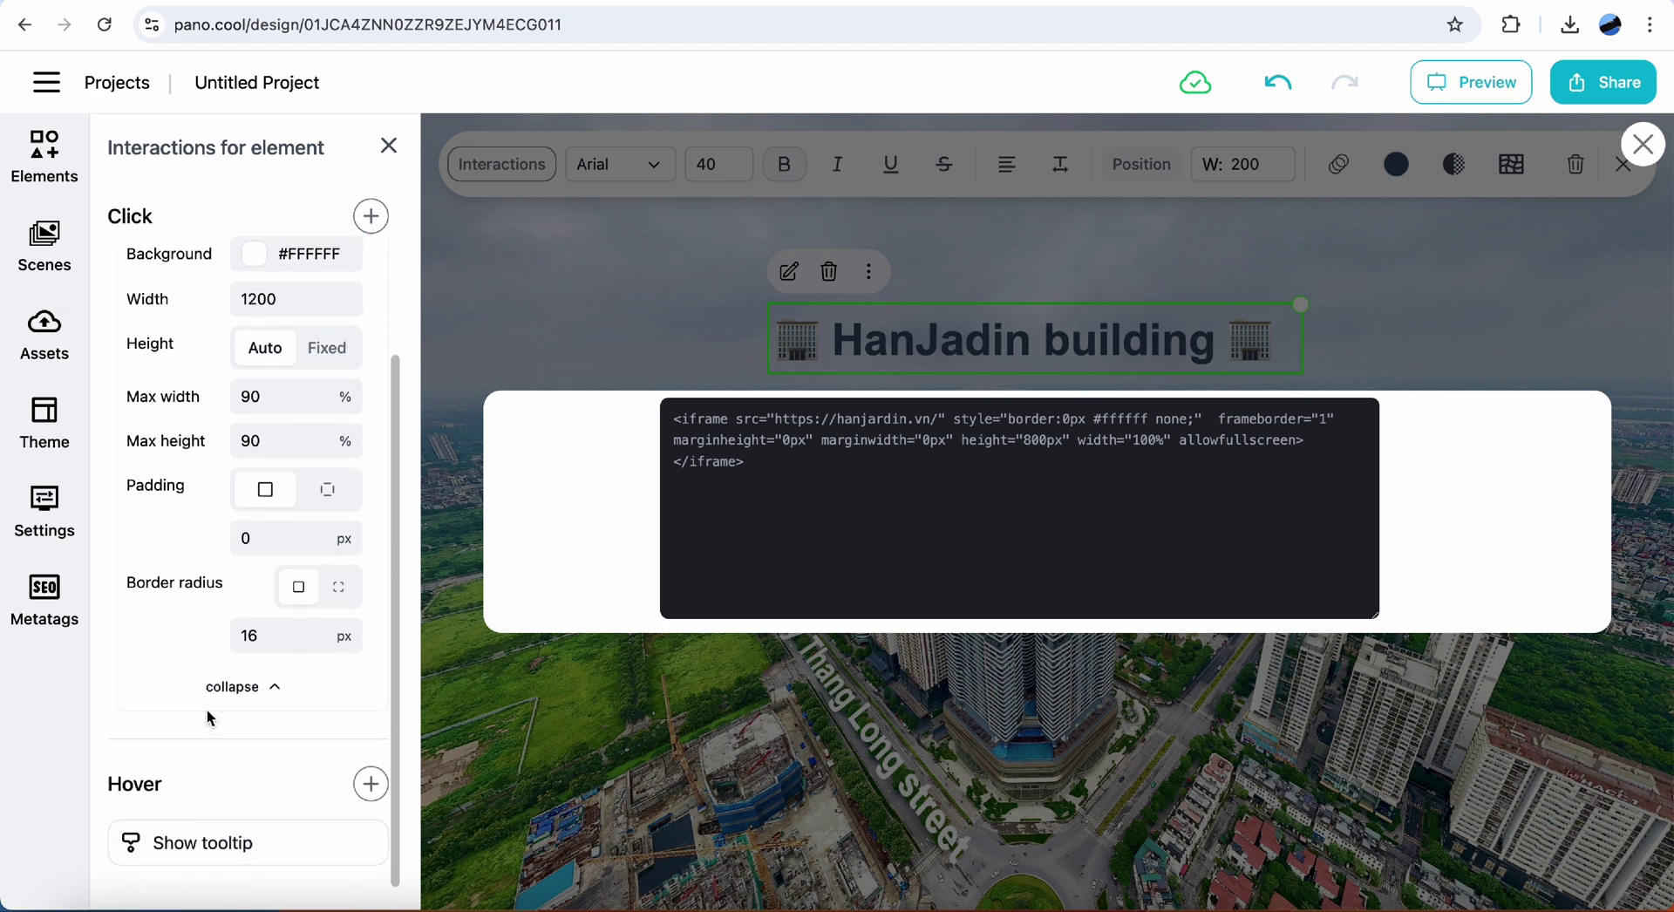
{"action": "scroll", "coordinate": [216, 705], "scroll_direction": "up", "scroll_amount": 3}
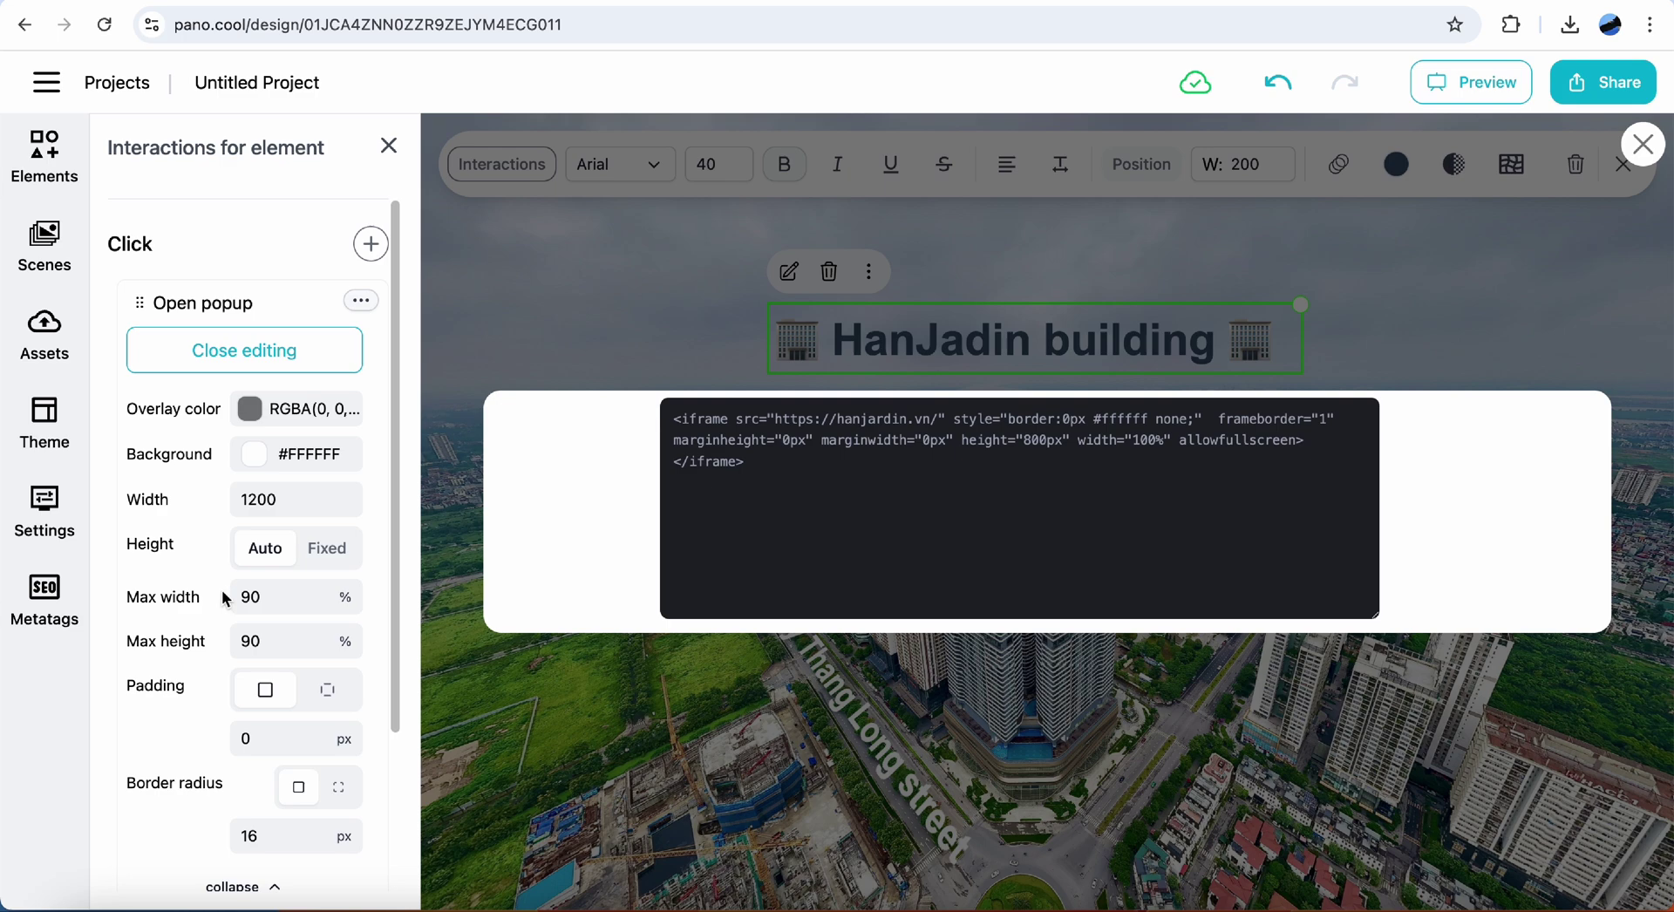
{"action": "left_click", "coordinate": [218, 358]}
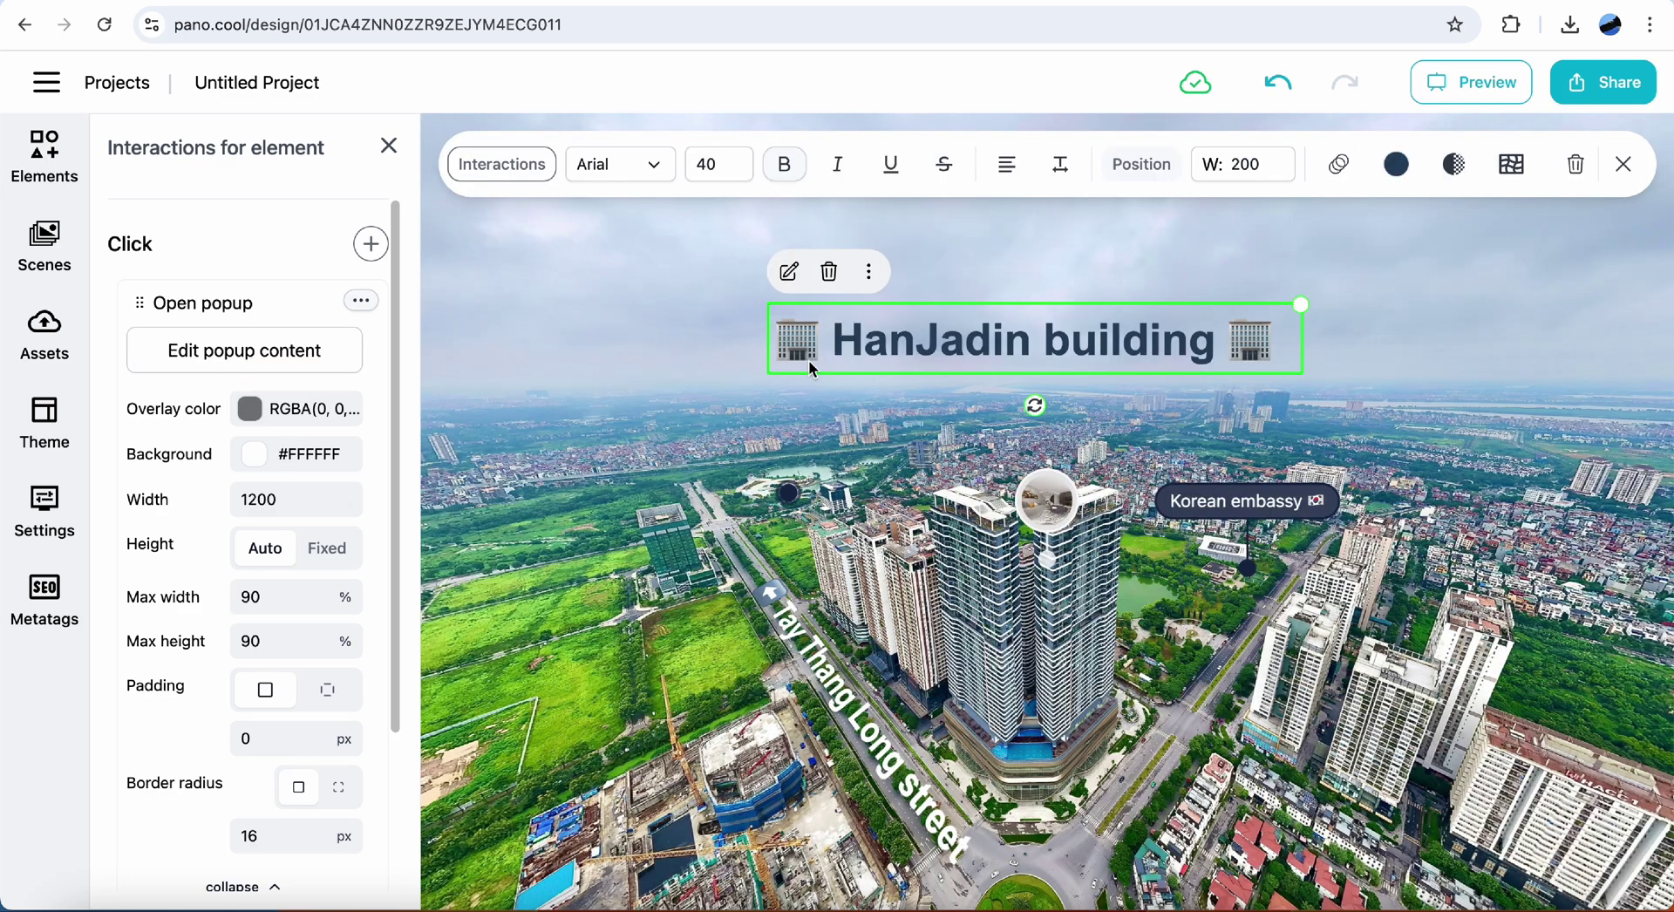
In Preview, open the HanJadin title's Han Jardin website popup, scroll through it, and close it.
{"action": "left_click", "coordinate": [1468, 81]}
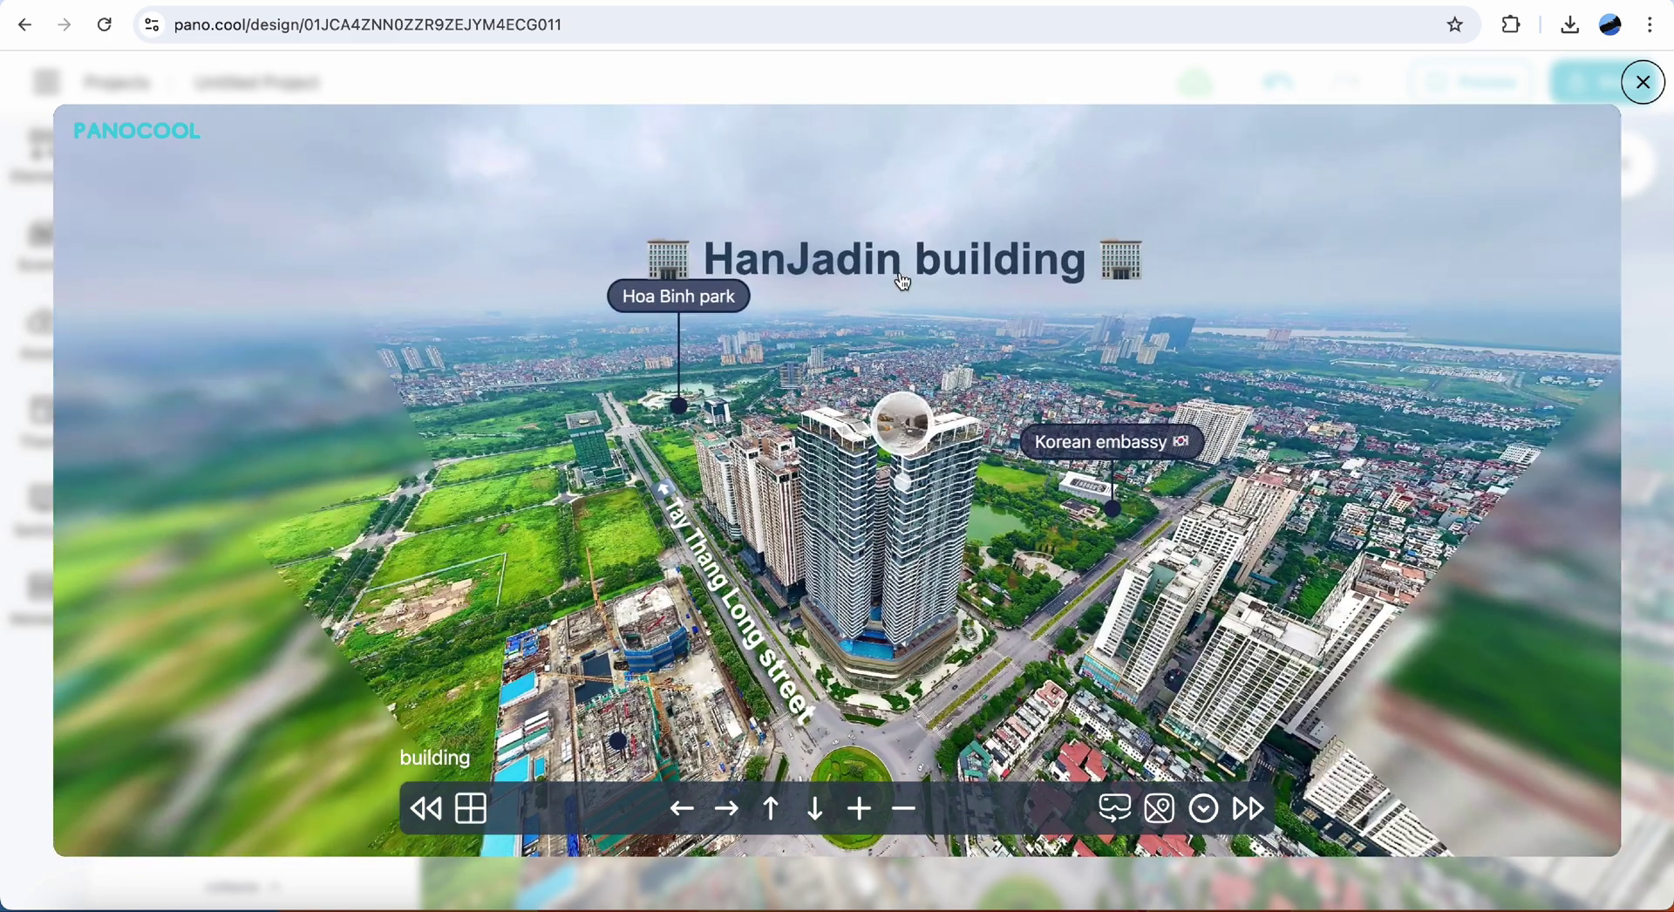
{"action": "left_click", "coordinate": [901, 279]}
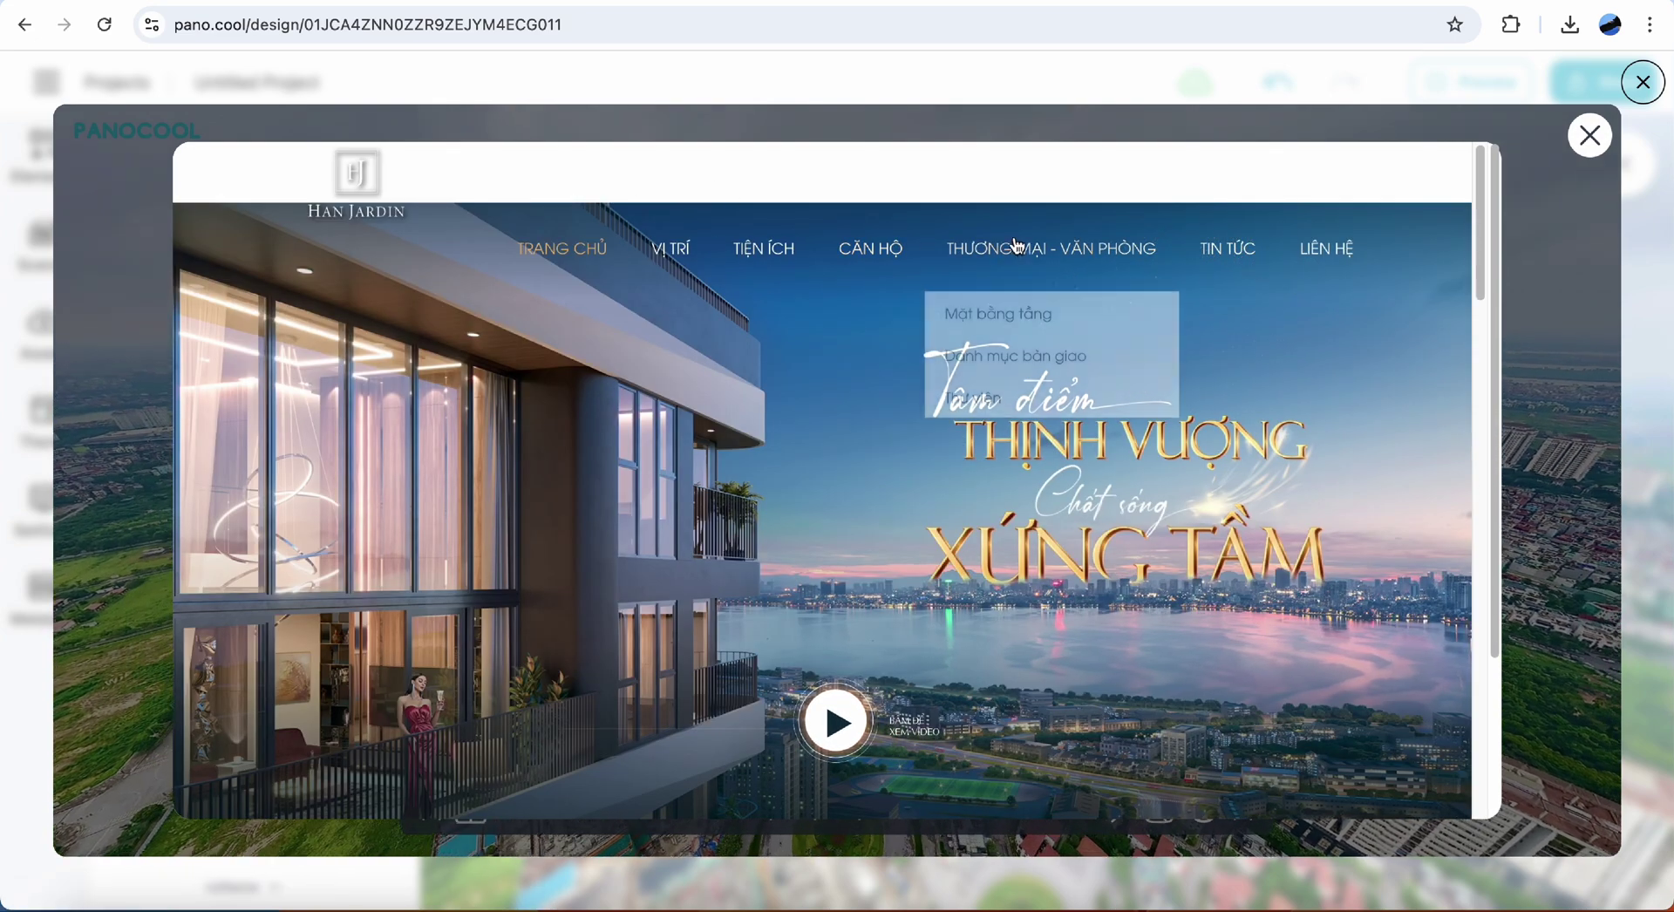
{"action": "scroll", "coordinate": [756, 420], "scroll_direction": "down", "scroll_amount": 10}
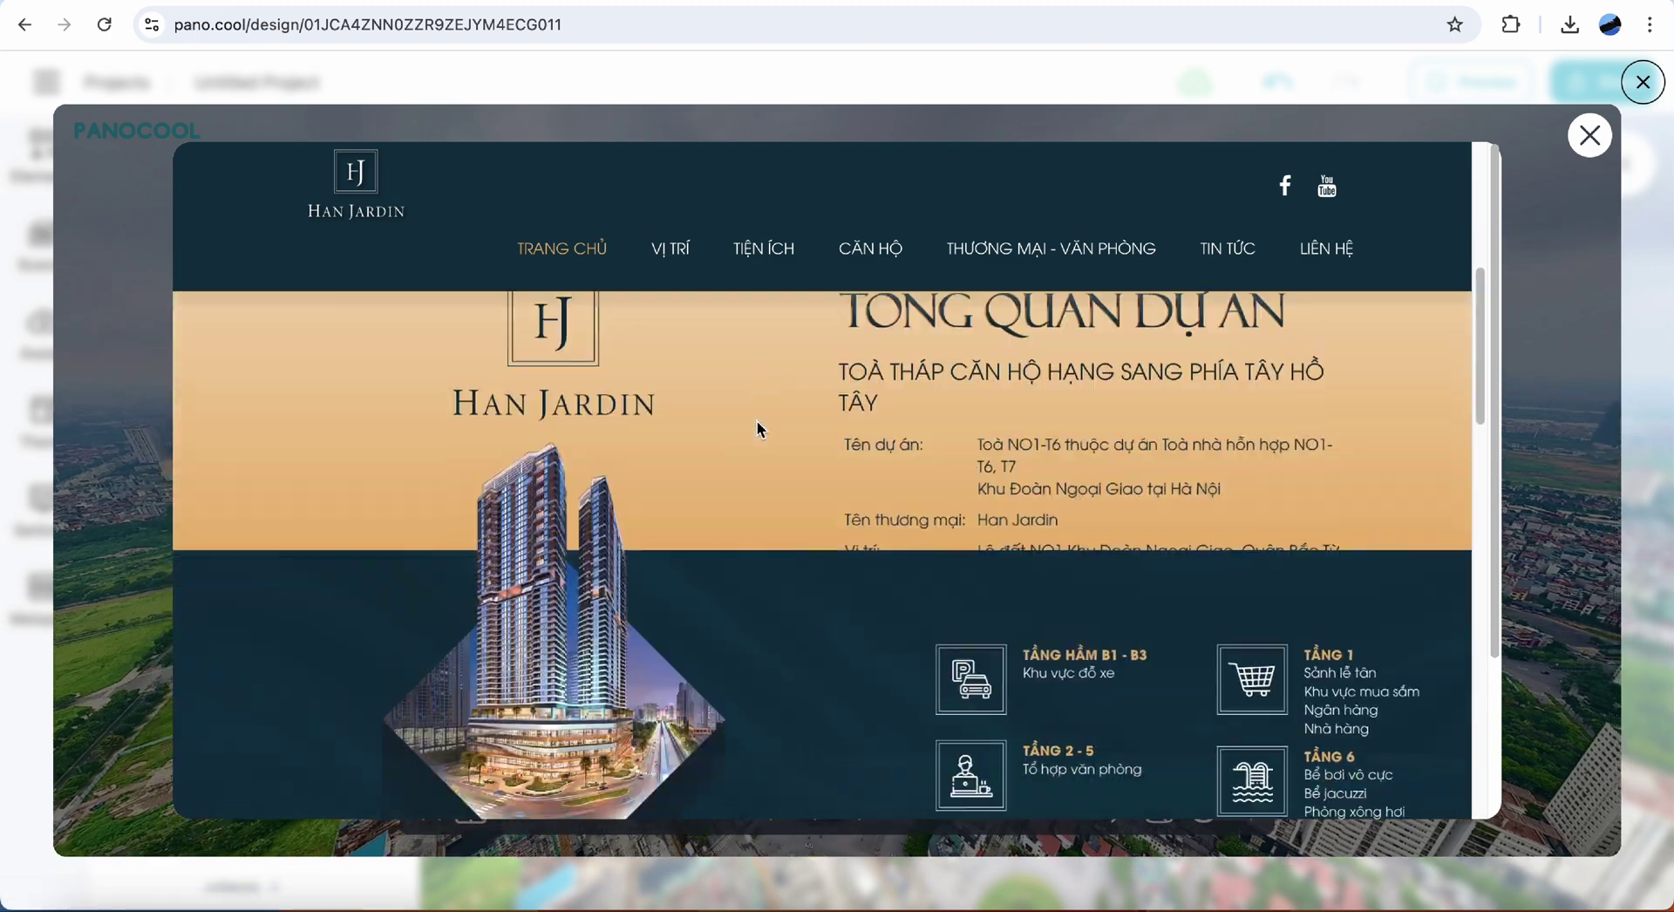
{"action": "scroll", "coordinate": [758, 423], "scroll_direction": "down", "scroll_amount": 10}
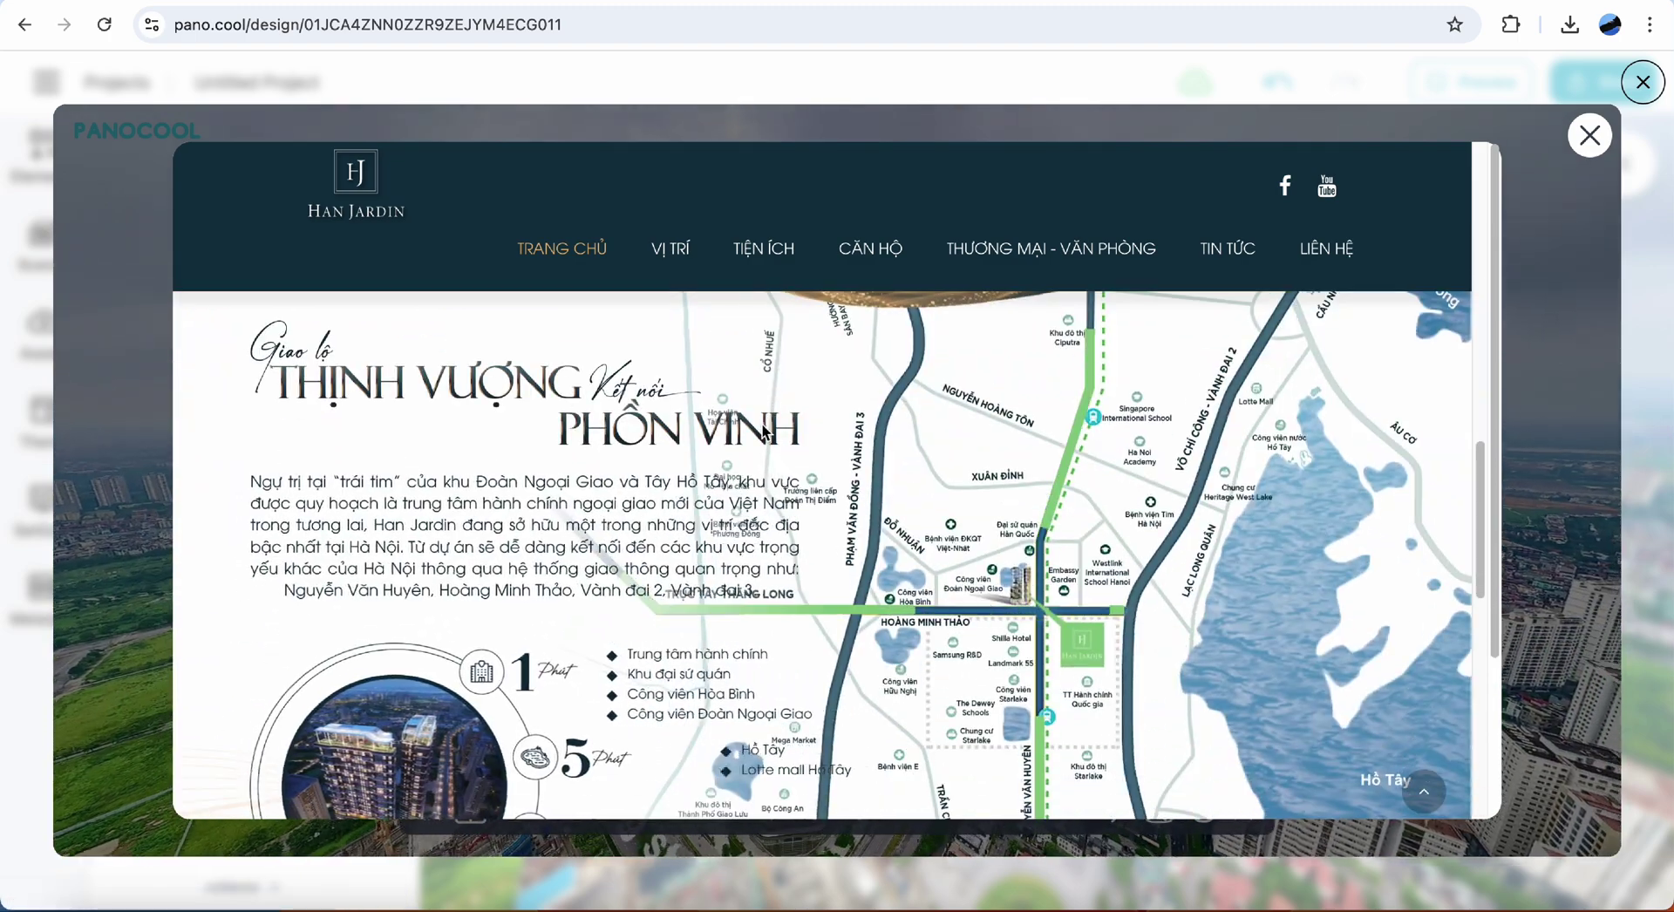
{"action": "scroll", "coordinate": [762, 430], "scroll_direction": "down", "scroll_amount": 10}
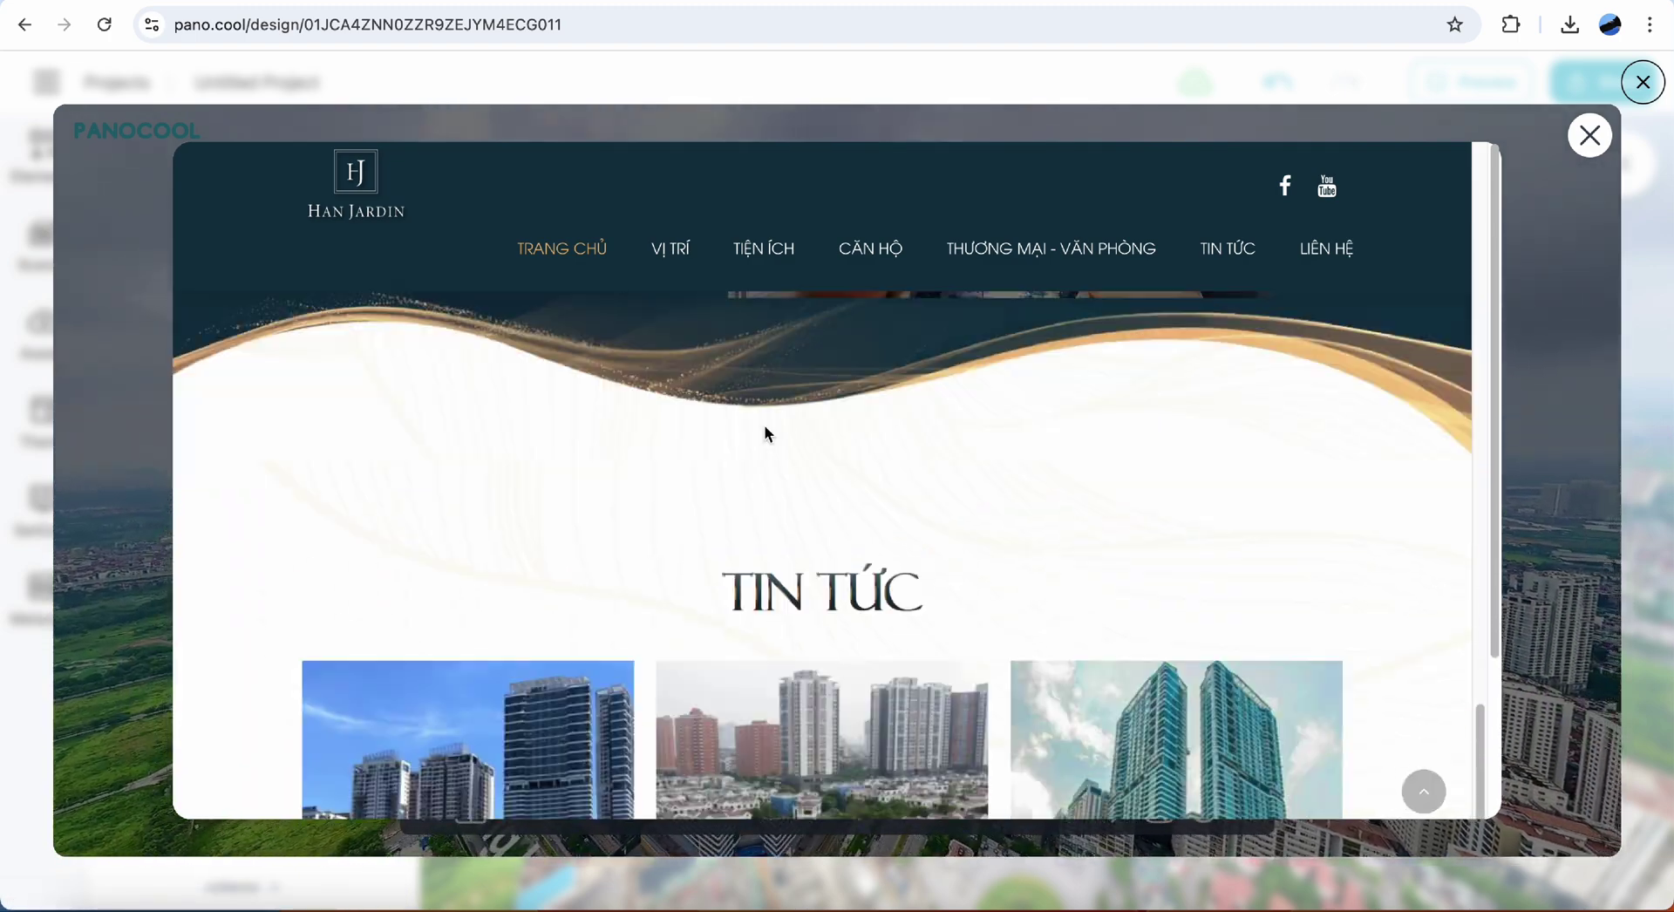
{"action": "scroll", "coordinate": [768, 436], "scroll_direction": "down", "scroll_amount": 3}
{"action": "scroll", "coordinate": [785, 427], "scroll_direction": "up", "scroll_amount": 10}
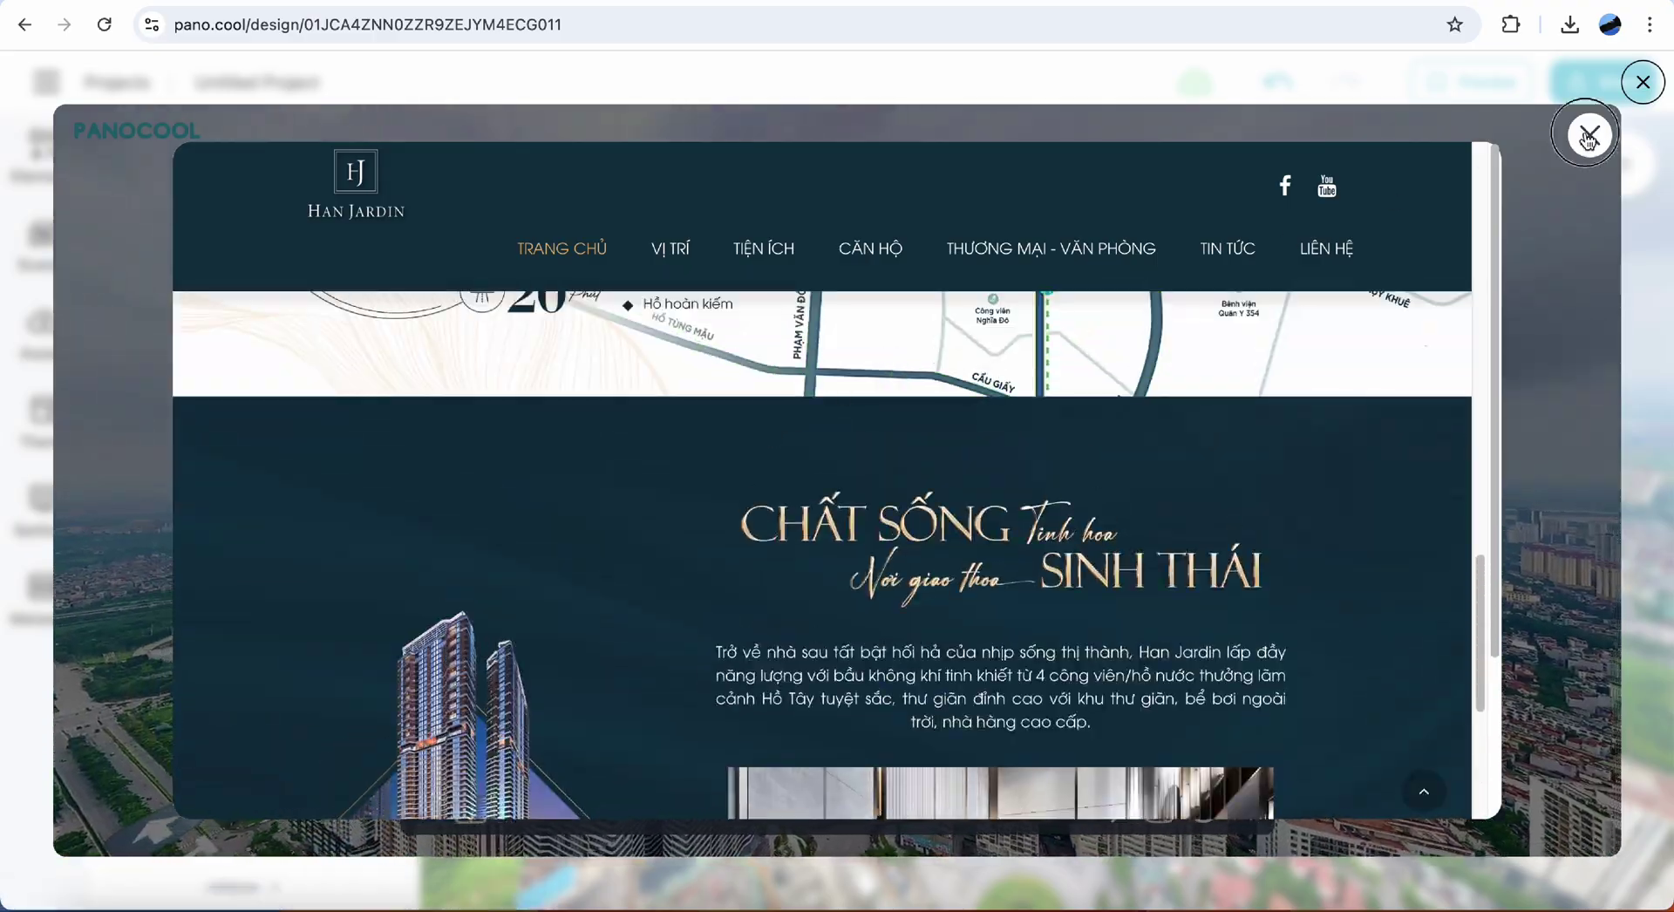
{"action": "left_click", "coordinate": [1589, 135]}
Look around the preview panorama toward the parks and school, then back to the HanJadin building.
{"action": "left_click_drag", "start_coordinate": [1196, 266], "coordinate": [709, 340]}
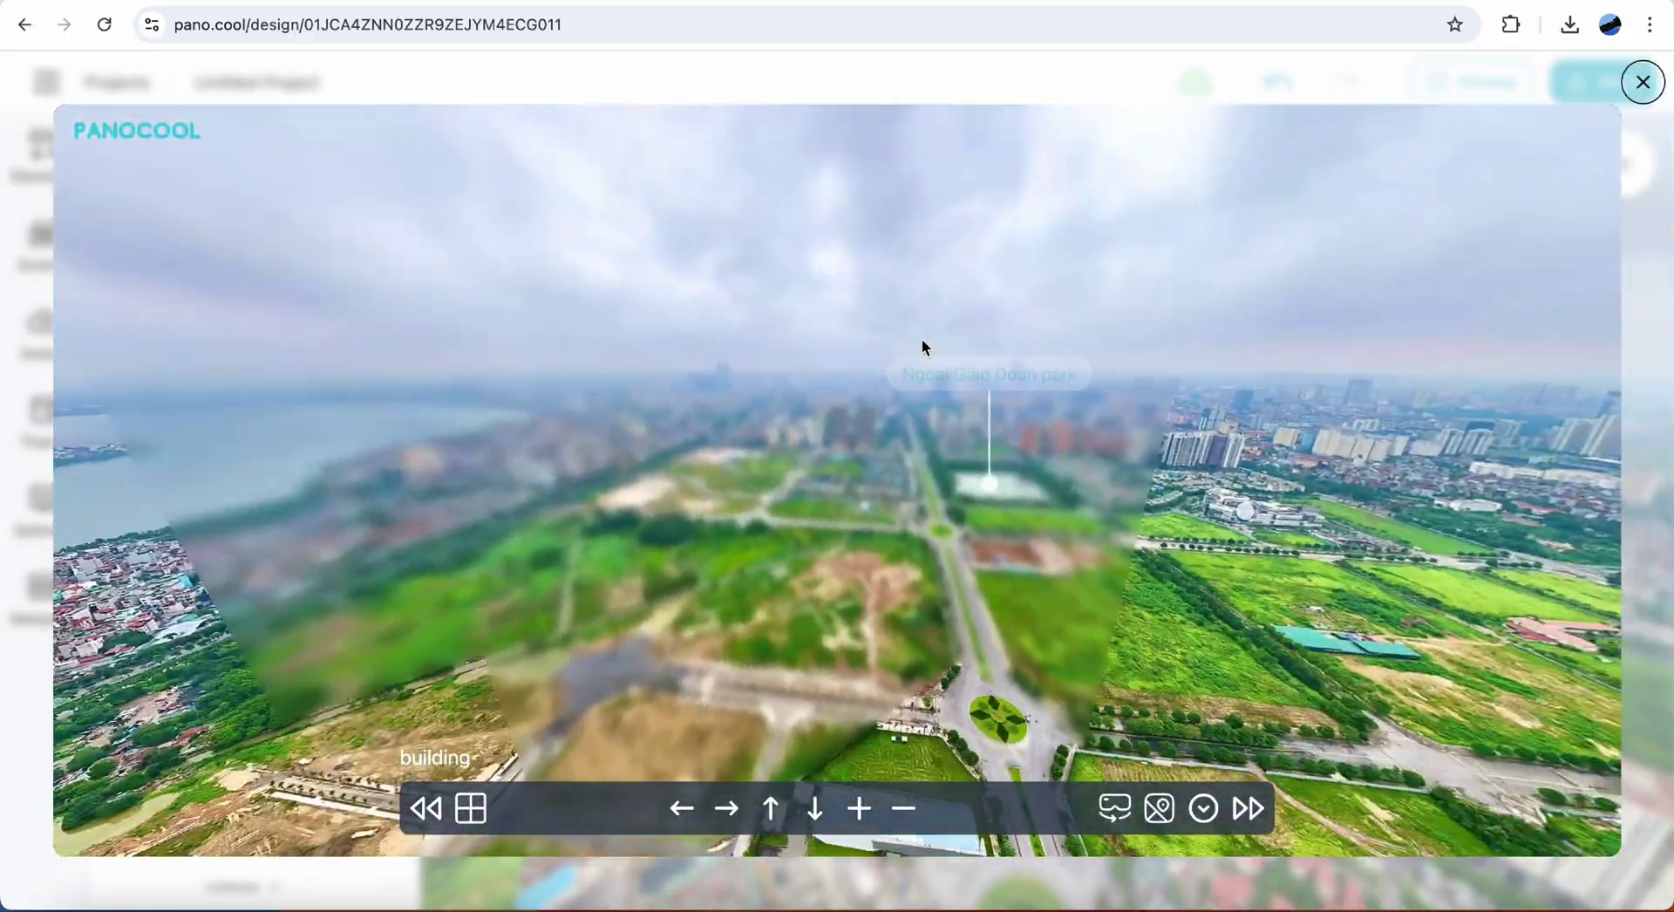
{"action": "left_click_drag", "start_coordinate": [1140, 232], "coordinate": [918, 232]}
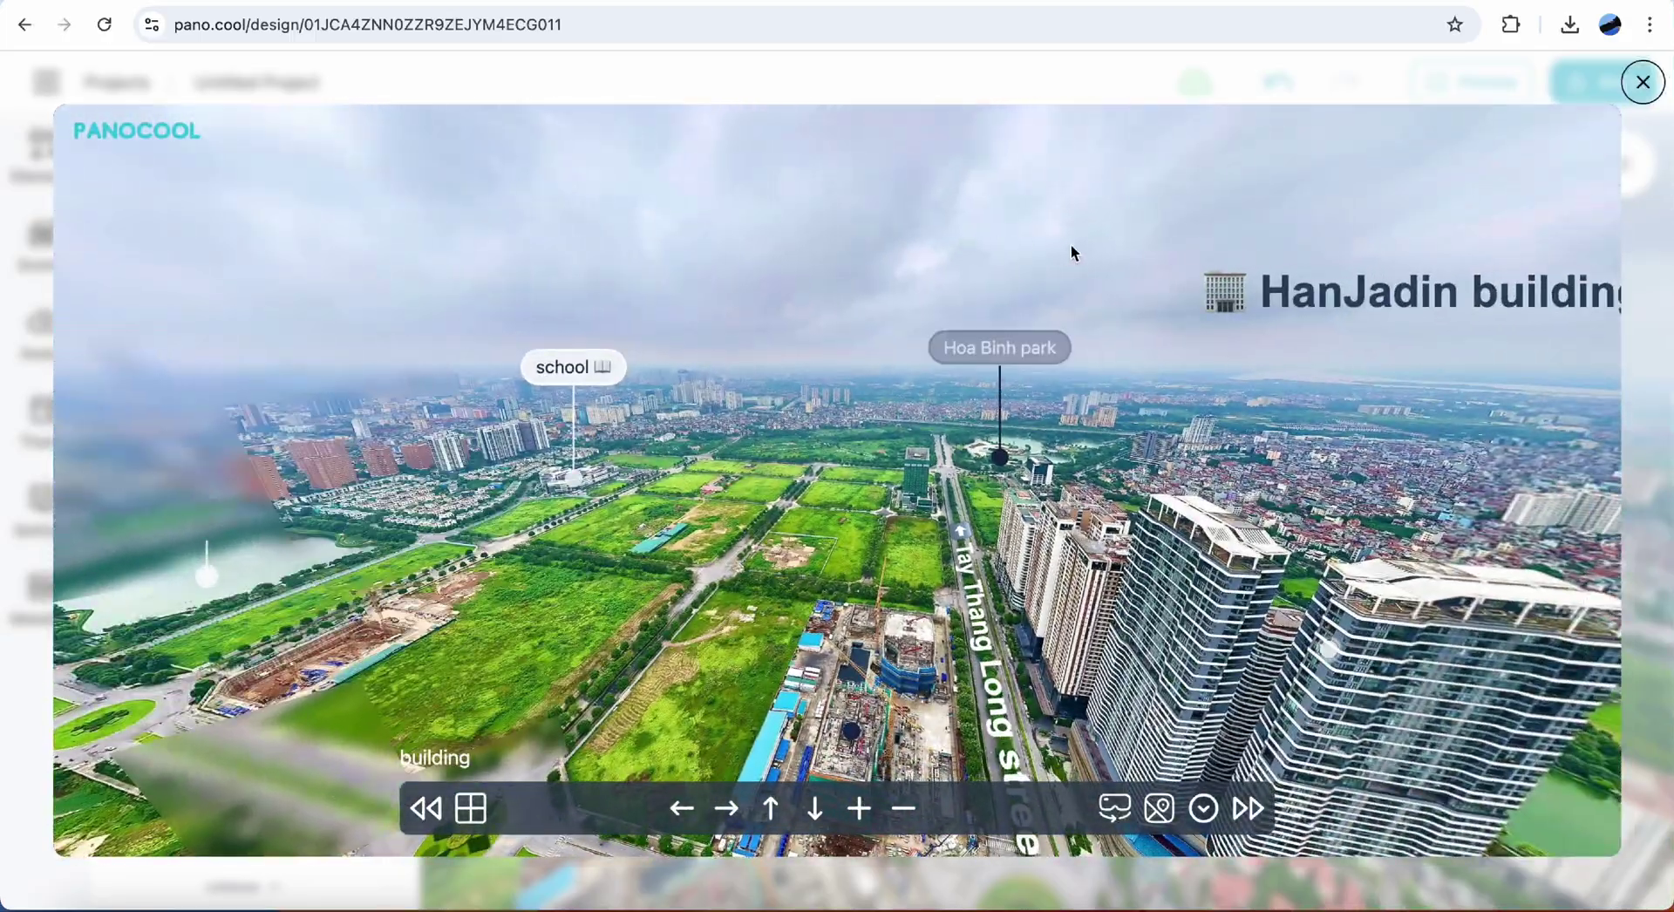
{"action": "left_click_drag", "start_coordinate": [1073, 251], "coordinate": [811, 239]}
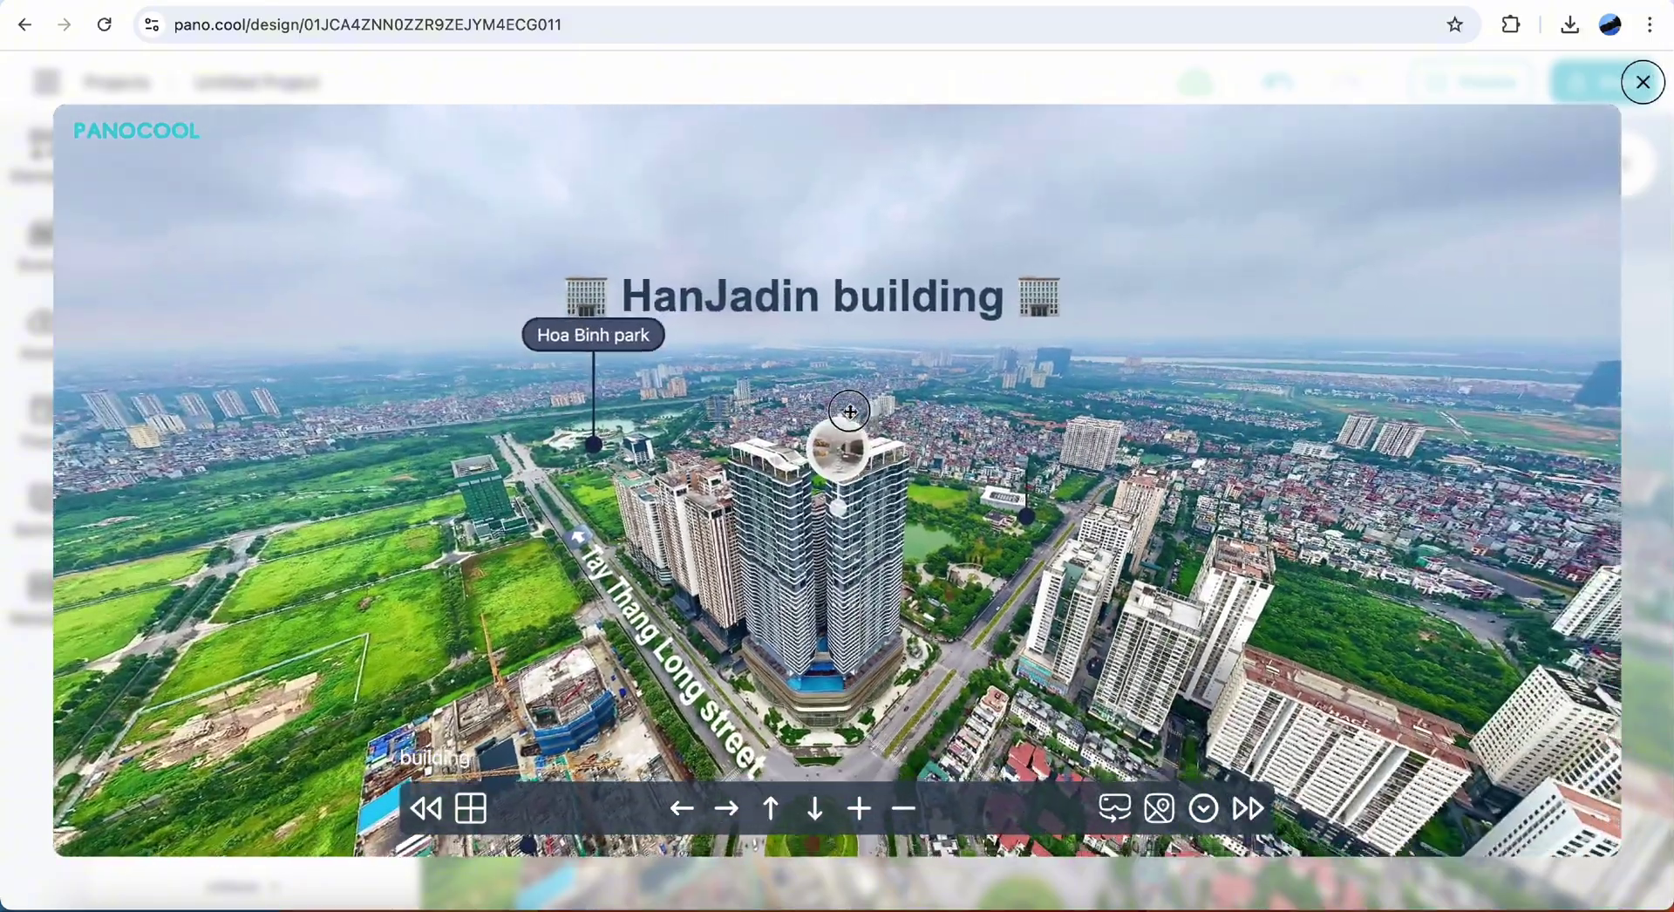
{"action": "left_click_drag", "start_coordinate": [849, 412], "coordinate": [853, 377]}
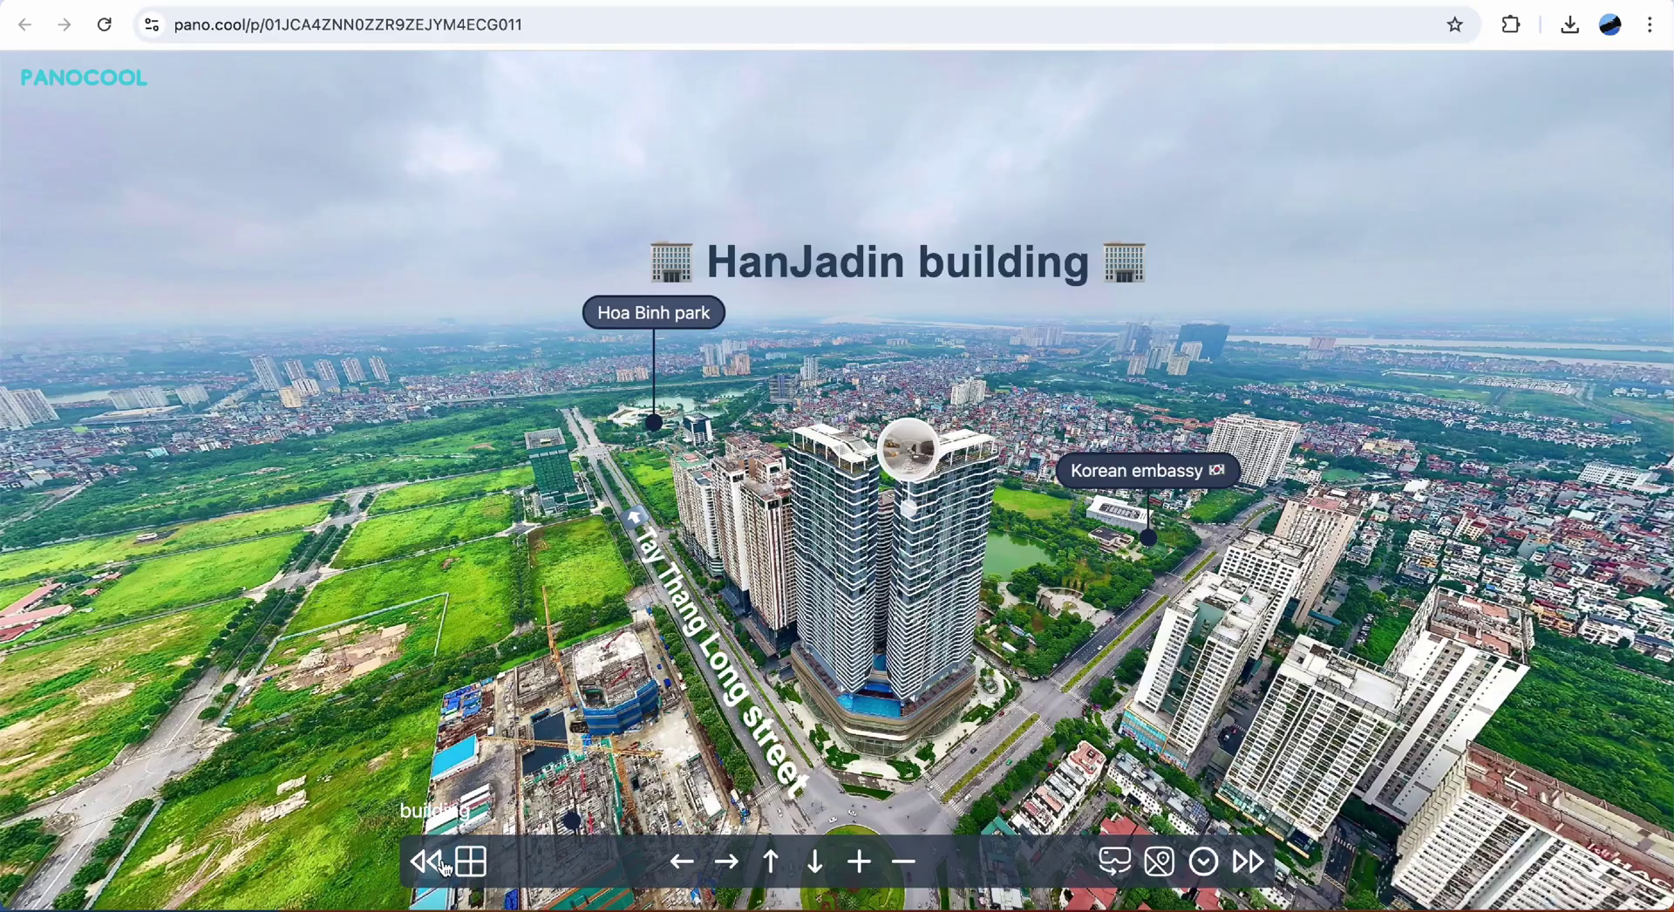
Toggle the published tour's Album and Map panels, then tilt the view down and back up.
{"action": "left_click", "coordinate": [475, 867]}
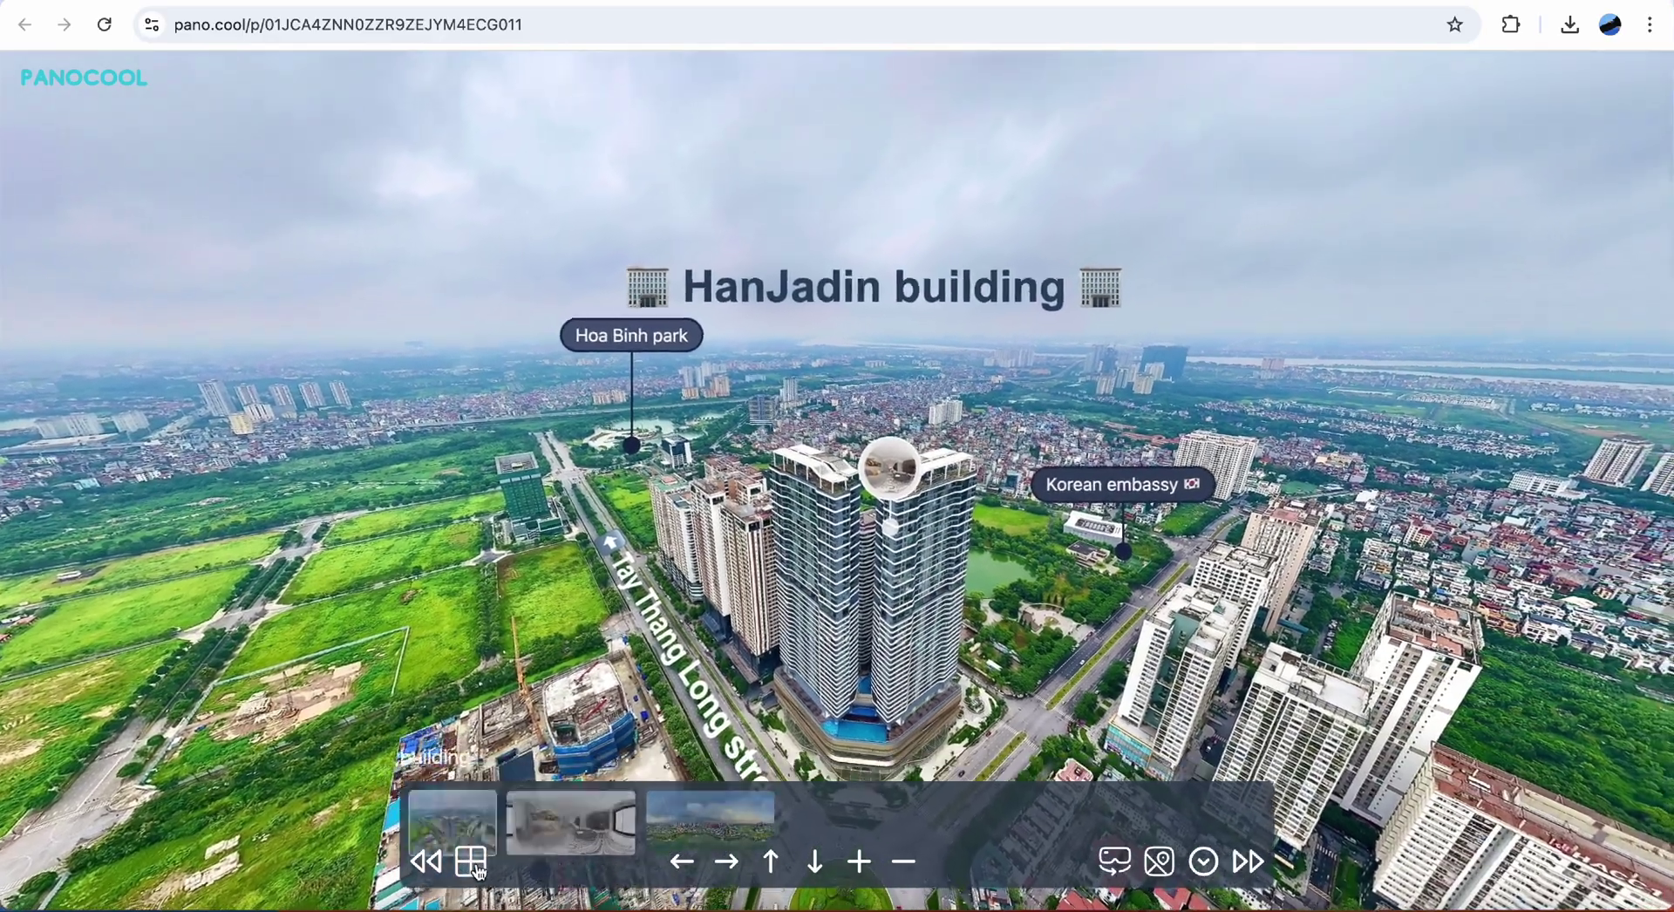
{"action": "left_click", "coordinate": [471, 863]}
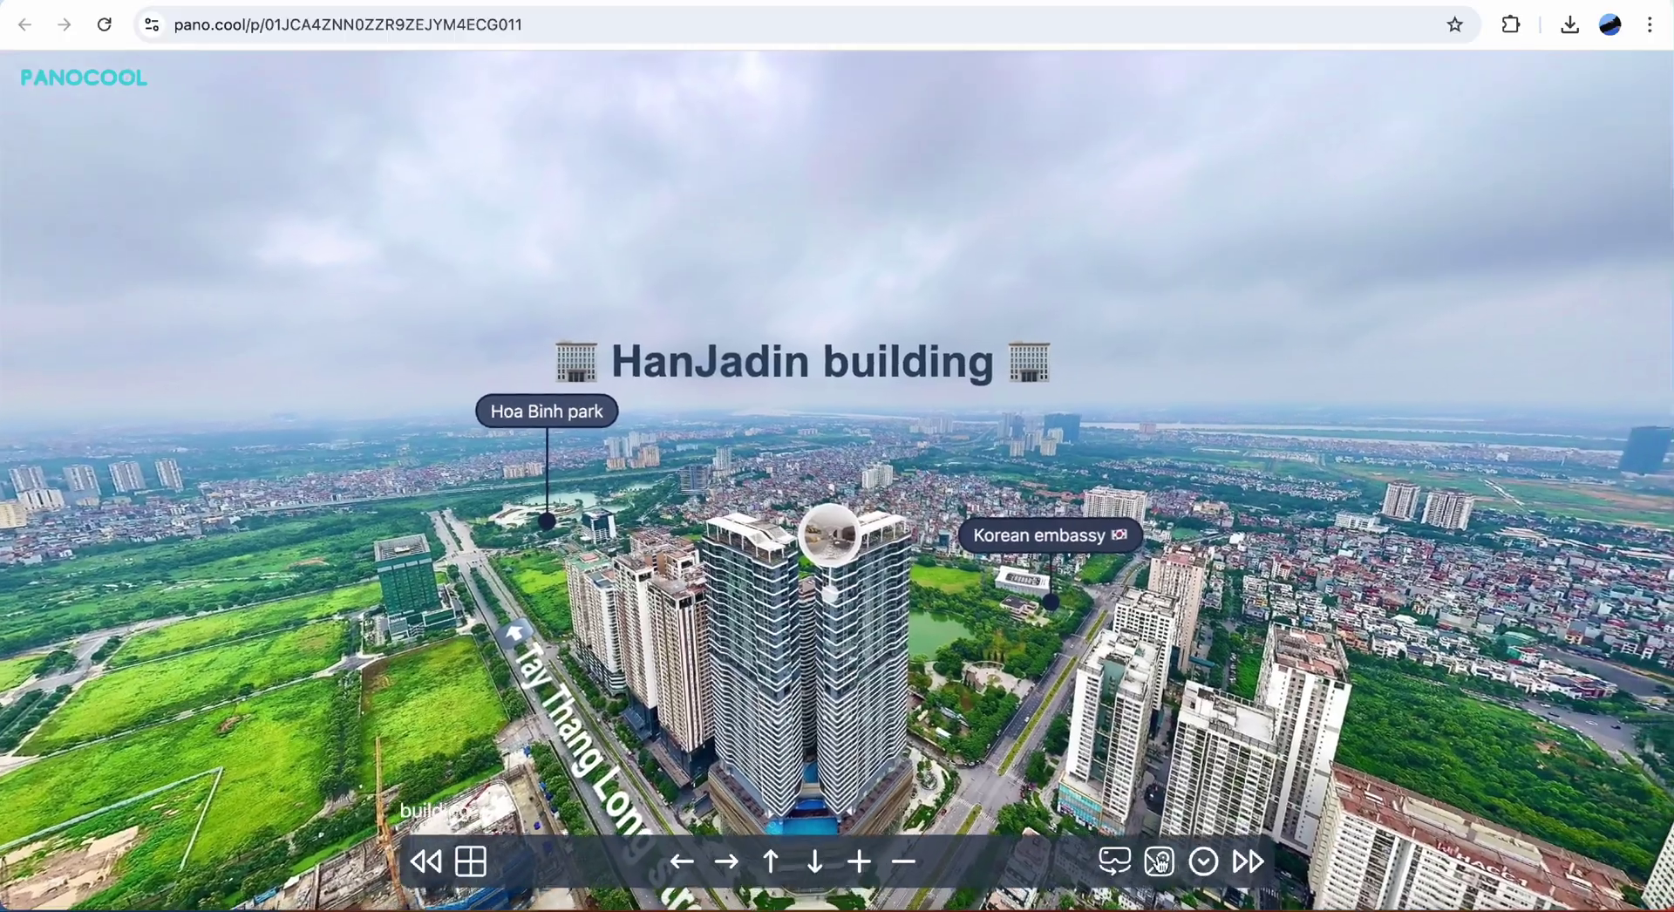
{"action": "left_click", "coordinate": [1160, 863]}
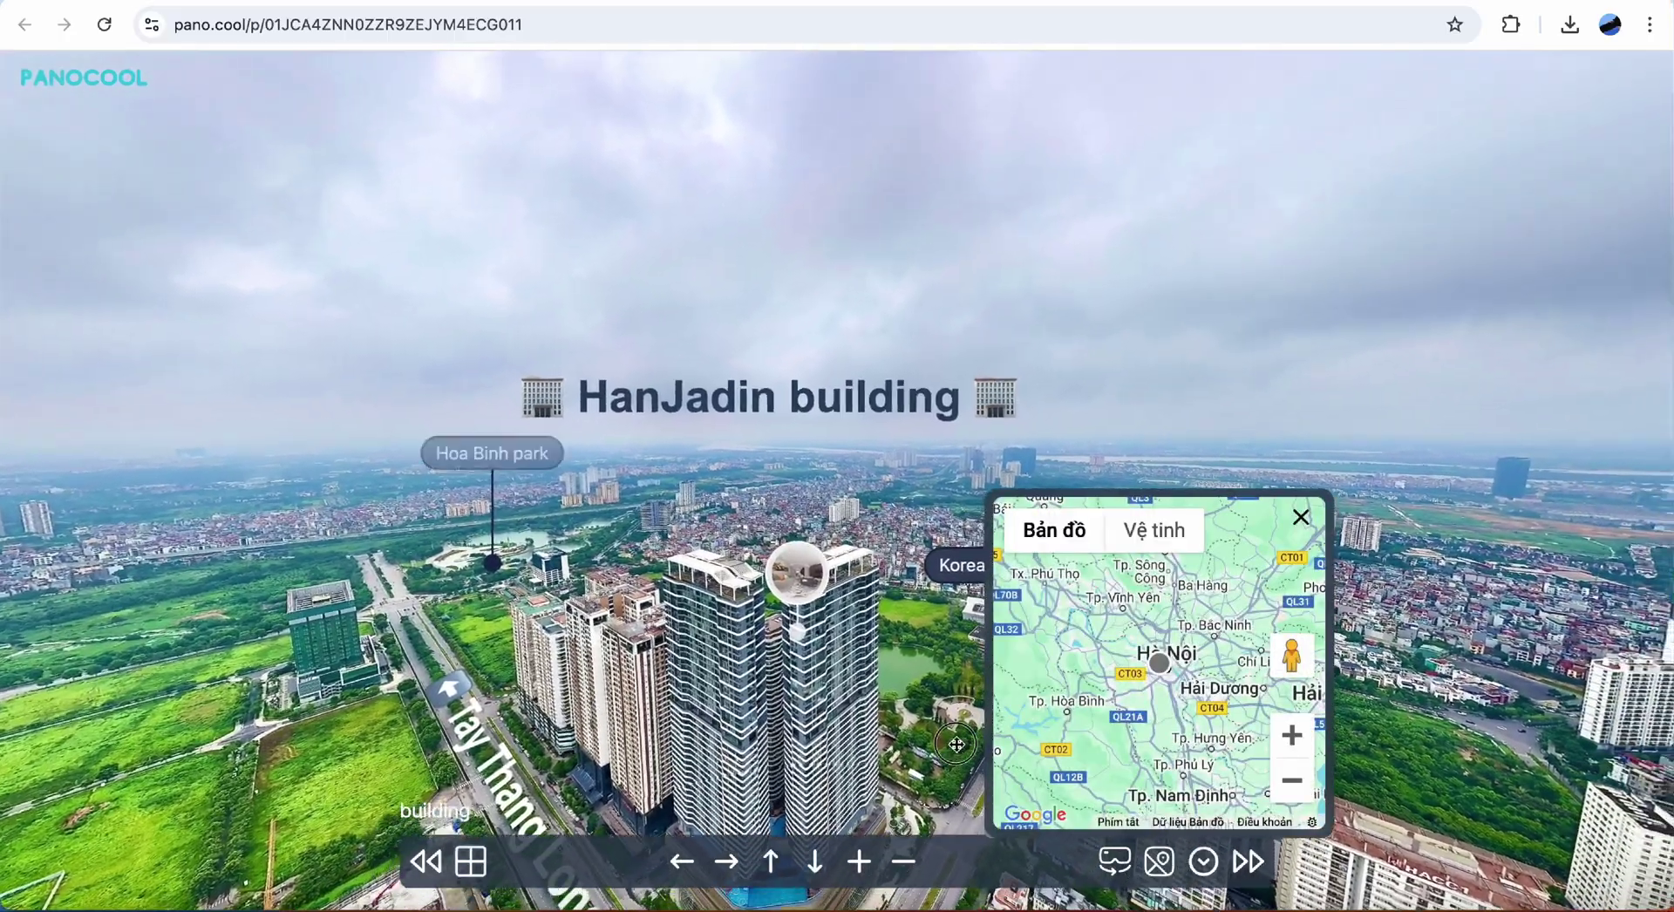
{"action": "left_click", "coordinate": [1159, 863]}
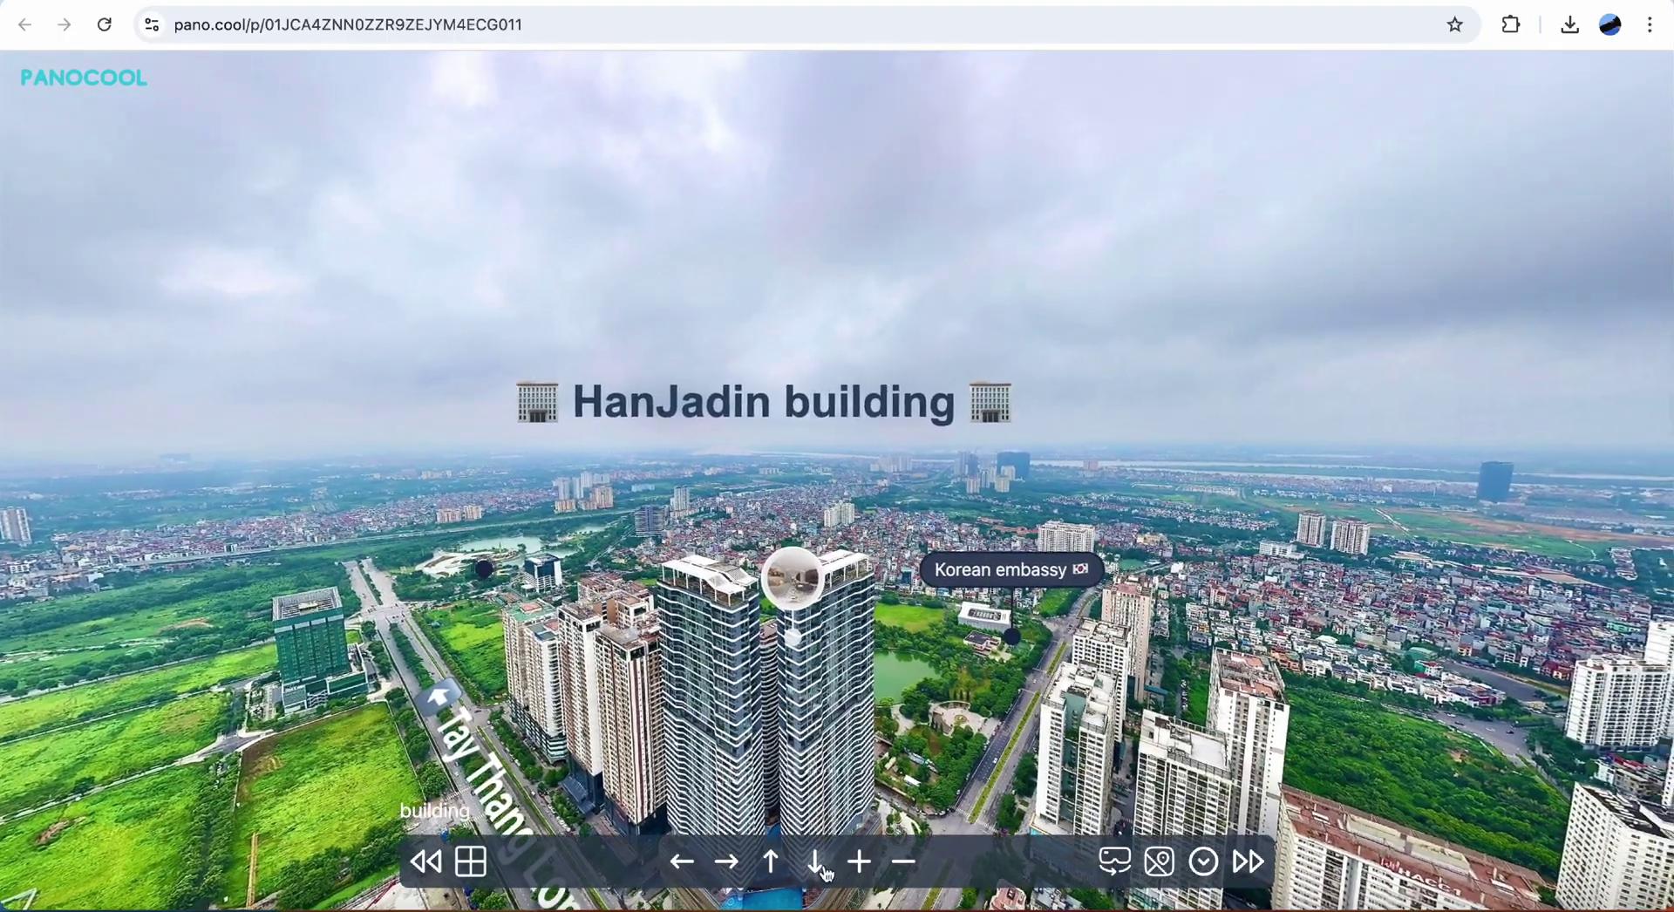
{"action": "left_click", "coordinate": [815, 863]}
{"action": "left_click", "coordinate": [772, 863]}
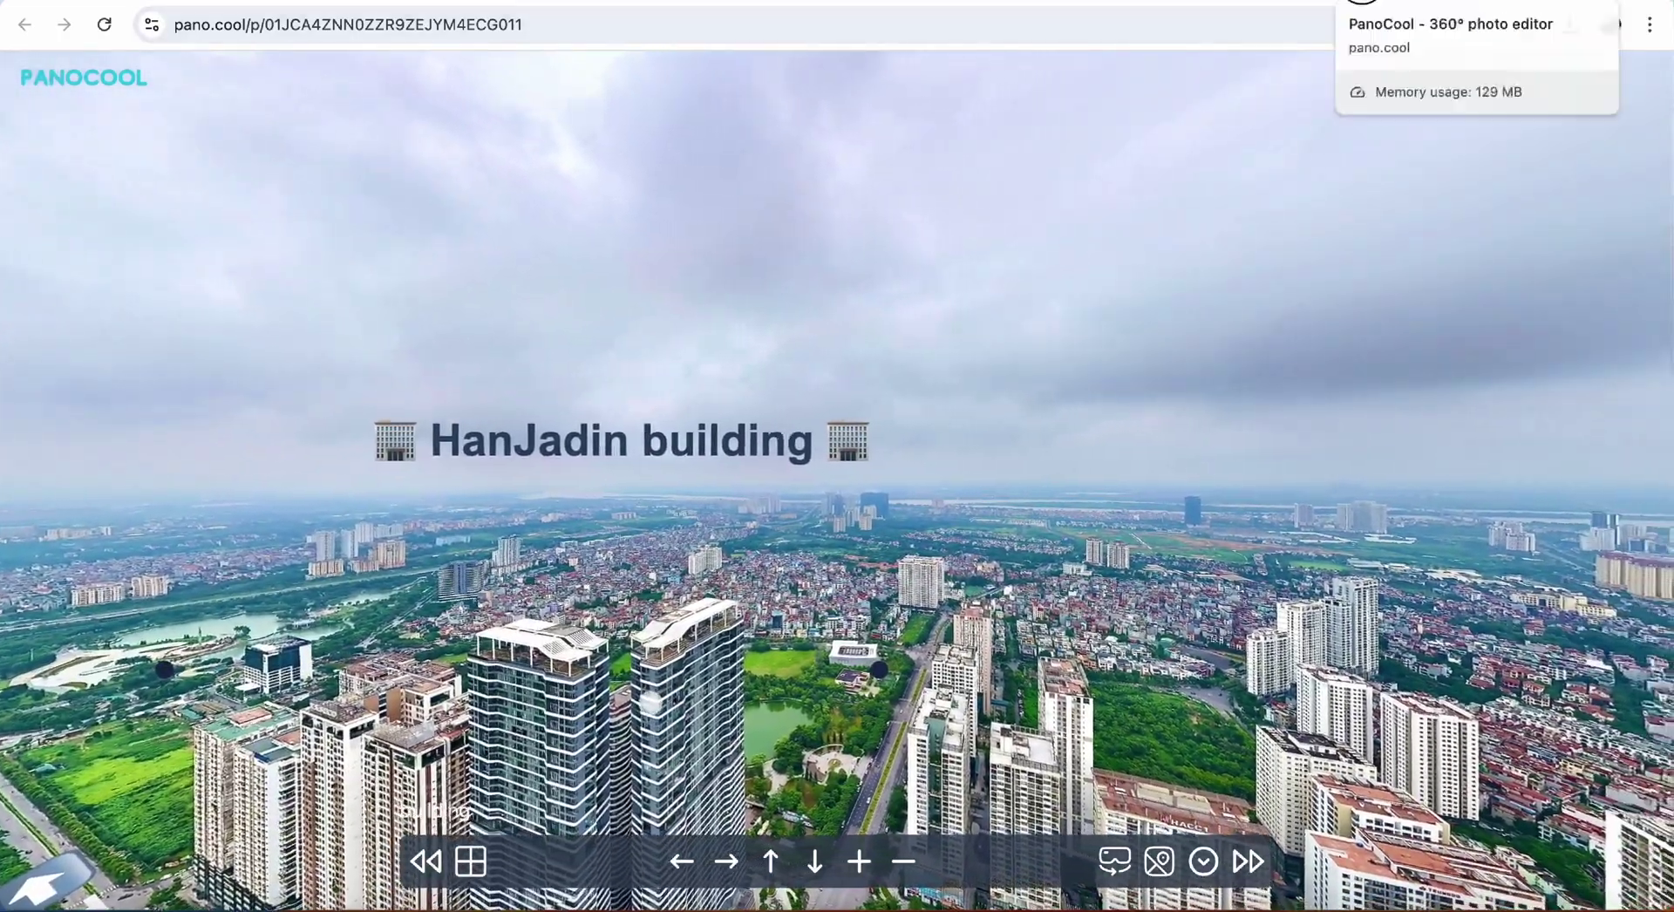
Close the Share and interaction panels, then apply the Clean theme in place of Basic.
{"action": "left_click", "coordinate": [1373, 3]}
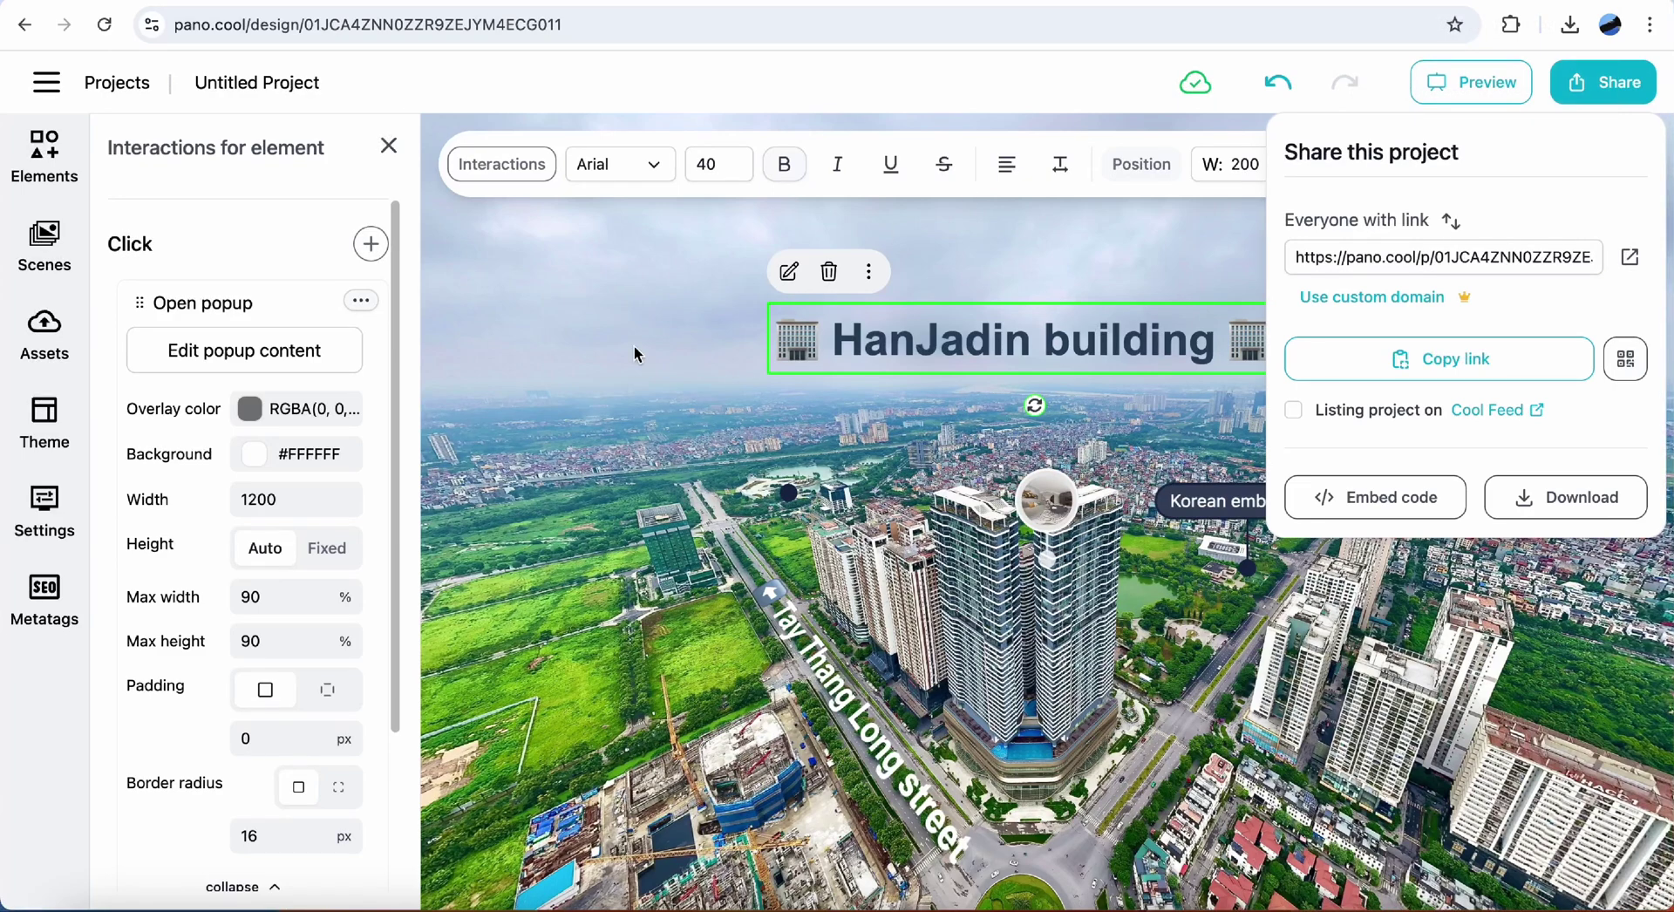
{"action": "left_click", "coordinate": [606, 353]}
{"action": "left_click", "coordinate": [1627, 169]}
{"action": "left_click", "coordinate": [62, 417]}
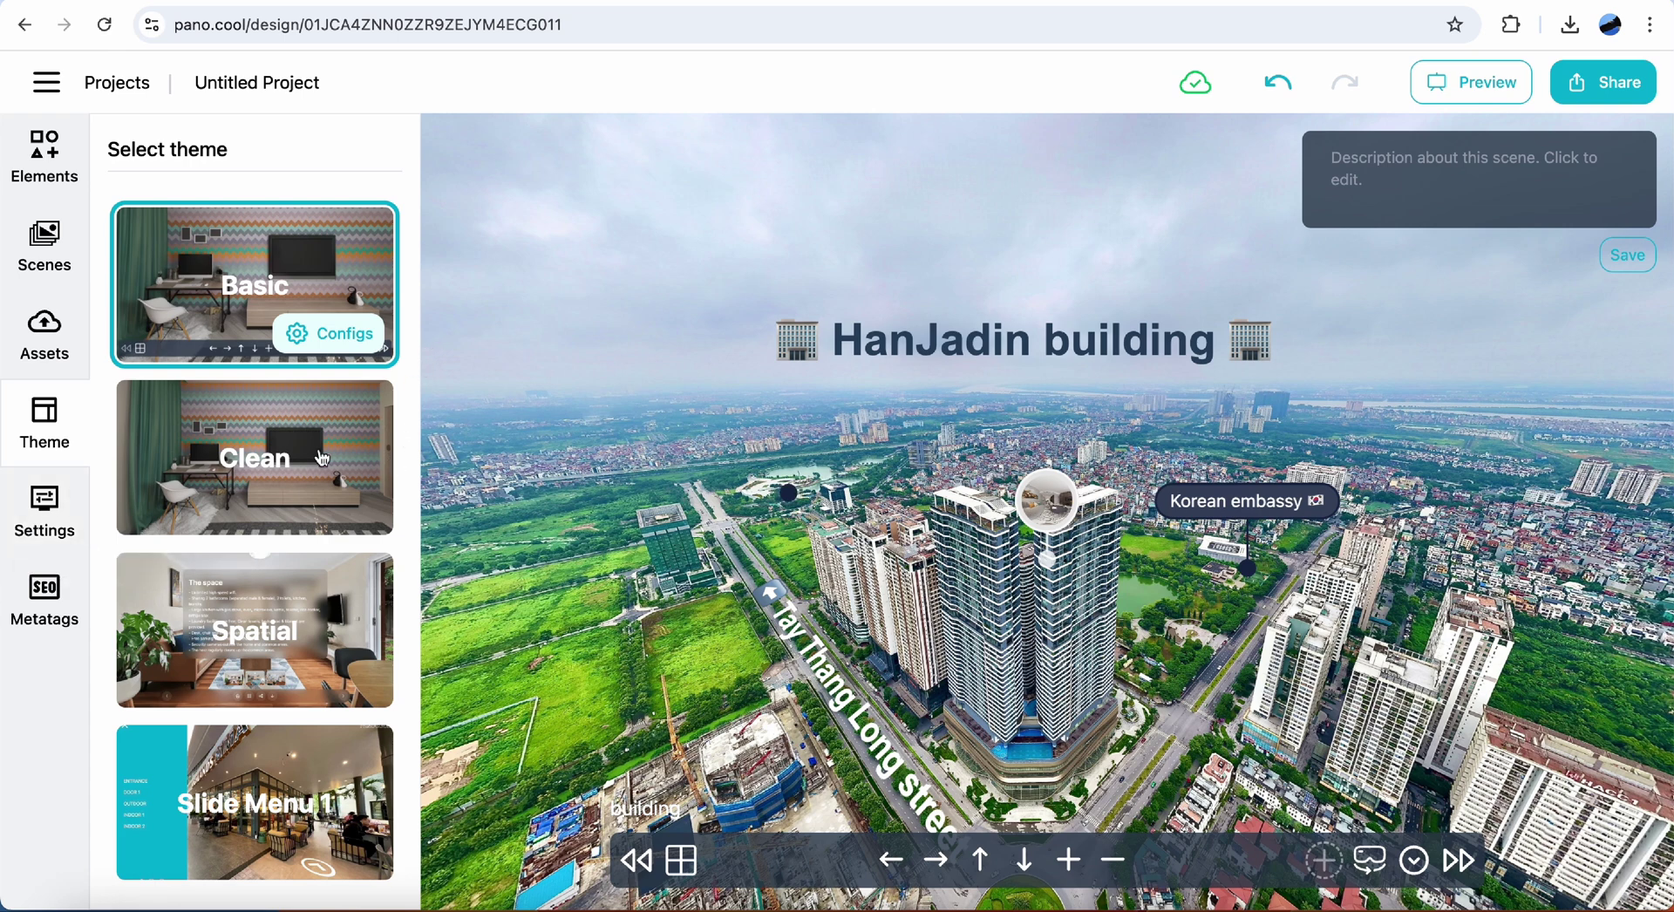
{"action": "left_click", "coordinate": [321, 457]}
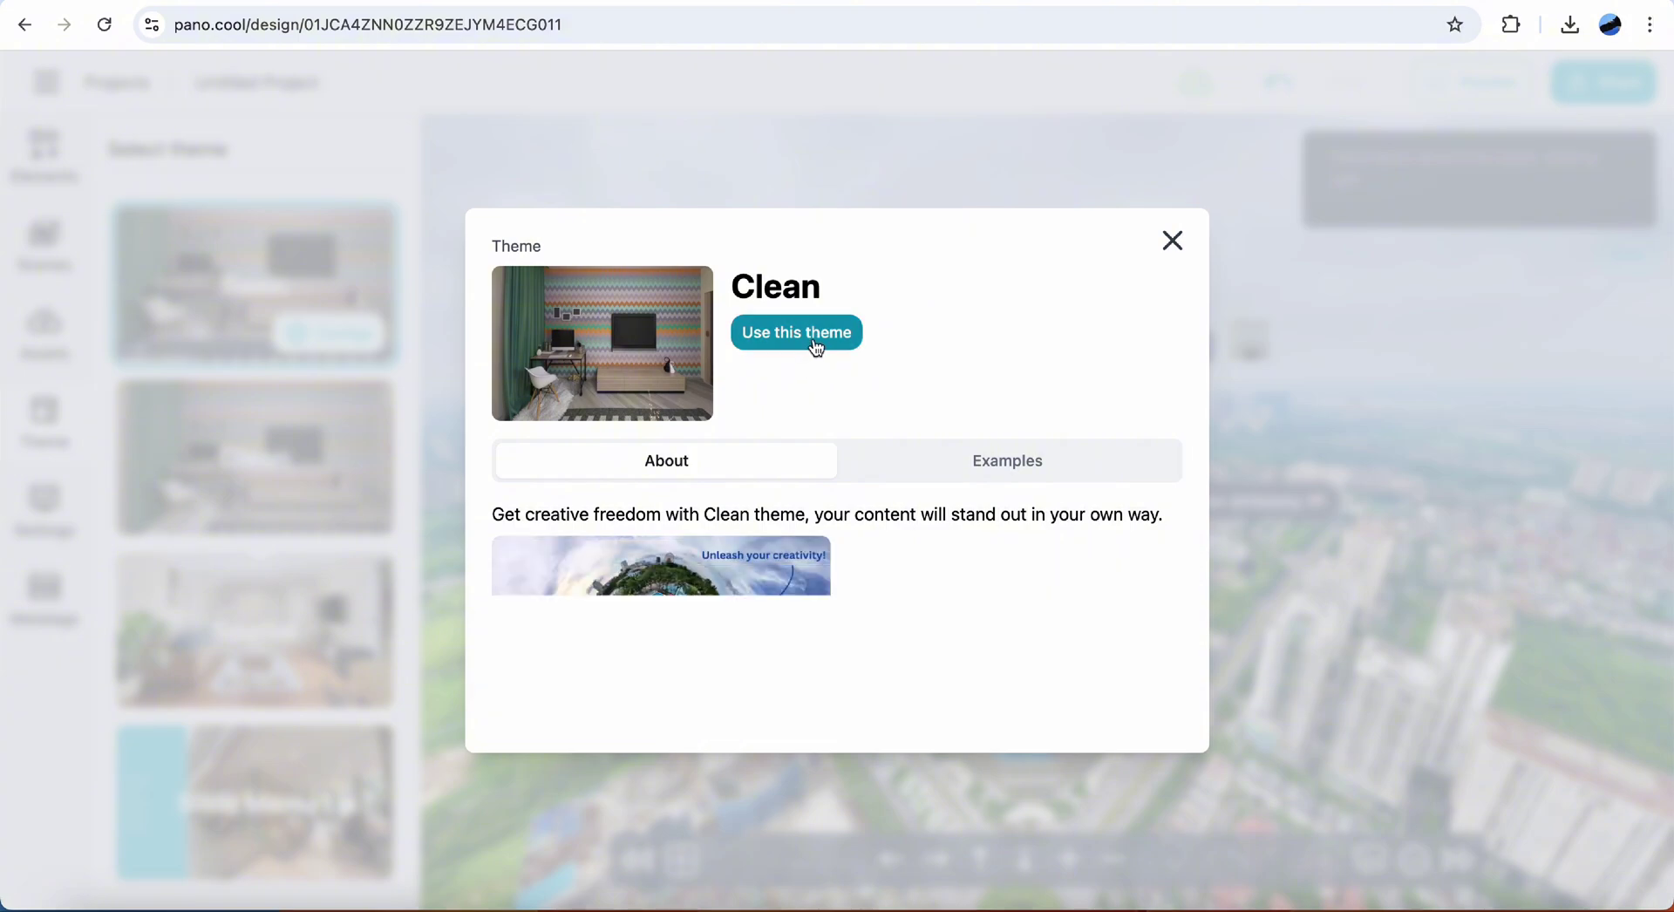
{"action": "left_click", "coordinate": [816, 347]}
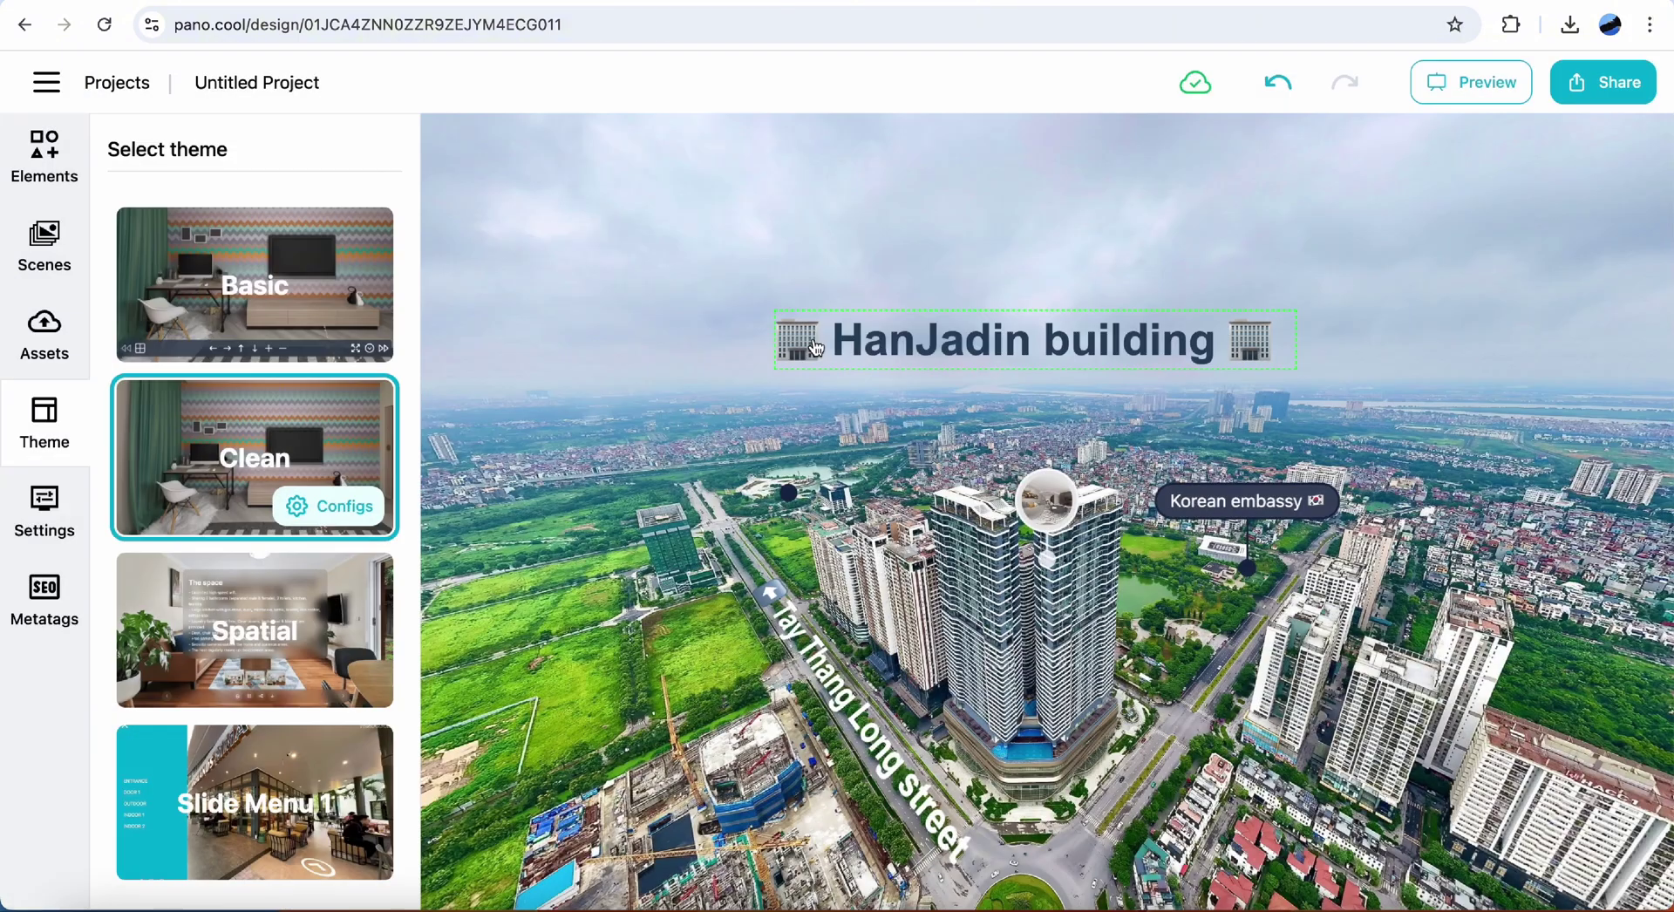
{"action": "left_click_drag", "start_coordinate": [602, 443], "coordinate": [615, 377]}
{"action": "left_click_drag", "start_coordinate": [1368, 314], "coordinate": [1386, 314]}
{"action": "left_click", "coordinate": [1472, 83]}
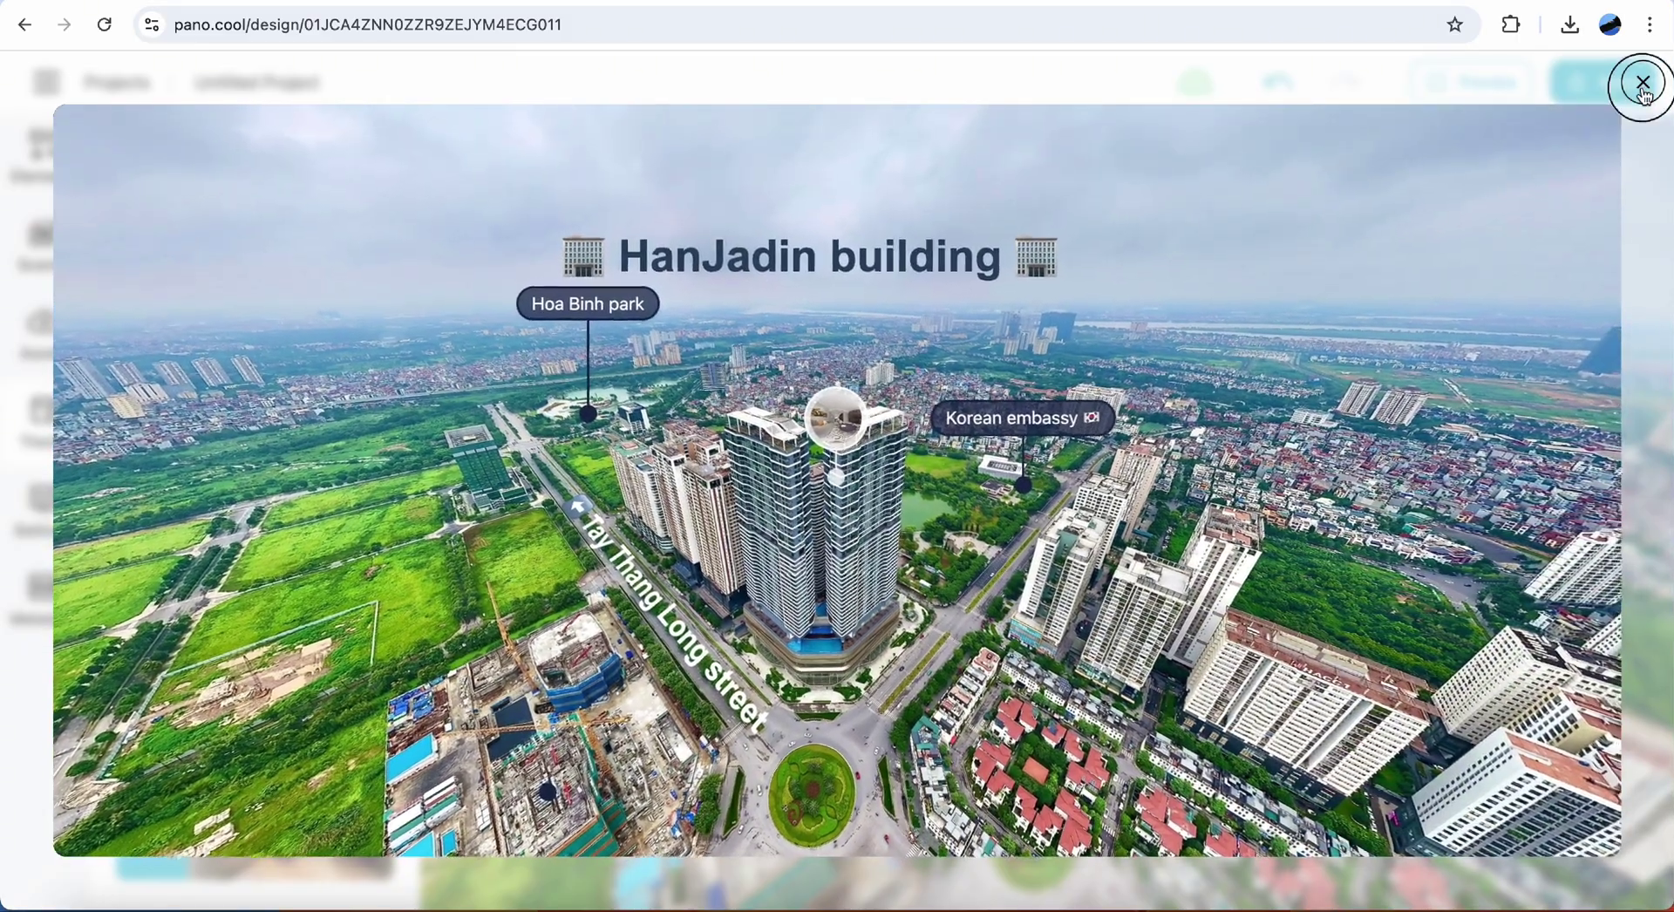
{"action": "left_click", "coordinate": [1643, 85]}
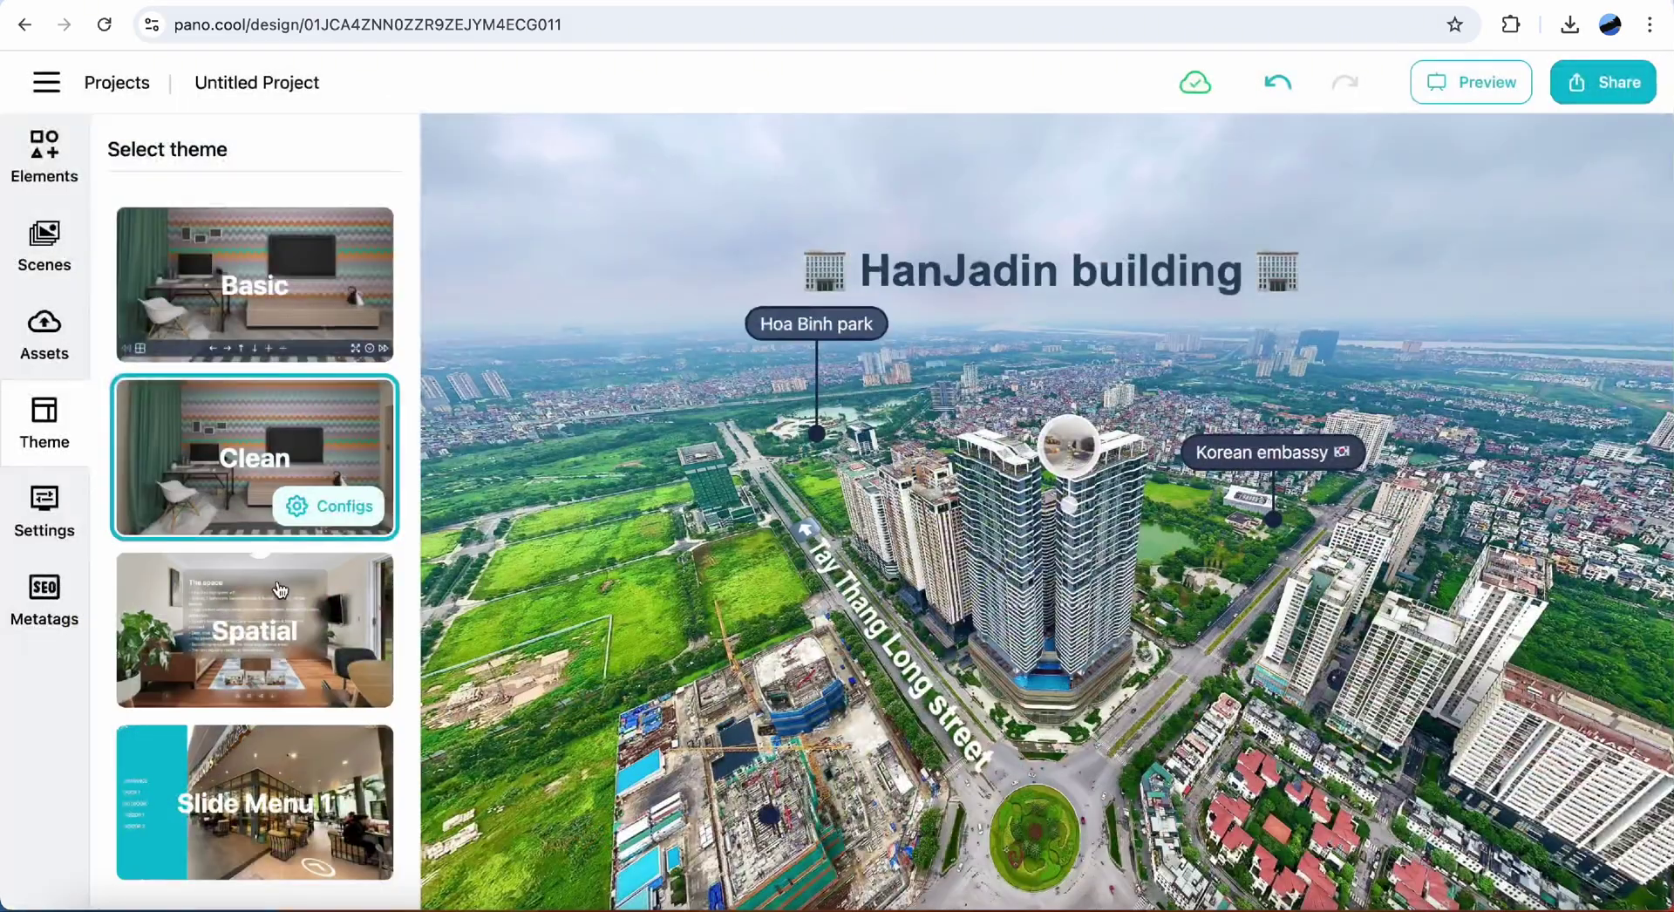